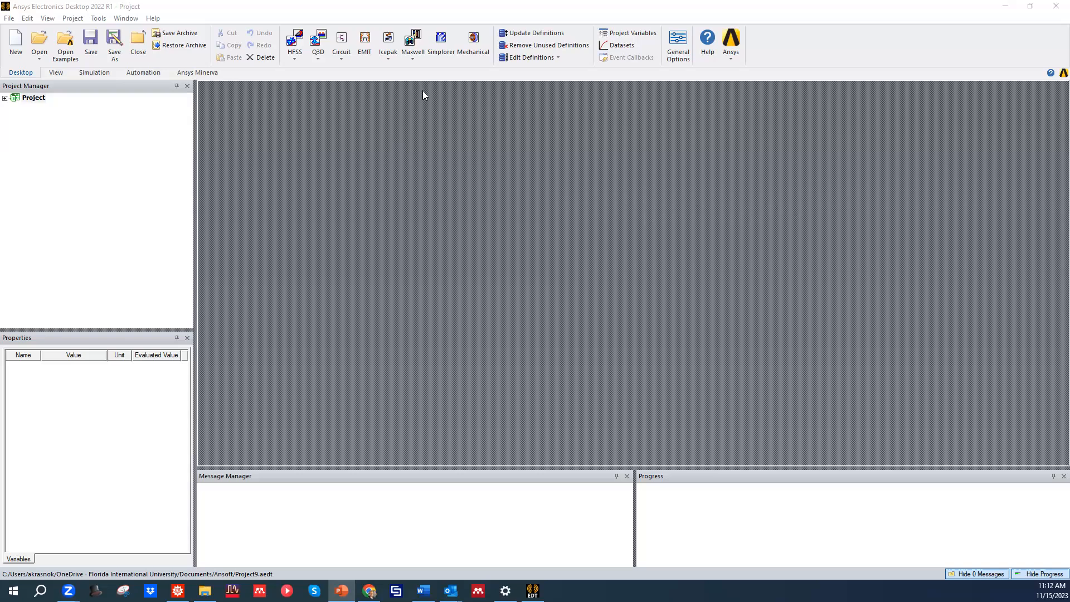
left_click(413, 59)
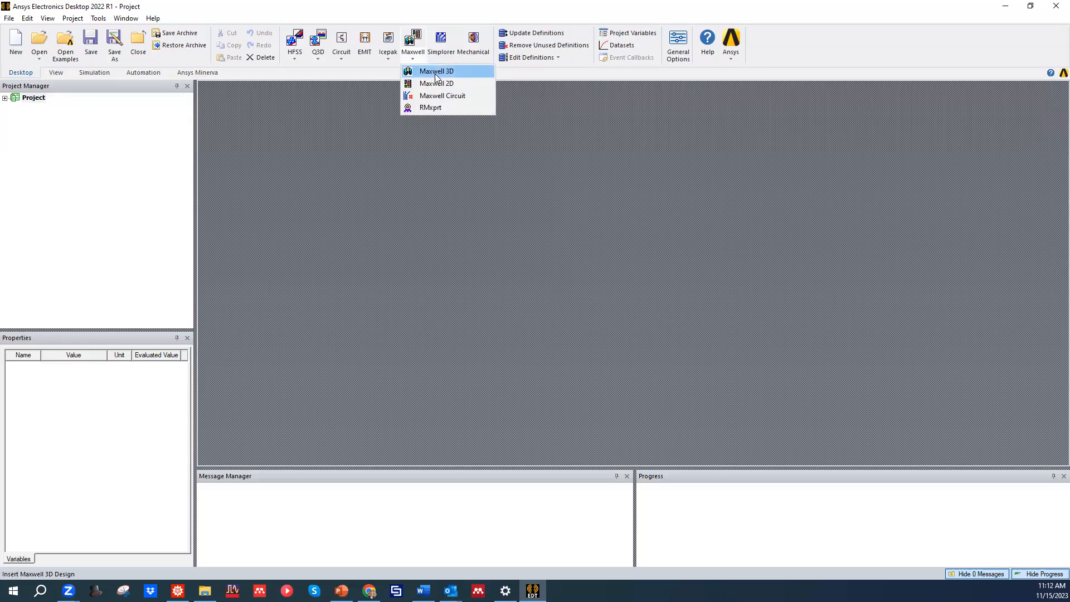
left_click(391, 17)
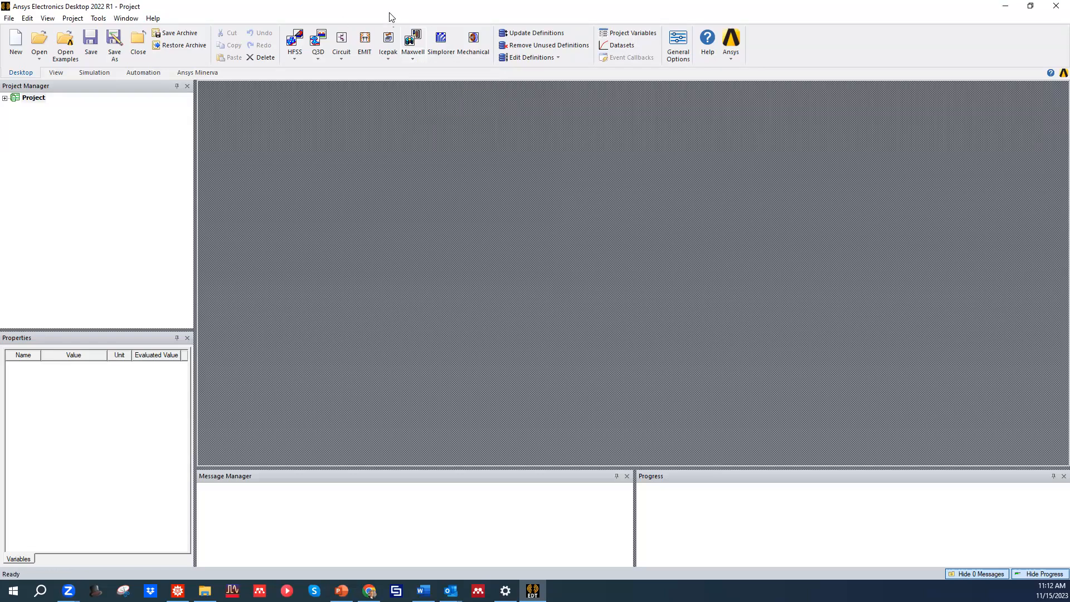
right_click(32, 100)
mouse_move(58, 151)
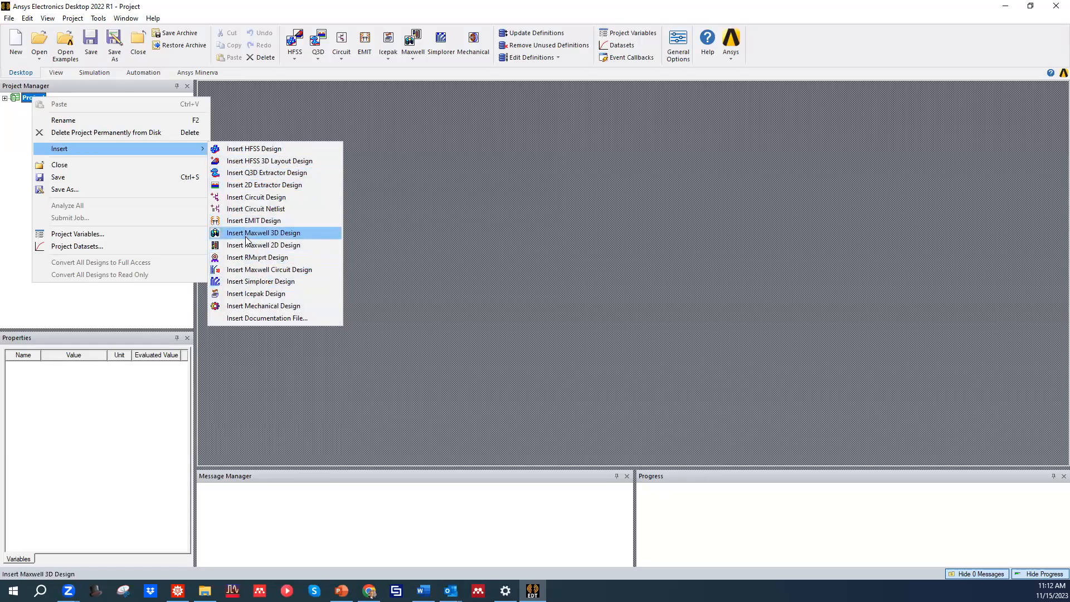
left_click(5, 143)
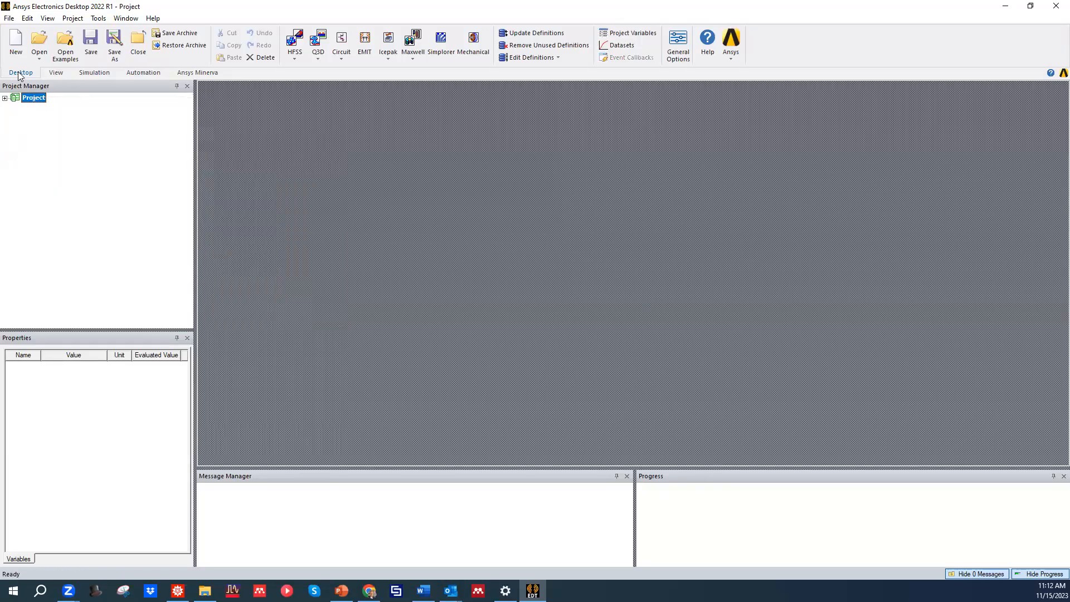
Insert a Maxwell 3D design into the project
right_click(40, 98)
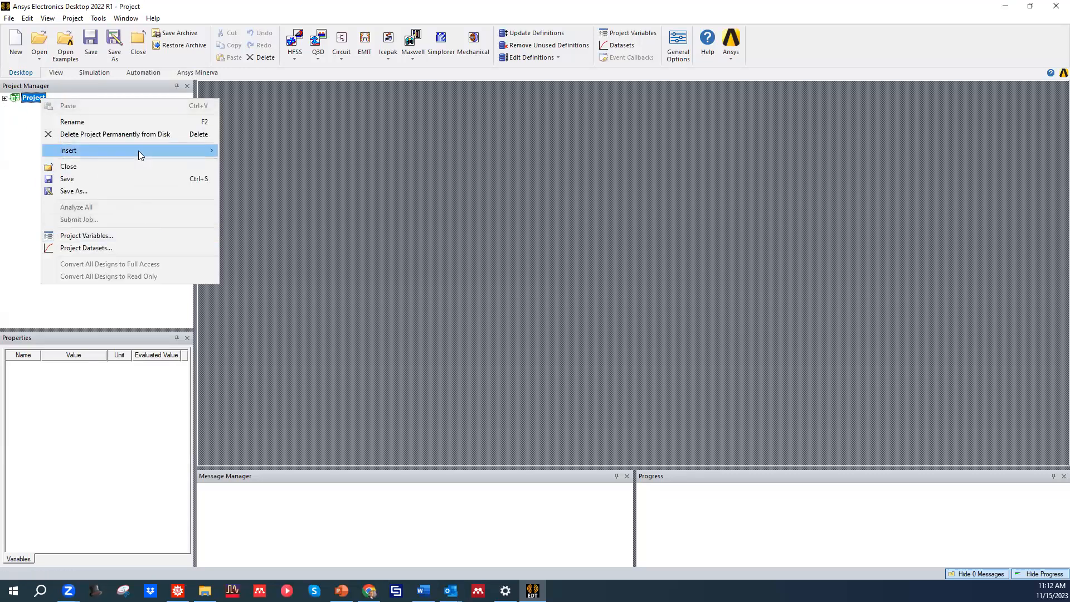
mouse_move(138, 150)
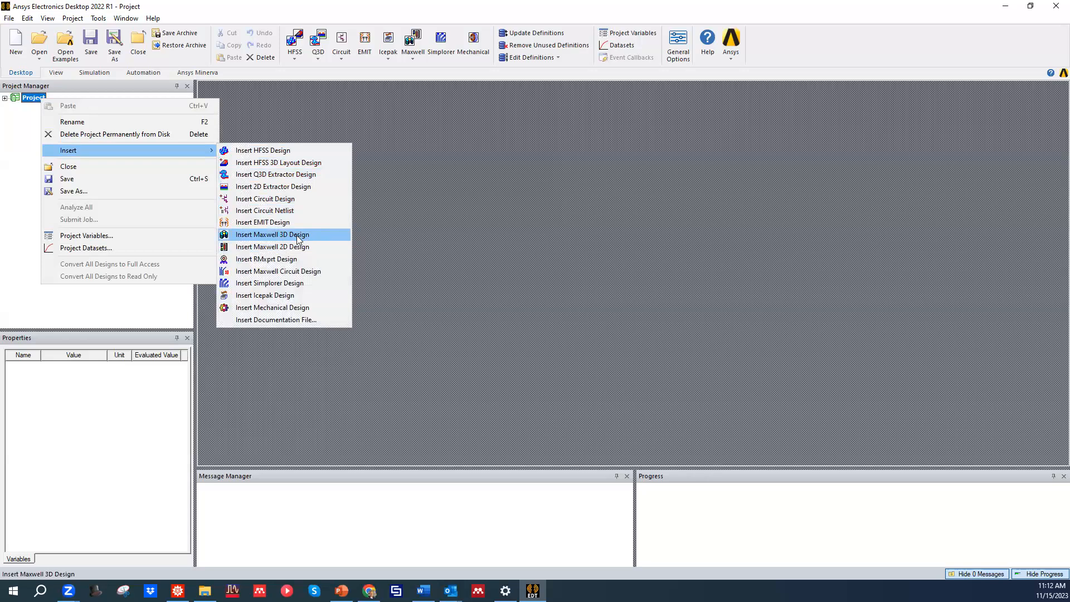
left_click(325, 234)
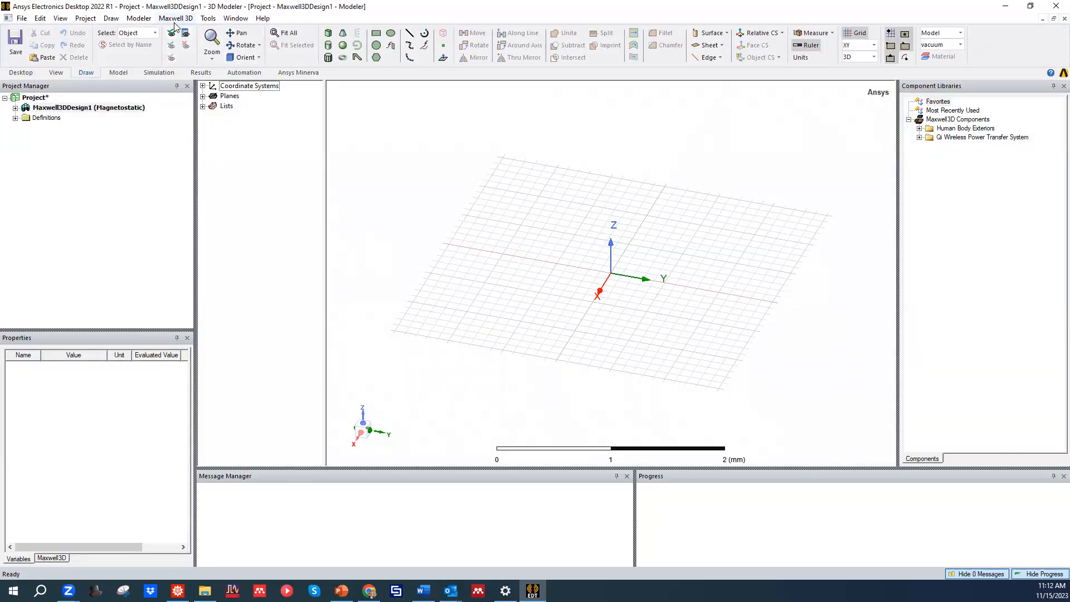
Set the Maxwell 3D design's solution type to Magnetostatic
left_click(176, 18)
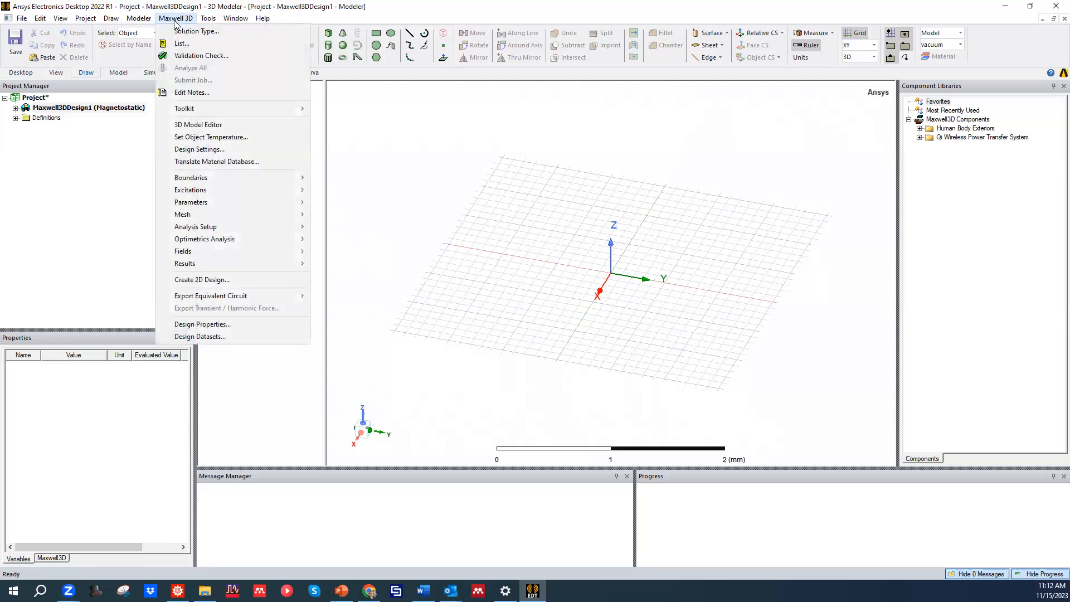
left_click(205, 32)
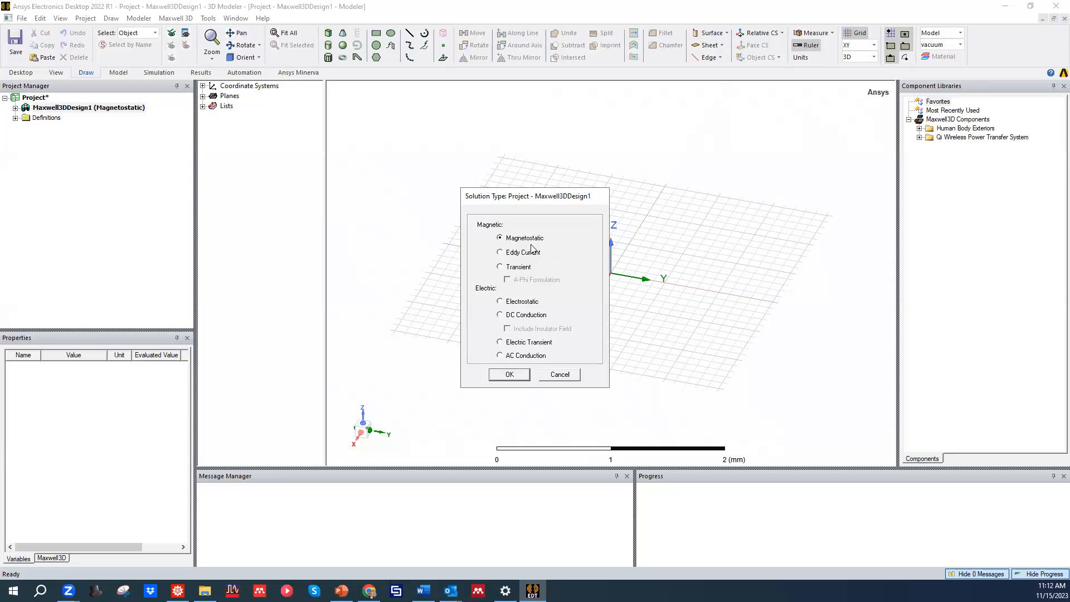
left_click_drag(541, 201, 493, 205)
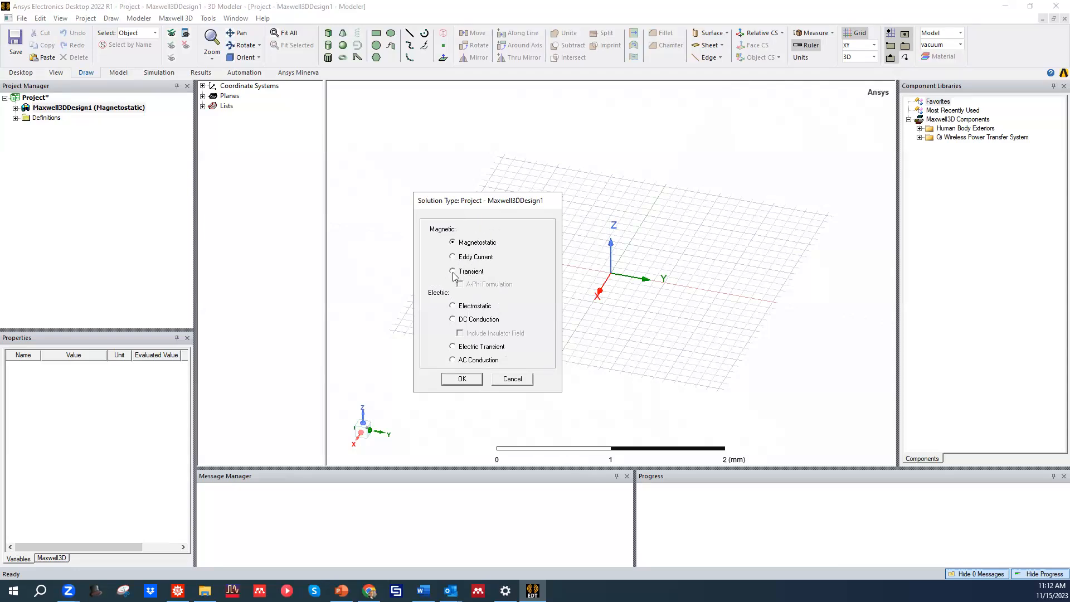
left_click(462, 379)
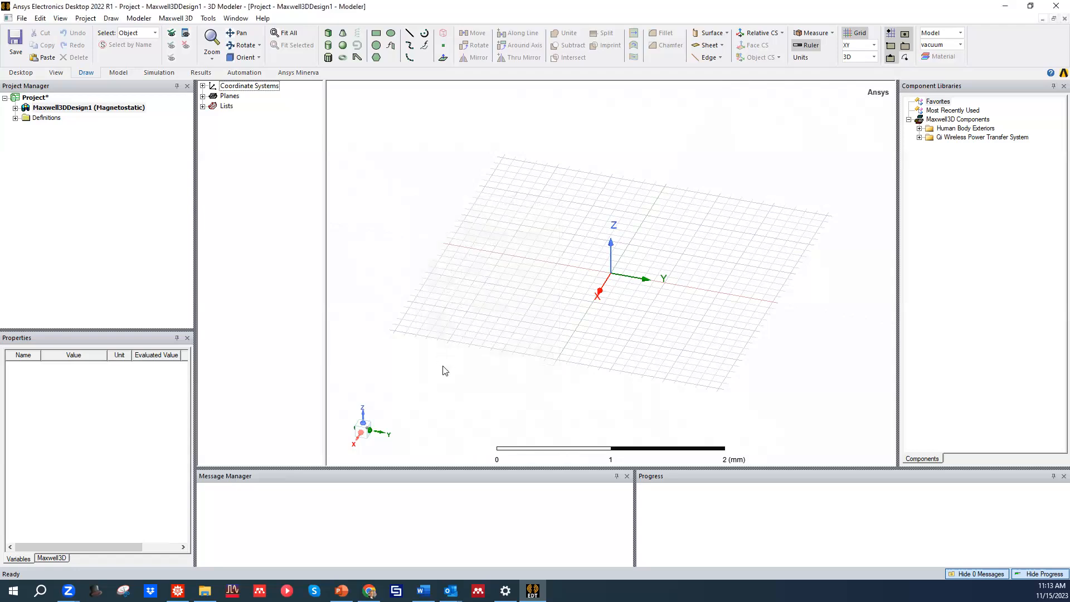
Save the project and rename it Coil, overwriting the existing project of the same name
left_click(17, 39)
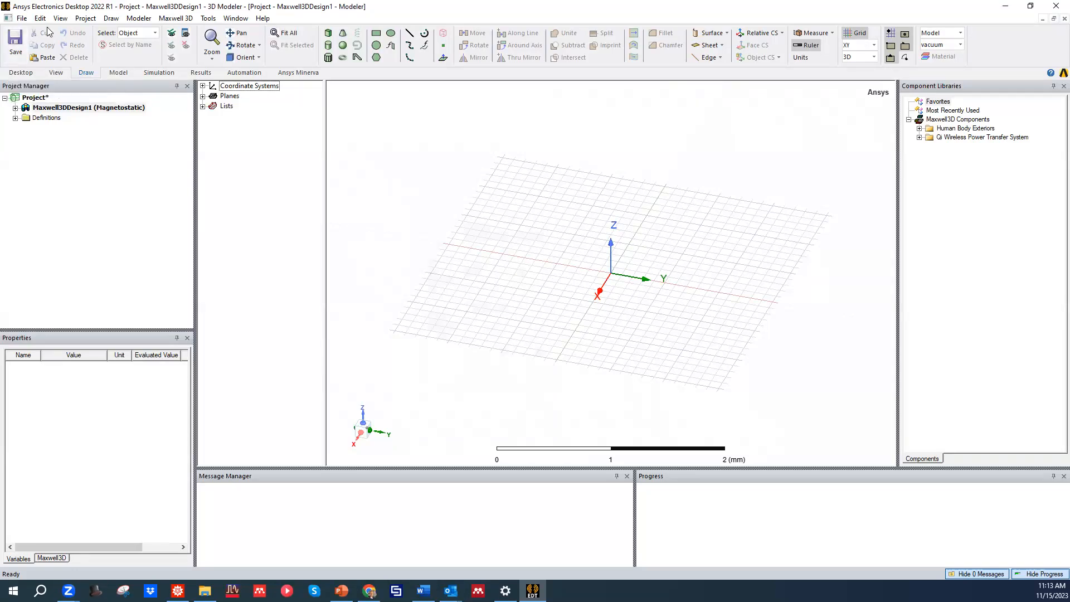
left_click(19, 38)
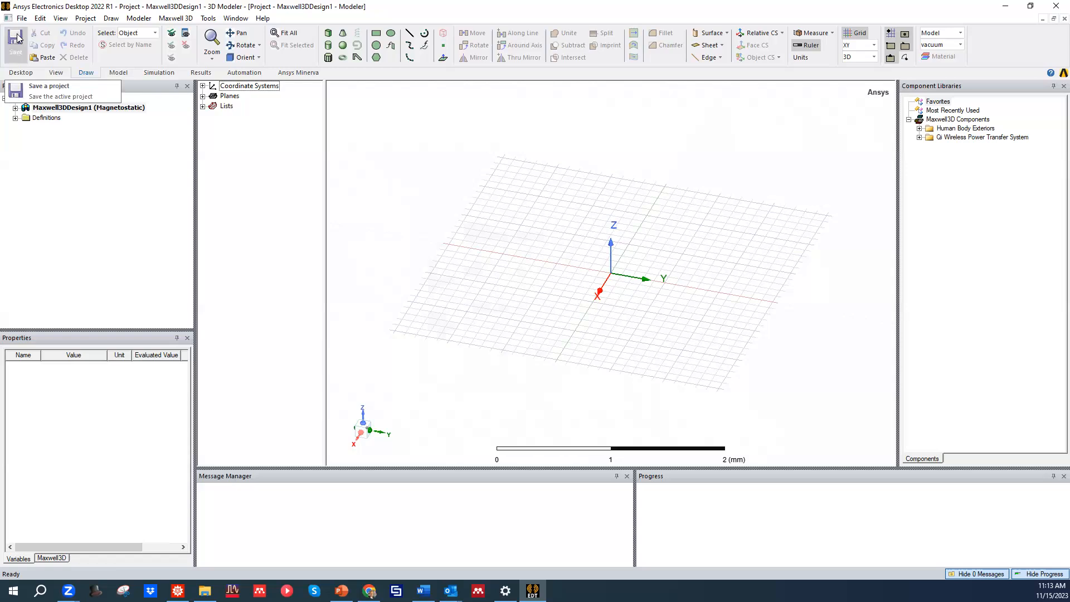
left_click(35, 99)
left_click(41, 99)
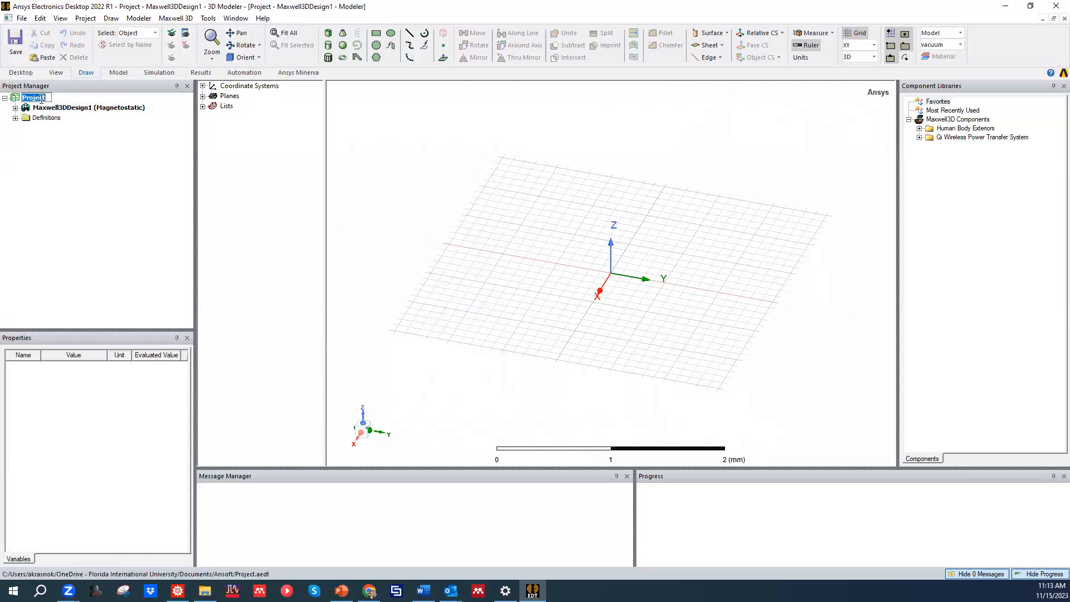
type("Coil")
key("Return")
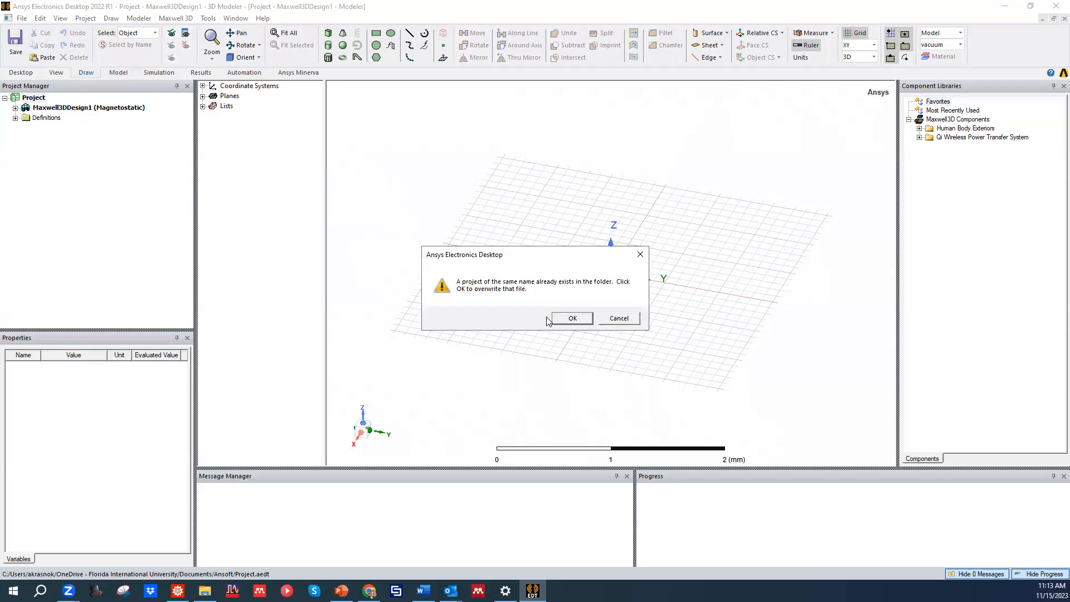
left_click(574, 318)
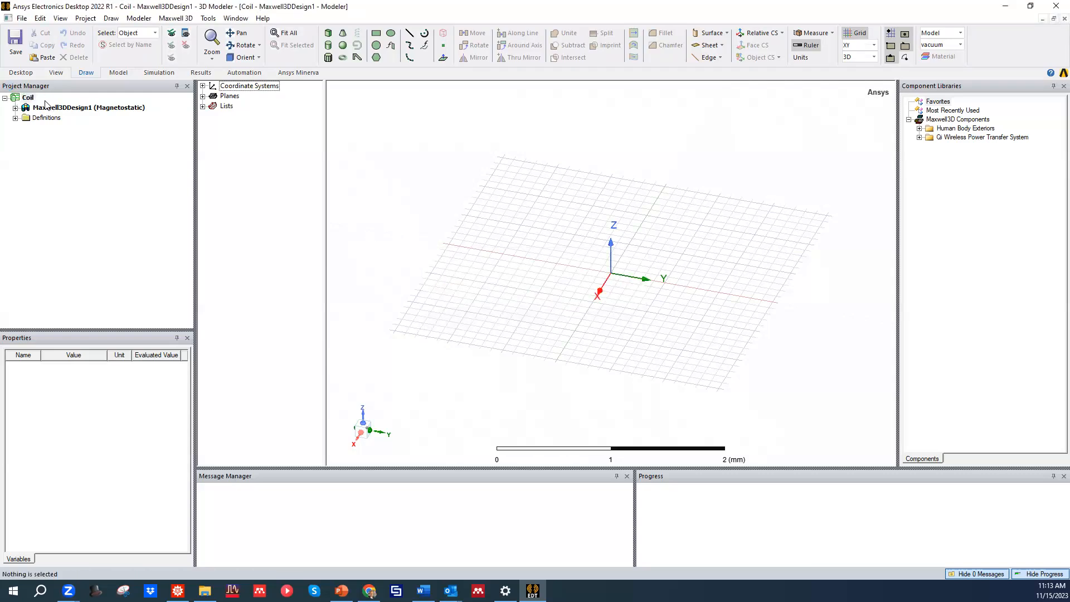
Rename the project as Coil1
left_click(30, 99)
left_click(32, 100)
type("1")
left_click(46, 141)
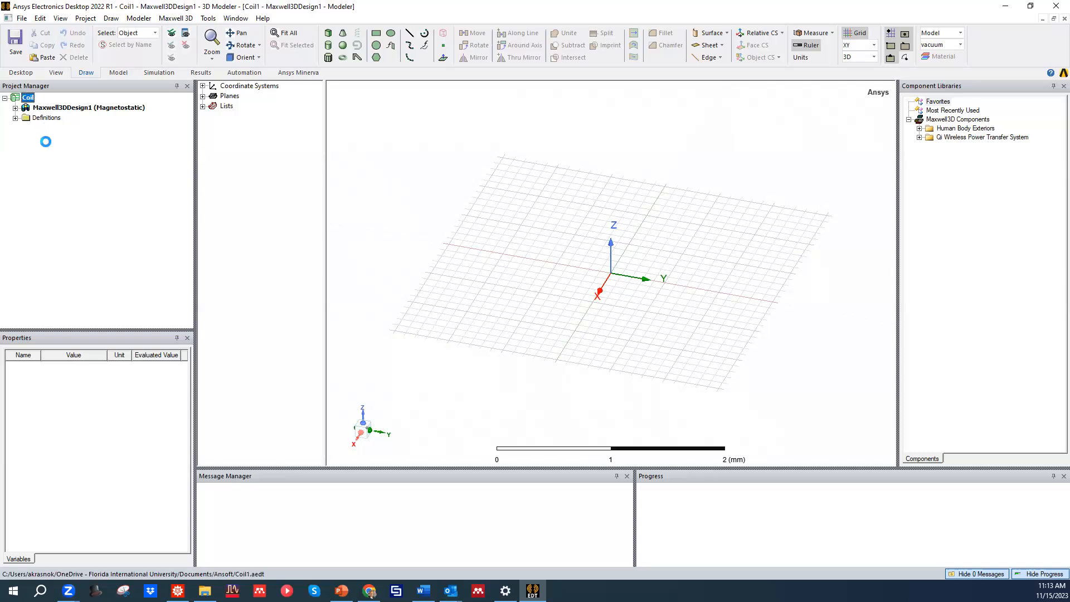
left_click(65, 109)
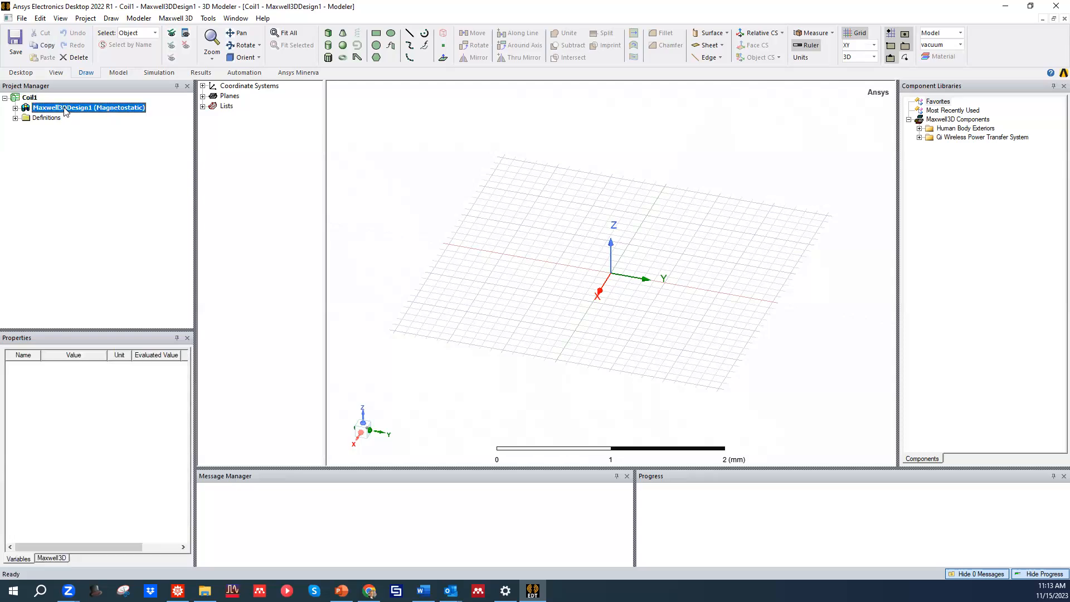
left_click(65, 108)
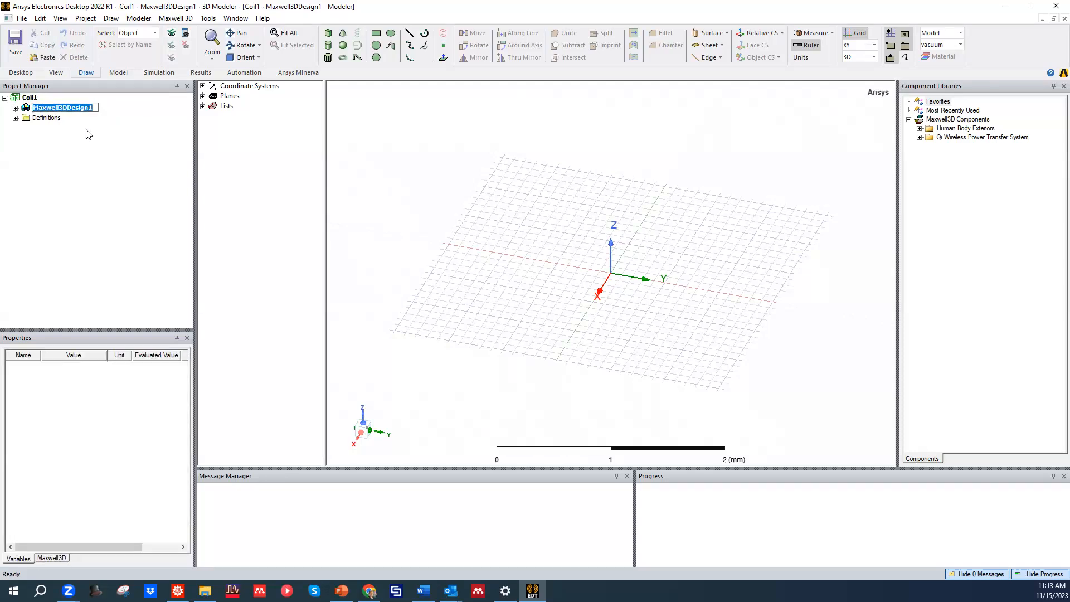
left_click(65, 141)
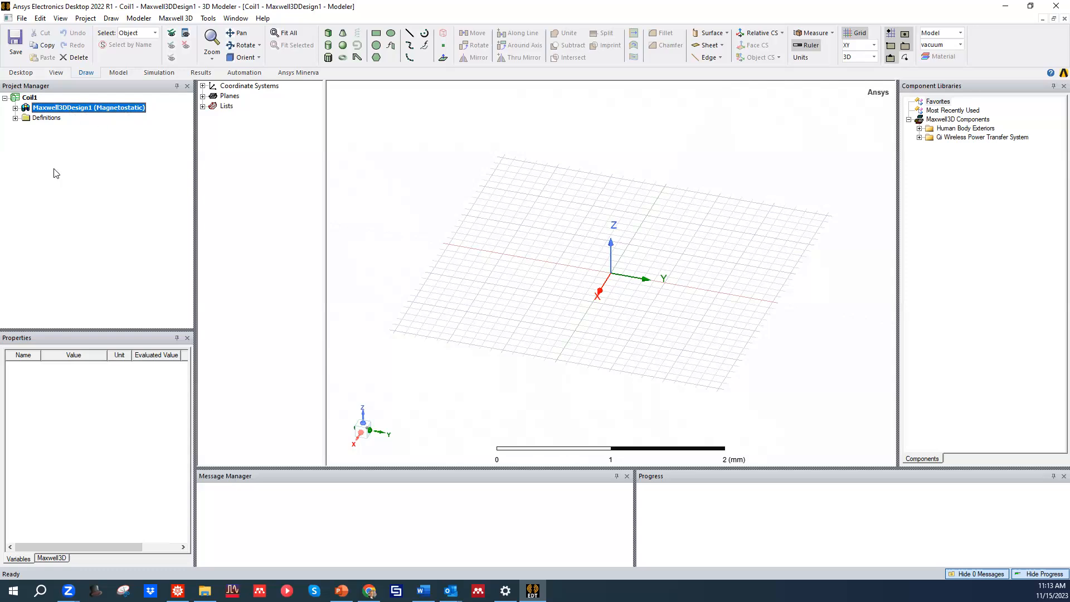
Save the Coil1 project and narrow the project tree area to enlarge the modelling space
left_click(15, 40)
left_click_drag(195, 161, 170, 163)
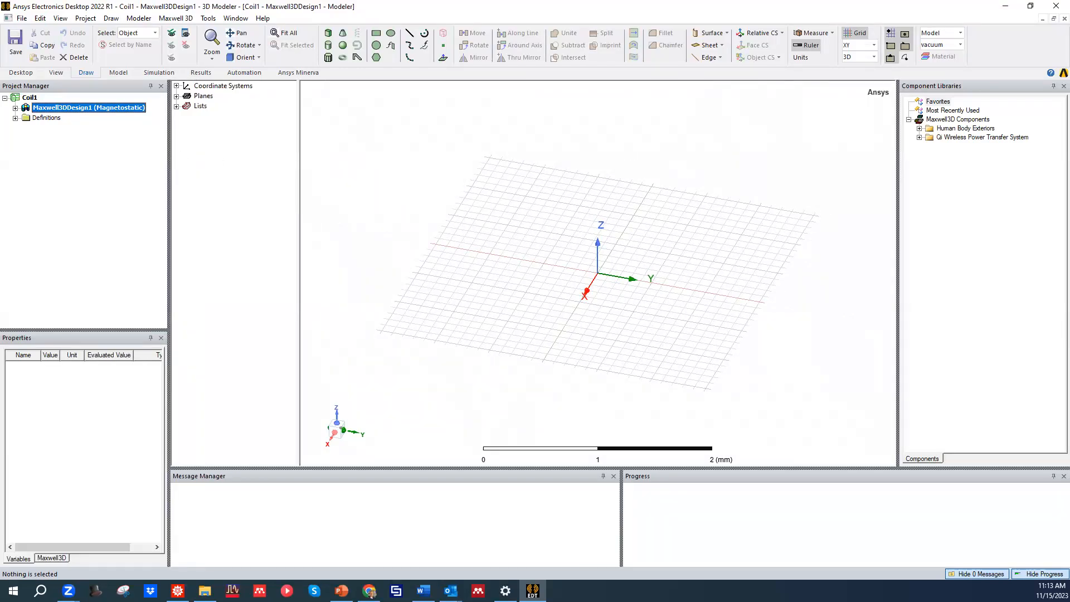
key("alt+Tab")
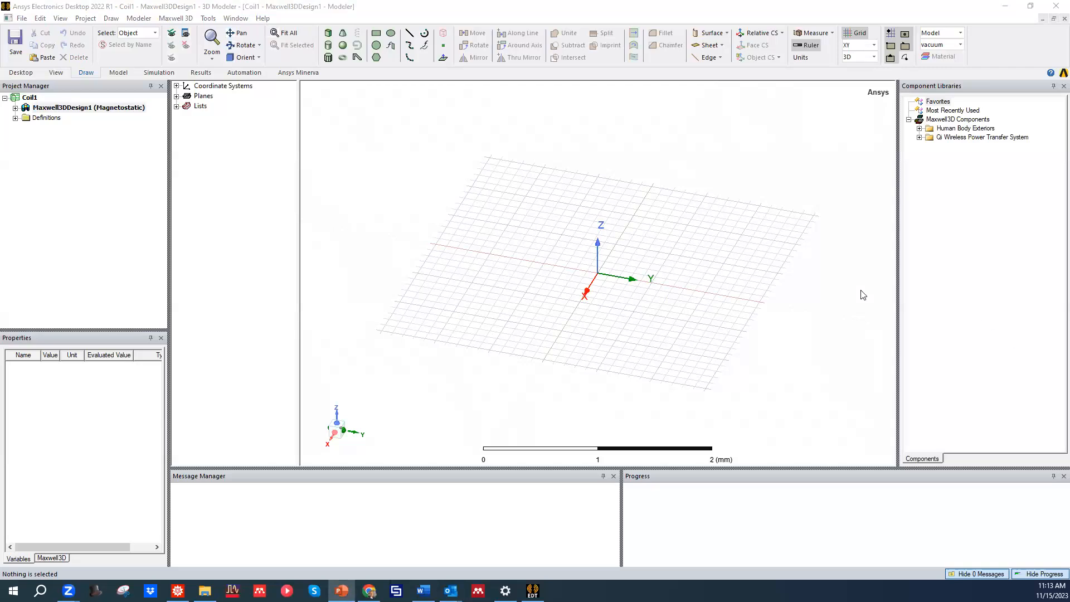
Expand the Maxwell 3D design in the project tree and examine its categories and the 3D coordinate axes
left_click(15, 109)
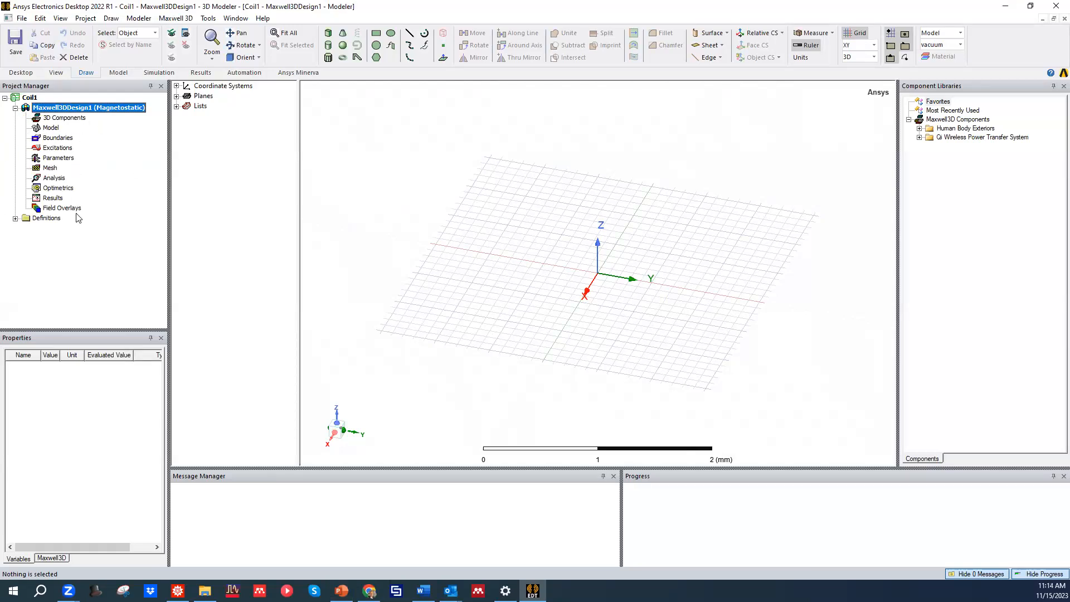
left_click(64, 119)
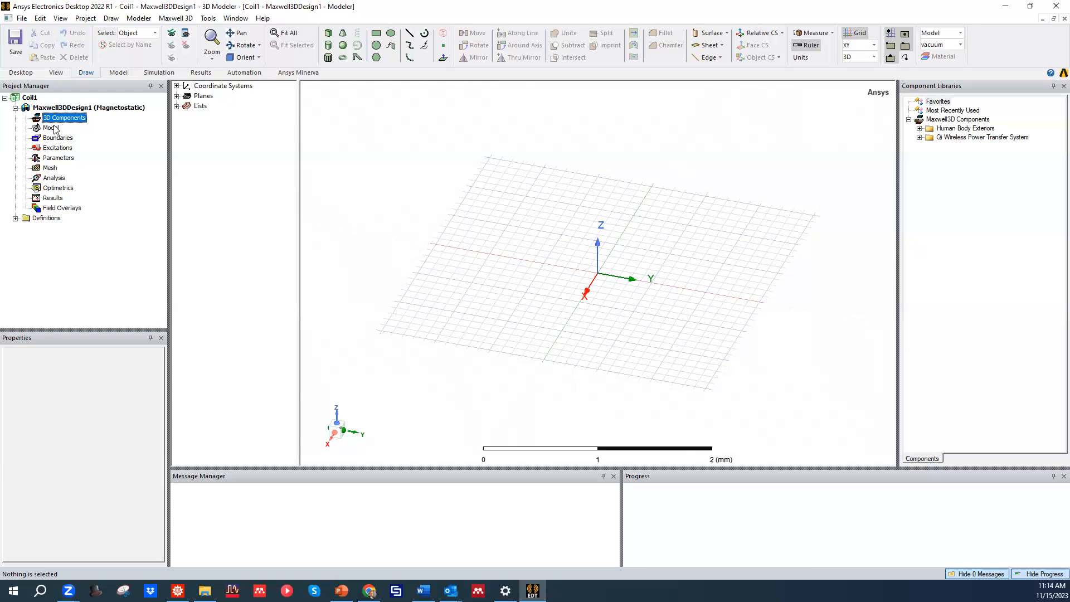
left_click(417, 175)
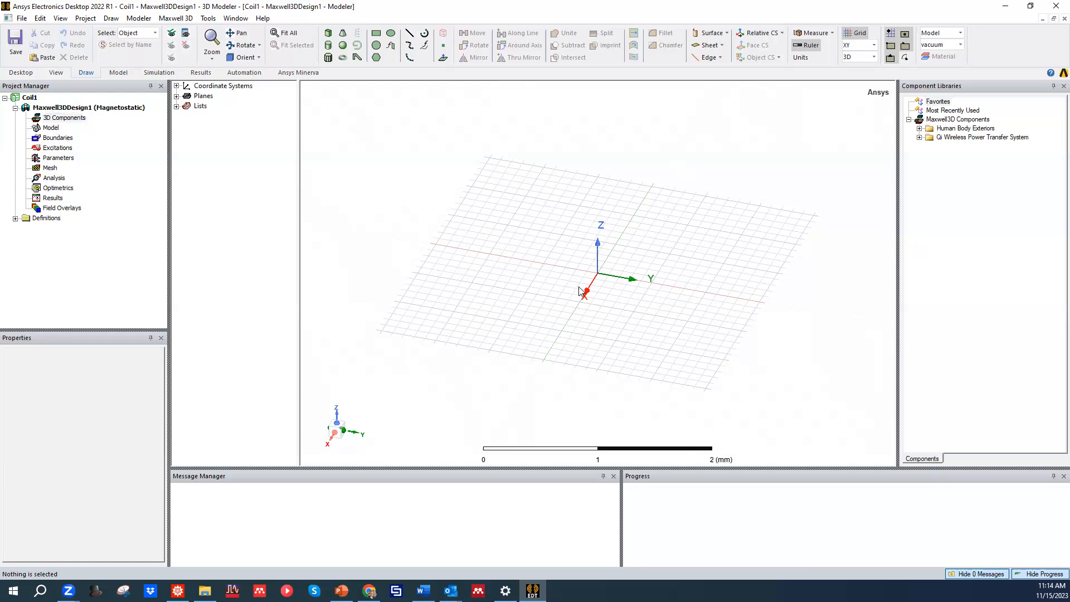
left_click_drag(570, 272, 442, 227)
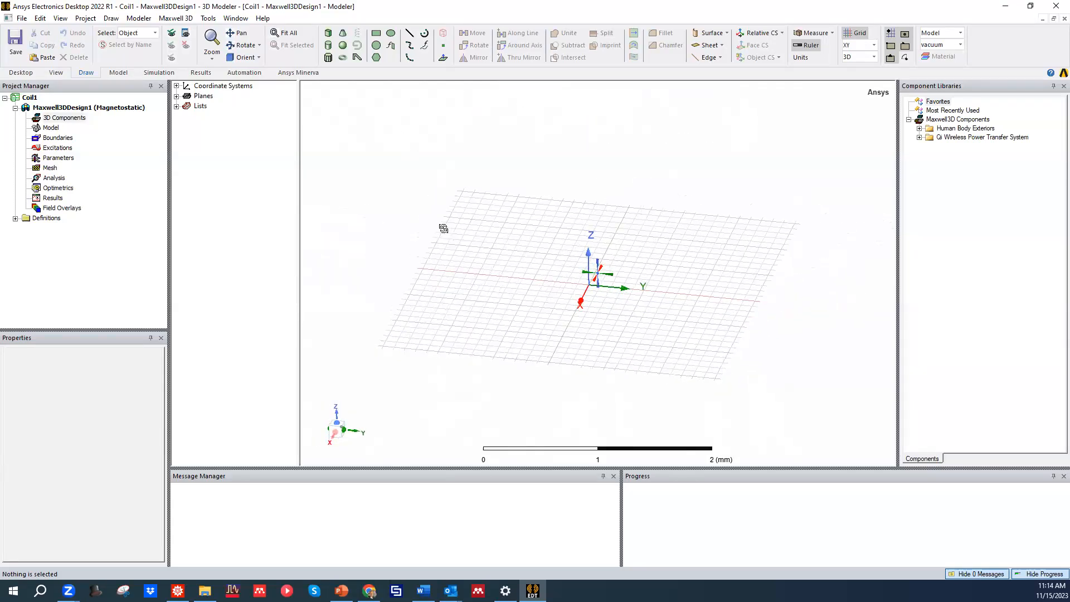
left_click_drag(548, 287, 557, 256)
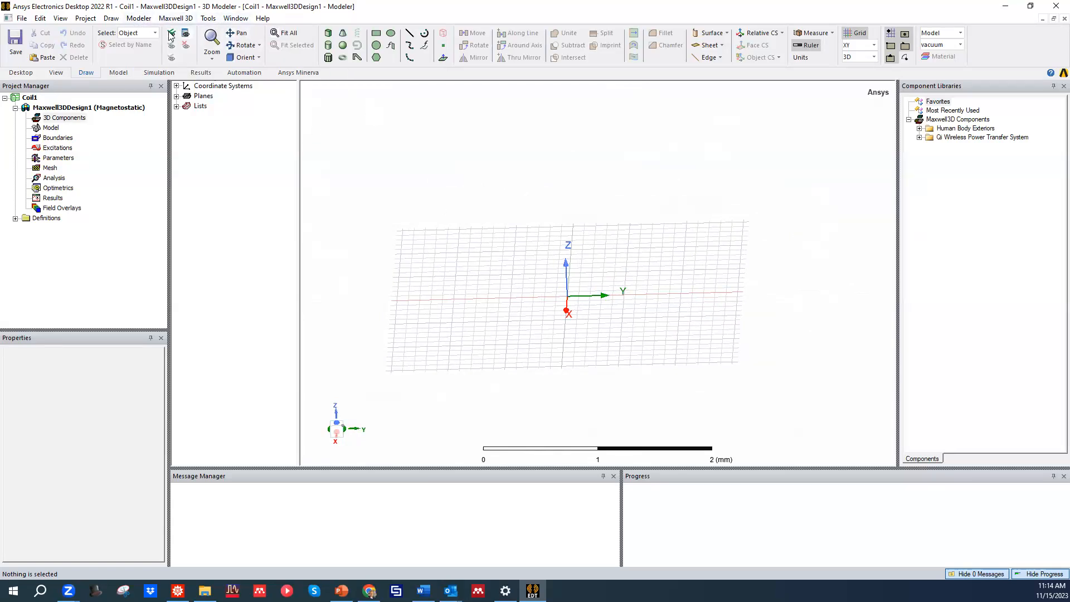
Start a PolygonHelix user-defined primitive from the SegmentedHelix library and enlarge its parameter table so all rows are readable
left_click(137, 19)
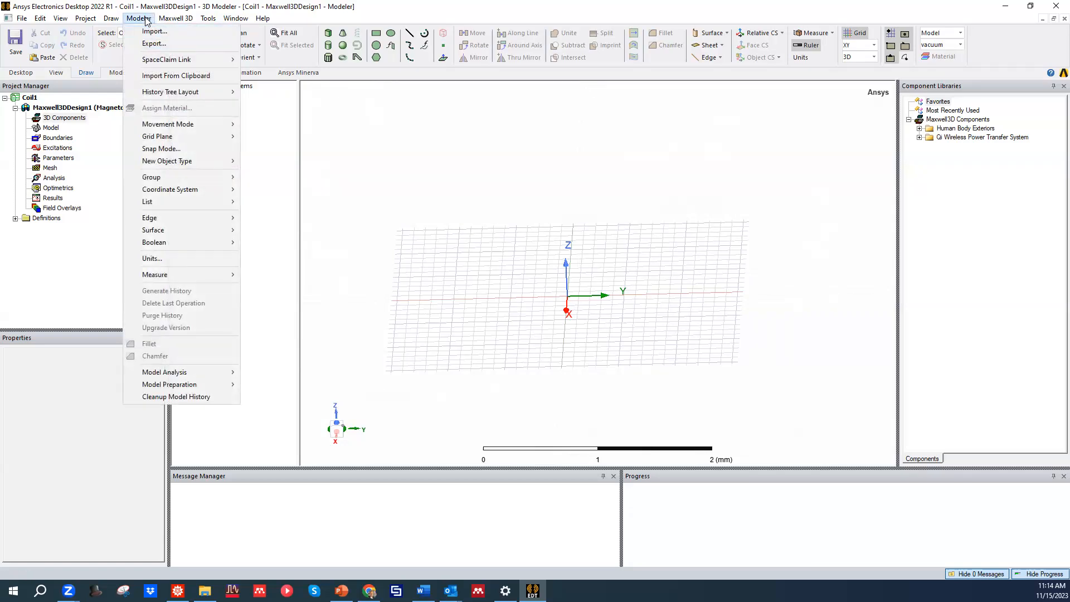
mouse_move(151, 63)
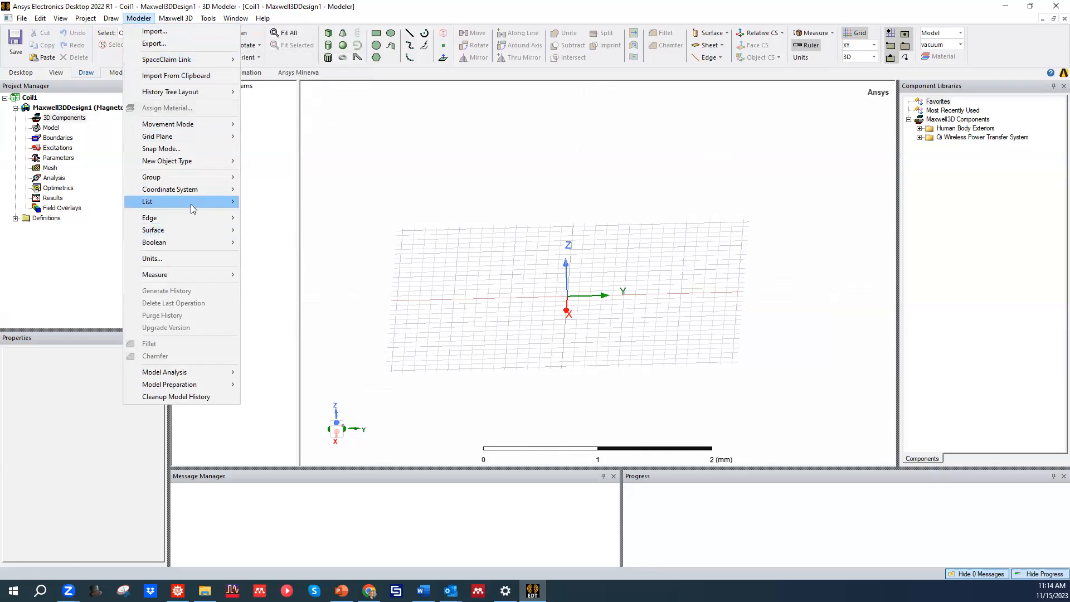
mouse_move(114, 21)
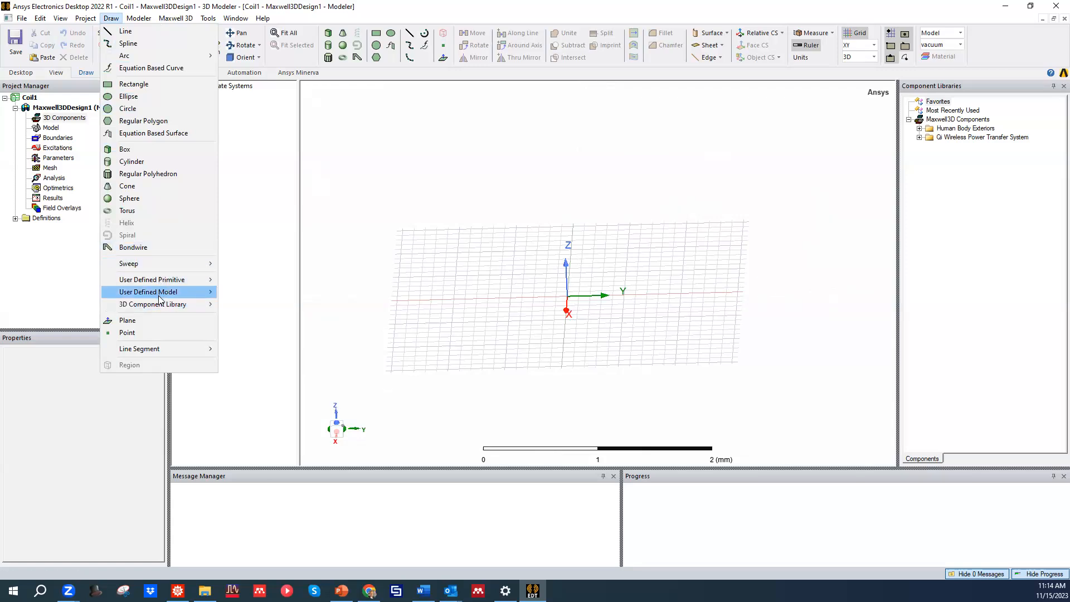
mouse_move(176, 282)
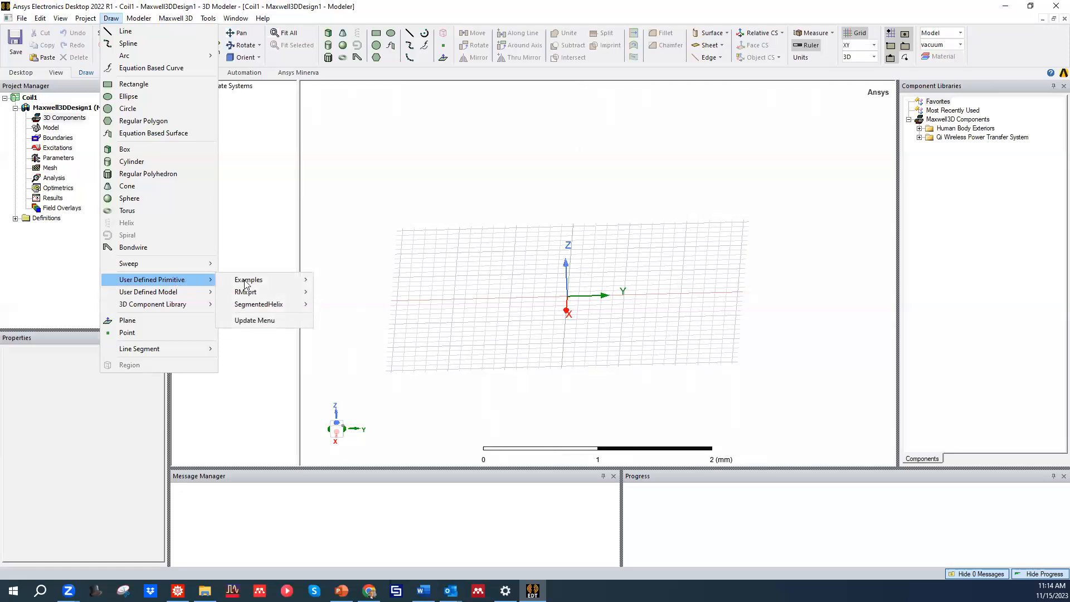
mouse_move(268, 309)
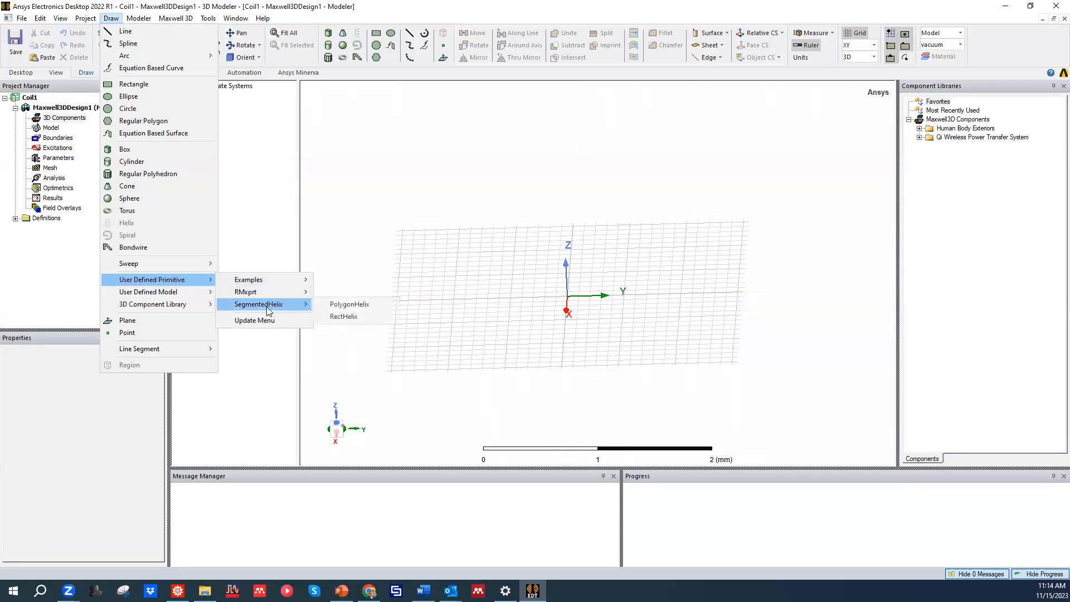
left_click(366, 308)
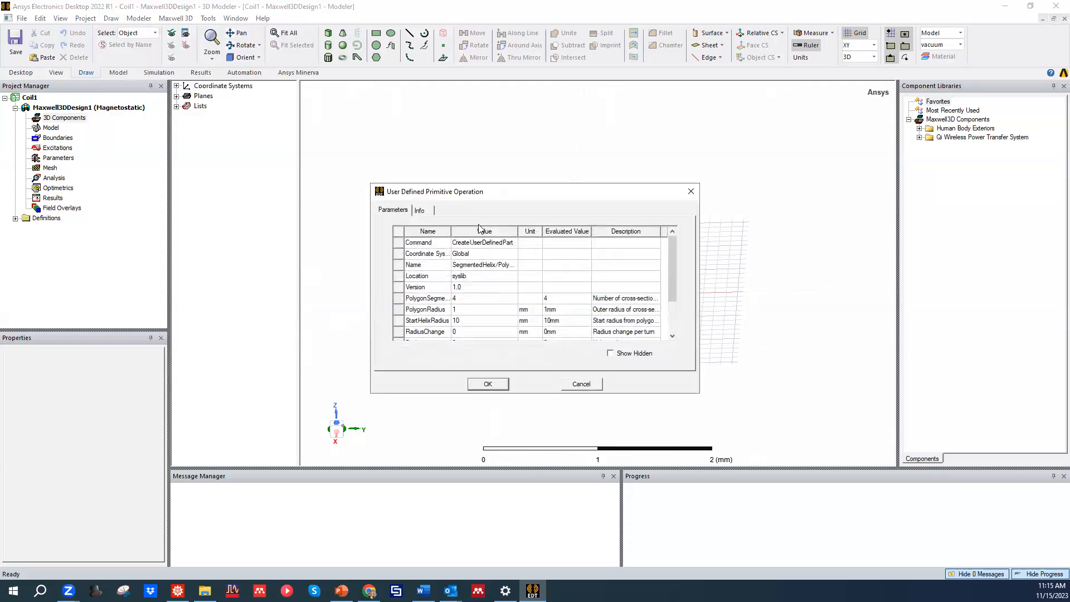
left_click_drag(470, 186, 355, 102)
left_click_drag(629, 388, 668, 410)
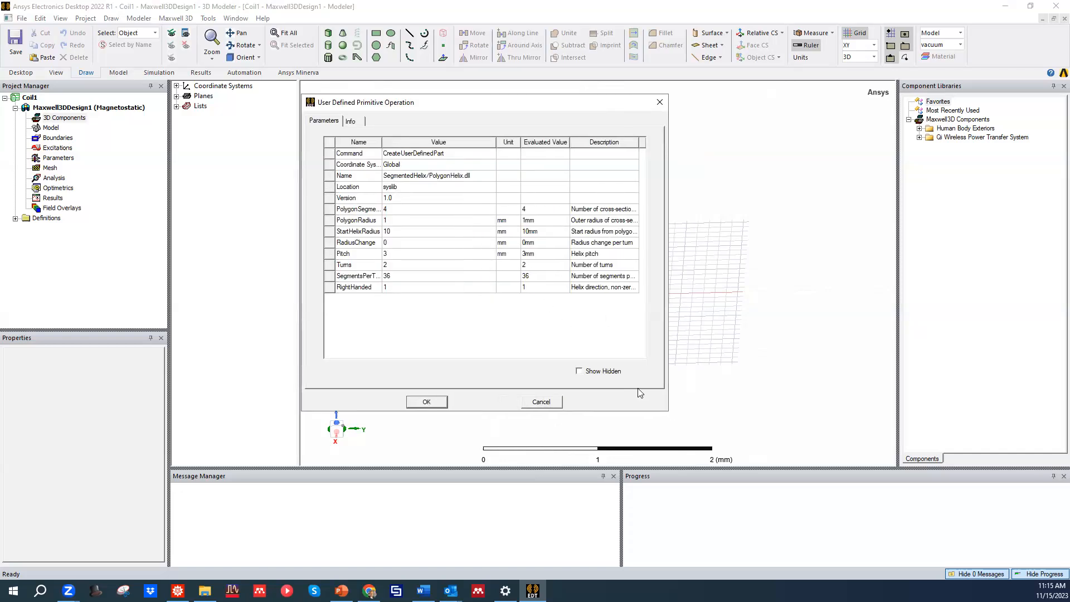
left_click_drag(382, 143, 391, 142)
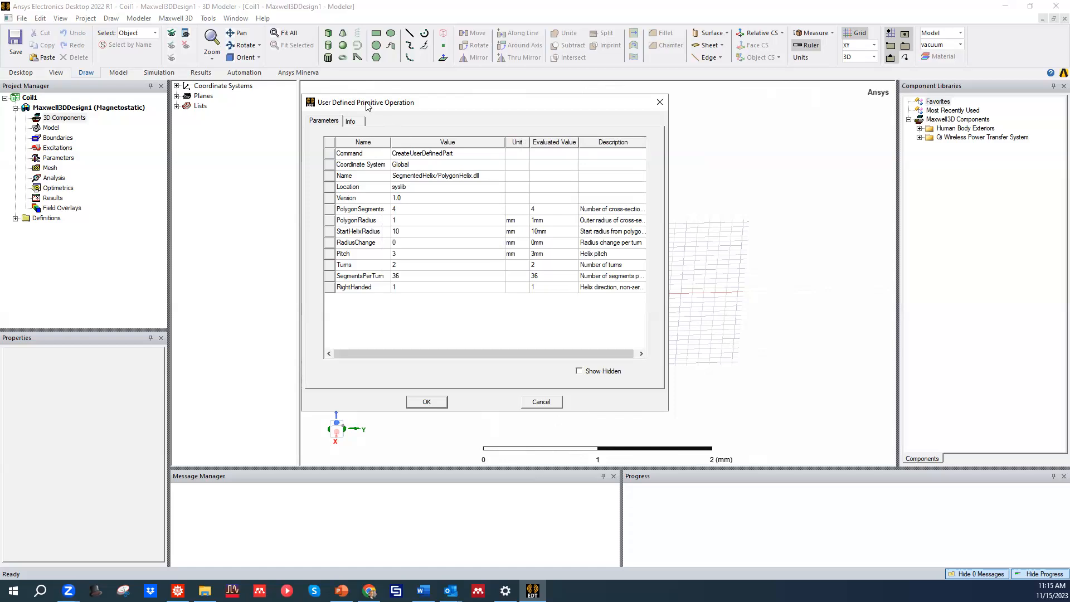
Widen the primitive's parameter dialog and its Description column so the parameter descriptions can be read
left_click_drag(368, 106, 369, 98)
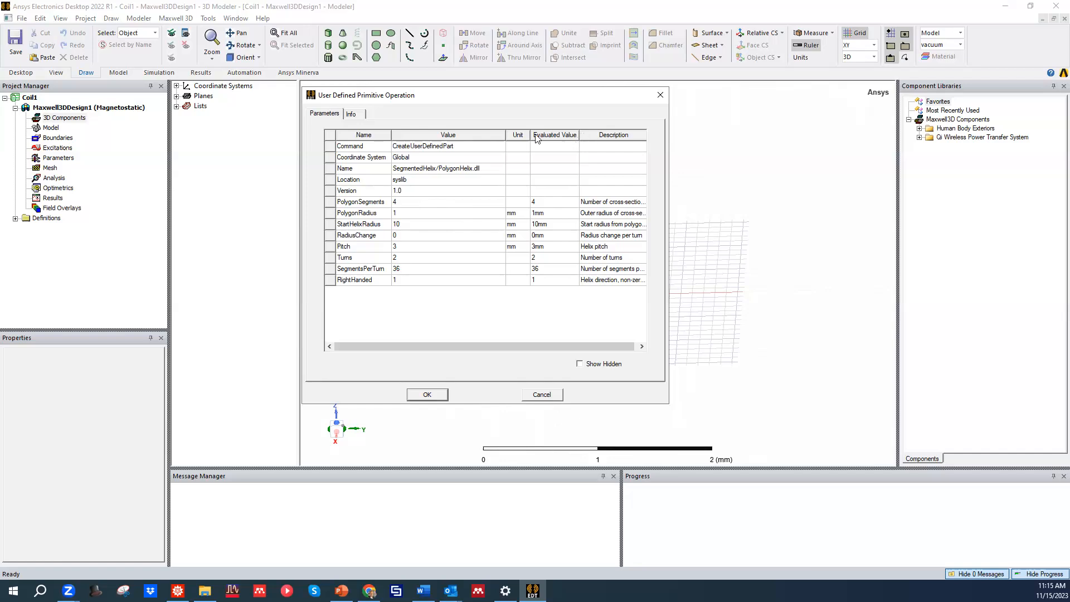
left_click_drag(504, 134, 483, 134)
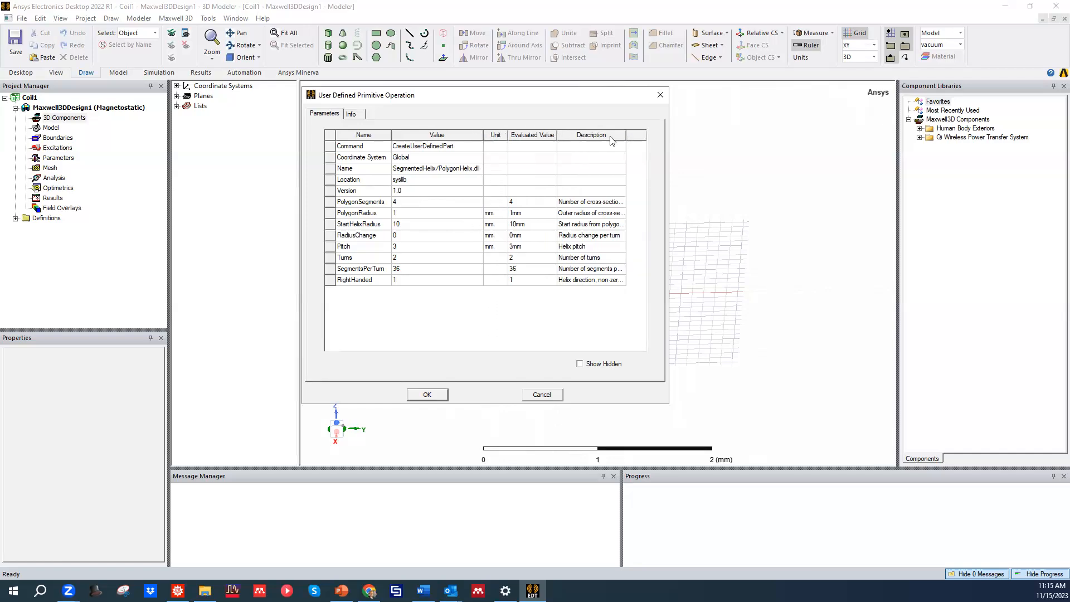
left_click_drag(625, 135, 784, 146)
left_click_drag(665, 135, 580, 135)
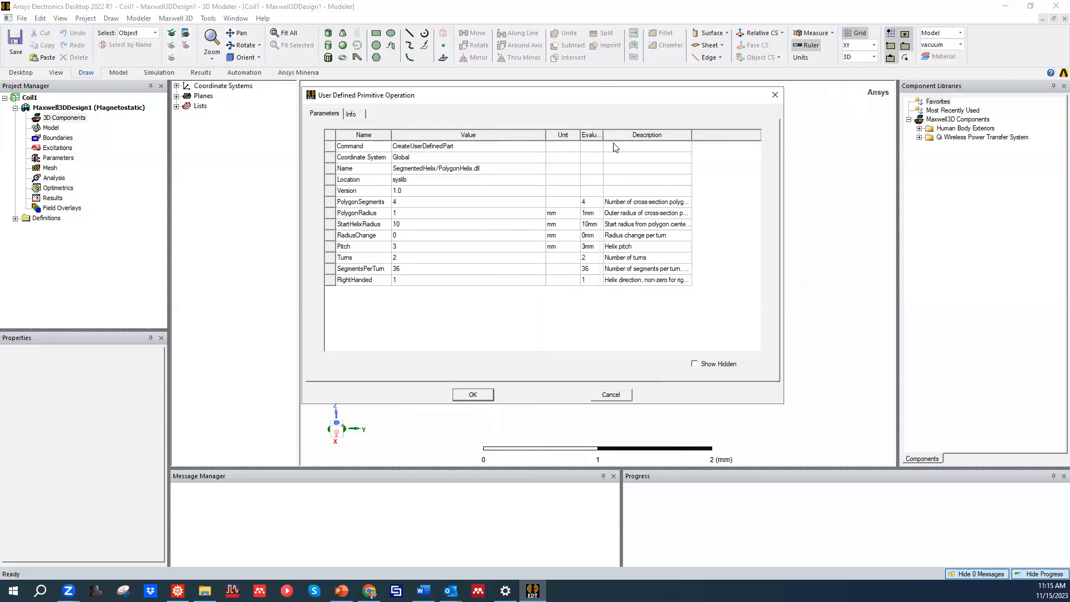
left_click_drag(603, 135, 624, 135)
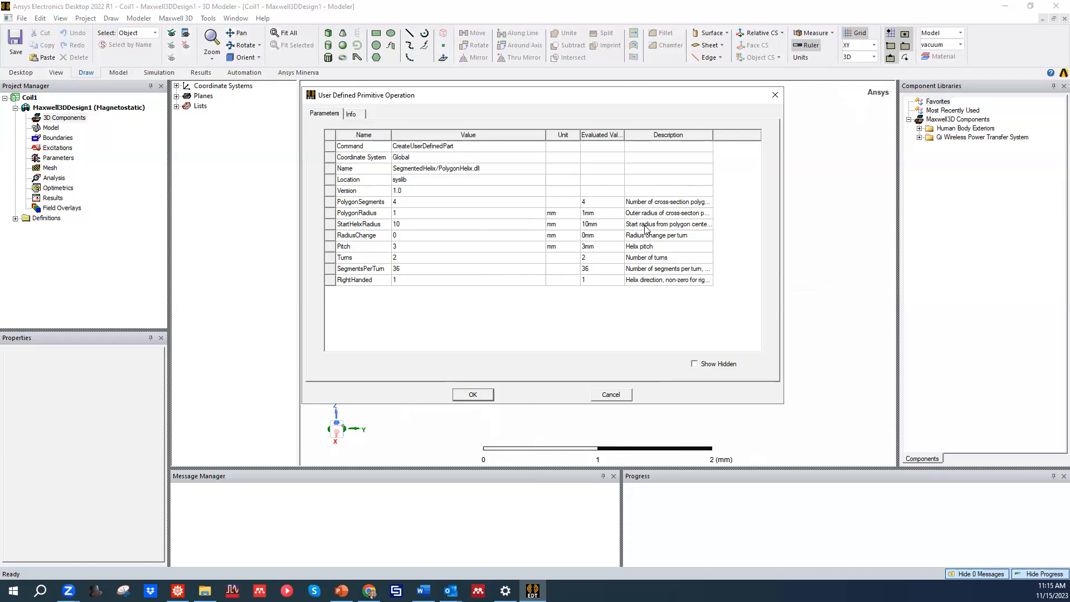
left_click(413, 203)
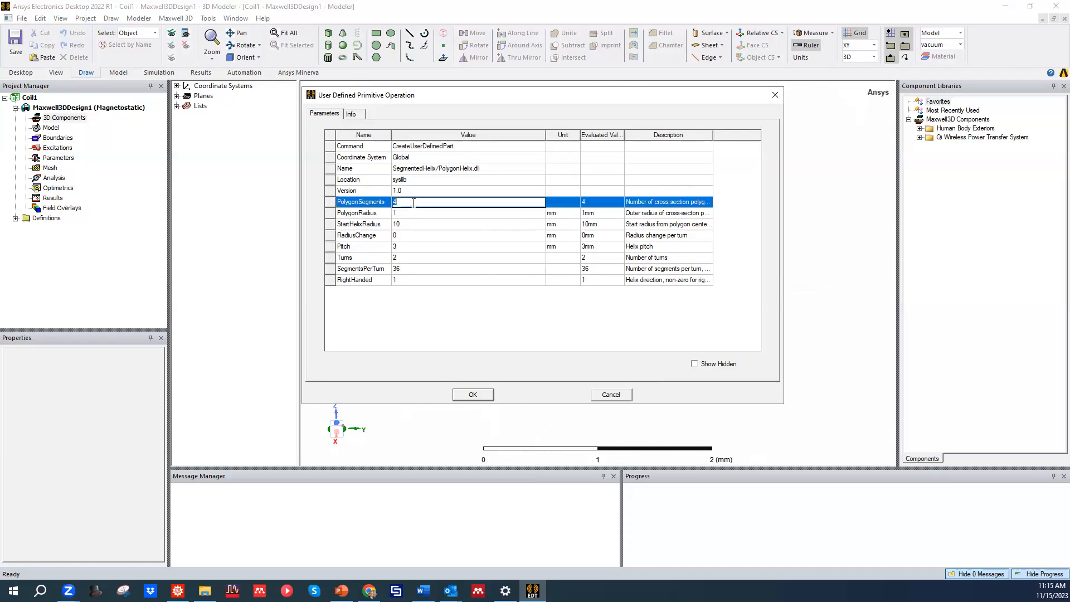
left_click(715, 139)
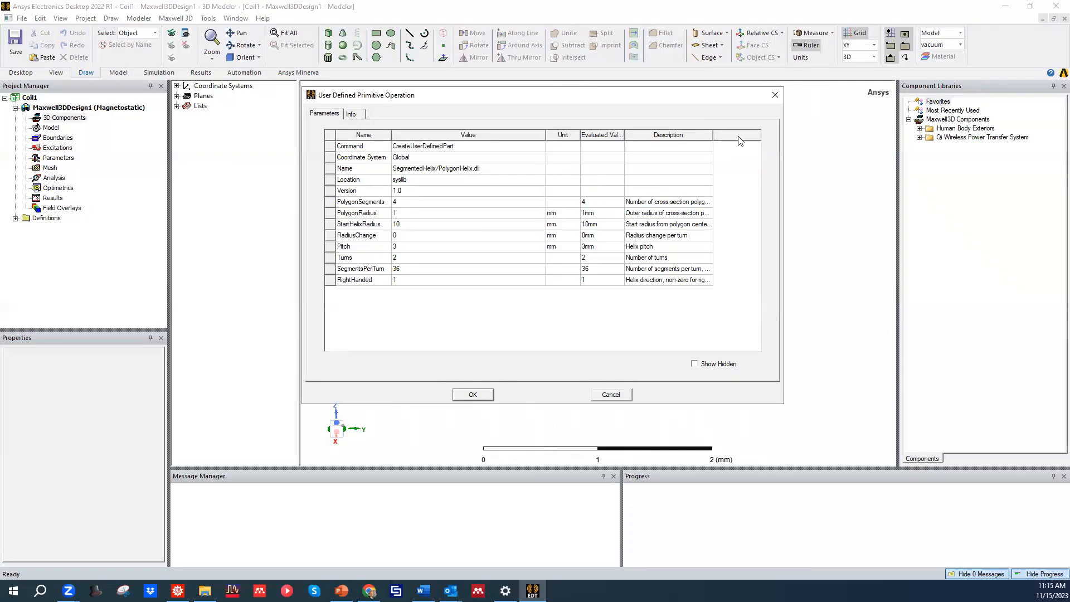
left_click(709, 192)
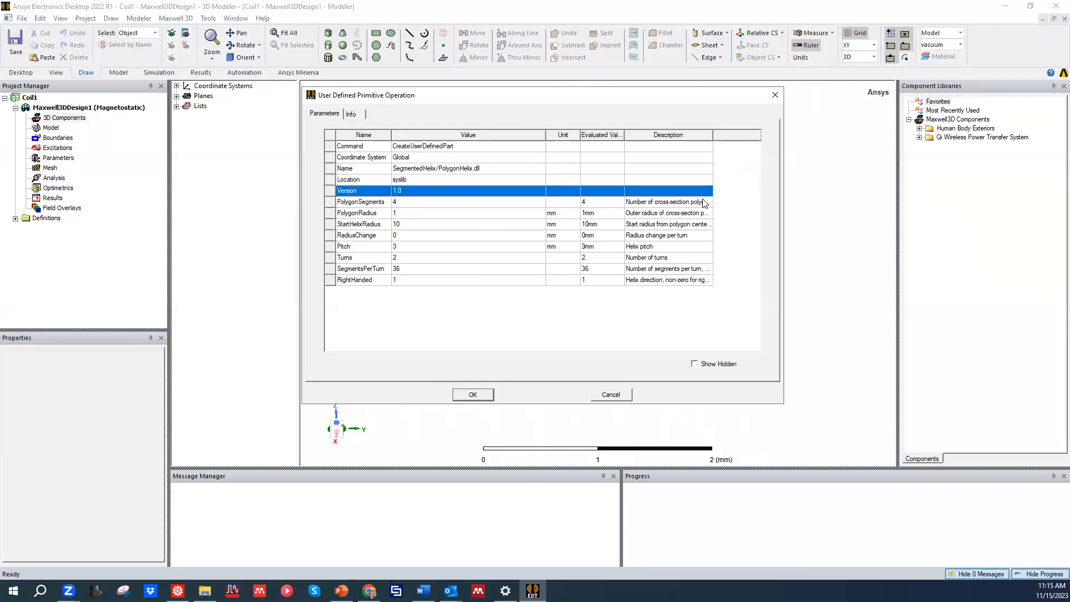
left_click(703, 204)
left_click_drag(713, 136, 743, 136)
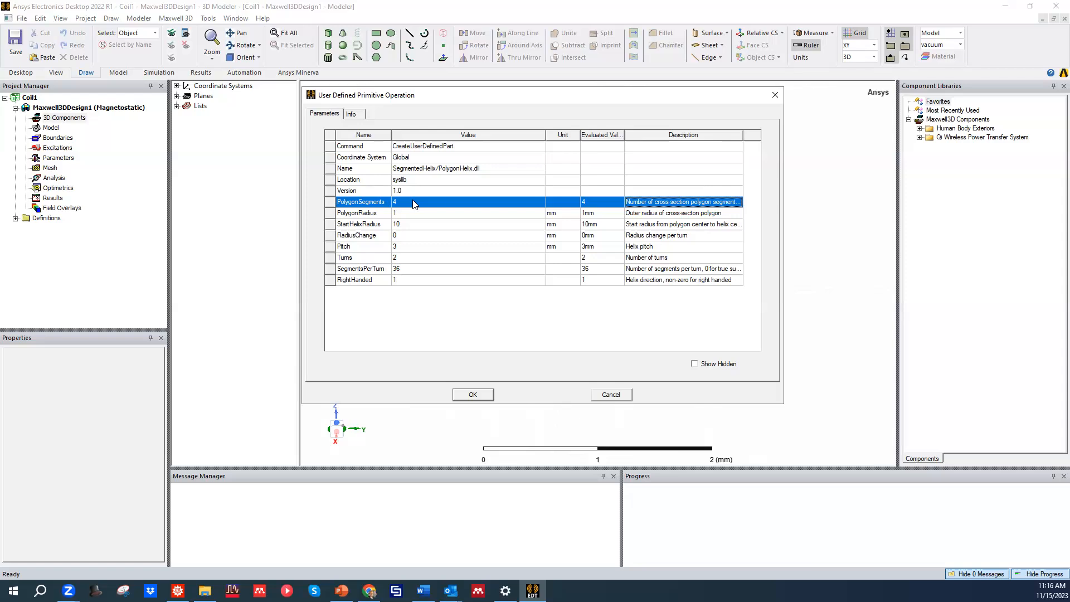
Set the helix's PolygonSegments to 0 for a true circular cross-section
left_click(404, 201)
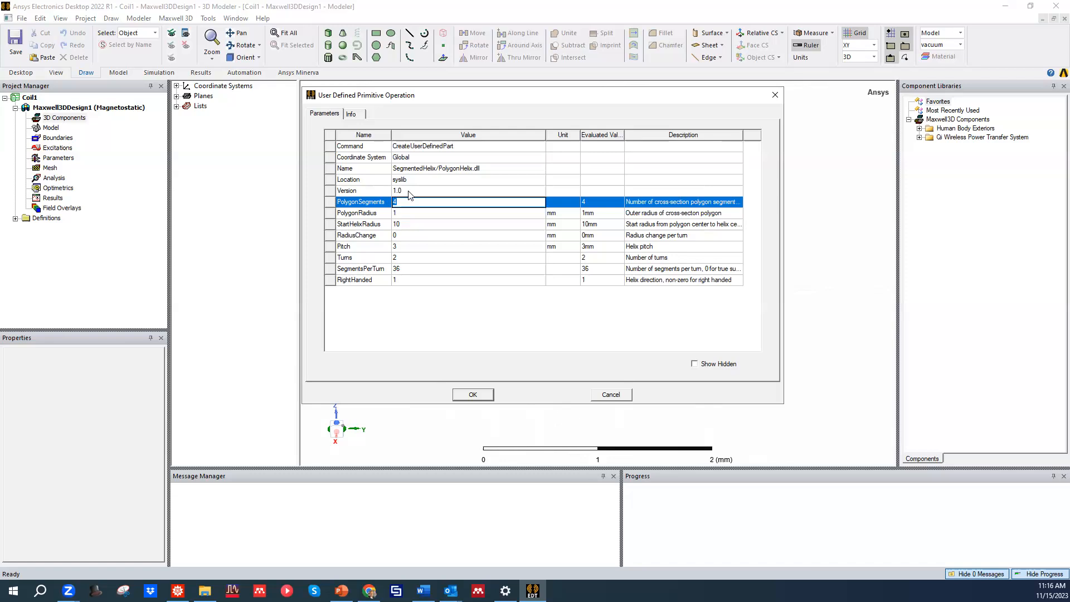
type("0")
key("Tab")
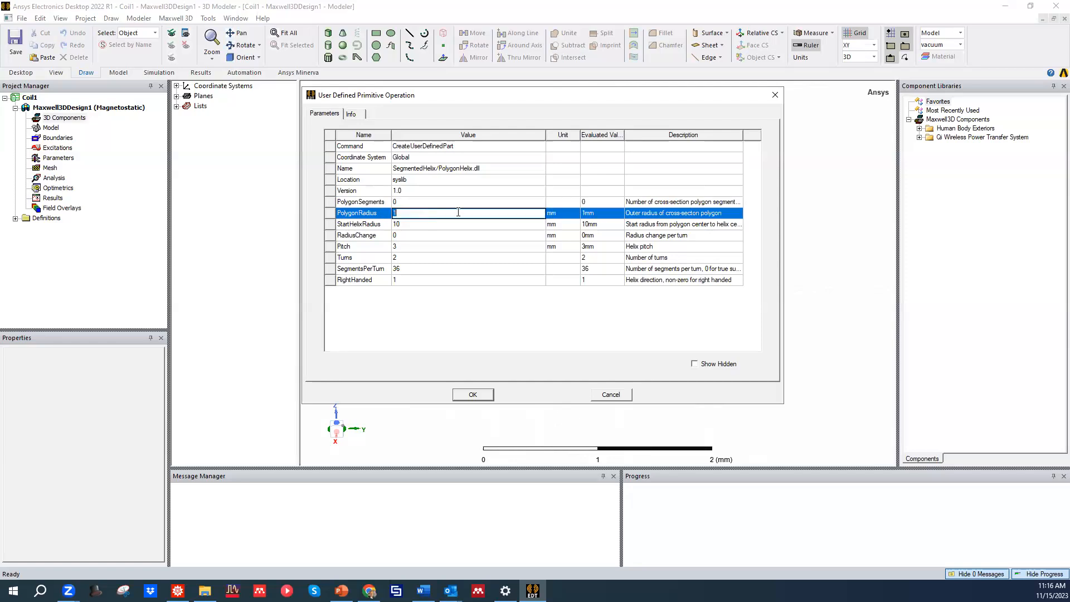
Parameterise PolygonRadius with a new local length variable r_w and give it the value 2 mm
left_click(410, 211)
double_click(410, 212)
type("r")
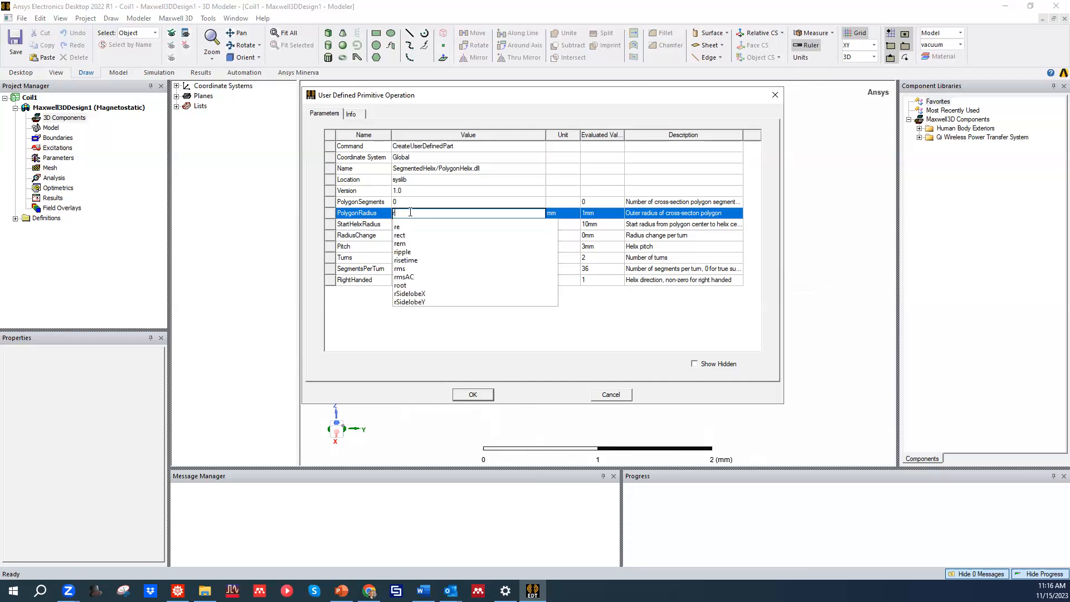
type("_")
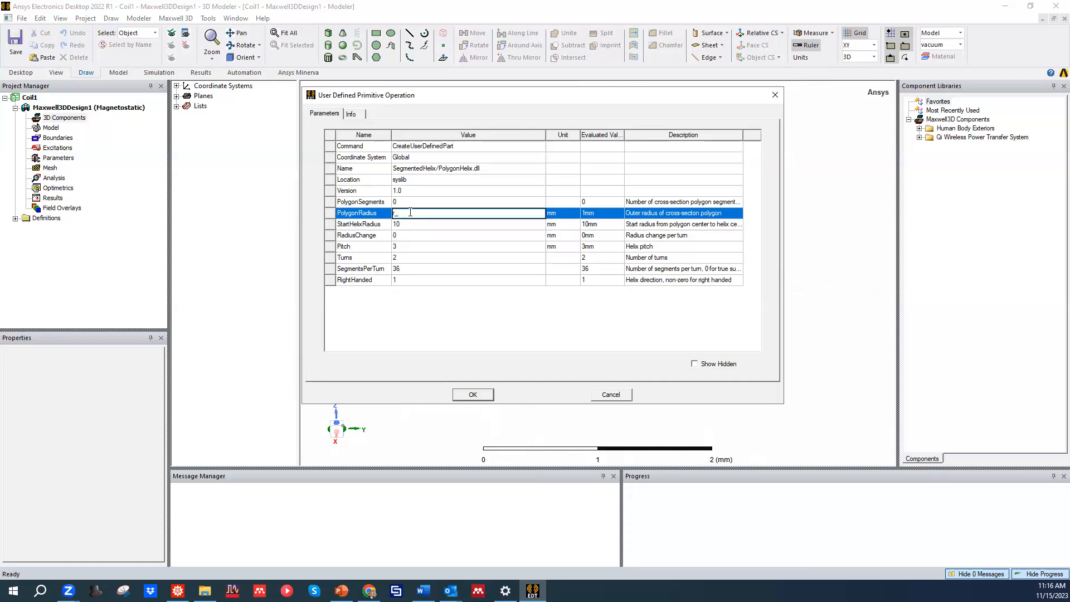
left_click(450, 322)
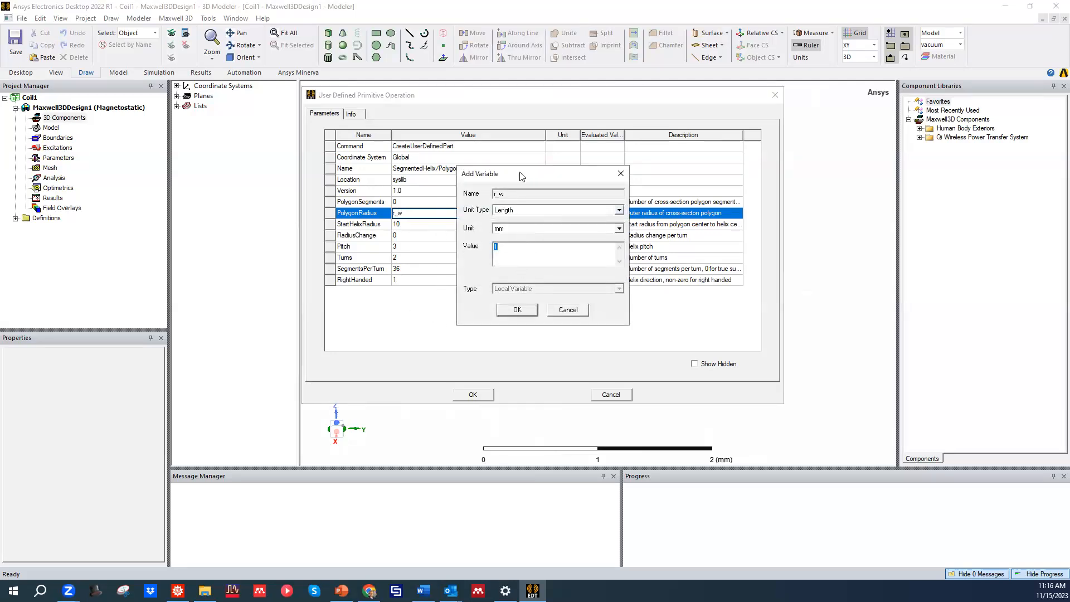
left_click_drag(526, 176, 498, 178)
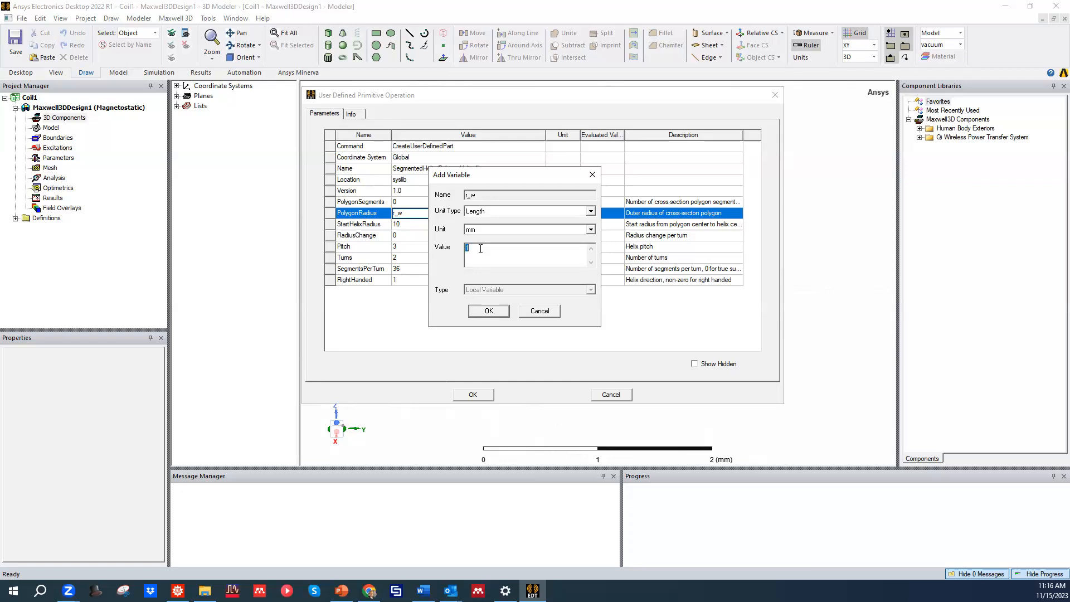
type("2")
type("mm")
double_click(495, 253)
mouse_move(486, 253)
left_mouse_down()
mouse_move(503, 249)
mouse_move(471, 249)
left_mouse_up()
left_click(499, 248)
left_click_drag(470, 249, 494, 251)
left_click(494, 252)
left_click(489, 312)
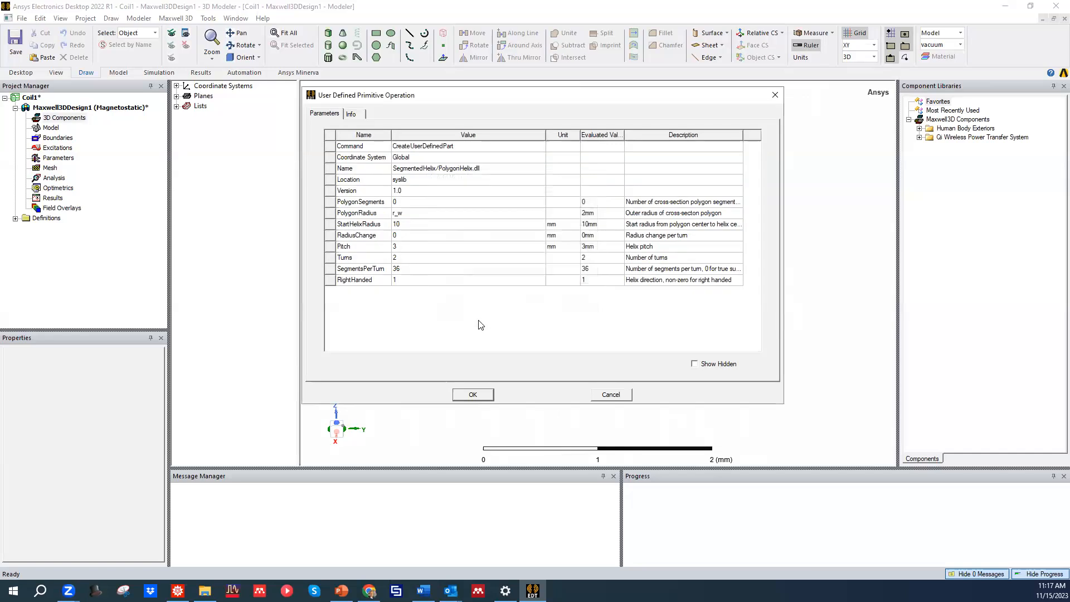
Parameterise StartHelixRadius with a new local length variable R_c and give it the value 10 mm
left_click(415, 214)
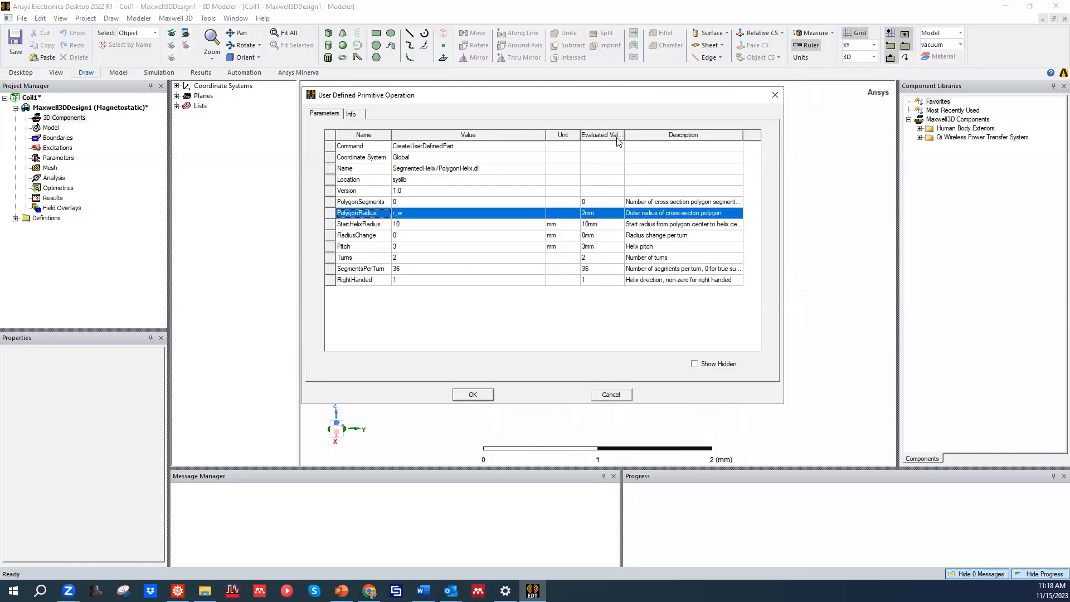
left_click_drag(625, 134, 643, 135)
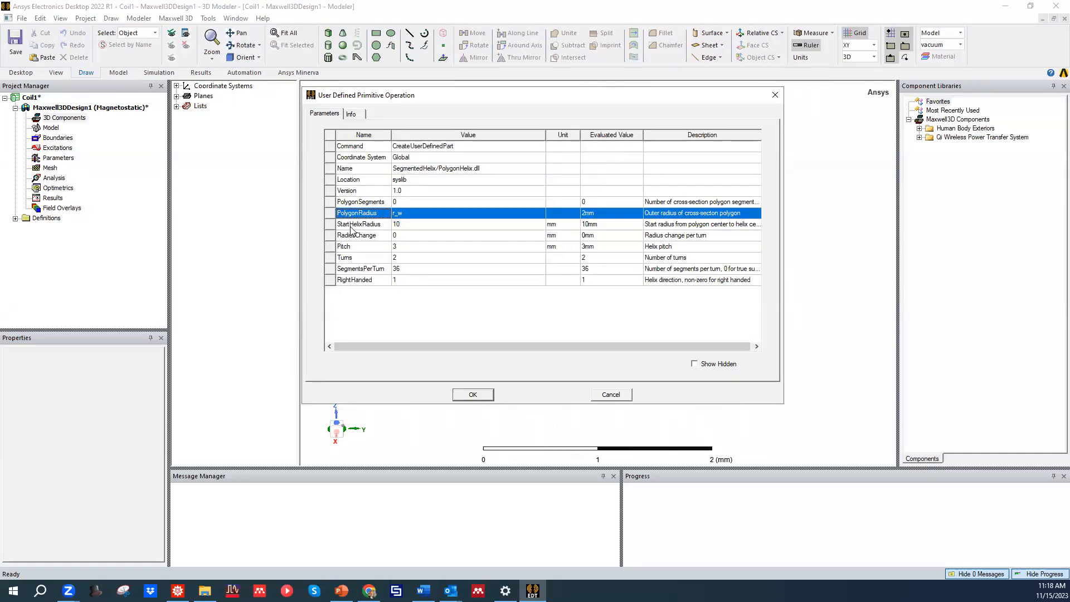
left_click(377, 228)
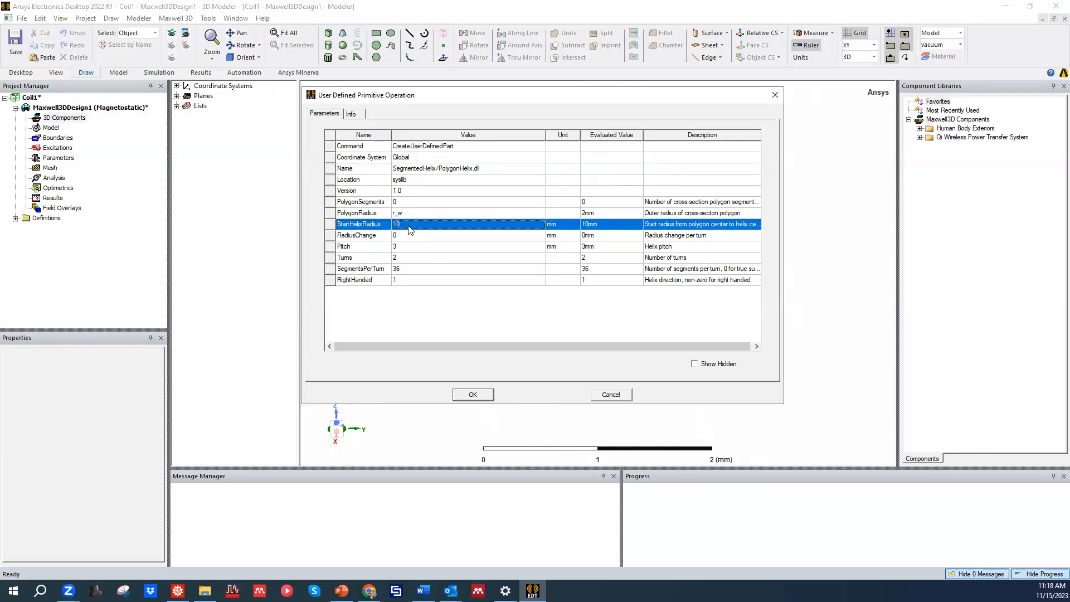
left_click(409, 224)
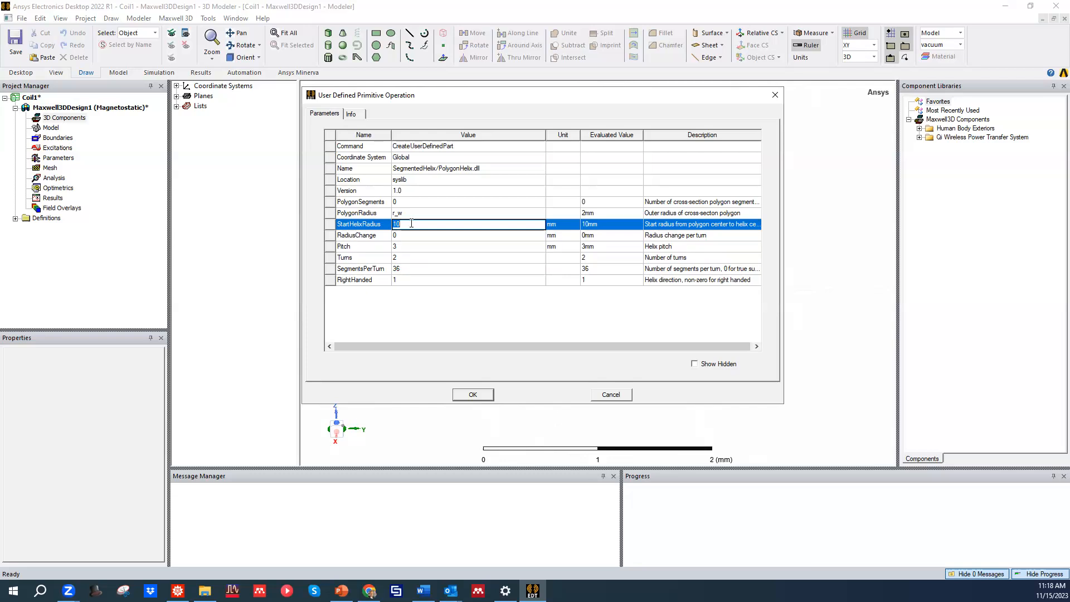
type("R_c")
left_click(476, 333)
left_click(521, 251)
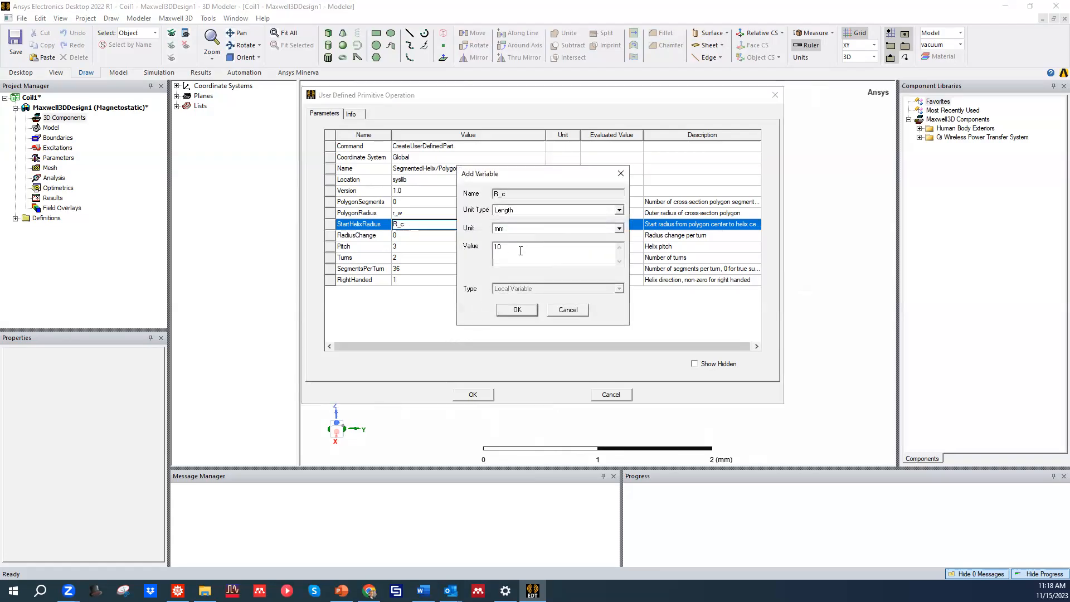
type("mm")
left_click(517, 310)
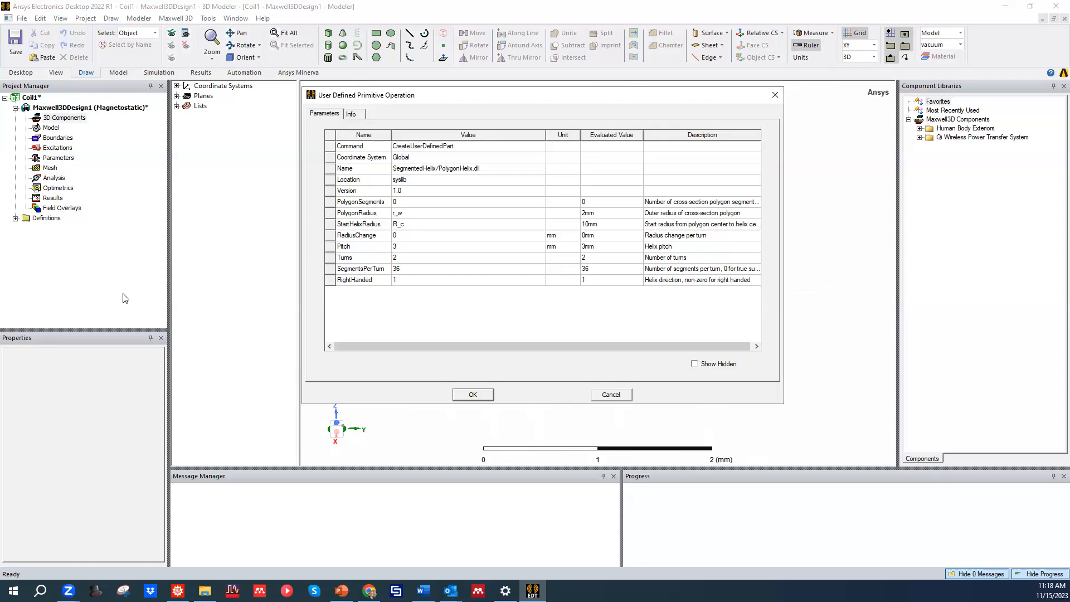
Define the helix pitch by the expression 2*r_w+0.1mm
left_click(415, 235)
left_click(376, 245)
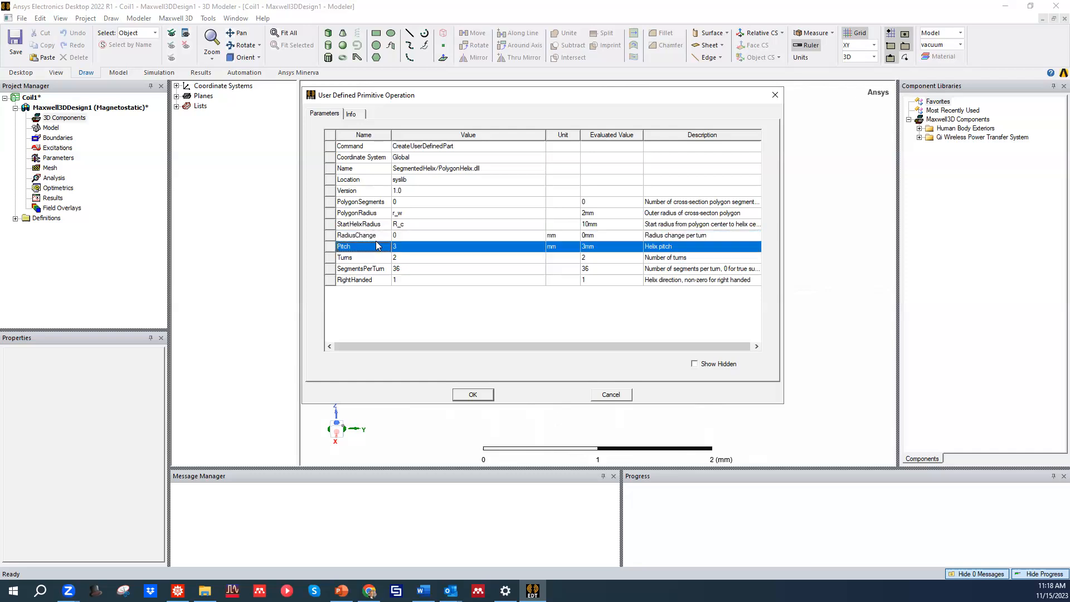
left_click(410, 245)
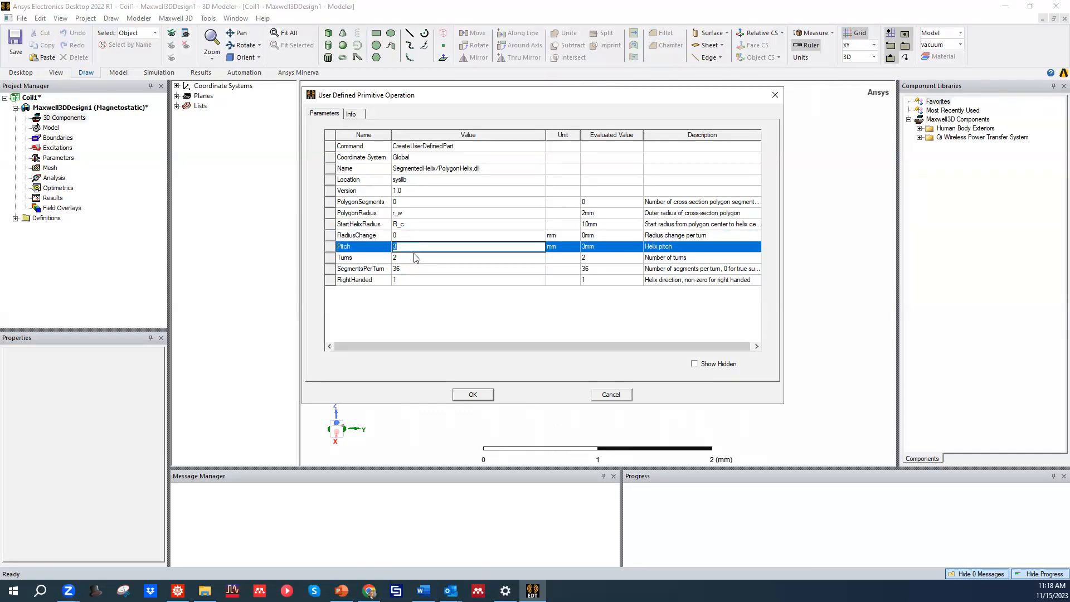
left_click(402, 246)
double_click(402, 246)
type("2*r")
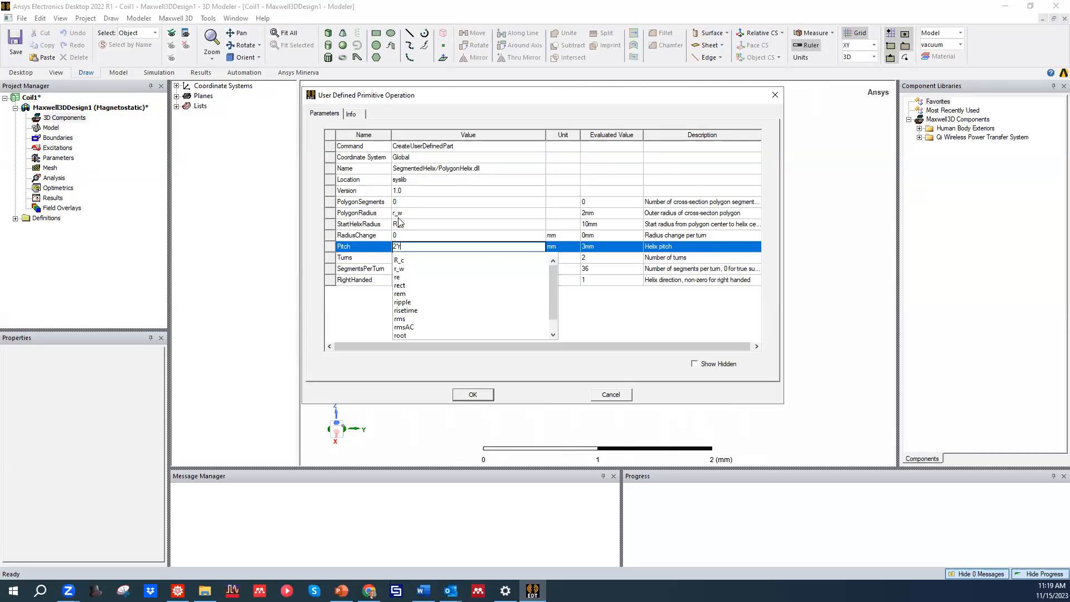
type("_w+")
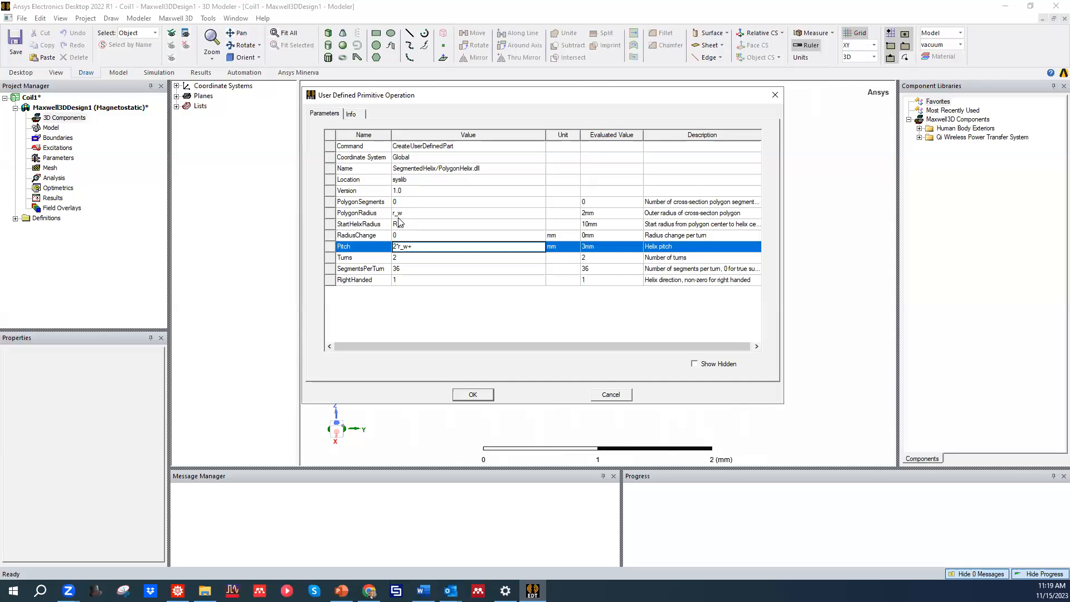
type("0.1mm")
left_click(449, 324)
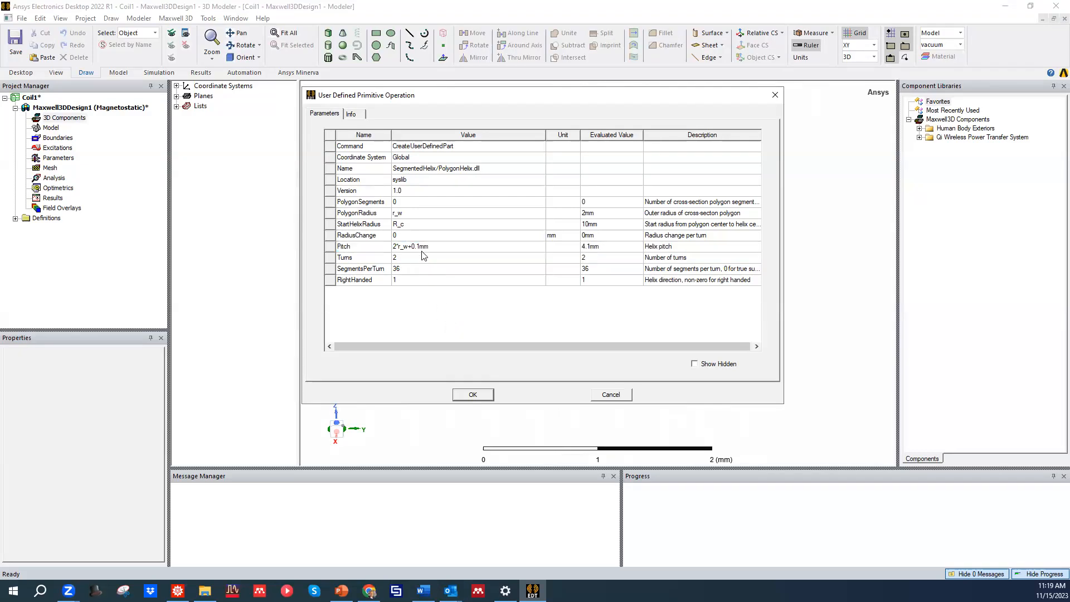
Set the helix's Turns to 5 and SegmentsPerTurn to 20
left_click(429, 259)
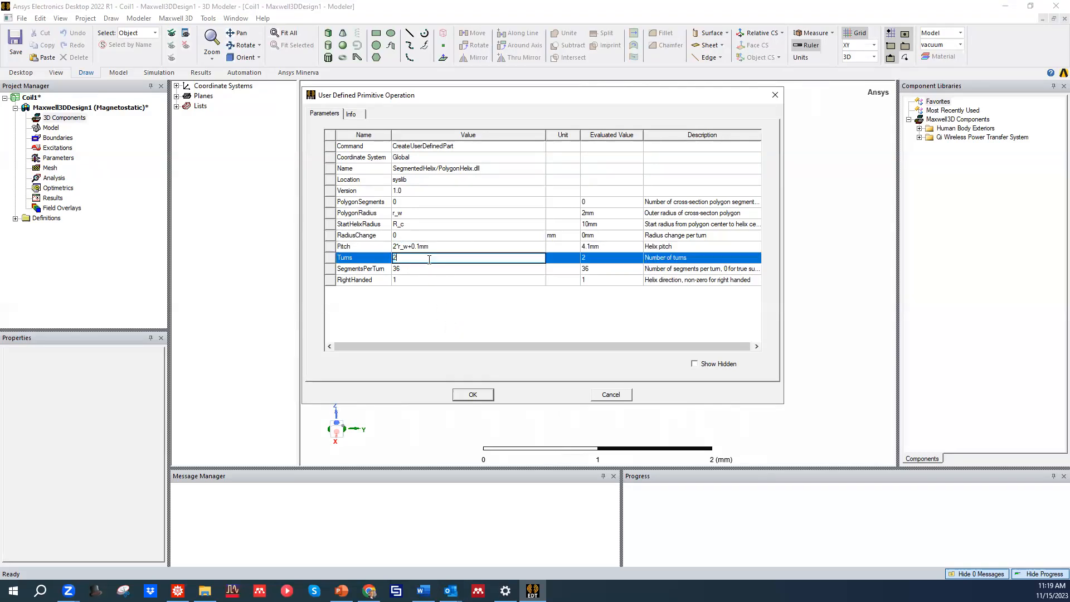
double_click(429, 259)
type("5")
left_click(412, 315)
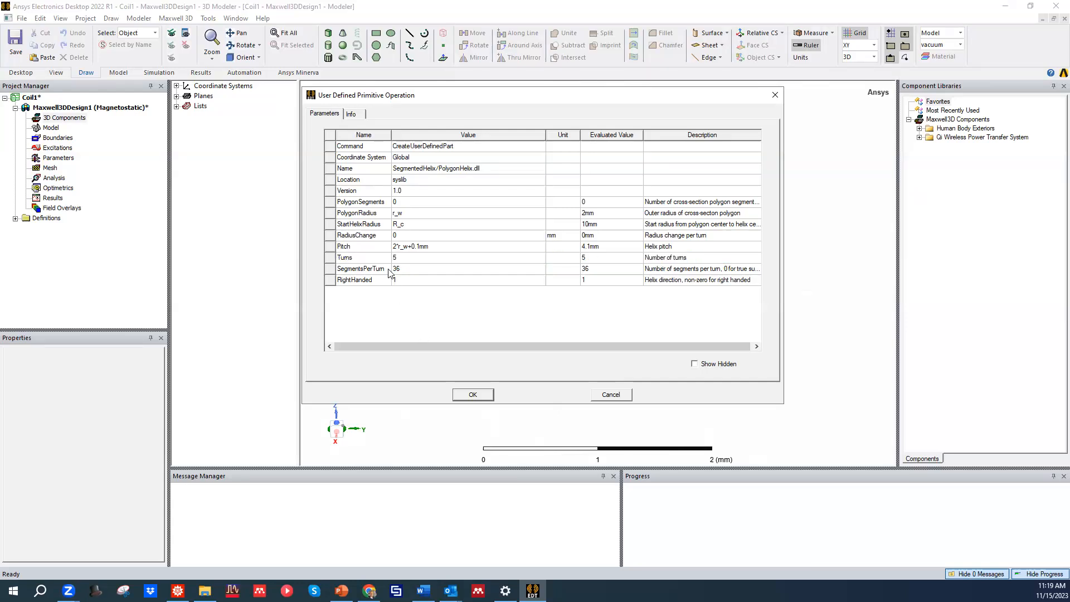
left_click(411, 268)
double_click(410, 268)
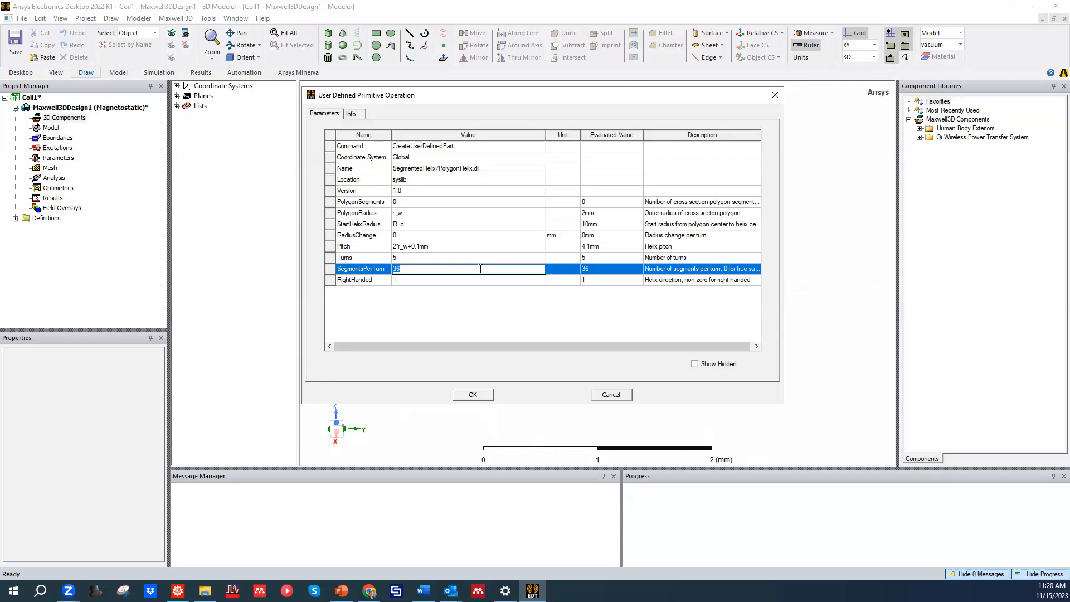
type("20")
left_click(490, 306)
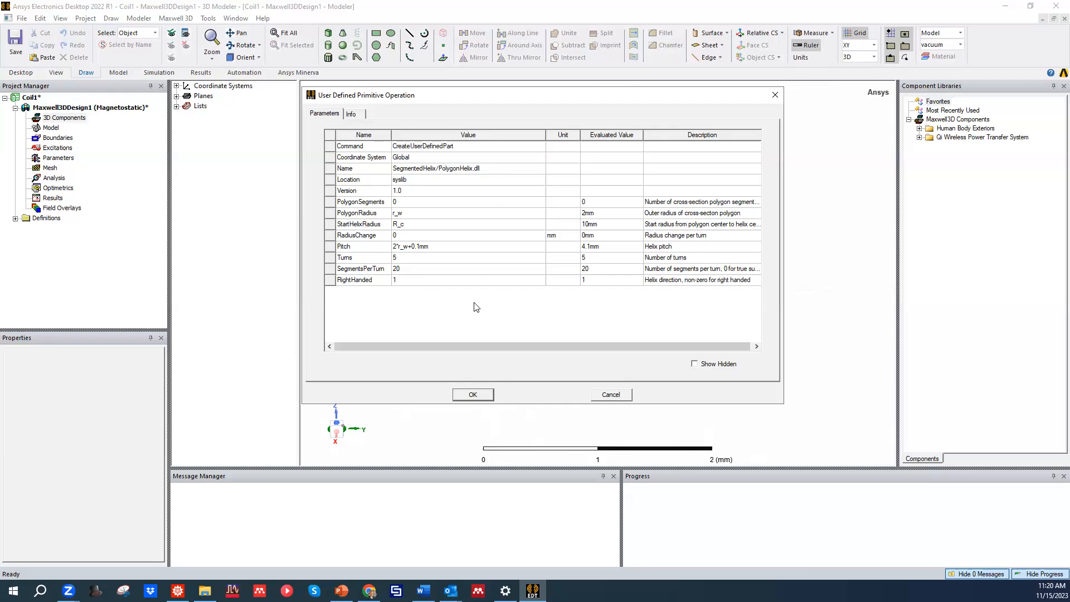
Check the primitive's general information and create the helix solid from the entered parameters
left_click(352, 114)
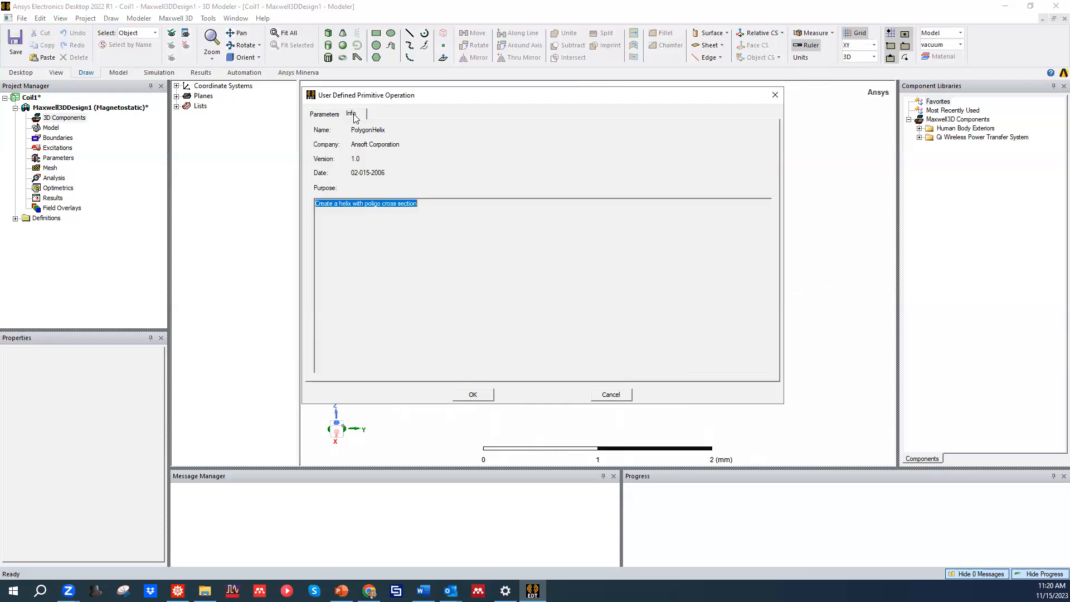
left_click(327, 114)
left_click(472, 394)
middle_click_drag(613, 275, 621, 247)
left_click(741, 232)
middle_click_drag(733, 264, 466, 250)
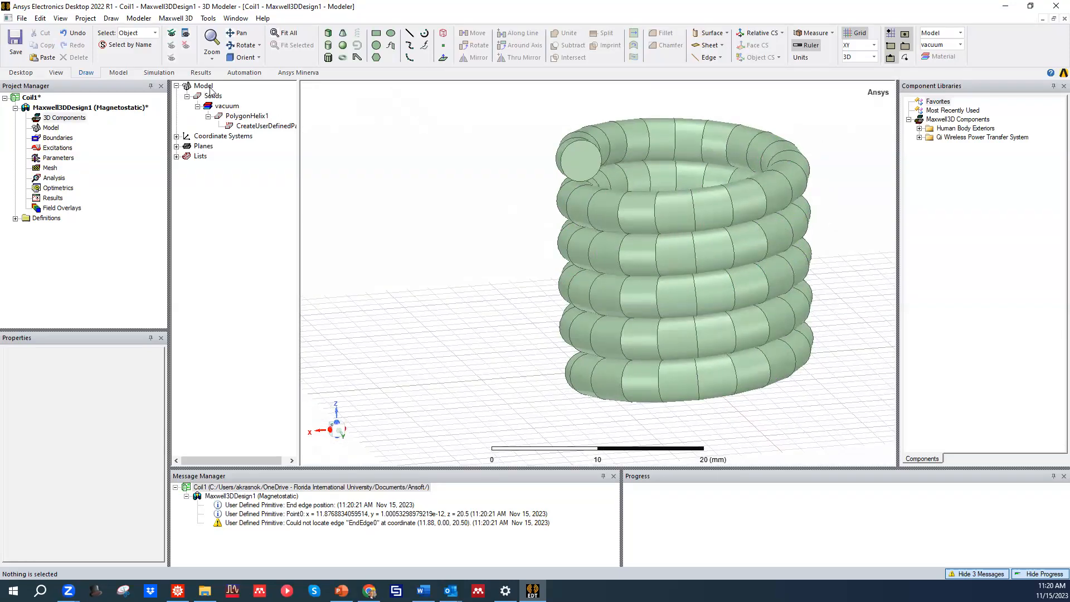
Examine the coil from several angles and its vacuum material group under Solids in the model tree
left_click(216, 98)
left_click(229, 110)
left_click_drag(532, 210, 565, 172, "alt")
mouse_move(565, 173)
middle_mouse_down()
mouse_move(585, 205)
mouse_move(588, 162)
mouse_move(557, 187)
middle_mouse_up()
scroll(476, 210, "up", 1)
scroll(477, 211, "down", 2)
left_click(225, 107)
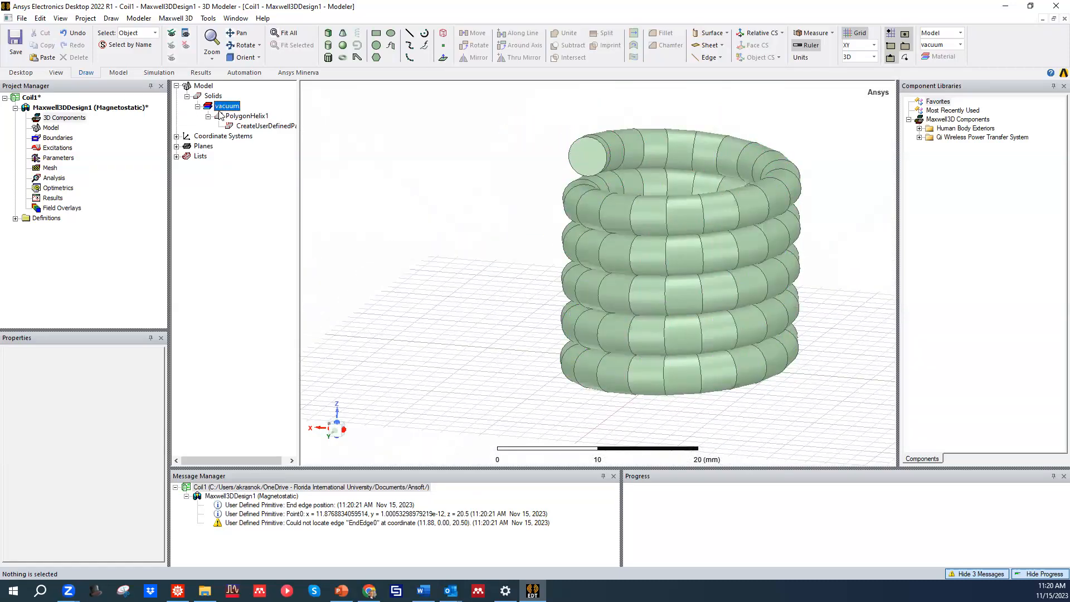
middle_click_drag(498, 227, 518, 216)
left_click(219, 107)
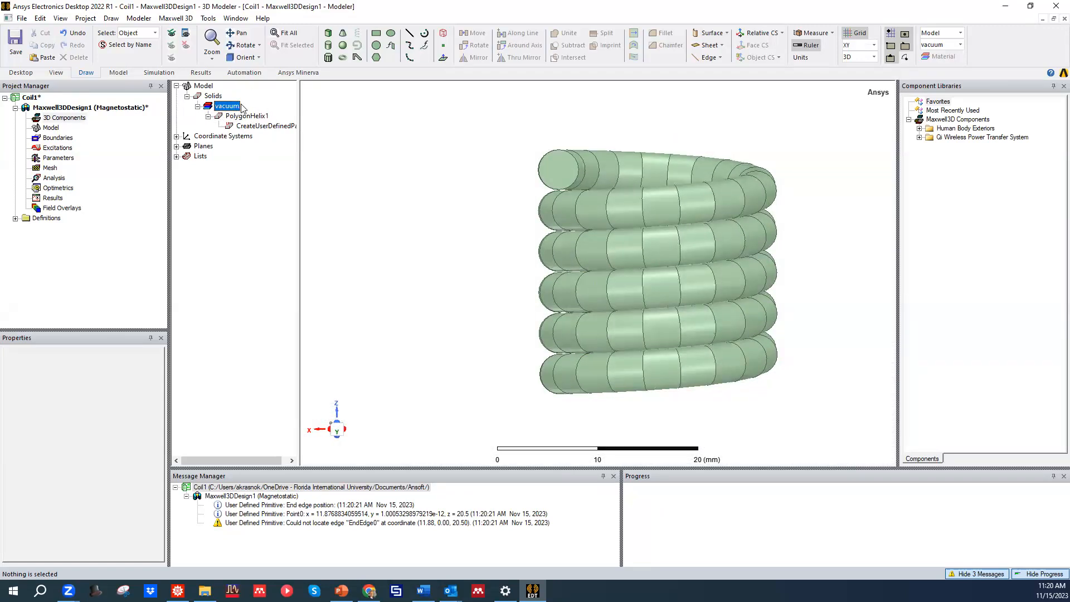
left_click_drag(570, 240, 473, 149, "alt")
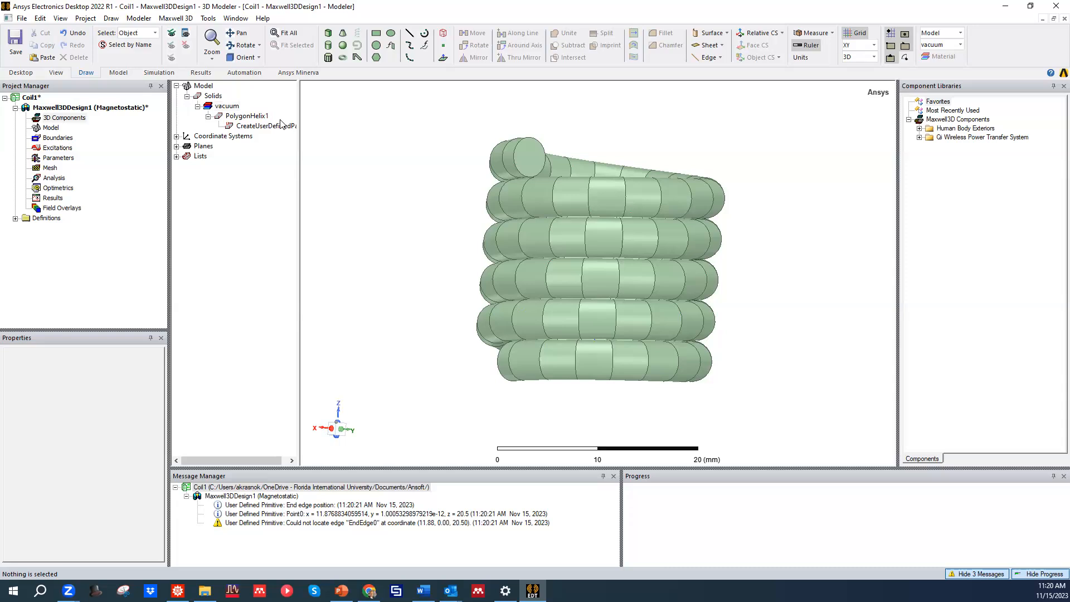
Assign copper from the material library to the PolygonHelix1 solid
left_click(246, 116)
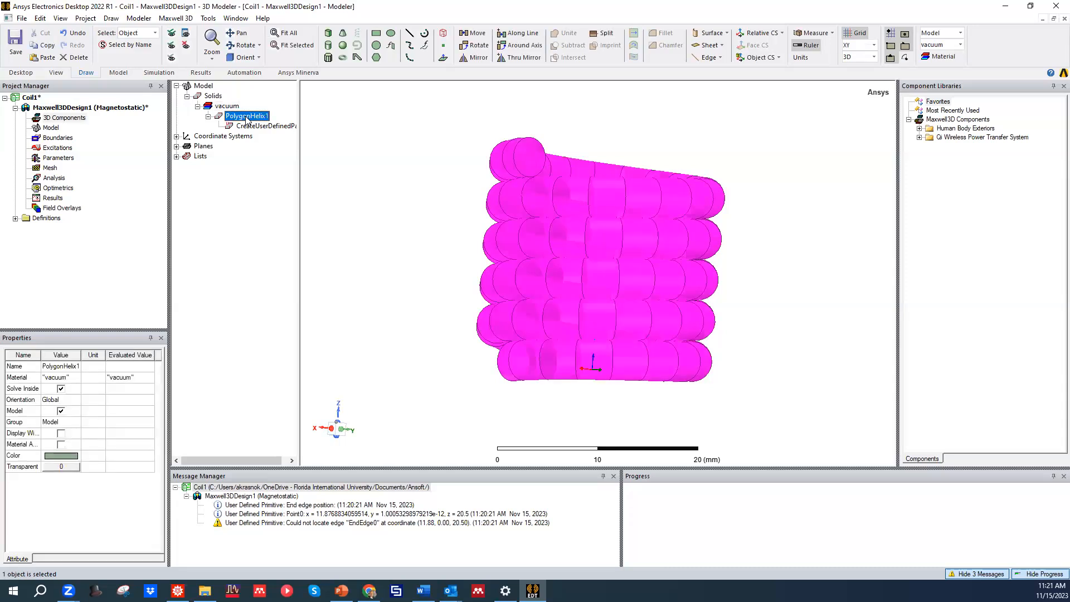
double_click(247, 116)
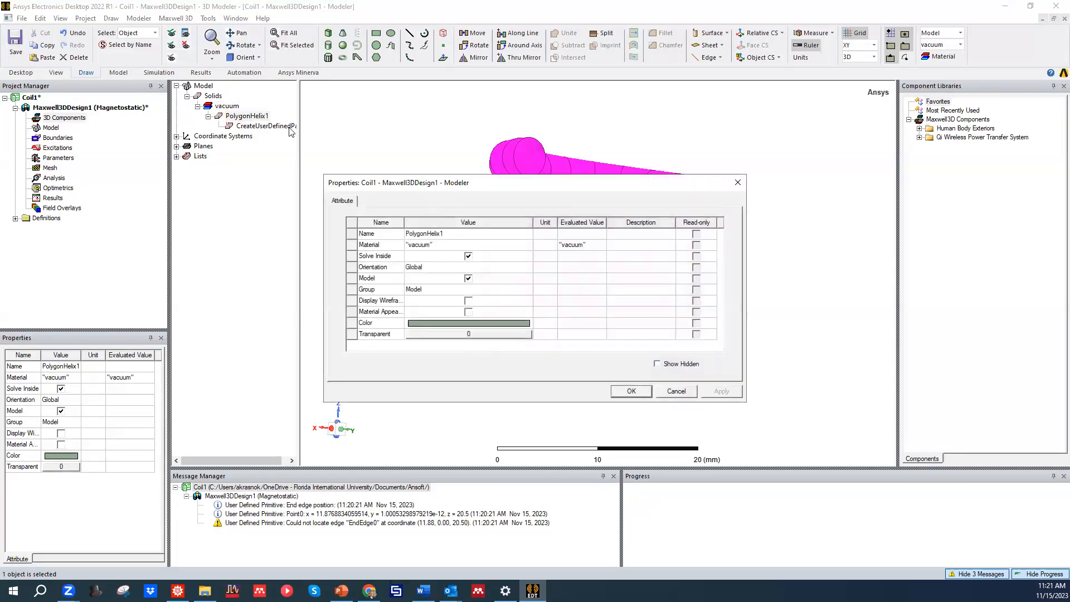
left_click(437, 246)
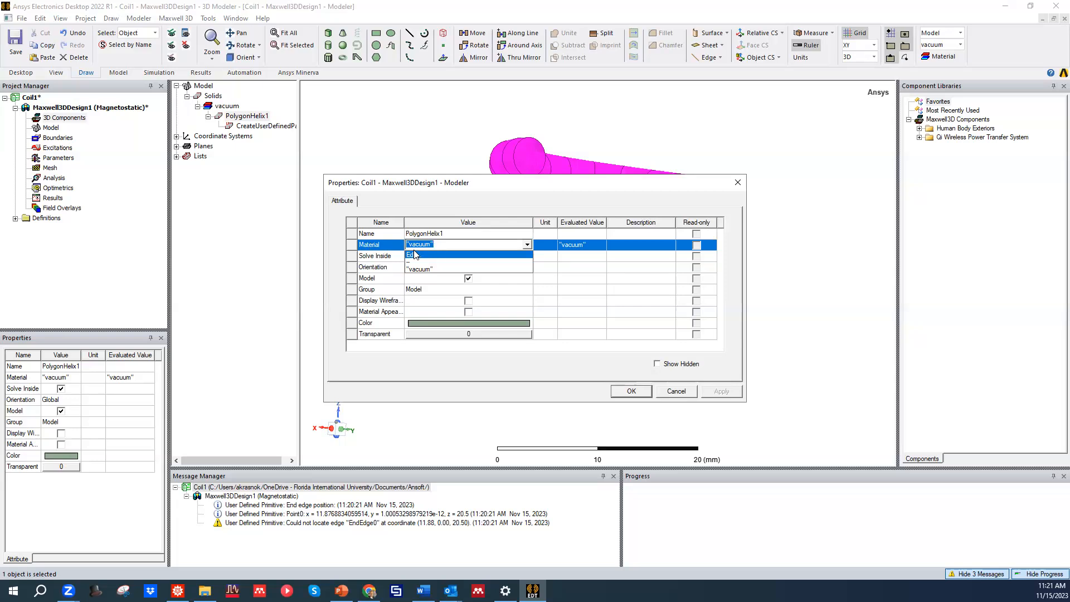
left_click(426, 256)
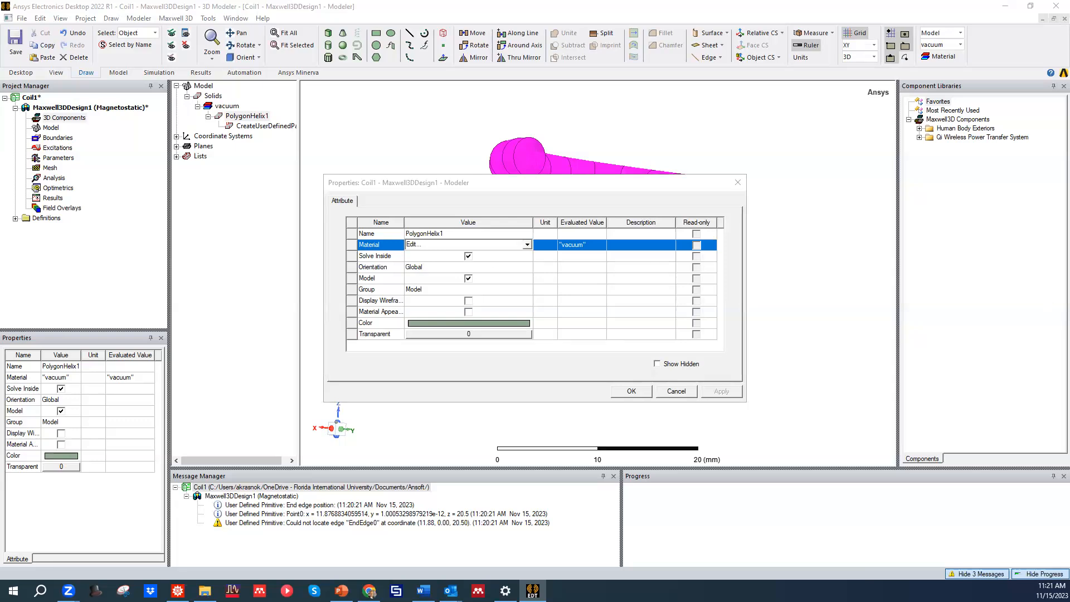
type("c")
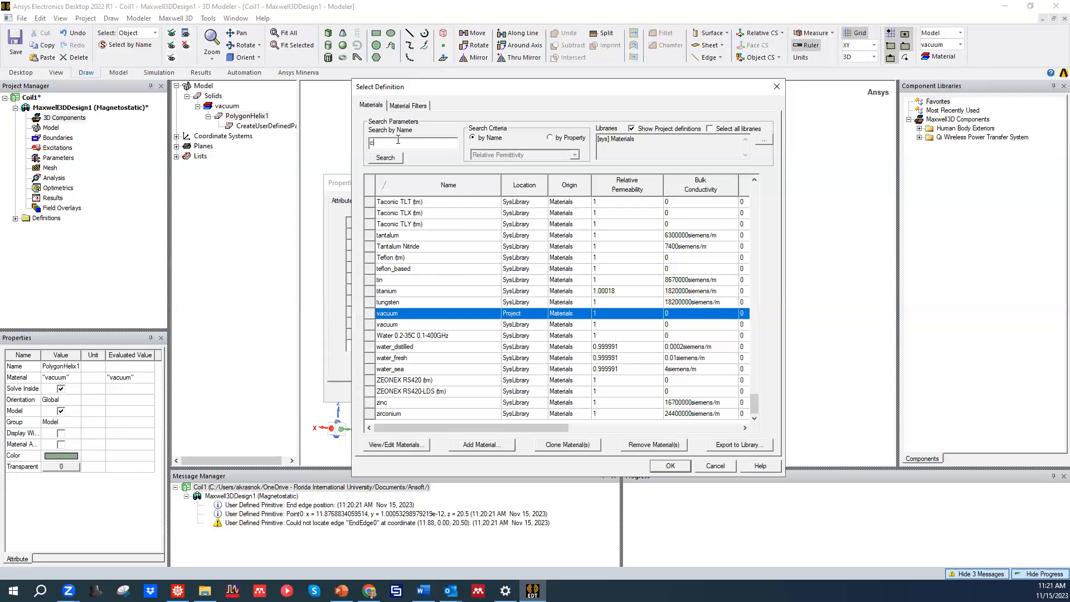
type("o")
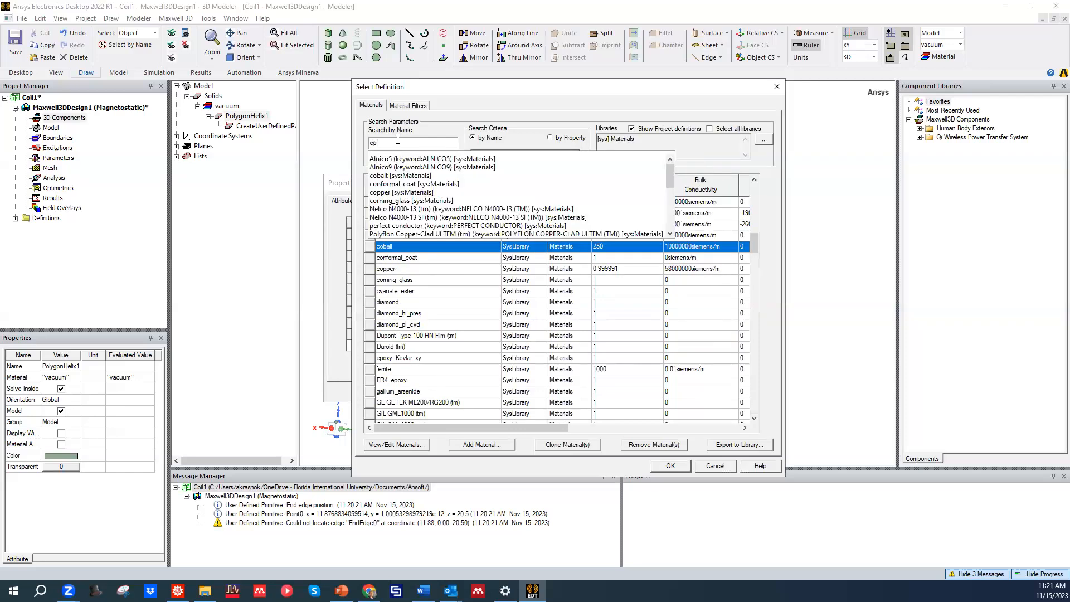
type("pper")
left_click(441, 271)
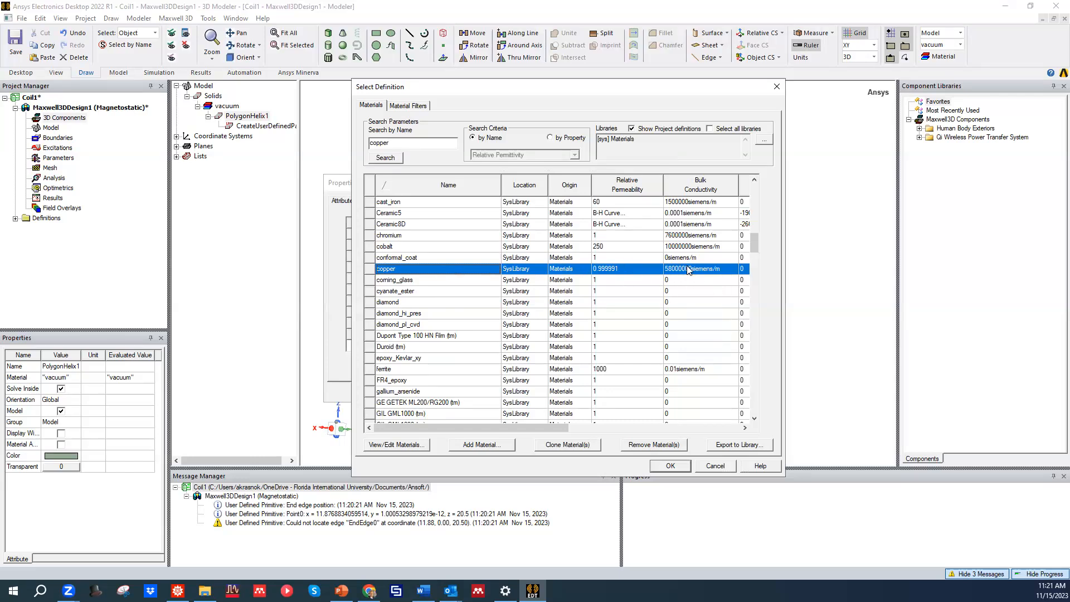
left_click_drag(536, 427, 511, 430)
left_click(670, 466)
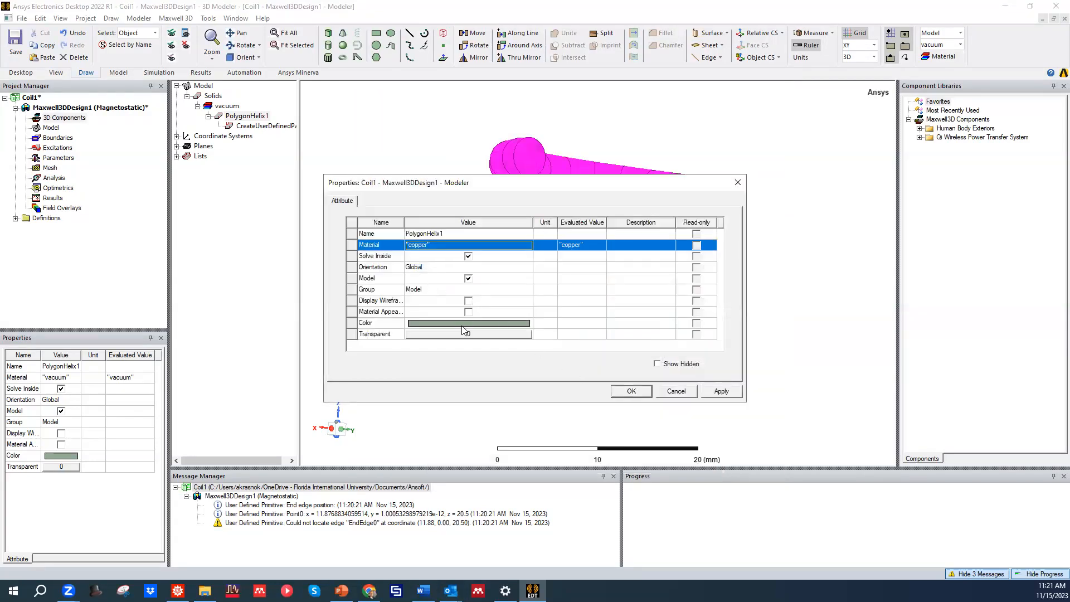
Set the helix's color to orange (255, 128, 0) and apply the changed attributes
left_click(472, 323)
left_click(473, 325)
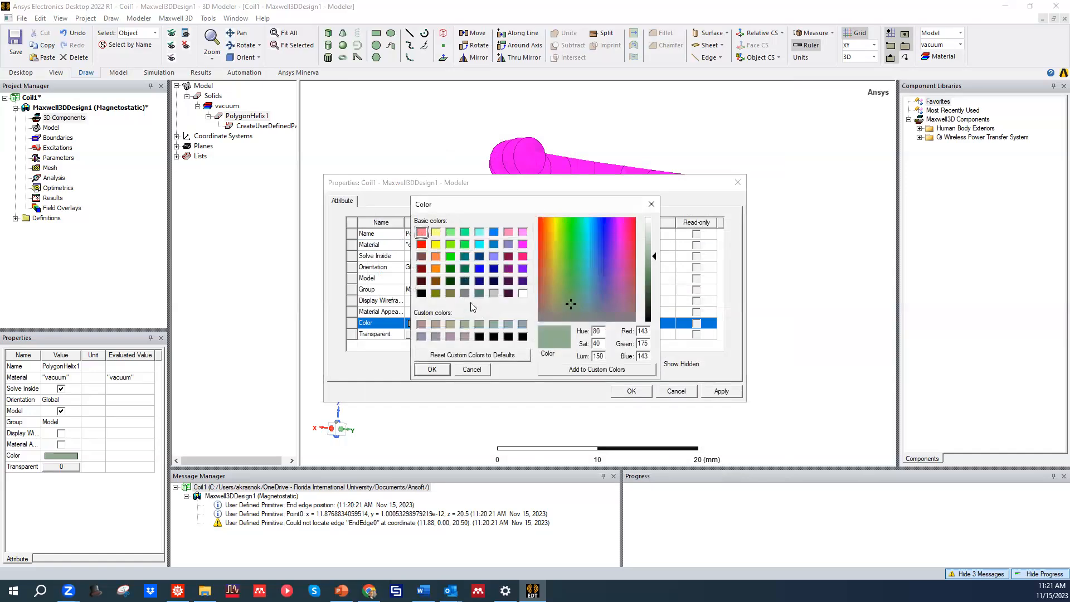
left_click(436, 269)
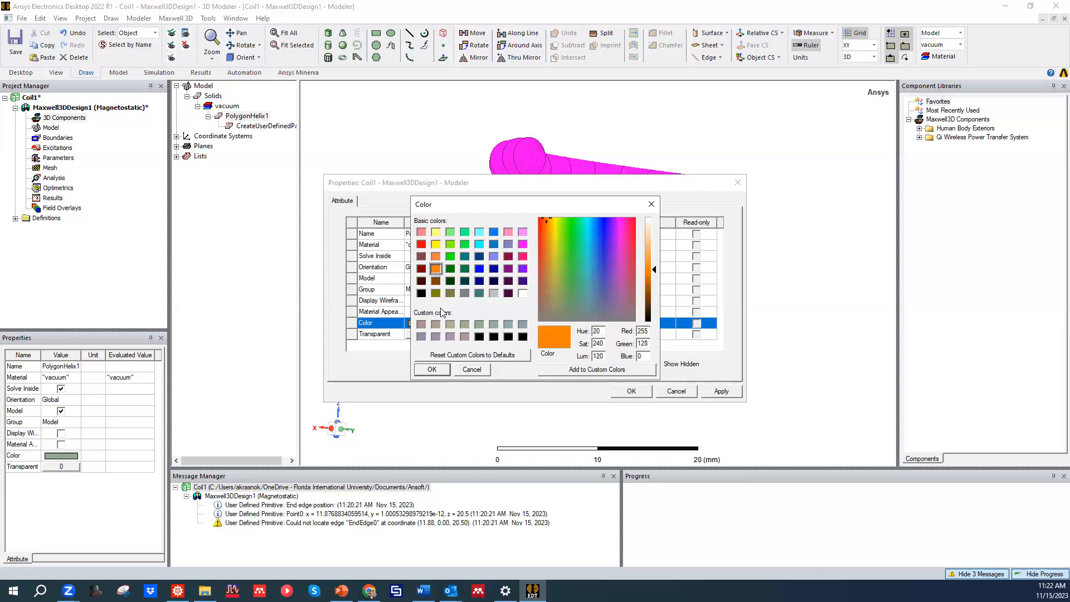
left_click(432, 370)
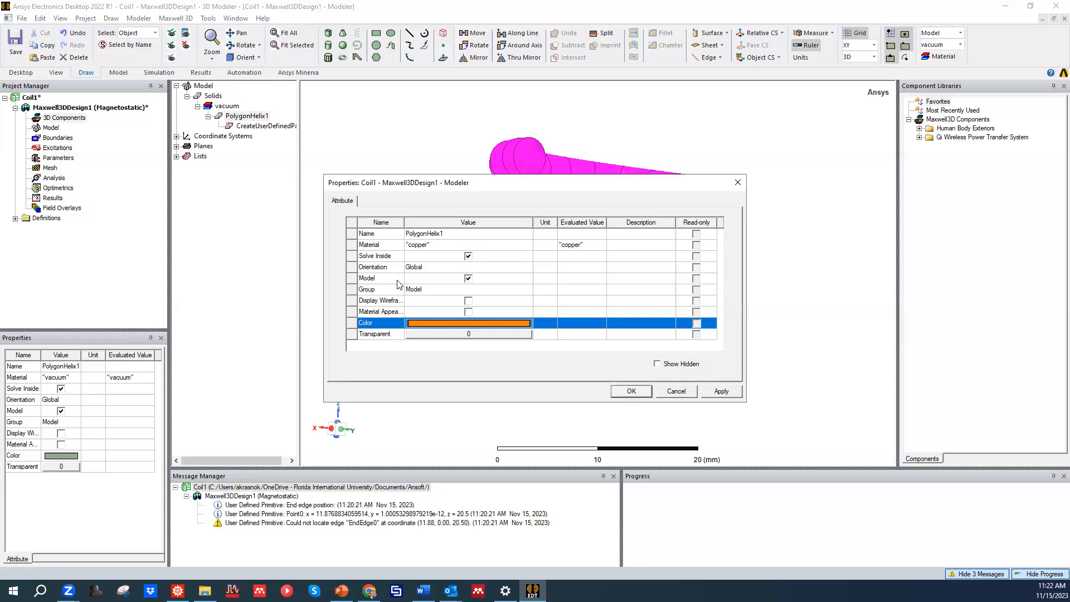
left_click(365, 279)
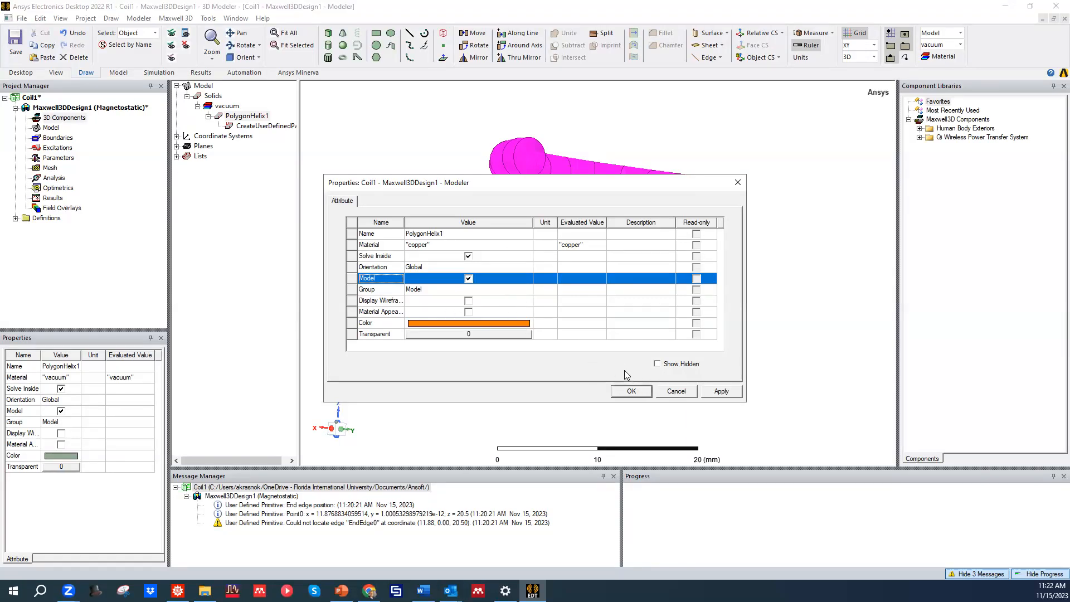
left_click(722, 391)
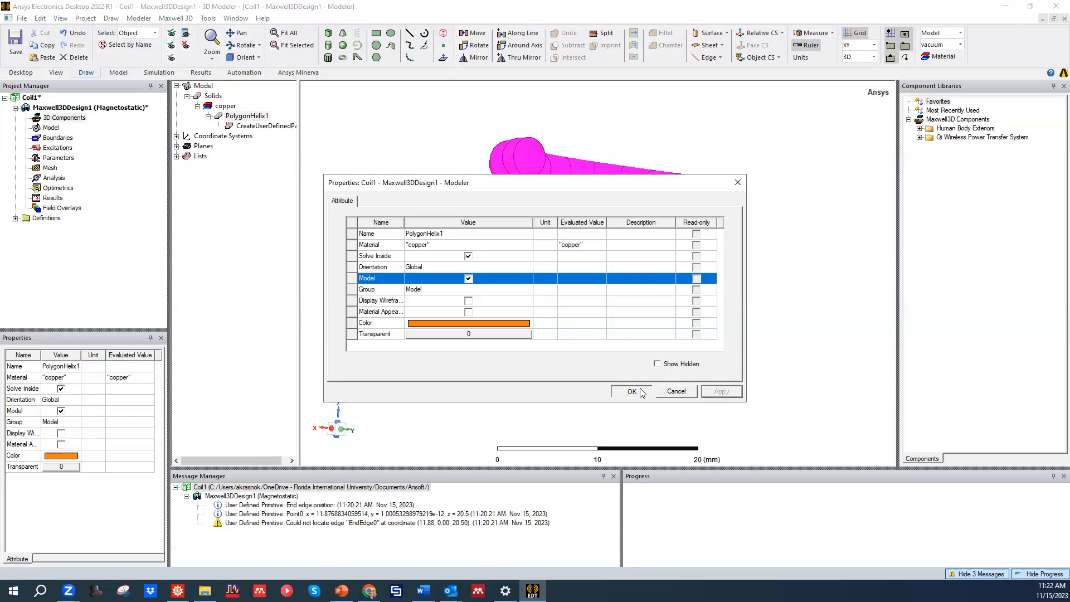
left_click(631, 392)
Examine the recolored coil from several angles and its copper material group in the model tree
left_click(399, 185)
left_click_drag(423, 217, 356, 165, "alt")
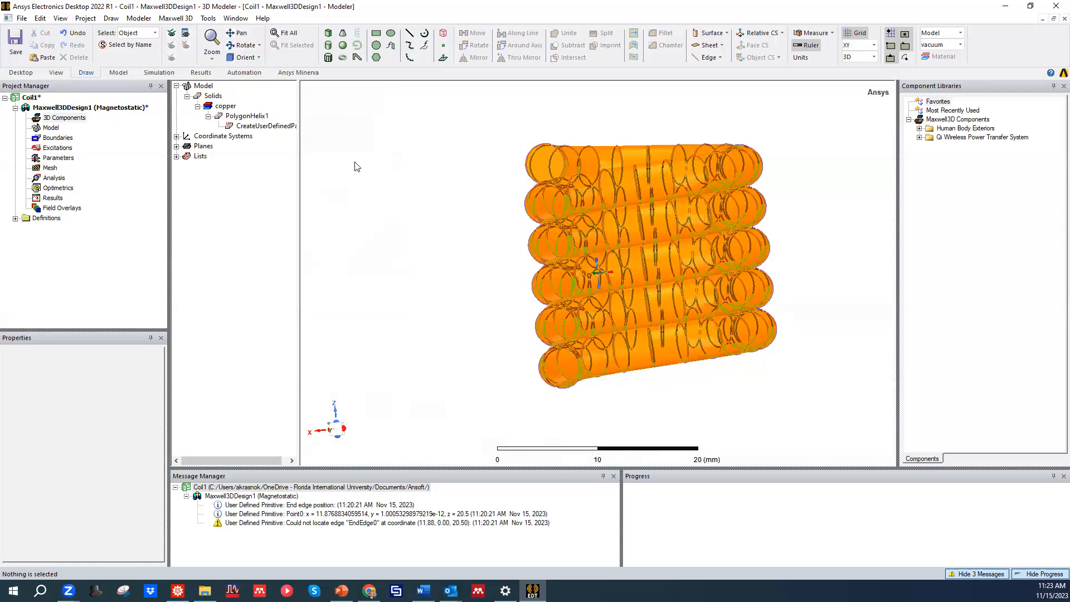
left_click(224, 107)
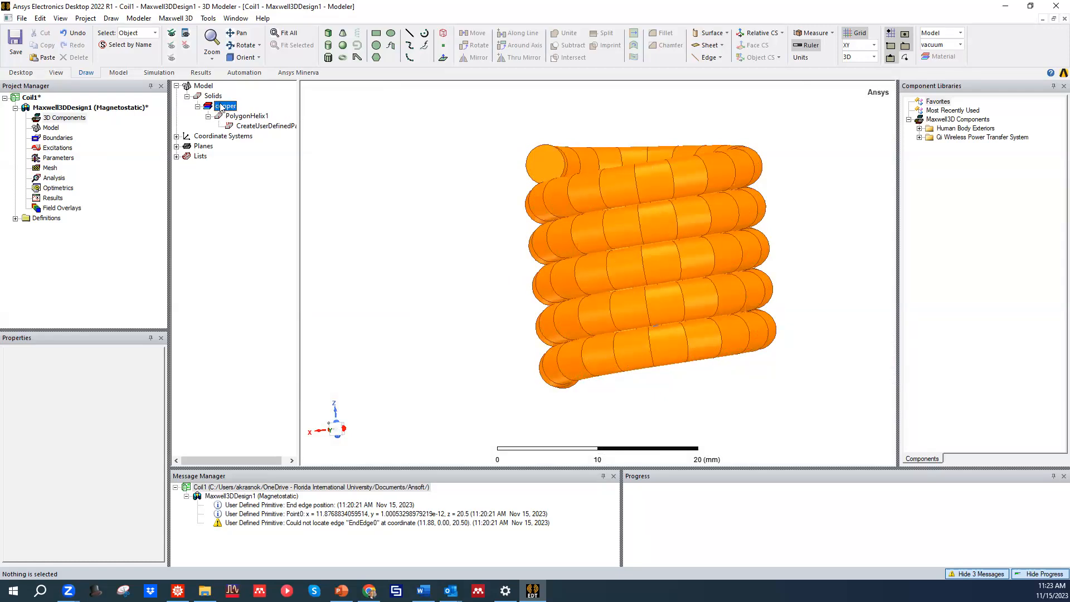
left_click_drag(529, 179, 505, 284, "alt")
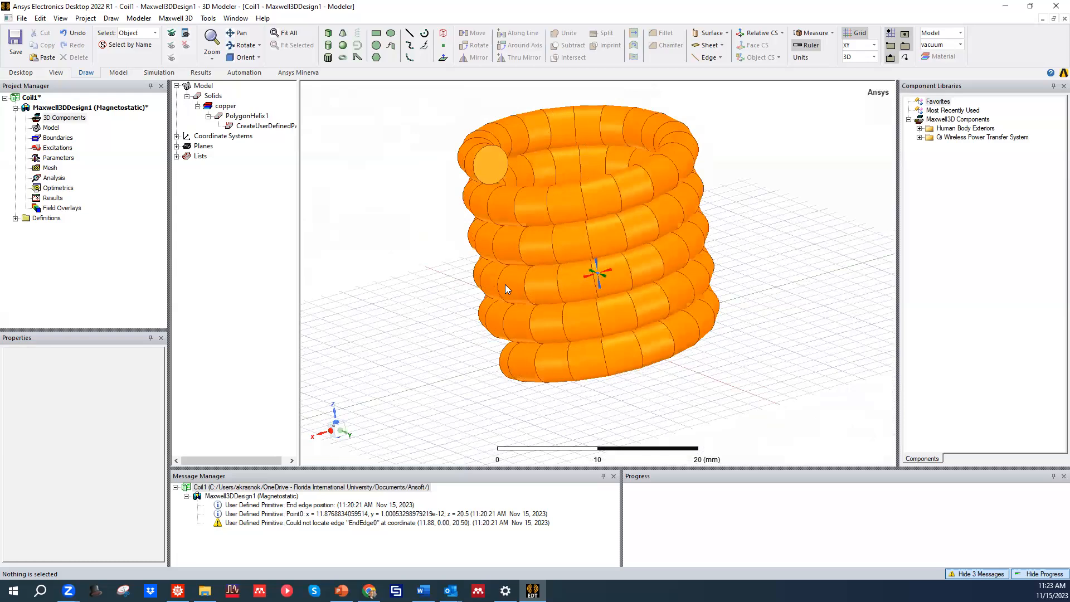
left_click(51, 128)
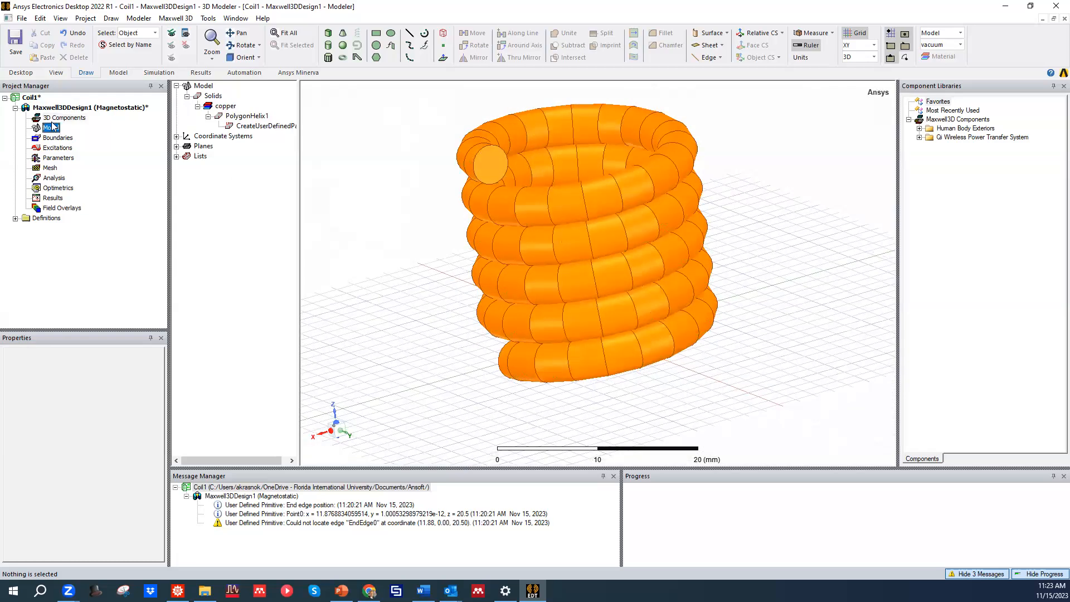
mouse_move(490, 211)
left_mouse_down("alt")
mouse_move(437, 193)
mouse_move(542, 190)
mouse_move(435, 196)
mouse_move(443, 184)
mouse_move(456, 199)
left_mouse_up("alt")
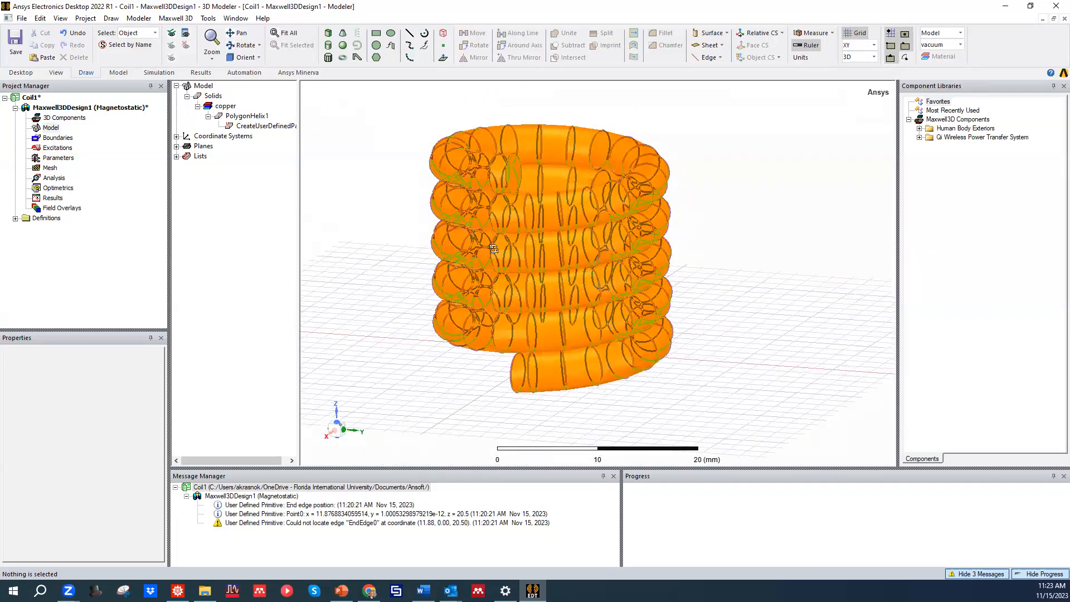
mouse_move(698, 192)
left_mouse_down("alt")
mouse_move(643, 231)
mouse_move(494, 242)
mouse_move(546, 234)
mouse_move(610, 197)
mouse_move(558, 239)
mouse_move(574, 262)
mouse_move(609, 208)
mouse_move(540, 232)
mouse_move(628, 215)
mouse_move(674, 233)
mouse_move(544, 239)
mouse_move(627, 238)
mouse_move(591, 250)
mouse_move(645, 274)
mouse_move(545, 258)
mouse_move(551, 292)
mouse_move(568, 268)
mouse_move(560, 237)
mouse_move(549, 243)
left_mouse_up("alt")
mouse_move(440, 133)
left_mouse_down("alt")
mouse_move(597, 277)
mouse_move(465, 240)
mouse_move(496, 205)
mouse_move(434, 140)
left_mouse_up("alt")
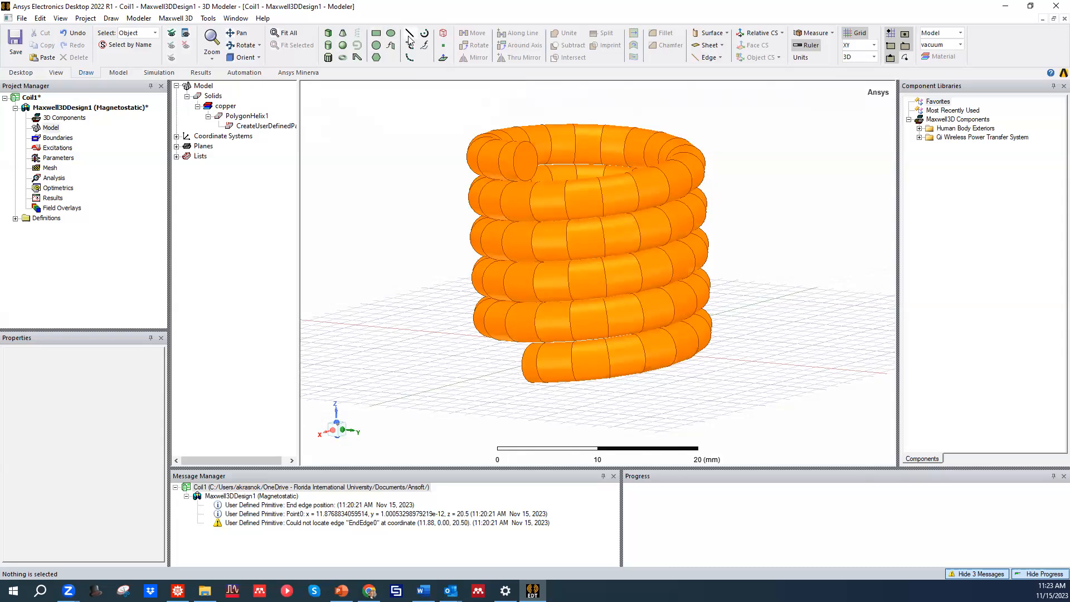
Start a polyline at the center of the coil's upper end face and place its second vertex at 10, 3, 21 mm
left_click(409, 35)
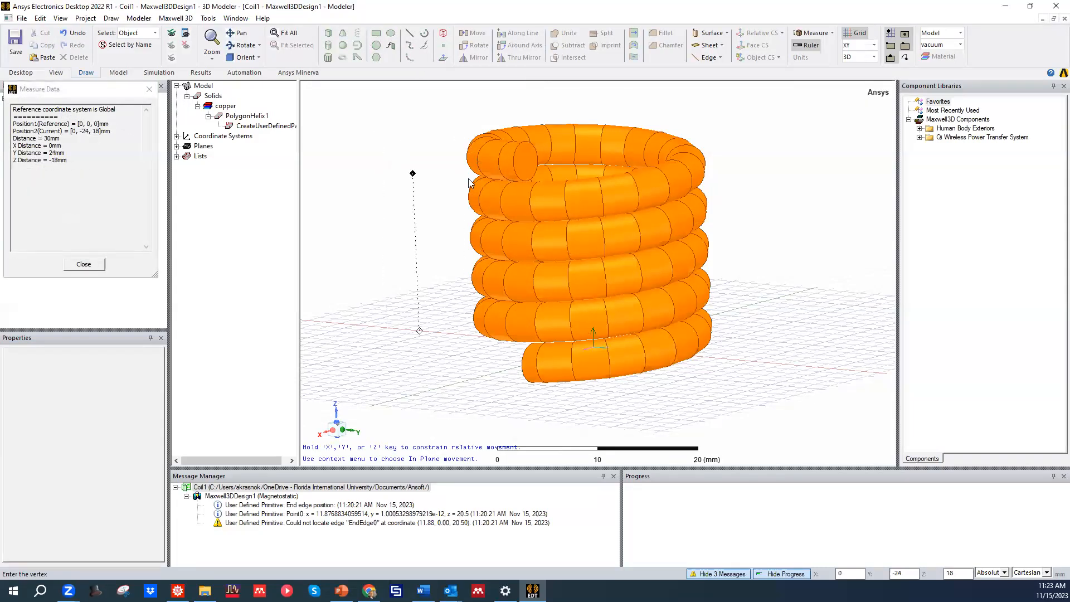
left_click_drag(567, 181, 521, 161, "alt")
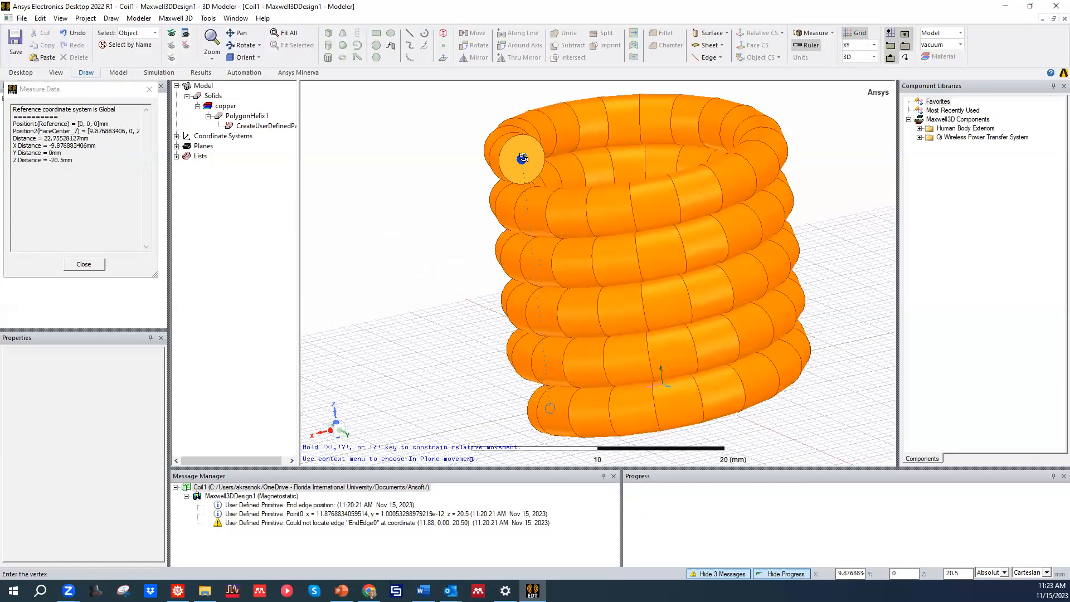
scroll(521, 159, "up", 4)
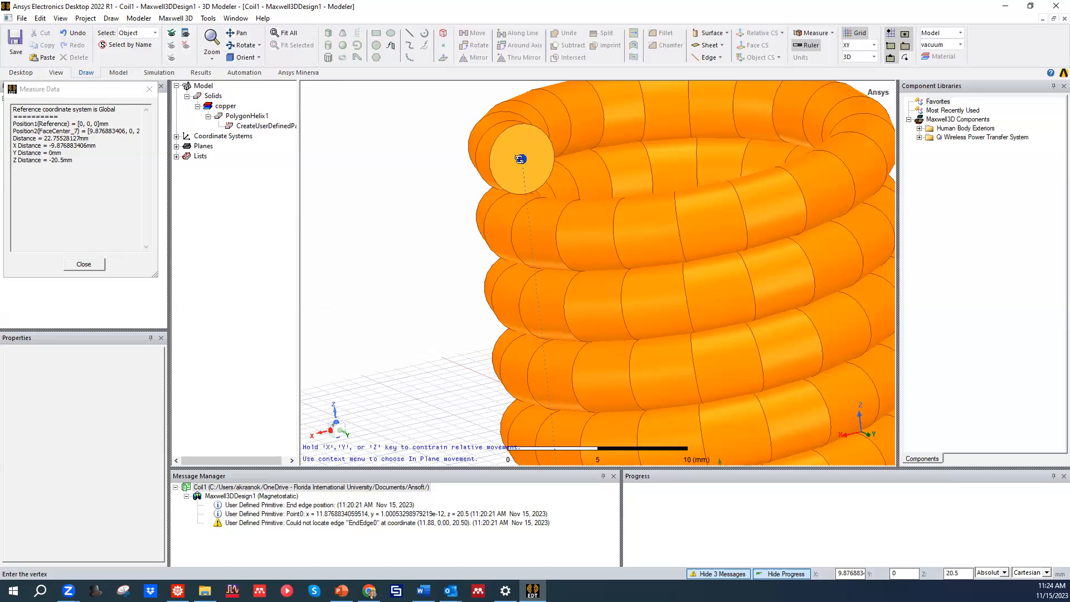
left_click(521, 159)
middle_click_drag(547, 178, 576, 213)
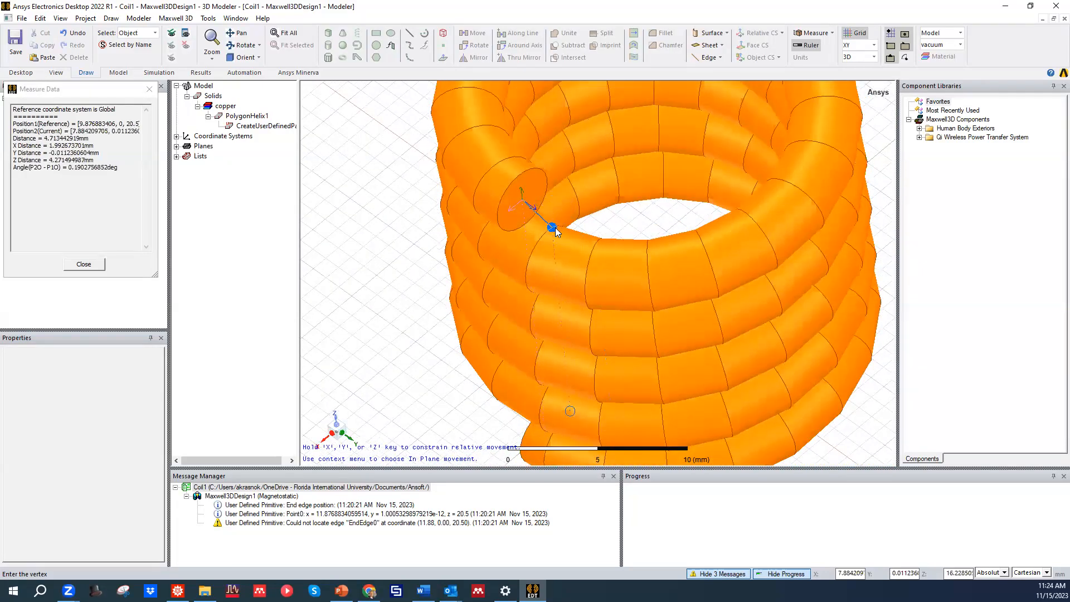
left_click_drag(585, 223, 628, 296, "alt")
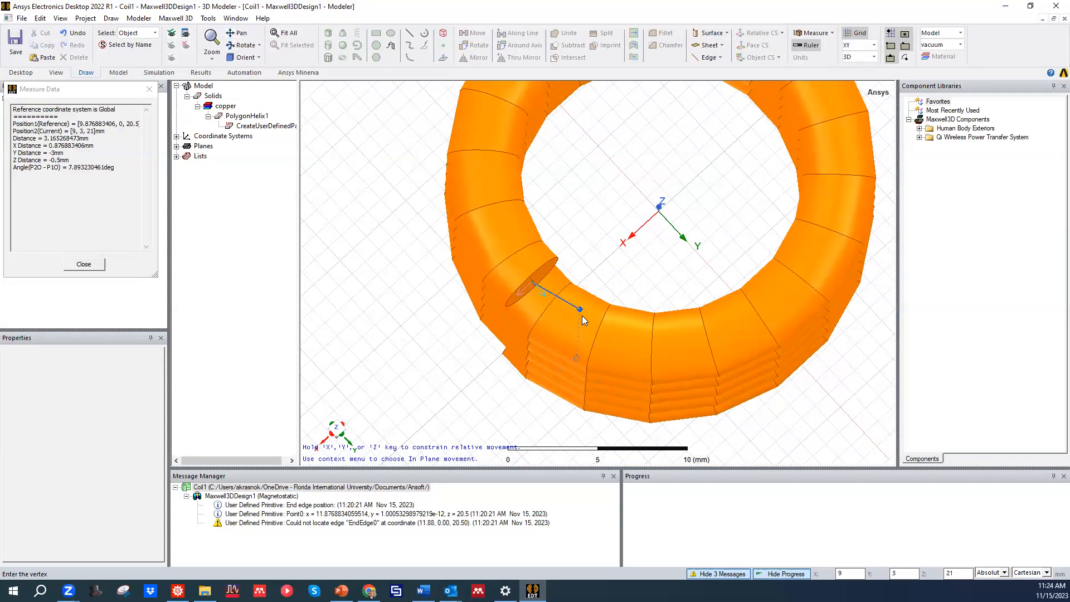
left_click_drag(577, 306, 629, 203, "alt")
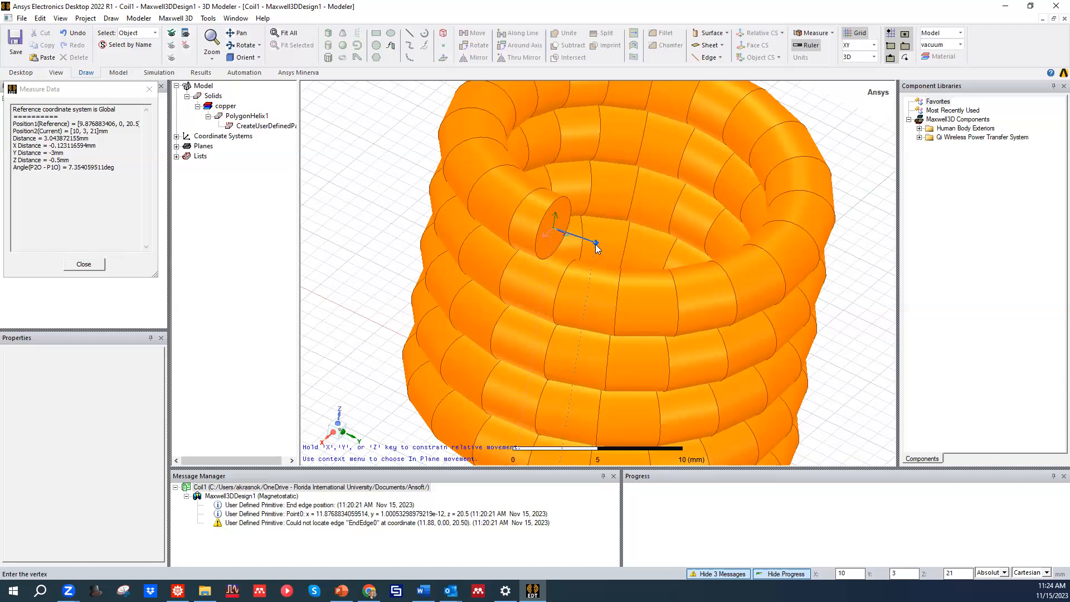
left_click(595, 244)
Add a second segment leading outward from the coil to 28, 2, 22 mm and finish the polyline
middle_click_drag(621, 251, 537, 294)
middle_click_drag(478, 281, 695, 247)
scroll(695, 247, "down", 5)
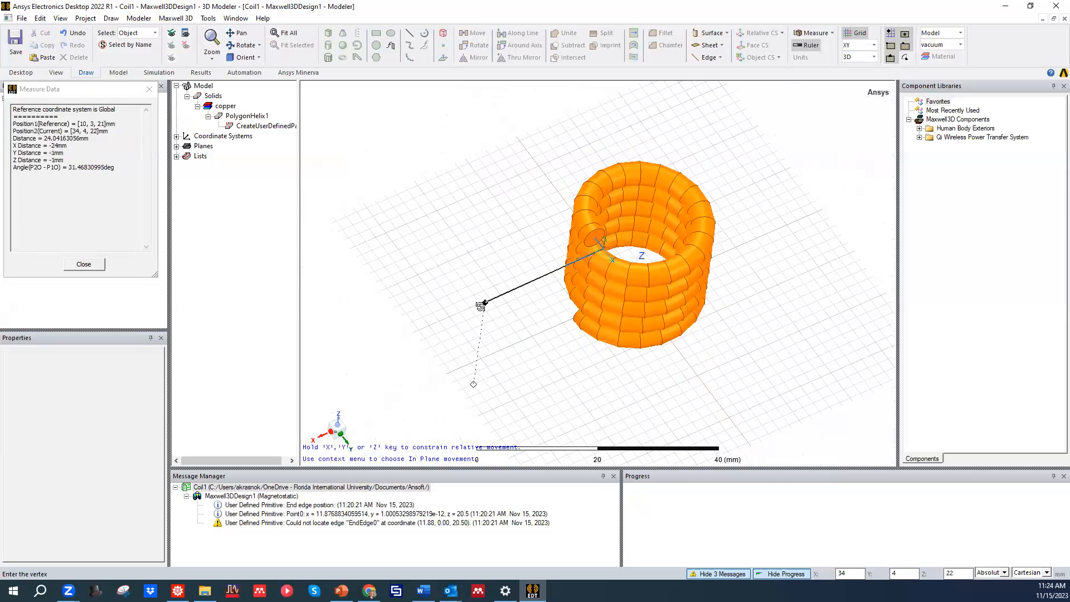
middle_click_drag(481, 306, 458, 306)
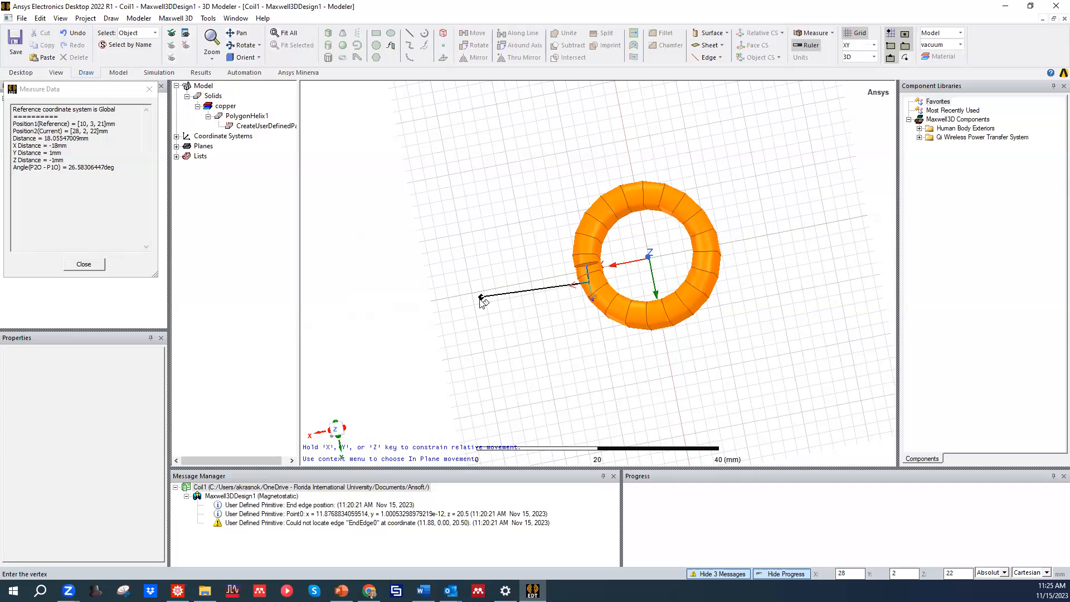
double_click(482, 301)
Examine Polyline1 and the end points of its two line segments in the model tree and the 3D view
left_click_drag(472, 305, 549, 262, "alt")
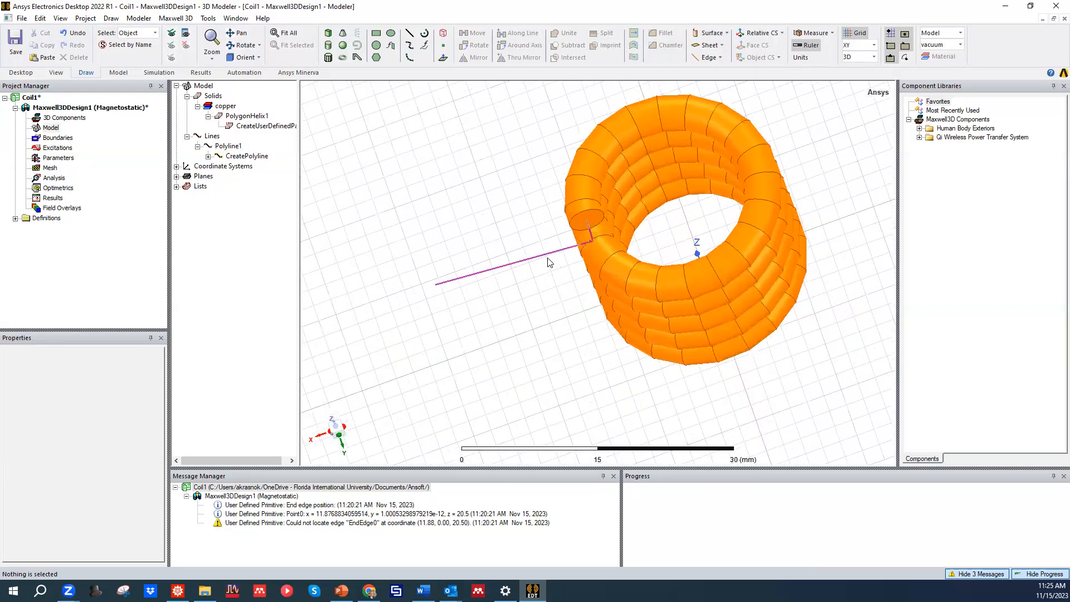
scroll(549, 262, "up", 1)
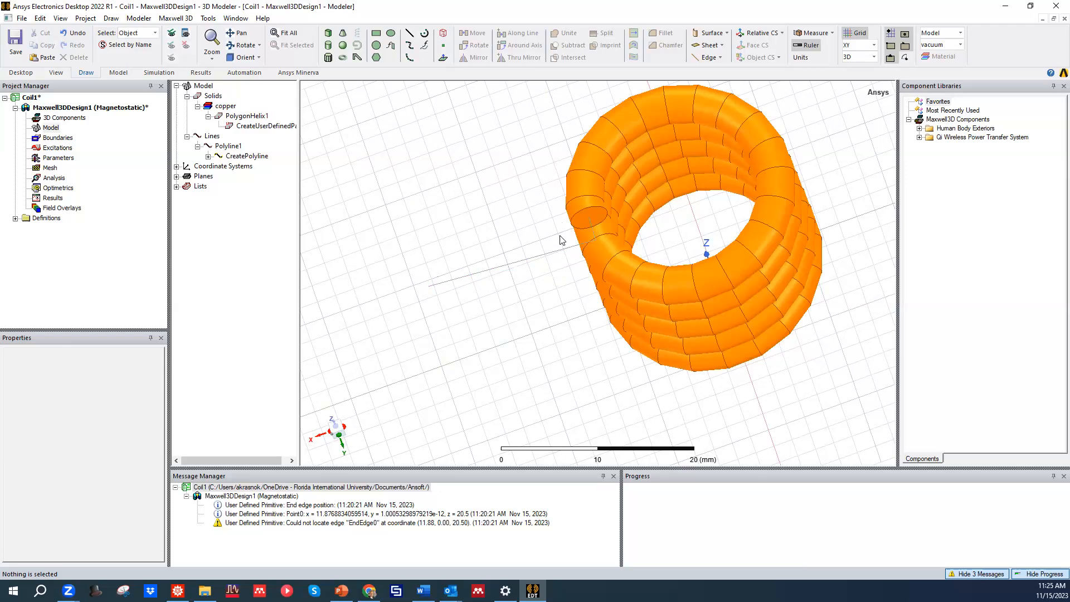
left_click(212, 137)
left_click(228, 146)
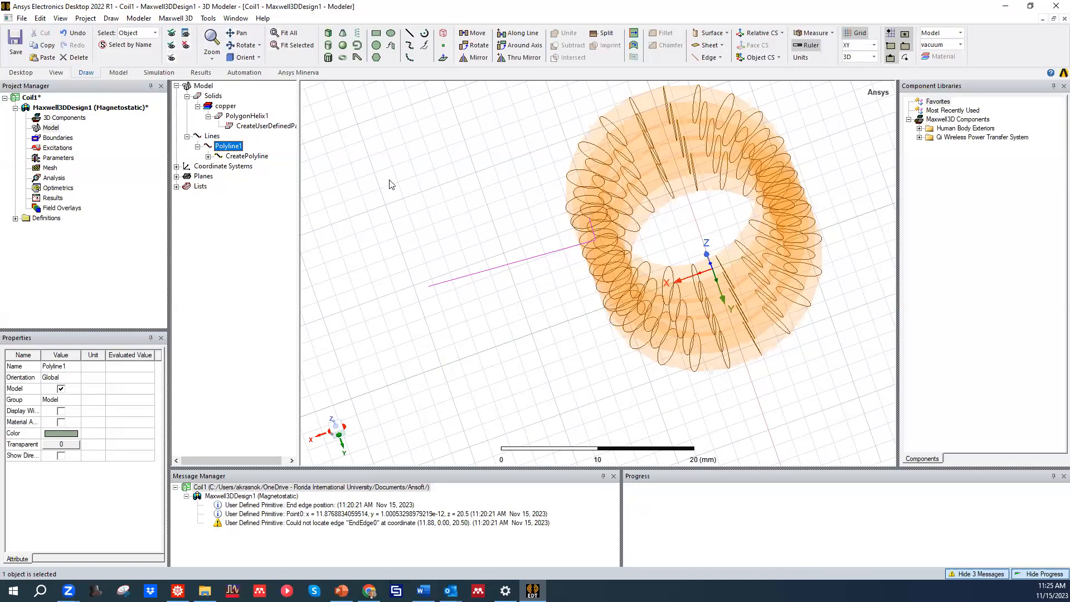
left_click(240, 156)
left_click(208, 156)
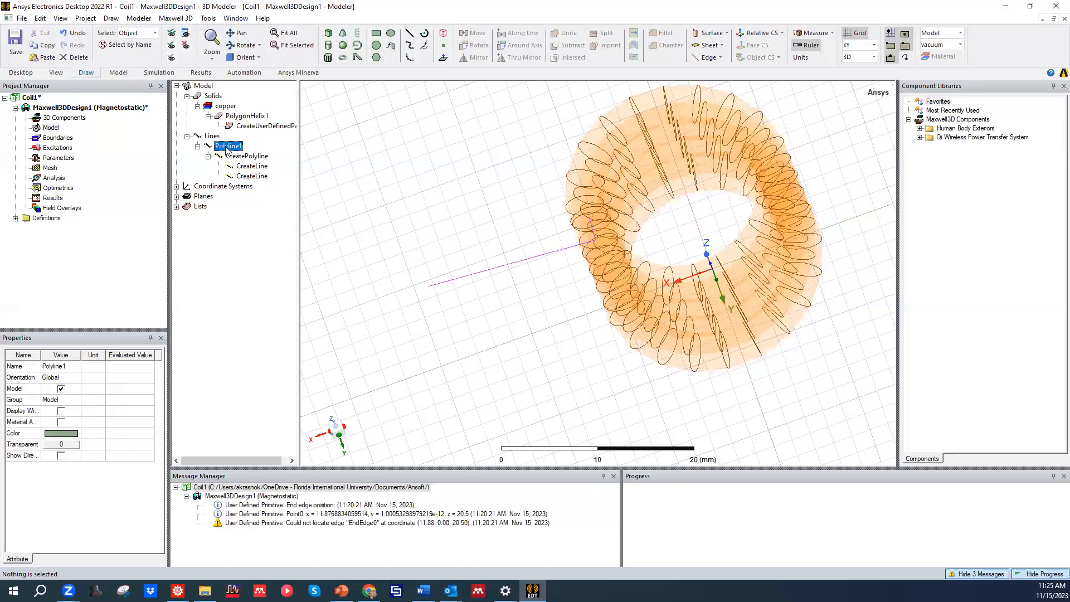
left_click(228, 146)
left_click(245, 167)
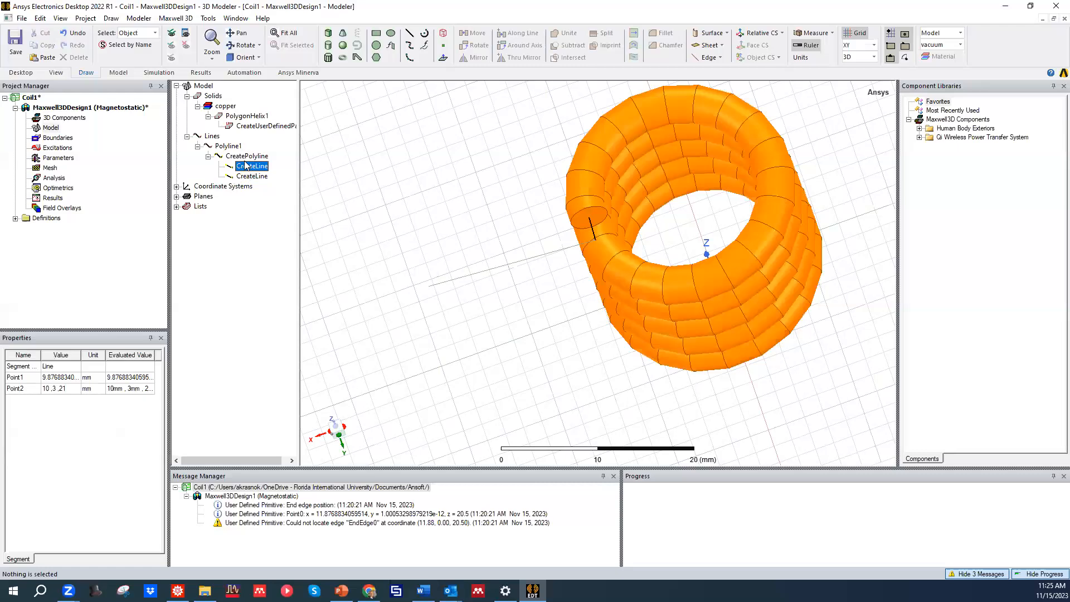
left_click(252, 176)
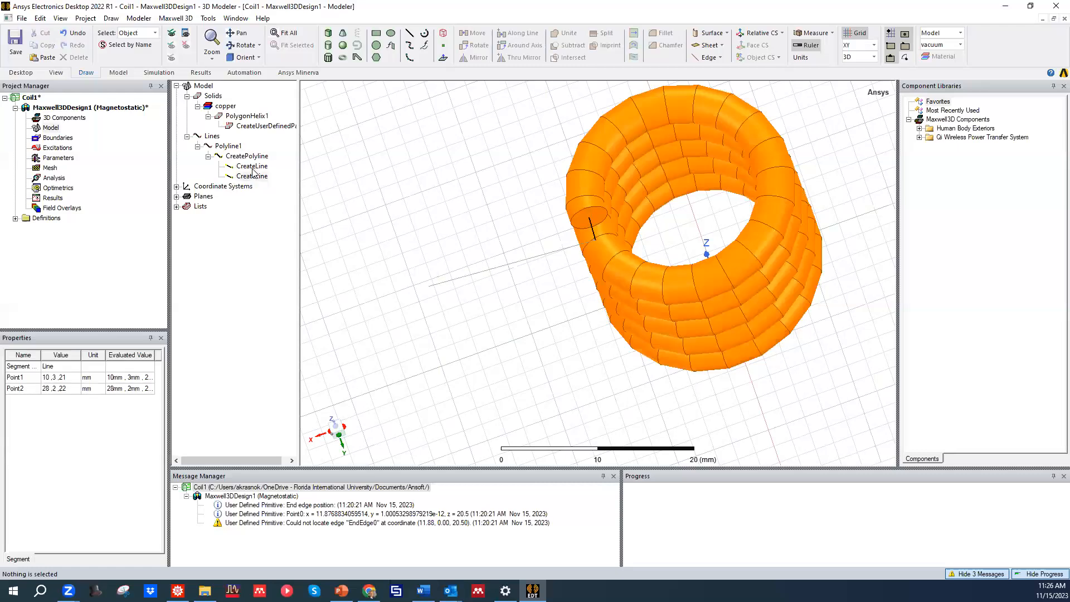
key("Up")
left_click(251, 174)
left_click(253, 166)
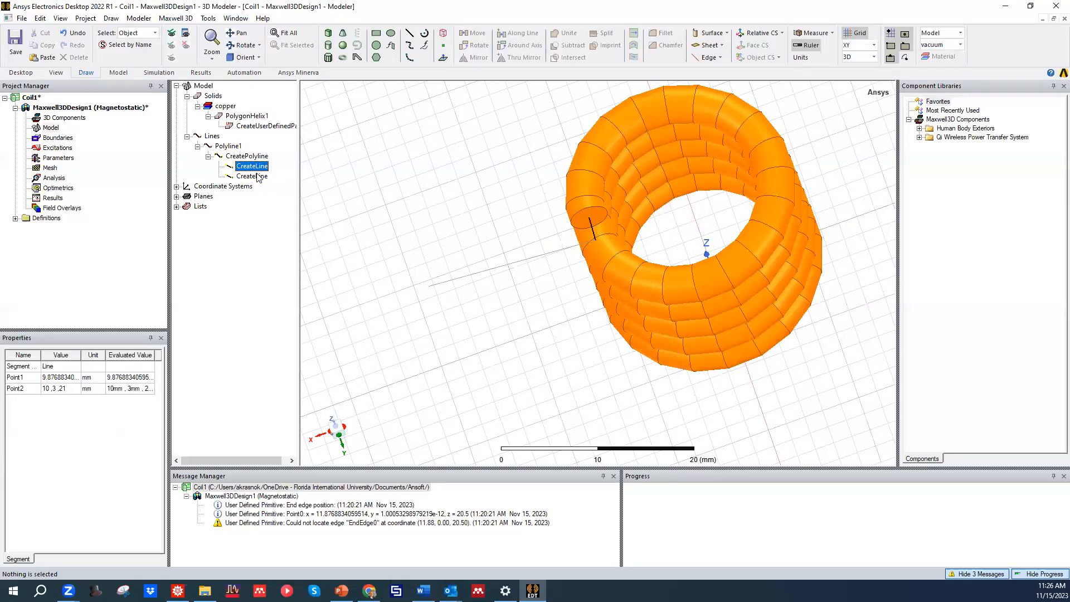
left_click(260, 176)
left_click(259, 166)
left_click(260, 176)
left_click(260, 165)
left_click(260, 176)
left_click_drag(401, 167, 446, 275, "alt")
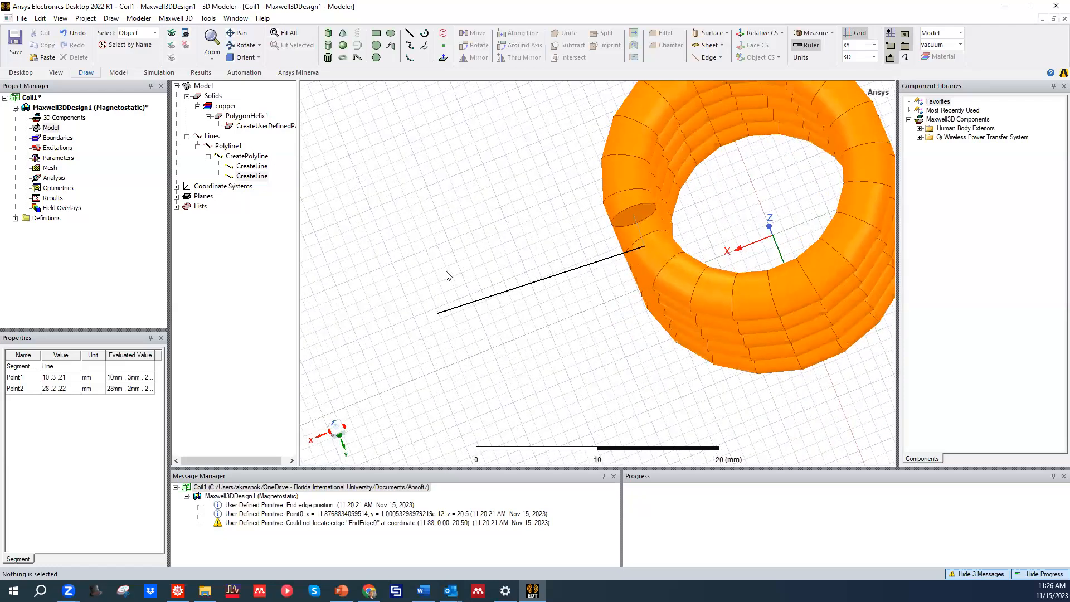
Open the first line segment of Polyline1 and copy its Point1 coordinates, 9.8768834059514, 0, 20.5 mm, into Point2
left_click(259, 166)
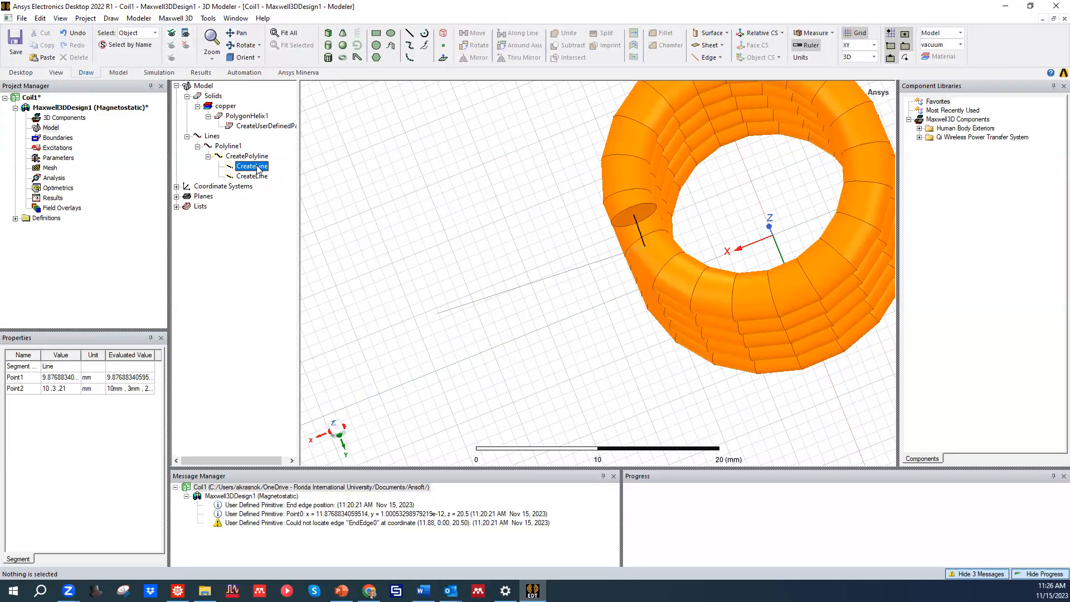
double_click(258, 167)
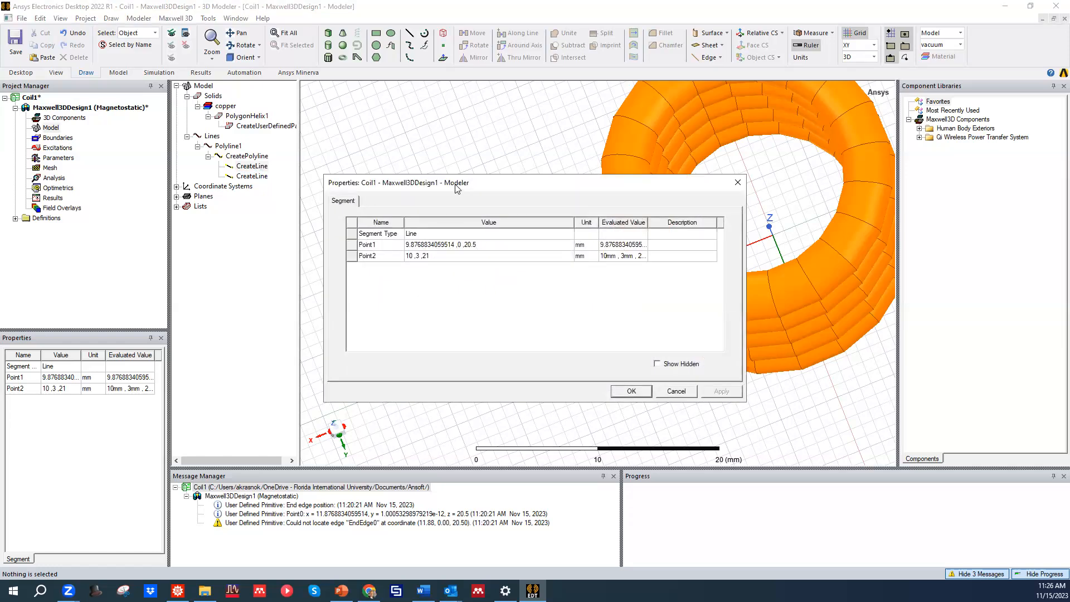
left_click_drag(455, 188, 221, 134)
left_click(160, 192)
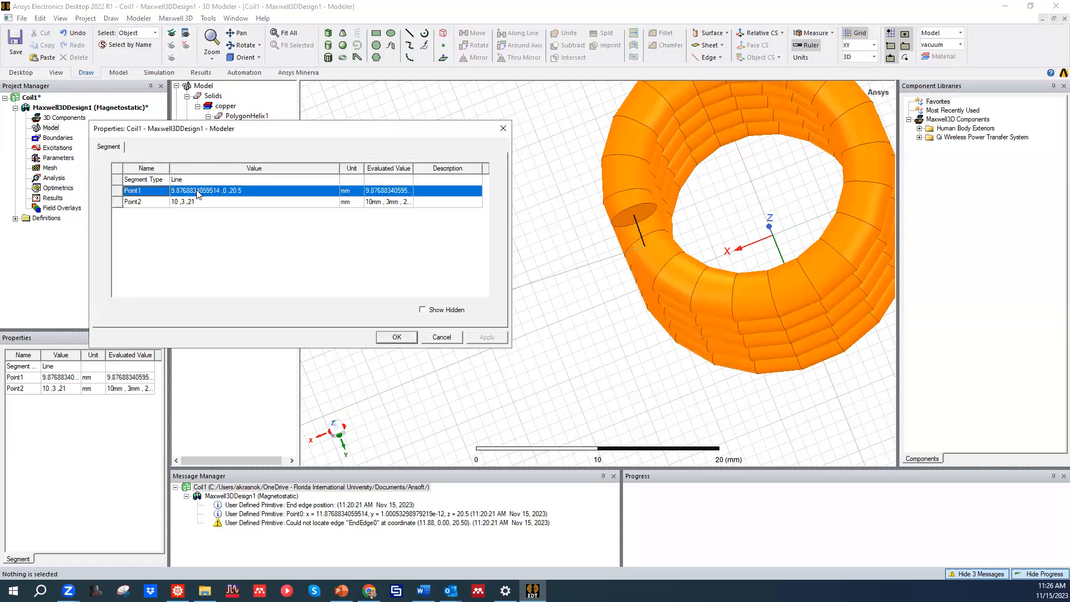
left_click(257, 190)
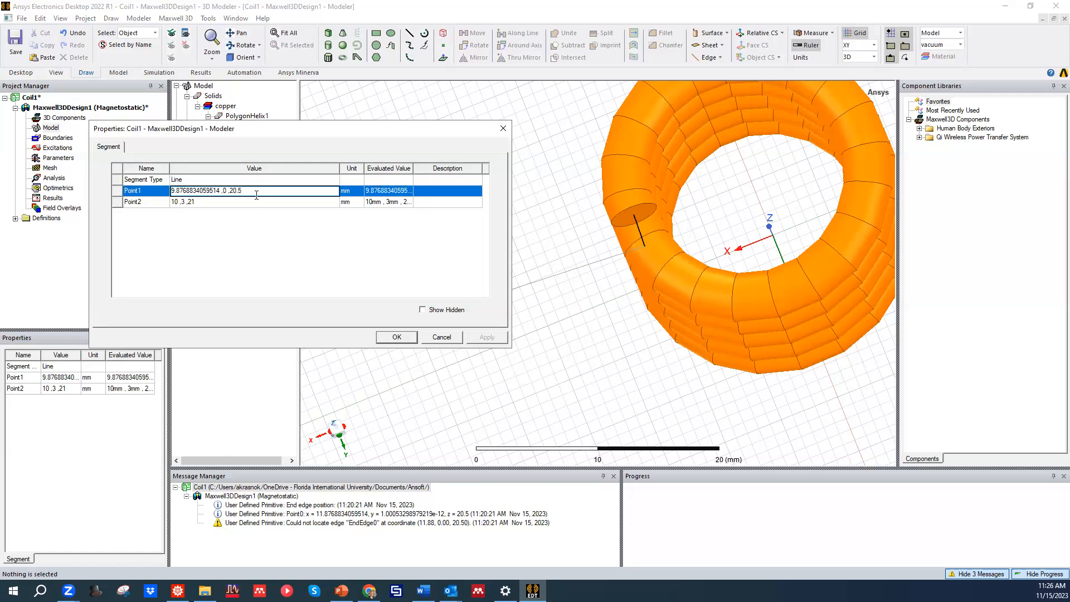
left_click_drag(253, 190, 166, 193)
left_click_drag(256, 194, 146, 199)
key("ctrl+c")
double_click(205, 203)
key("ctrl+a")
key("ctrl+v")
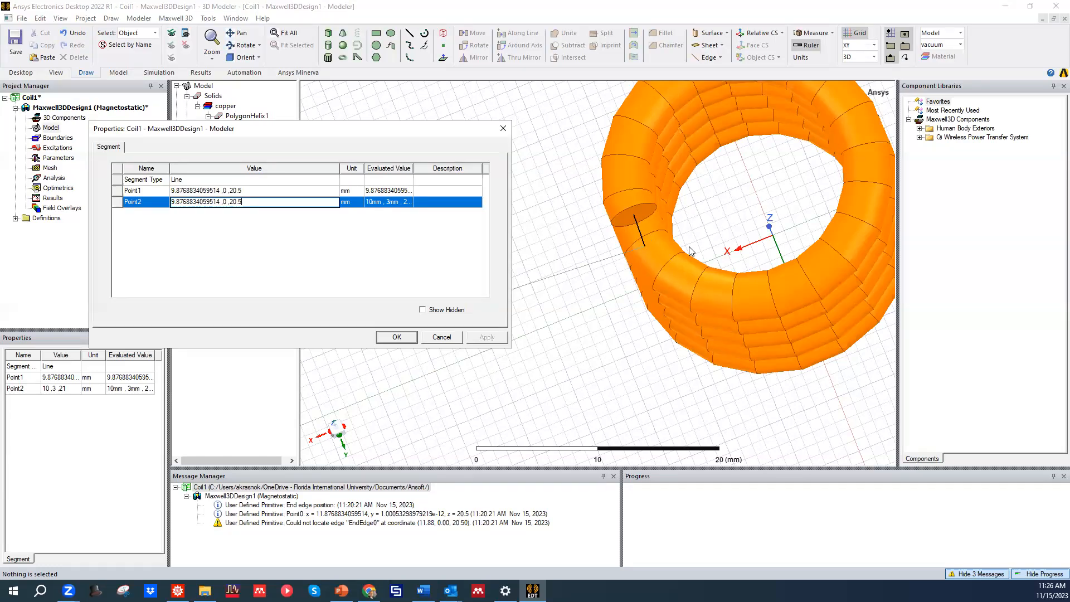
Set the Y coordinate of the first segment's Point2 to 4 mm and apply it
double_click(224, 201)
type("4")
key("Return")
left_click(487, 338)
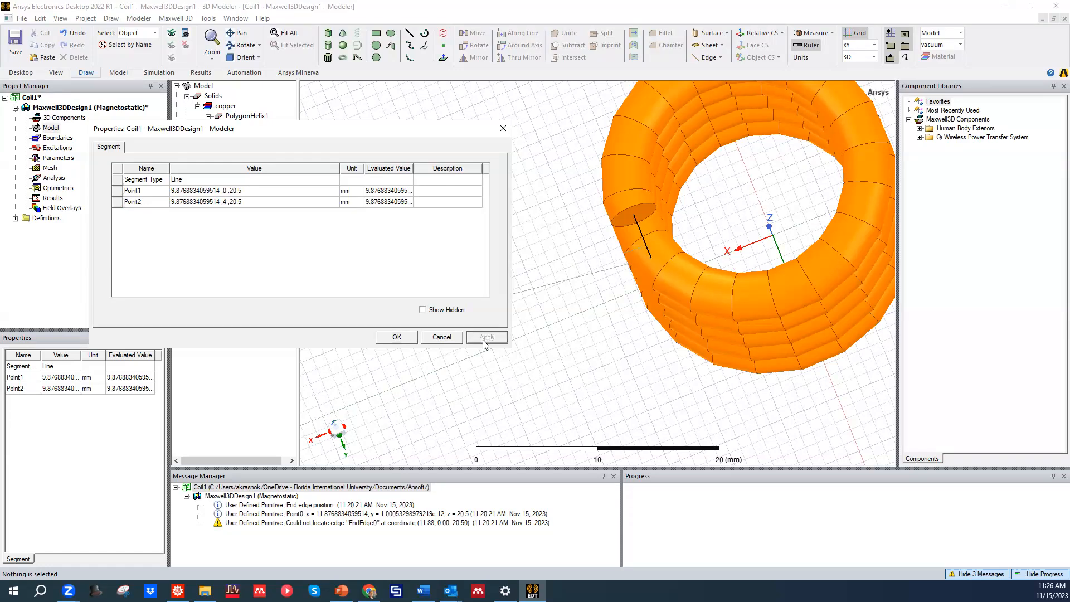
Set the Y coordinate of the first segment's Point2 to 3 mm and accept the segment properties
left_click(223, 204)
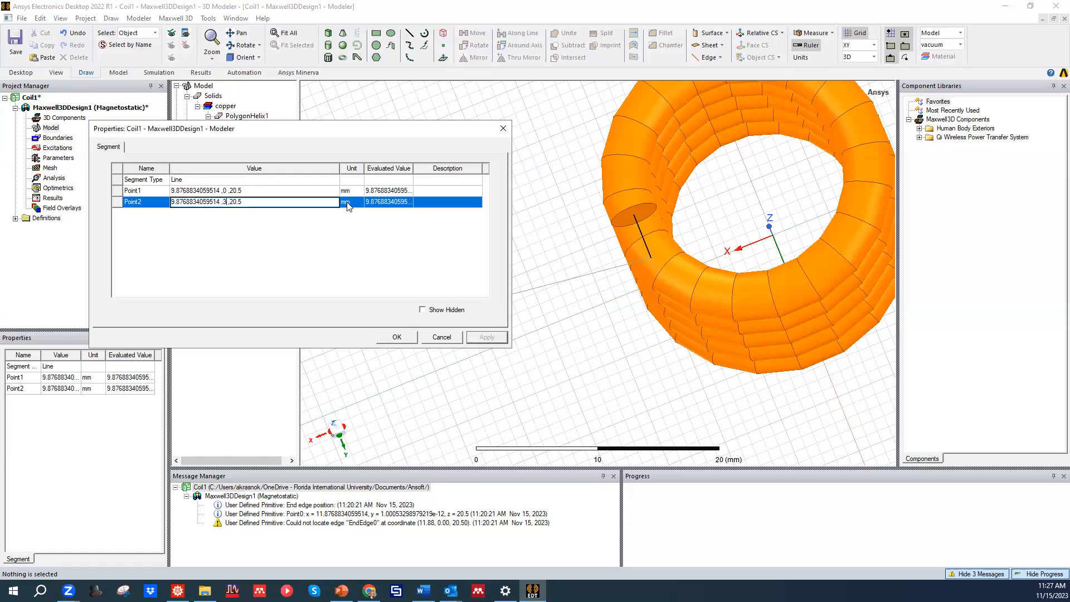
left_click(350, 227)
left_click(500, 338)
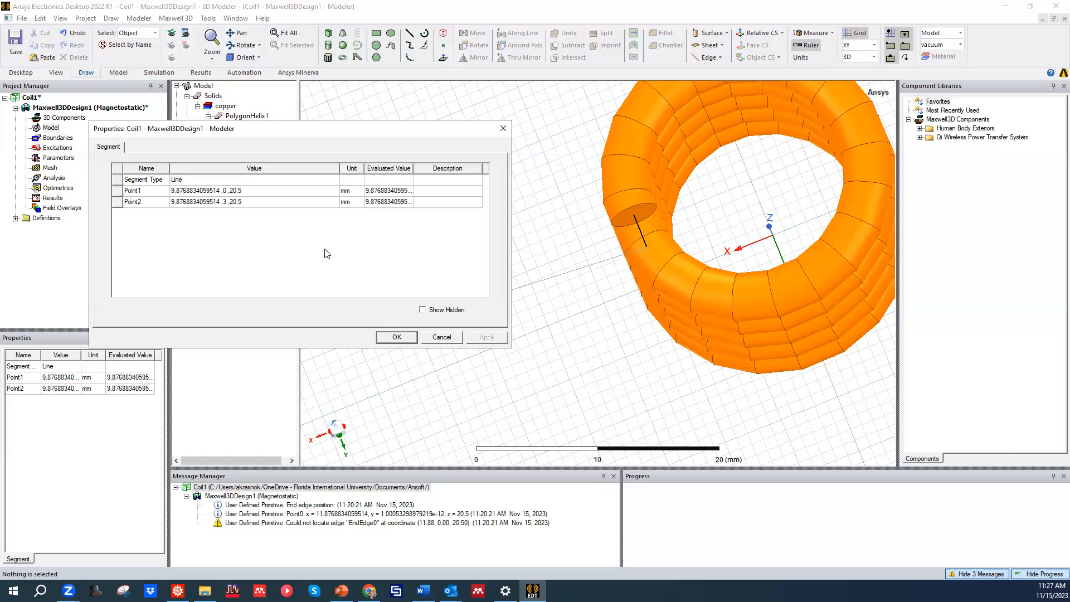
left_click(397, 338)
Open the second line segment of Polyline1 and copy its Point1 coordinates, 9.8768834059514, 3, 20.5 mm, into Point2
left_click(255, 176)
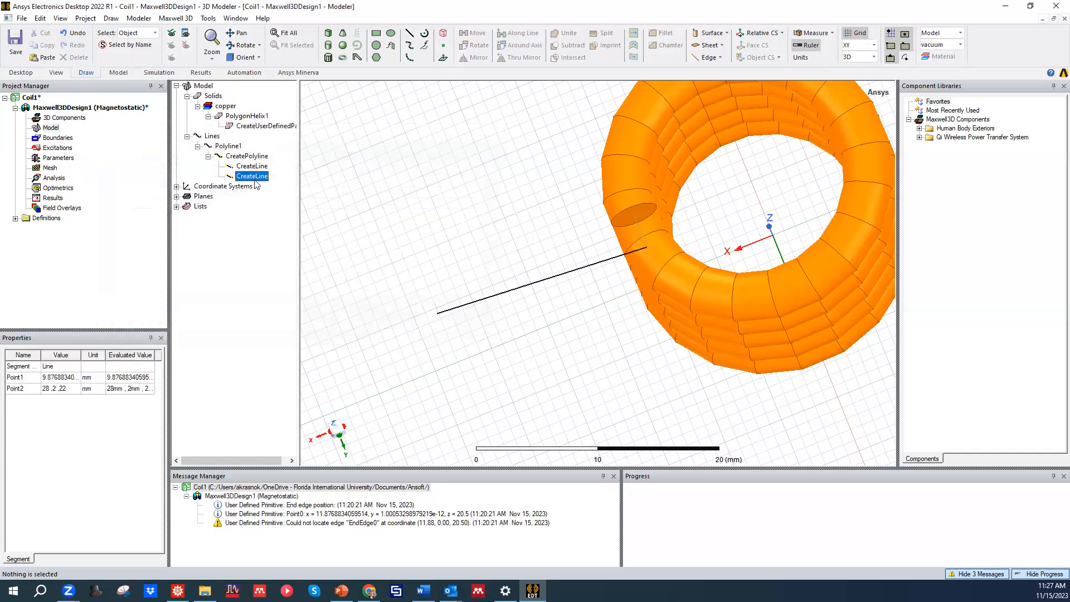
double_click(252, 176)
left_click(239, 191)
left_click_drag(240, 191, 176, 191)
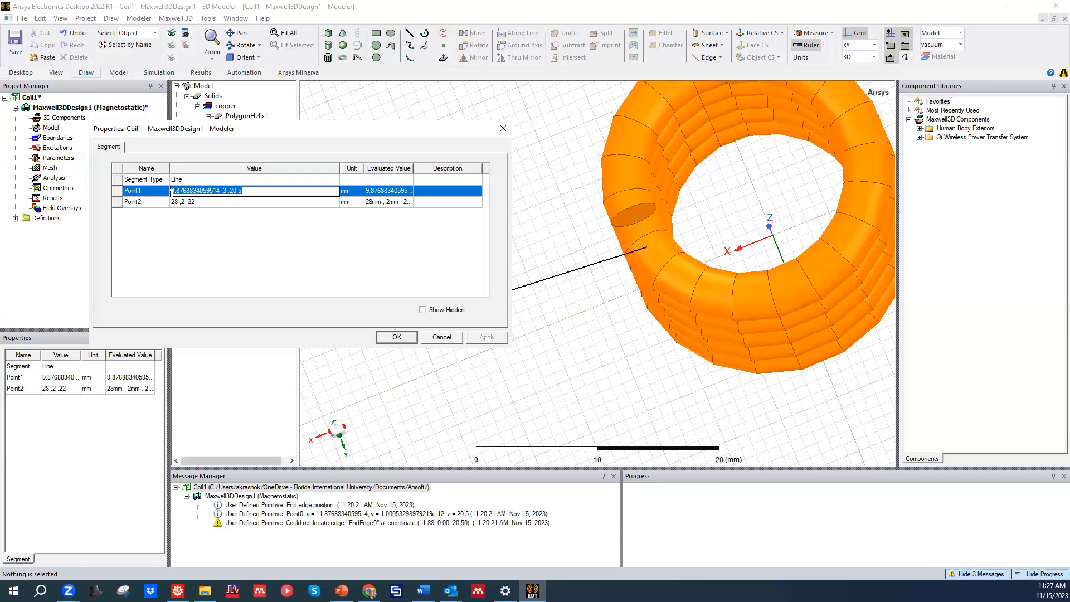
left_click_drag(242, 191, 164, 192)
key("ctrl+c")
left_click(217, 203)
key("ctrl+v")
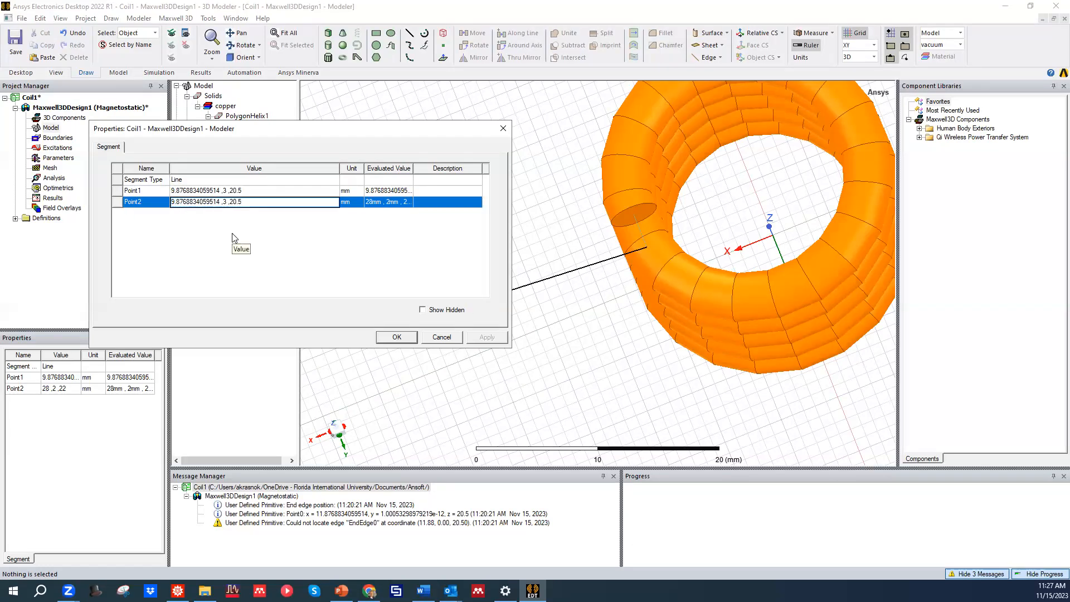
left_click(232, 237)
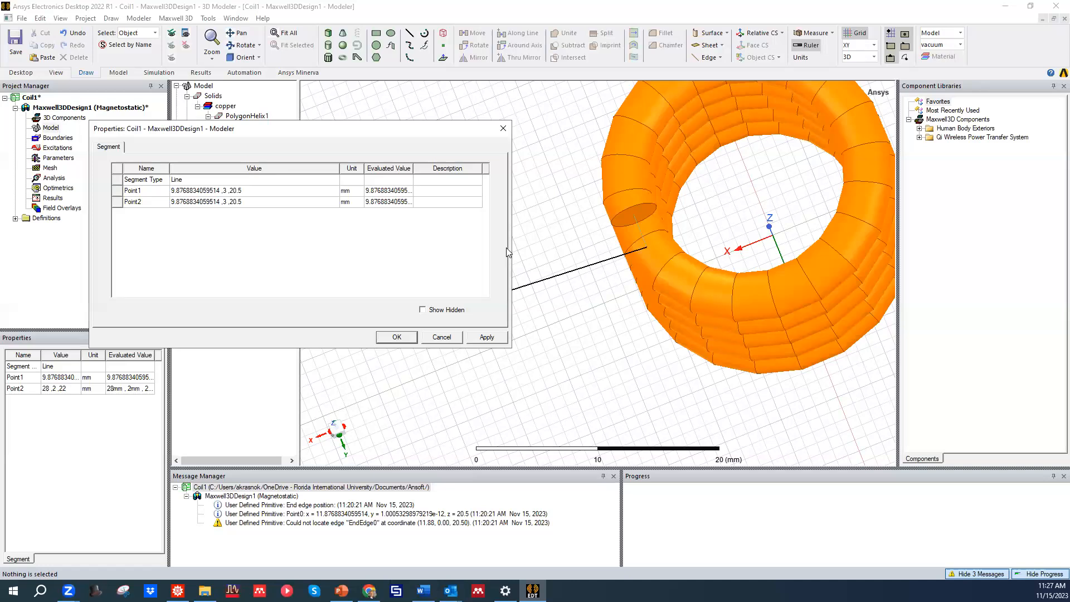
Set the X coordinate of the second segment's Point2 to 100 mm and accept the segment properties
left_click(218, 203)
left_click(222, 203)
left_click_drag(222, 203, 162, 204)
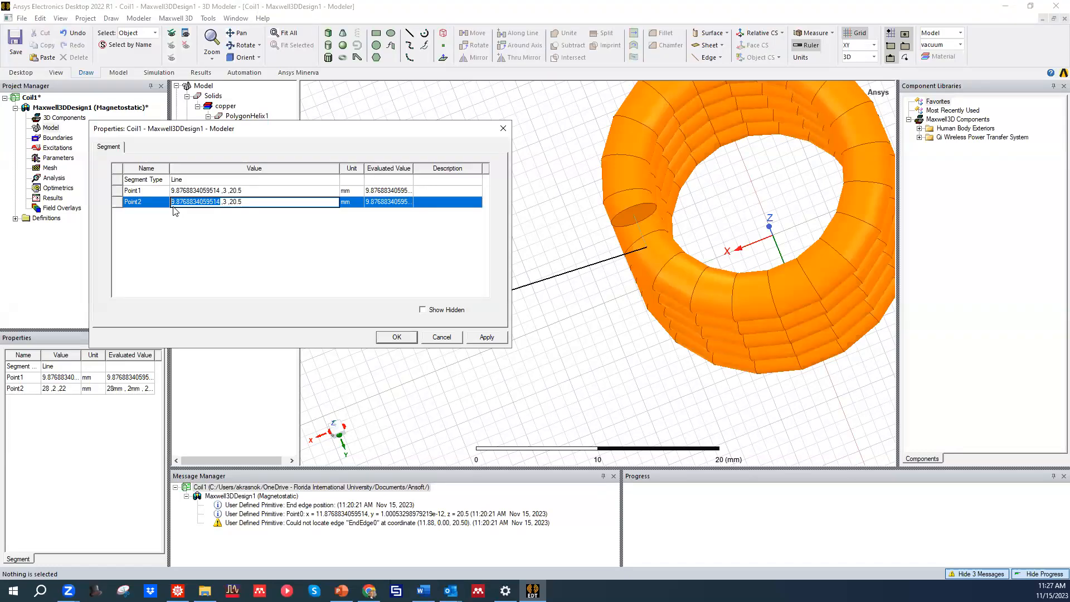
type("100")
left_click(258, 189)
double_click(258, 188)
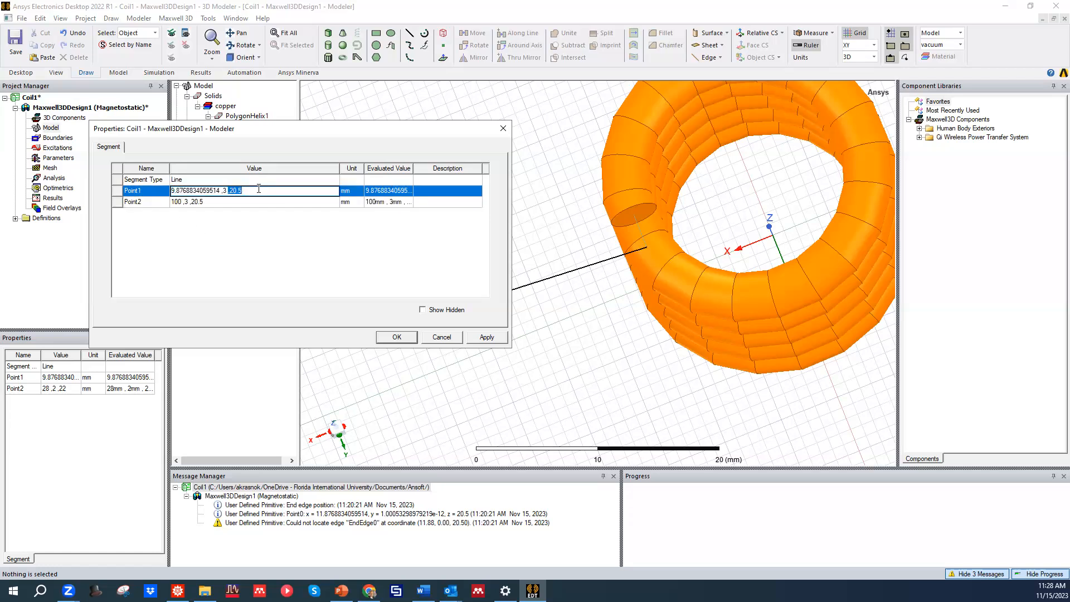
left_click(181, 203)
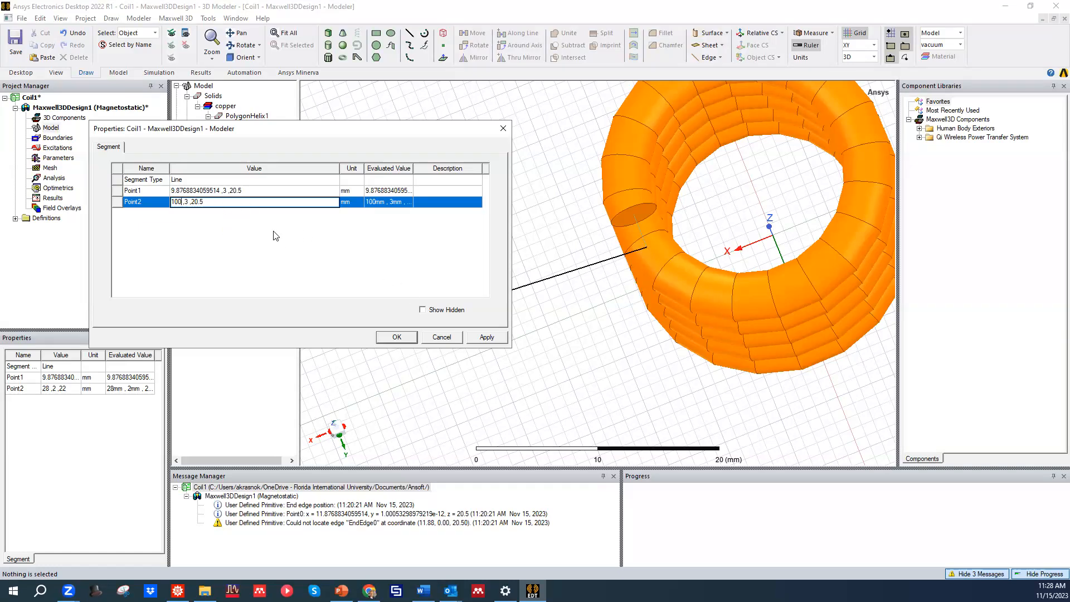
left_click(485, 337)
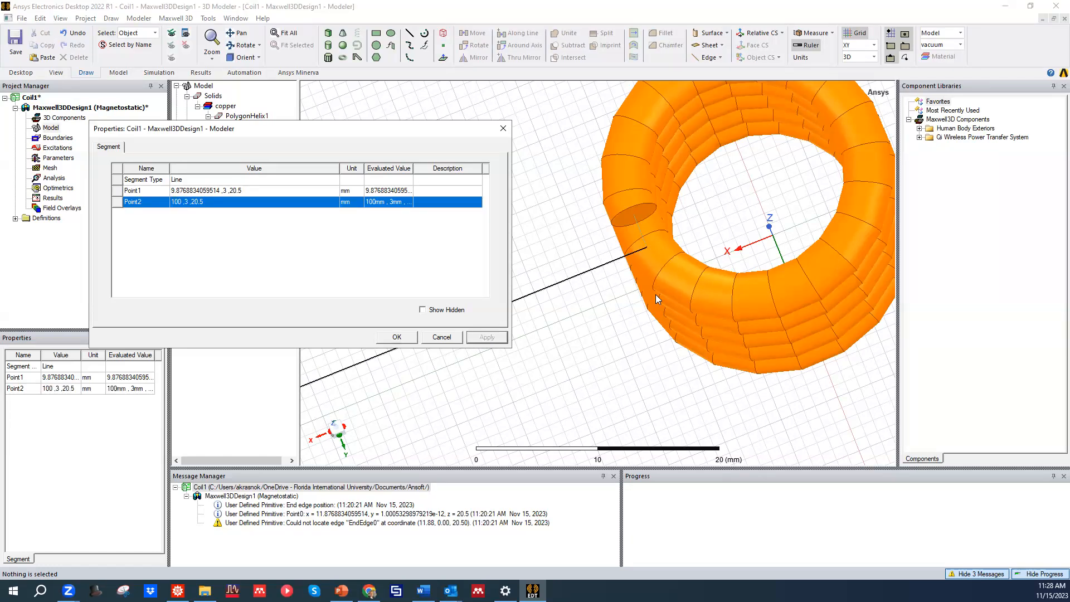
left_click(397, 337)
Examine the lengthened lead line and its position relative to the coil from several angles and distances
mouse_move(542, 313)
left_mouse_down("alt")
mouse_move(527, 291)
mouse_move(491, 288)
mouse_move(552, 301)
left_mouse_up("alt")
scroll(494, 326, "up", 2)
scroll(495, 326, "down", 6)
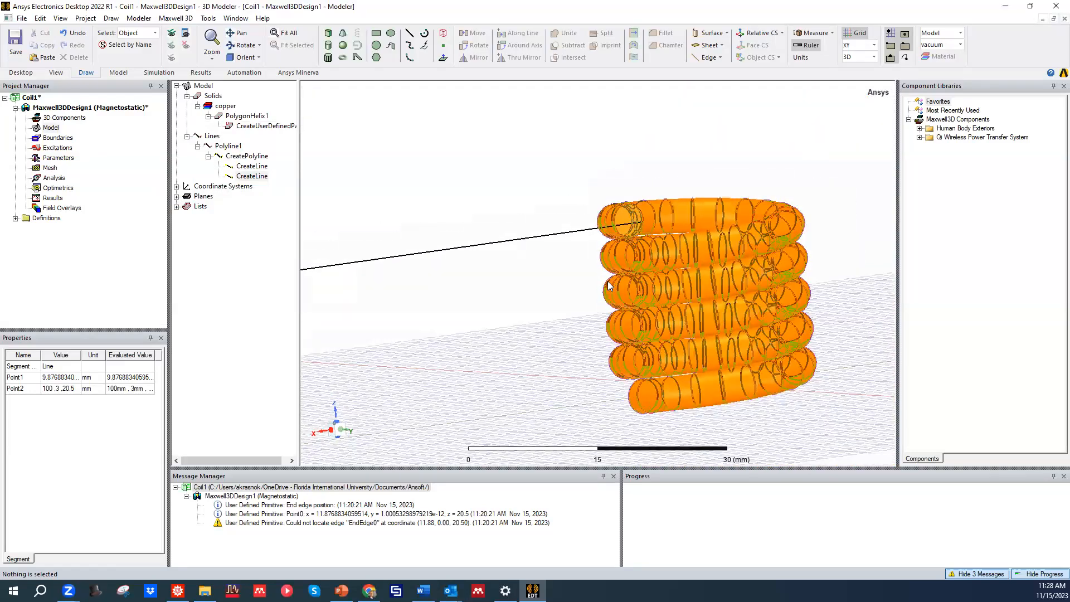
scroll(494, 325, "down", 5)
middle_click_drag(501, 319, 530, 374)
left_click_drag(530, 378, 550, 308, "alt")
scroll(551, 305, "up", 3)
scroll(559, 304, "down", 3)
scroll(549, 310, "up", 4)
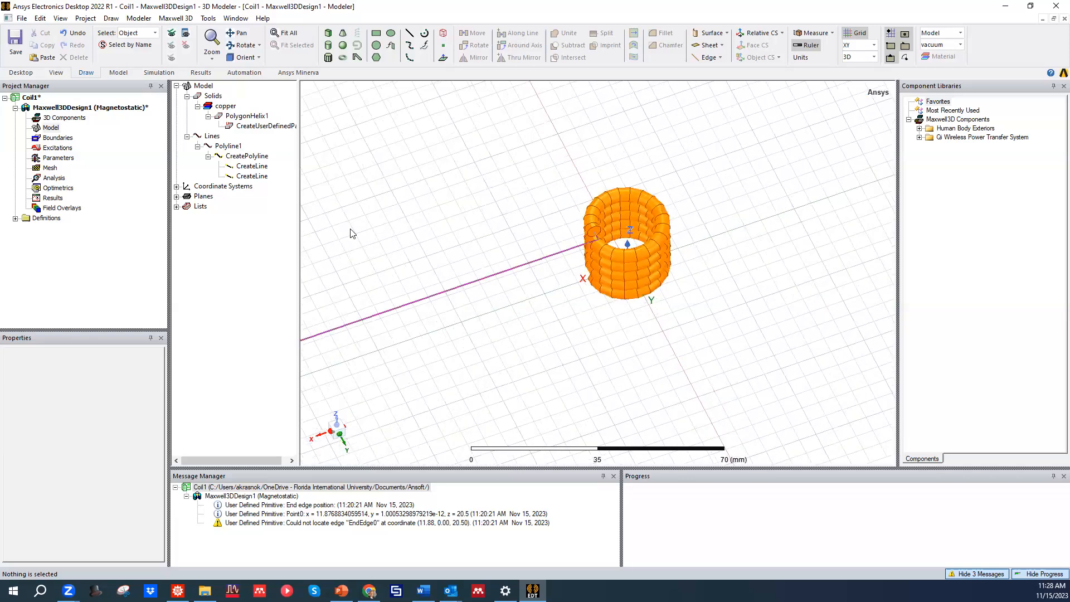
Give the CreatePolyline operation of Polyline1 a circular cross section with a diameter of 1 mm
left_click(177, 187)
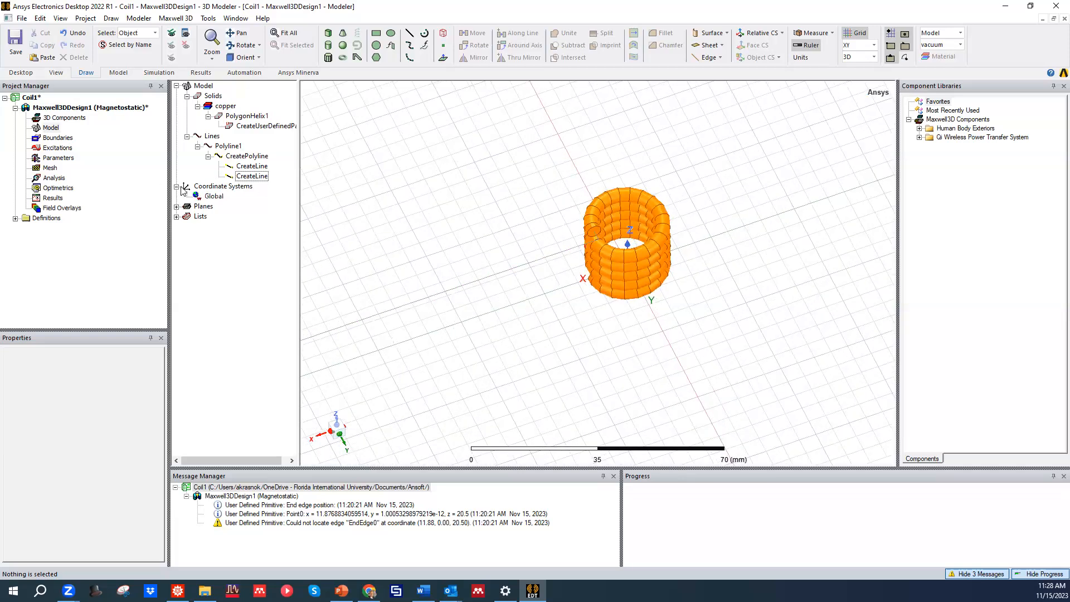
left_click(239, 176)
left_click(244, 157)
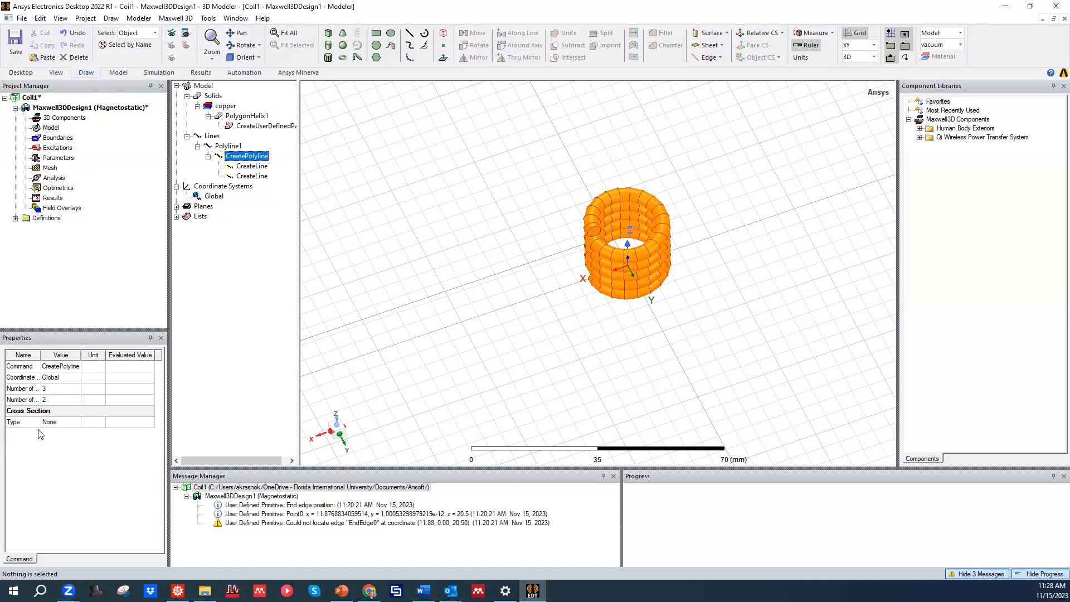
scroll(518, 262, "up", 3)
scroll(591, 259, "down", 2)
scroll(664, 251, "up", 1)
scroll(738, 254, "down", 4)
scroll(577, 315, "up", 2)
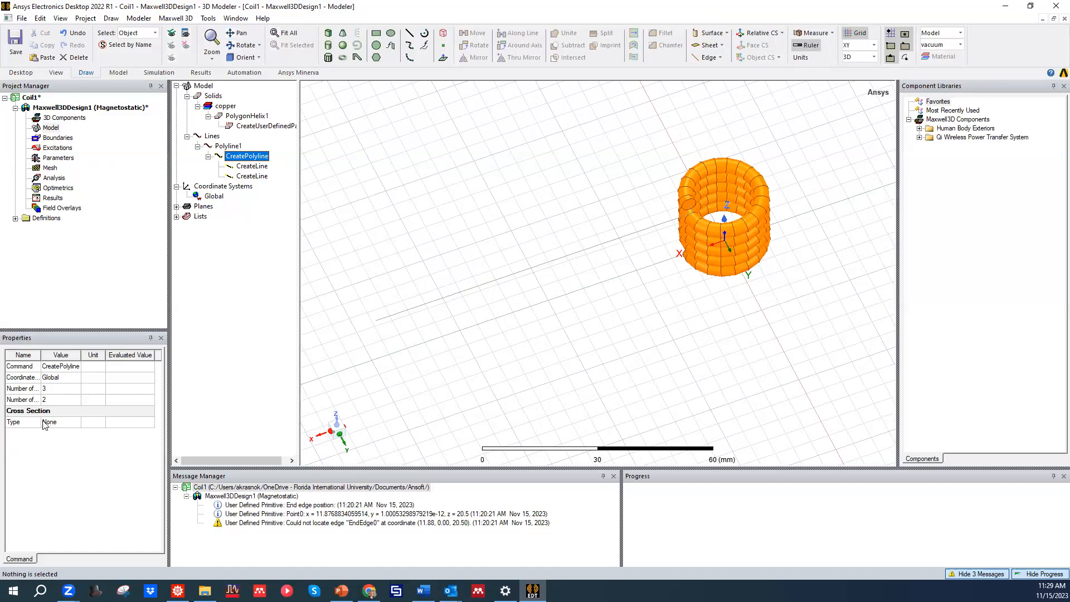
left_click(63, 422)
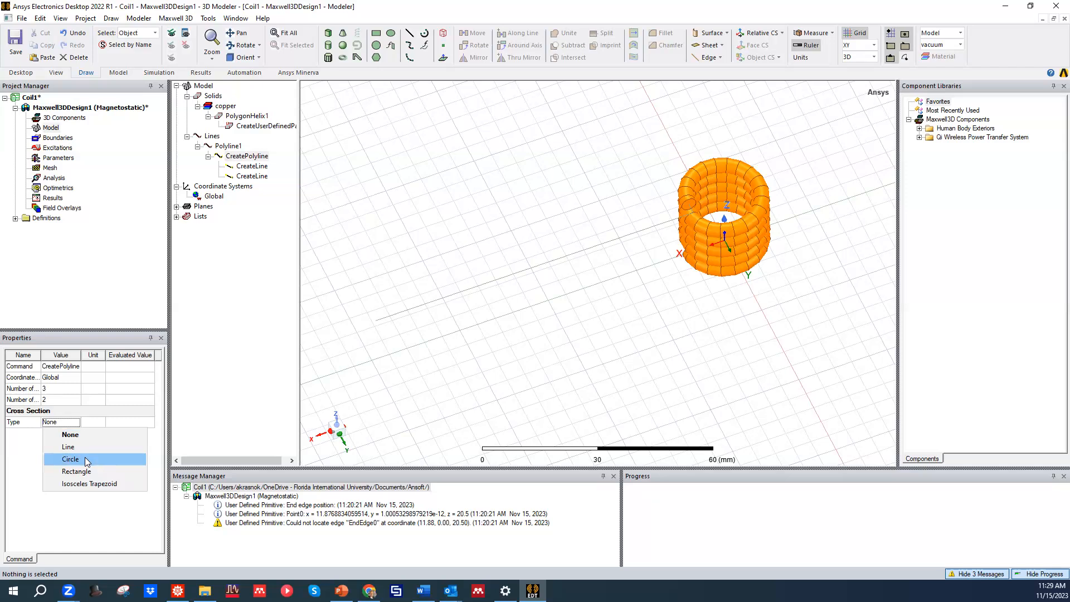
left_click(70, 459)
left_click(54, 433)
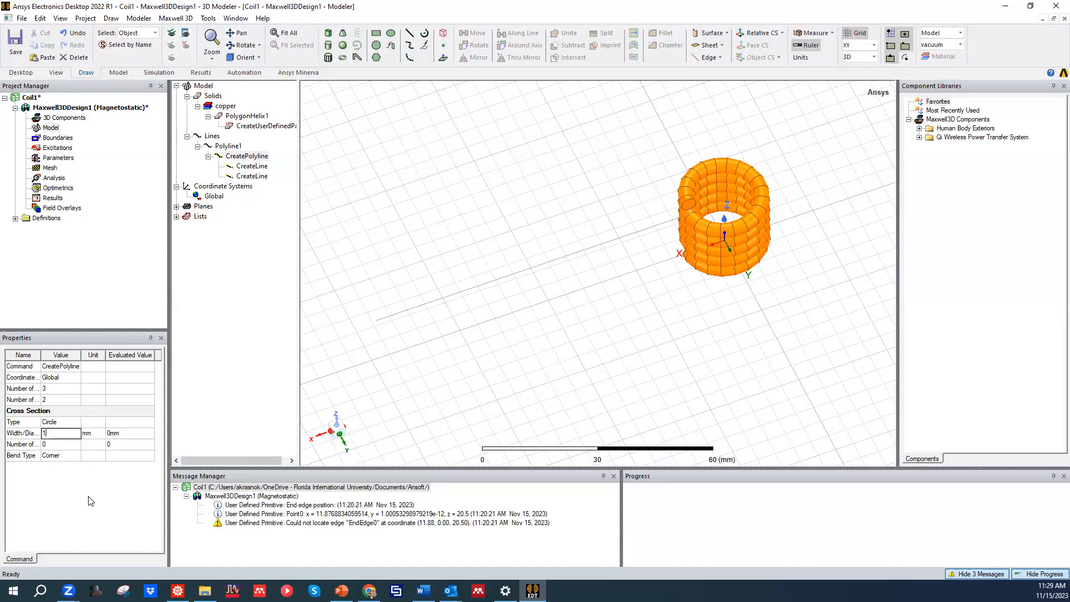
key("Return")
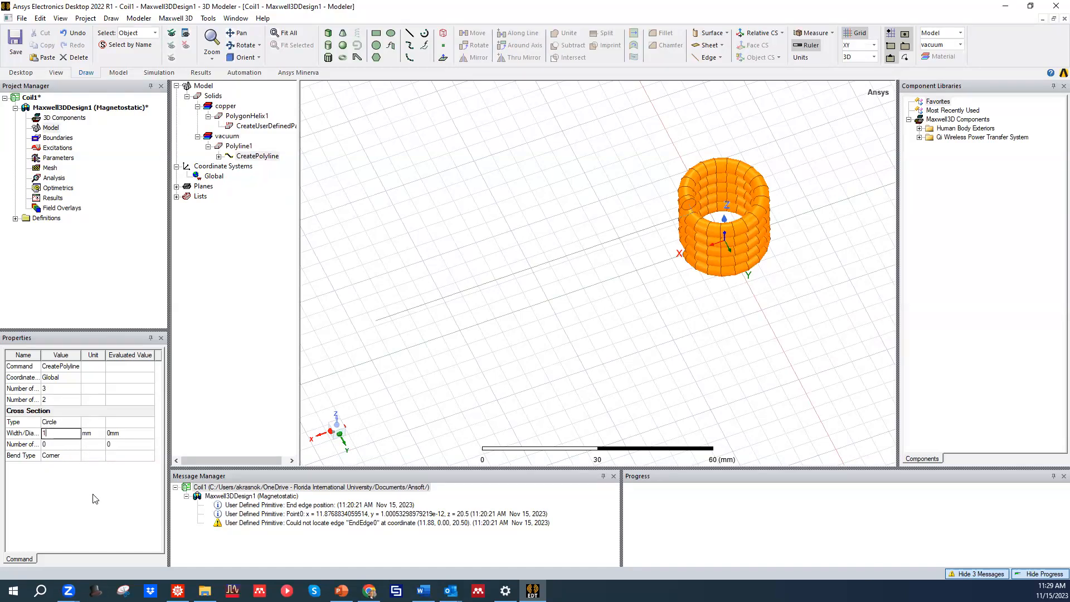
Inspect the solid lead and its junction with the coil's upper end from several angles
middle_click_drag(593, 325, 562, 280)
scroll(561, 284, "up", 5)
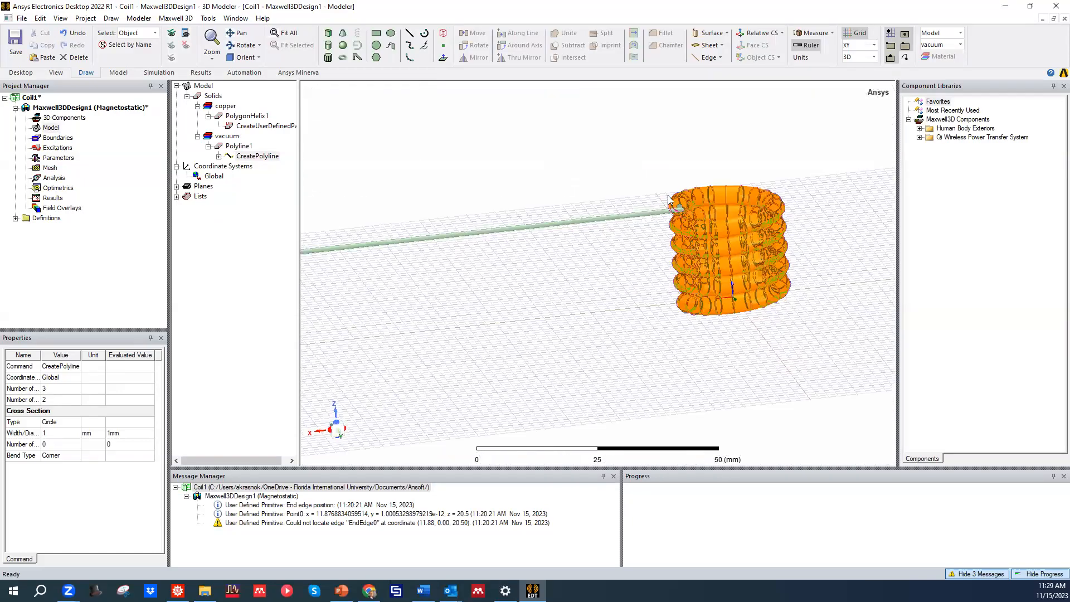
mouse_move(619, 247)
middle_mouse_down()
mouse_move(585, 273)
mouse_move(588, 318)
mouse_move(559, 227)
mouse_move(641, 273)
middle_mouse_up()
scroll(574, 218, "down", 5)
scroll(581, 229, "down", 2)
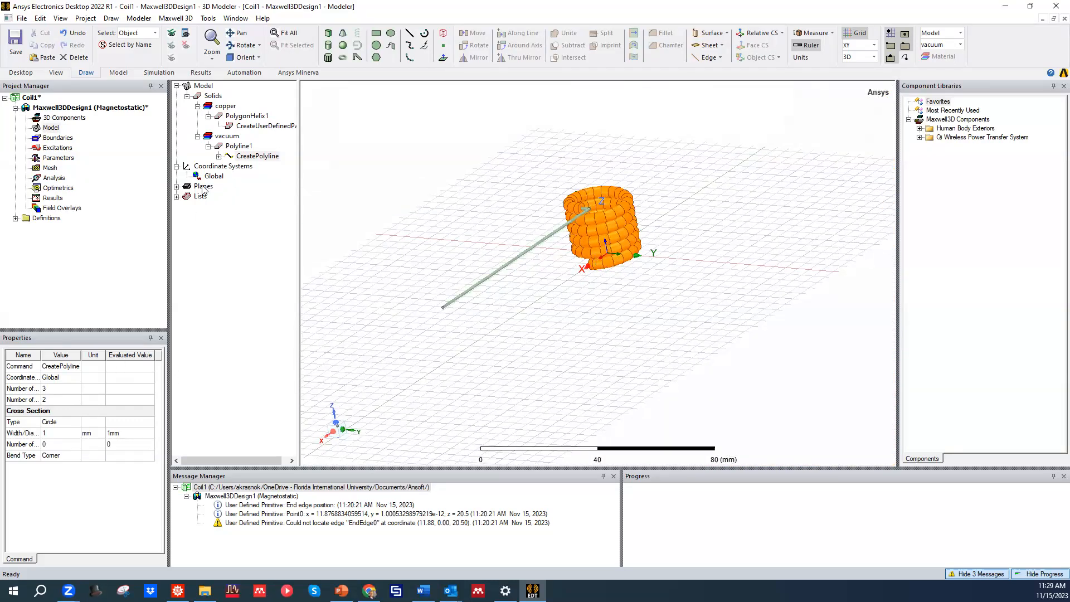
middle_click_drag(487, 289, 523, 283)
scroll(608, 244, "up", 1)
Change the material of Polyline1 from vacuum to copper
left_click(226, 138)
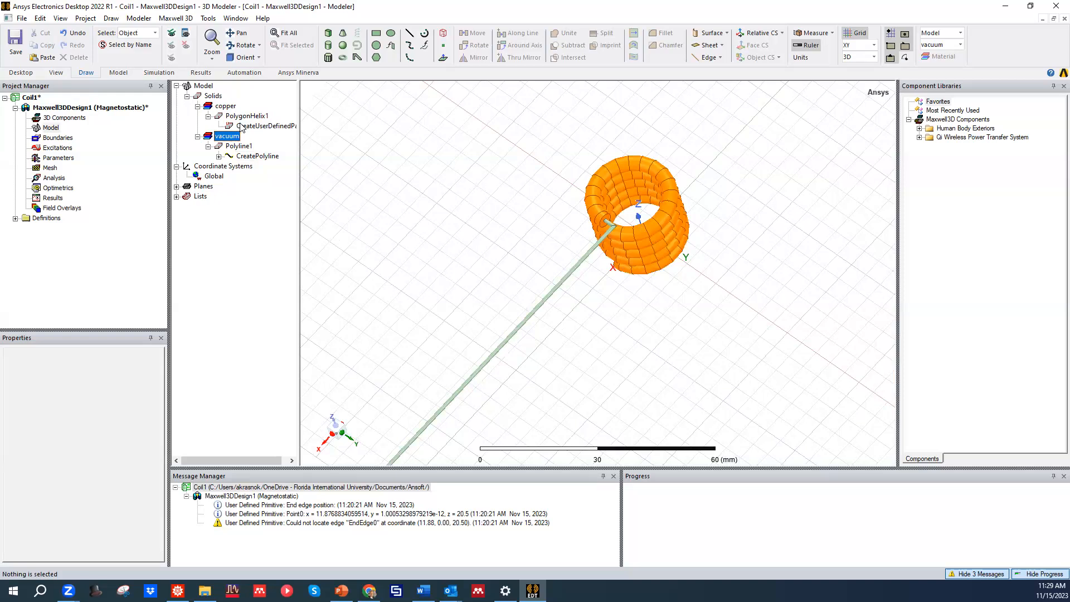
left_click(237, 146)
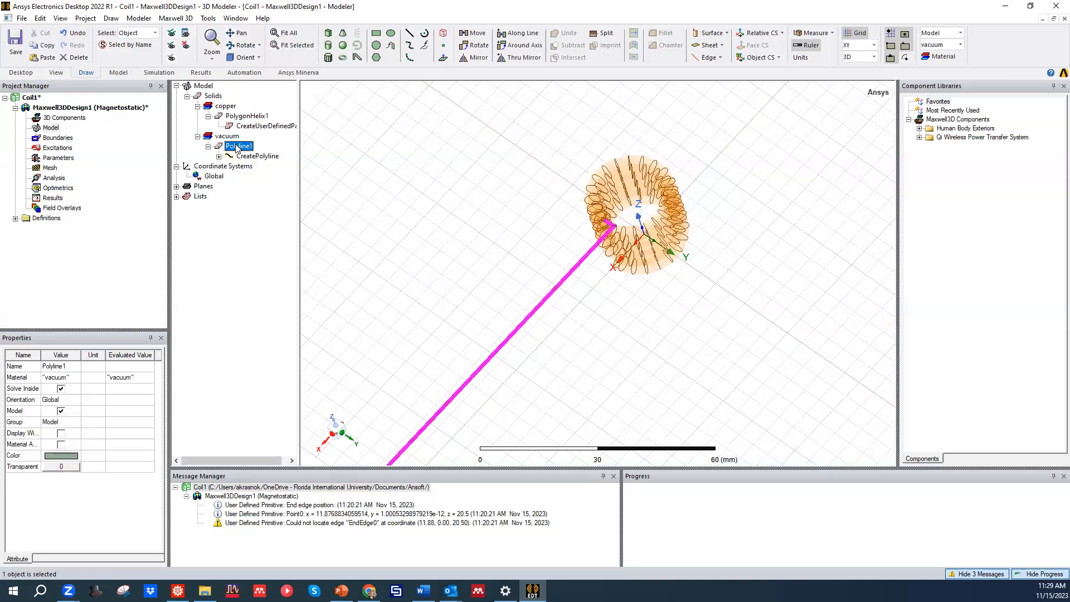
left_click(57, 379)
left_click(72, 390)
left_click(776, 86)
left_click(62, 378)
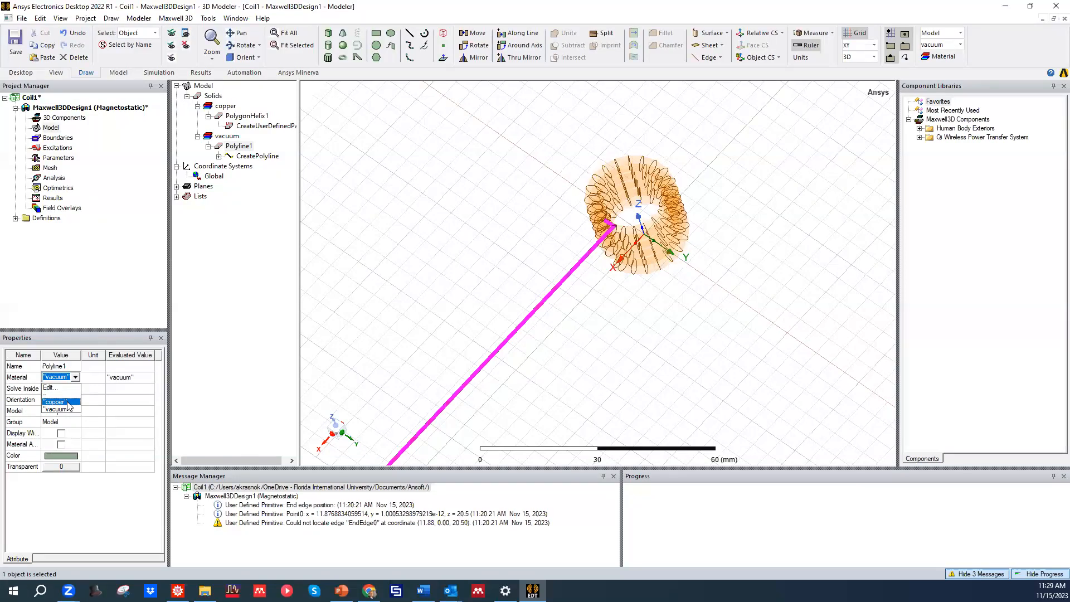
left_click(64, 401)
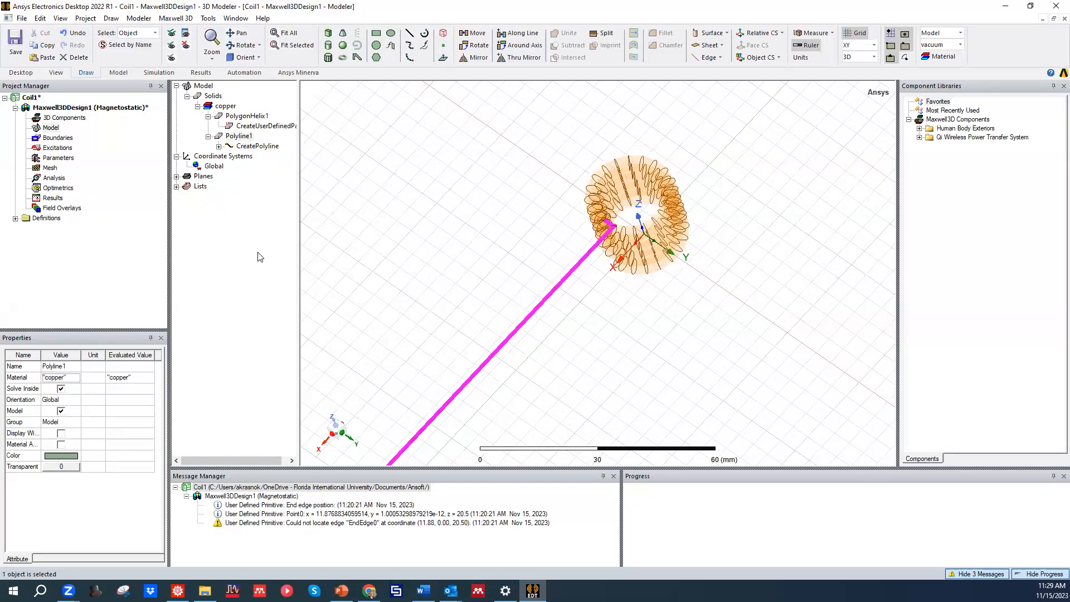
Recolor Polyline1 orange like the coil and deselect it
left_click(76, 454)
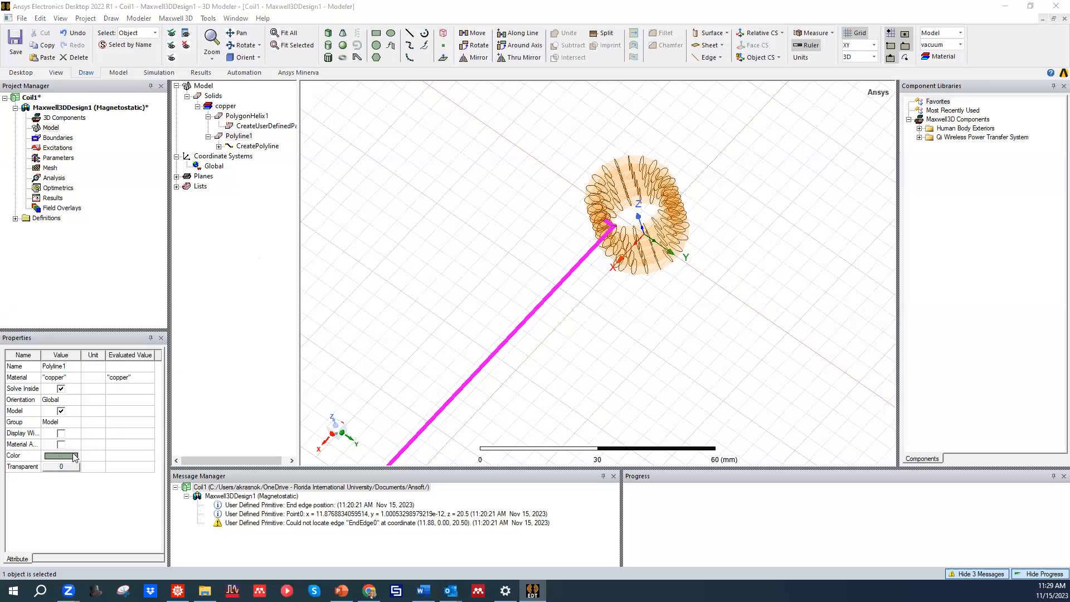
left_click(436, 256)
left_click(432, 370)
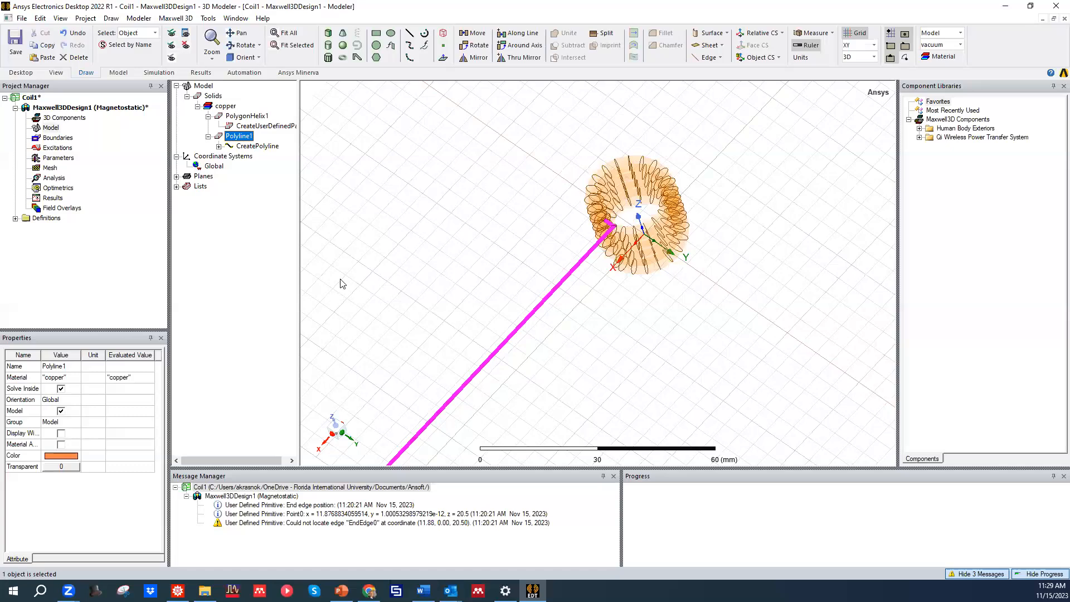
left_click(375, 258)
Draw a two-segment polyline from the centre of the coil's end face at z = 0 through (10, -4, 0) to (26, -4, 0) mm
left_click_drag(456, 267, 423, 266, "alt")
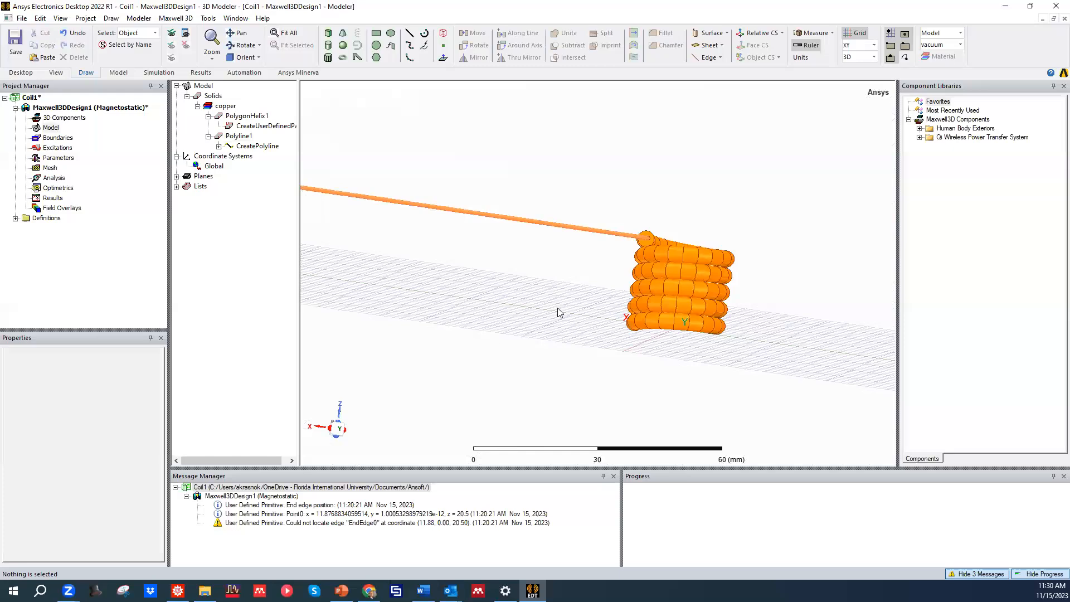
mouse_move(549, 310)
left_mouse_down("alt")
mouse_move(568, 312)
mouse_move(545, 339)
mouse_move(554, 290)
mouse_move(496, 289)
mouse_move(549, 313)
mouse_move(546, 232)
mouse_move(520, 279)
mouse_move(616, 324)
mouse_move(523, 206)
mouse_move(566, 222)
mouse_move(556, 246)
mouse_move(537, 223)
mouse_move(551, 267)
mouse_move(530, 232)
mouse_move(510, 331)
mouse_move(540, 382)
mouse_move(552, 269)
mouse_move(555, 326)
left_mouse_up("alt")
scroll(619, 238, "up", 5)
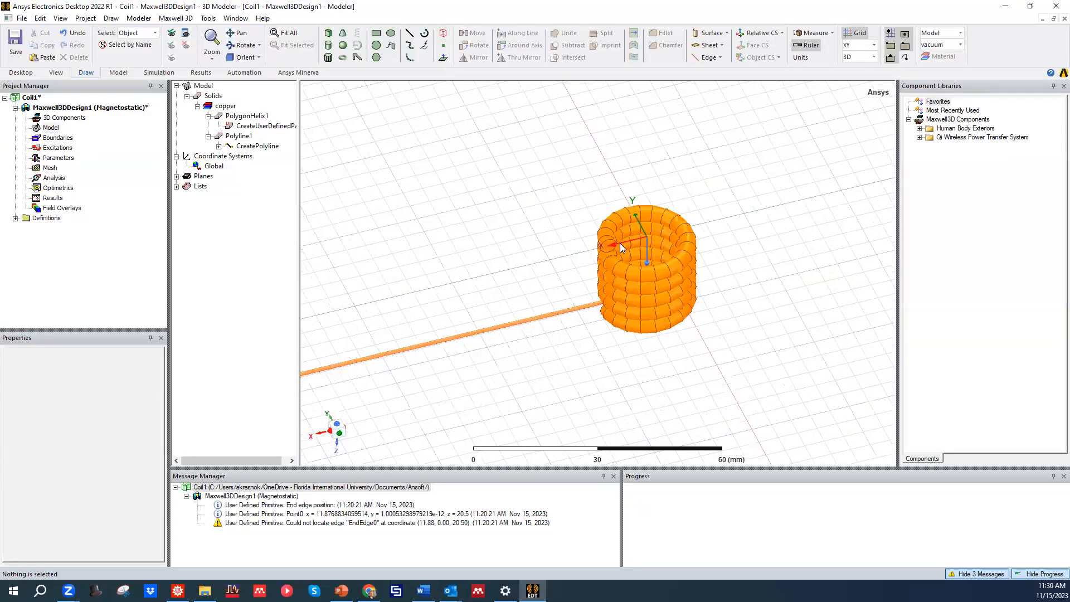
mouse_move(655, 243)
left_mouse_down("alt")
mouse_move(533, 279)
mouse_move(521, 257)
mouse_move(532, 282)
mouse_move(511, 210)
mouse_move(511, 224)
left_mouse_up("alt")
left_click(411, 35)
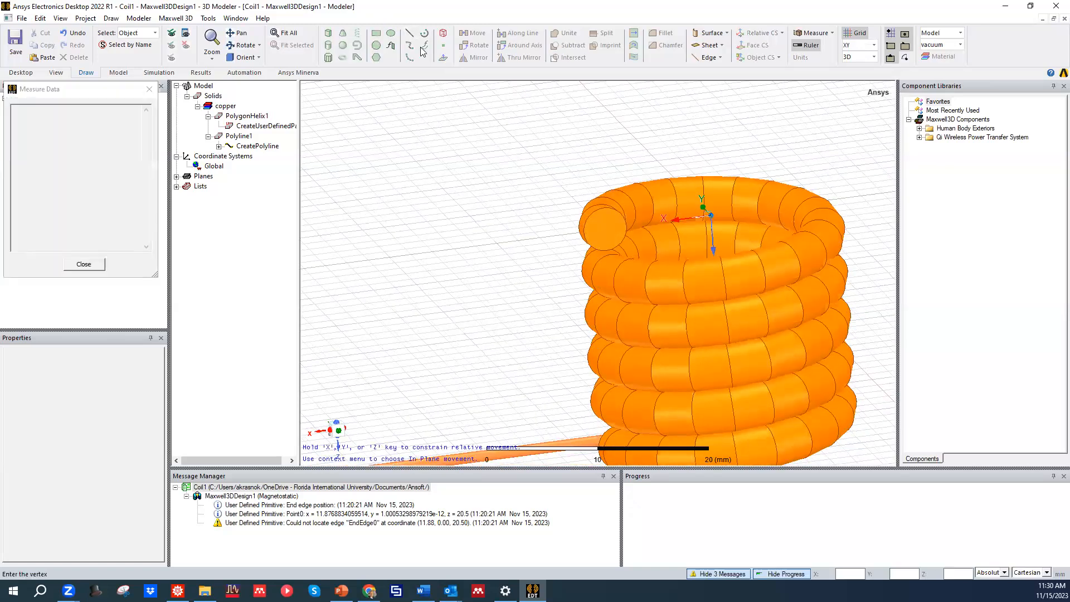
left_click(606, 234)
mouse_move(628, 238)
left_mouse_down("alt")
mouse_move(673, 261)
mouse_move(637, 243)
left_mouse_up("alt")
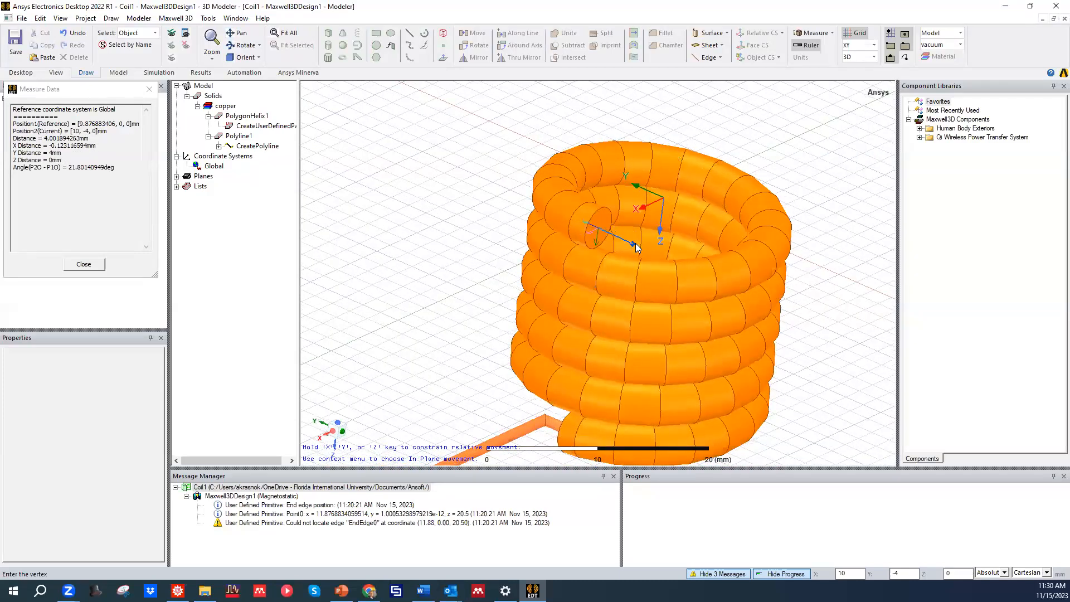
left_click(636, 246)
left_click_drag(558, 260, 524, 258, "alt")
double_click(389, 301)
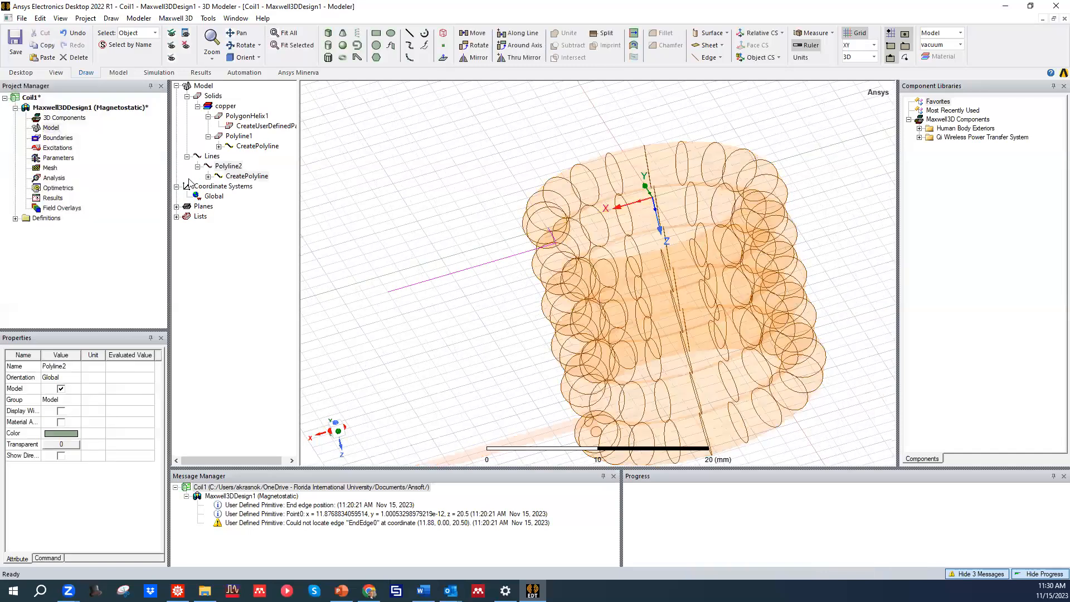
Set Point2 of Polyline2's first line segment to 9.8768834059514, -3, 0 mm
double_click(221, 177)
double_click(246, 187)
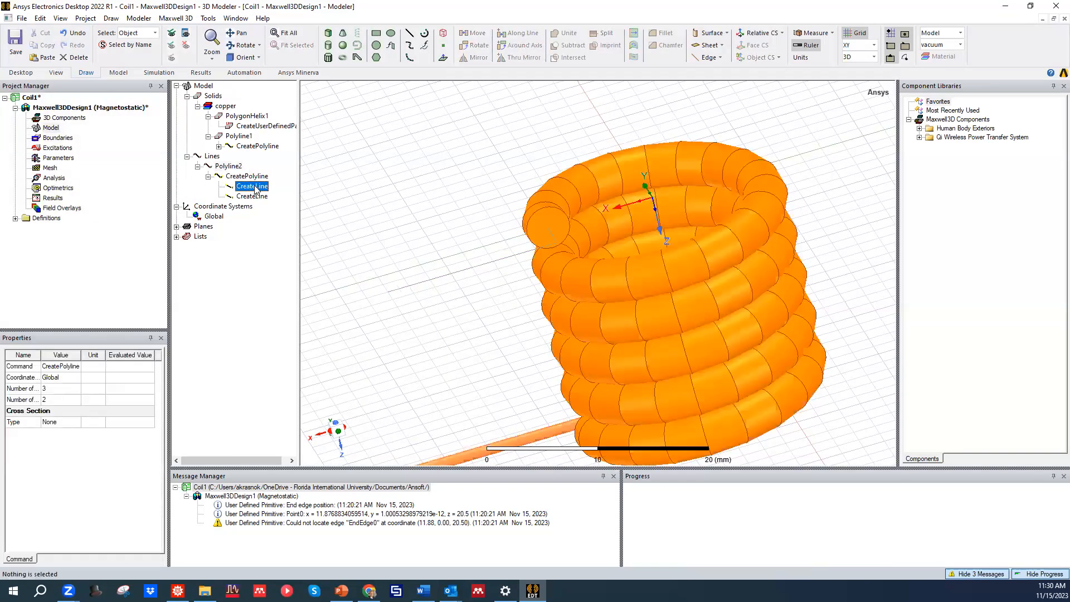
left_click(247, 191)
left_click_drag(182, 187, 175, 188)
key("ctrl+c")
left_click(199, 202)
left_click(200, 202)
key("ctrl+v")
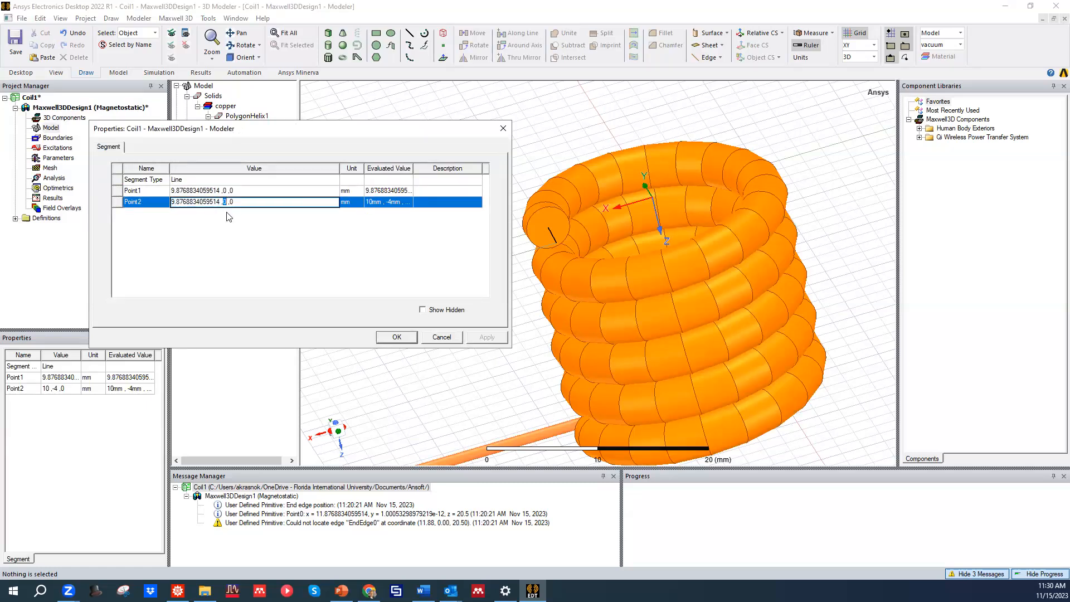
type("-3")
left_click(317, 261)
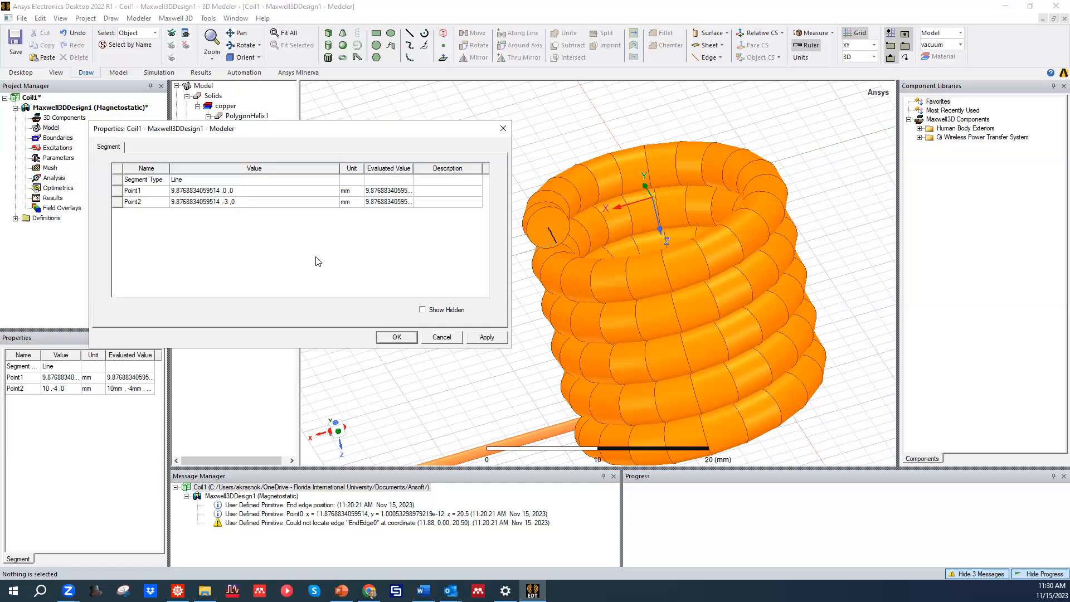
left_click(485, 337)
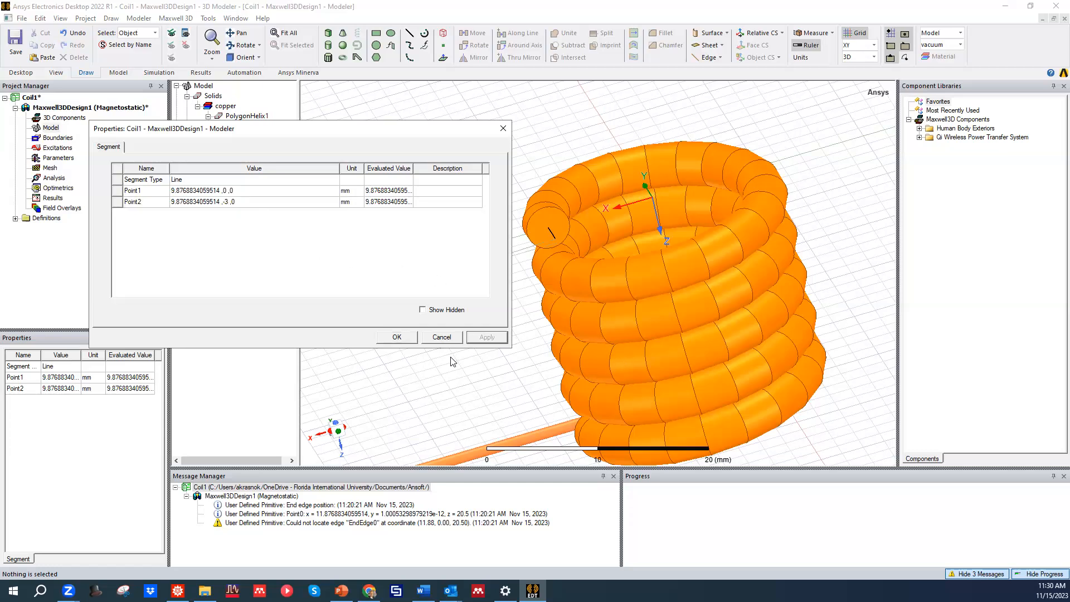
left_click(397, 337)
Set Point2 of Polyline2's second line segment to 100, -3, 0 mm
left_click(252, 197)
double_click(252, 198)
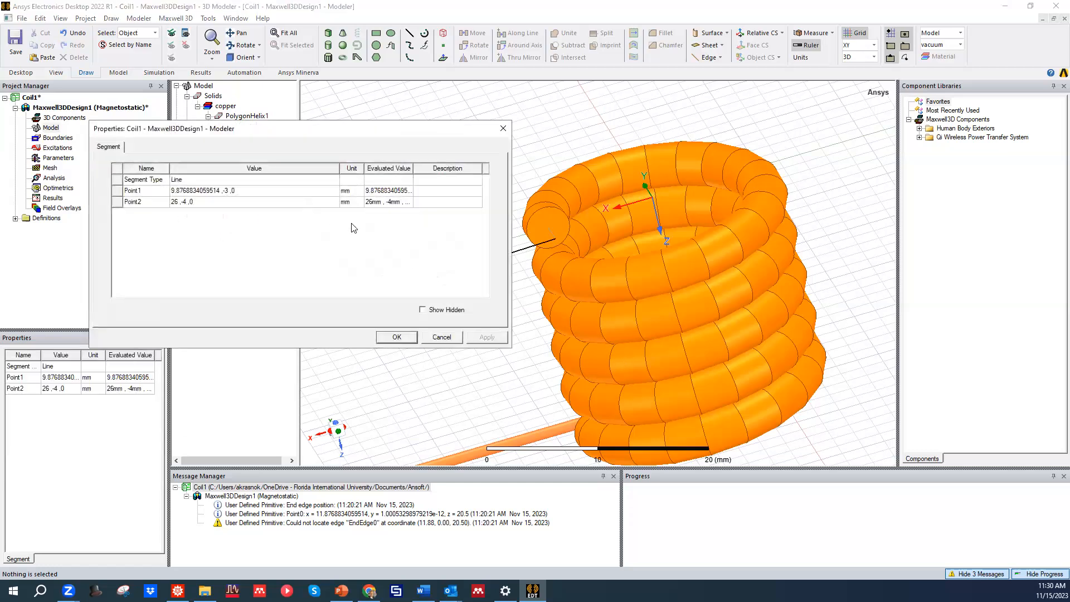
left_click(252, 193)
key("ctrl+c")
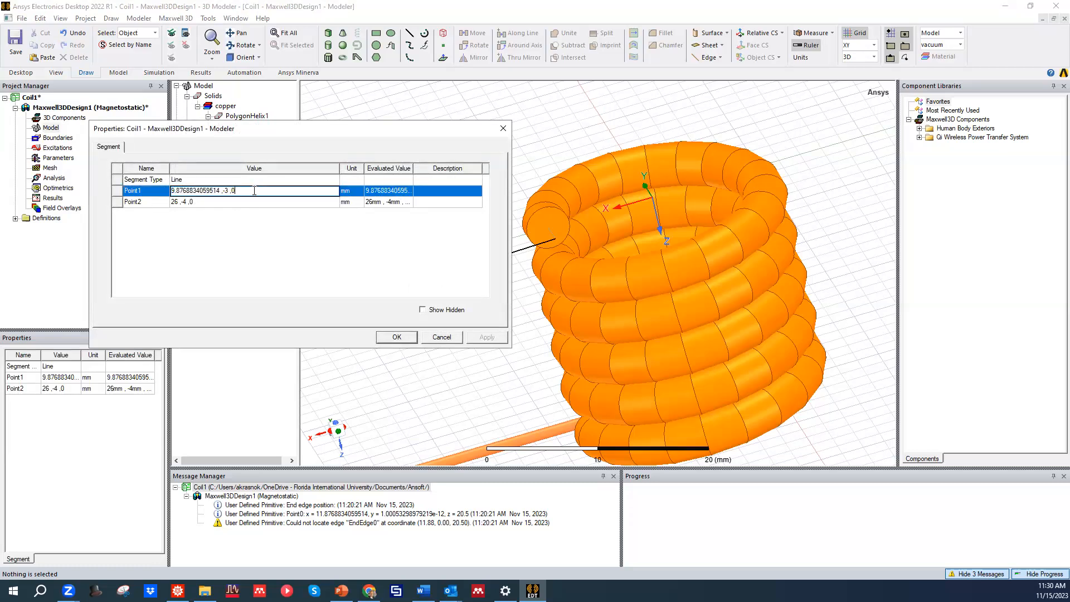
left_click(198, 202)
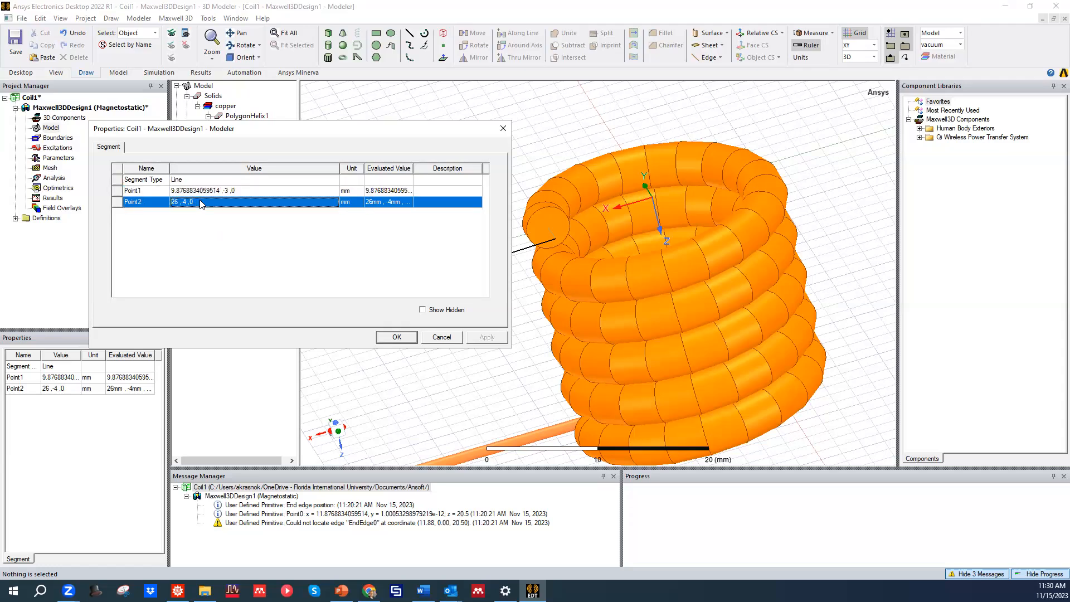
key("ctrl+v")
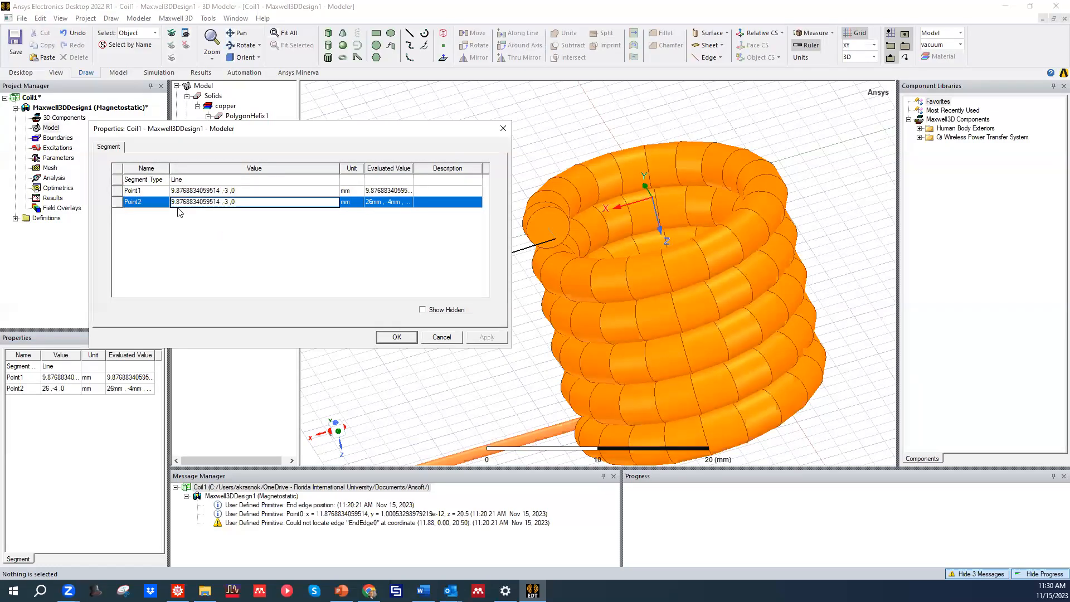
left_click_drag(220, 202, 156, 203)
type("100")
left_click(224, 236)
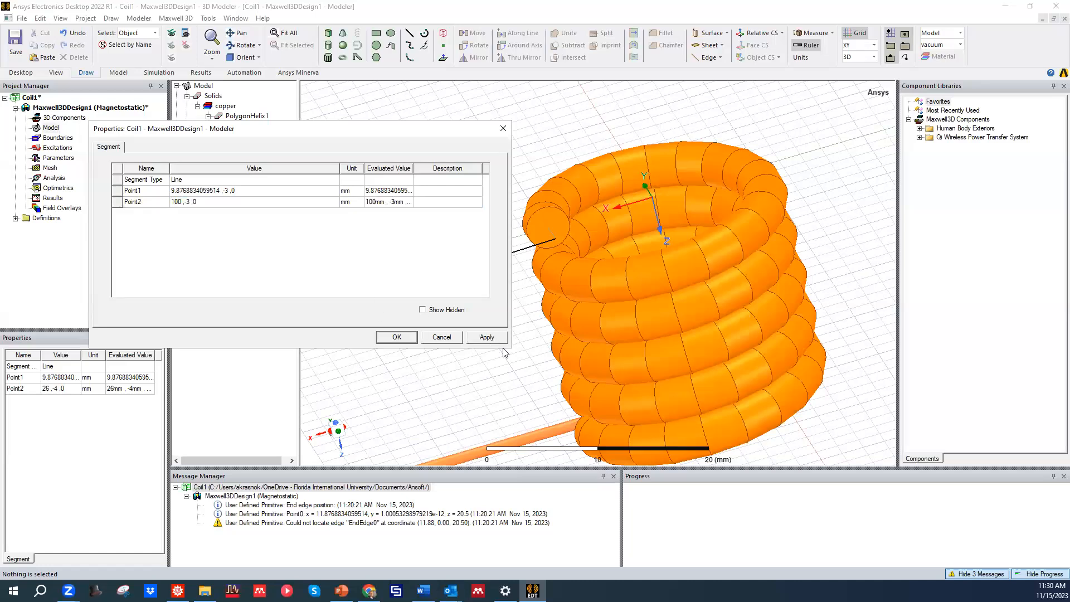
left_click(396, 336)
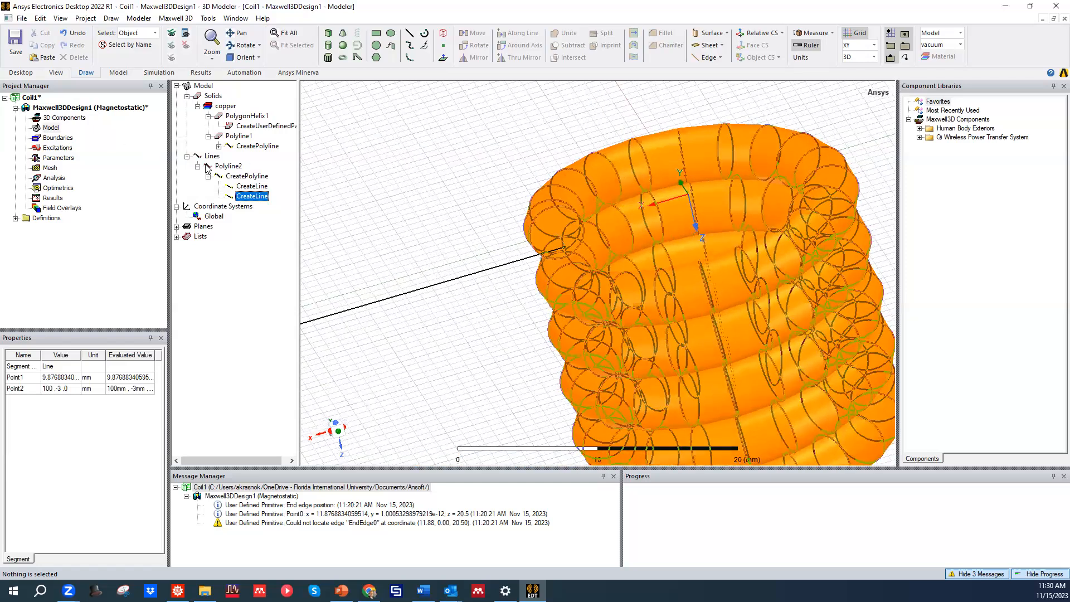
Give the CreatePolyline operation of Polyline2 a circular cross section with a diameter of 1 mm
left_click(247, 176)
left_click(57, 423)
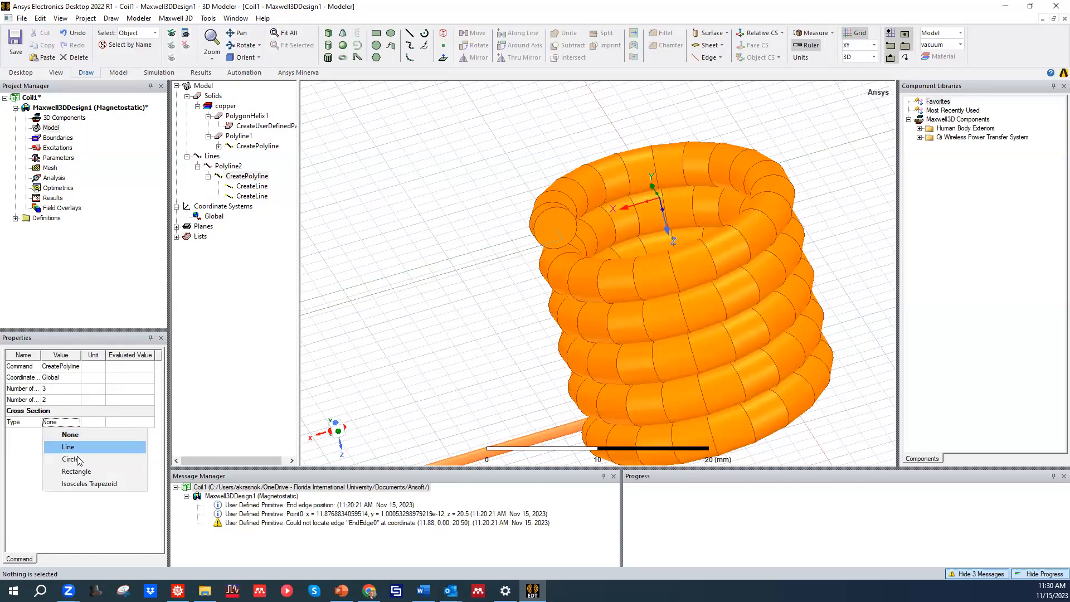
left_click(78, 454)
left_click(69, 435)
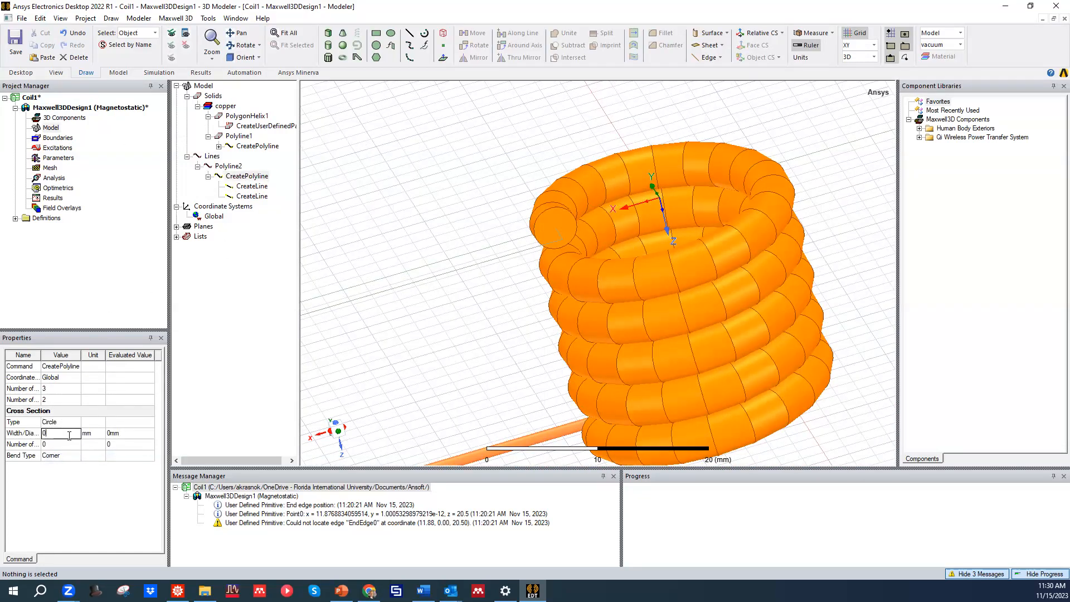
type("1")
key("Return")
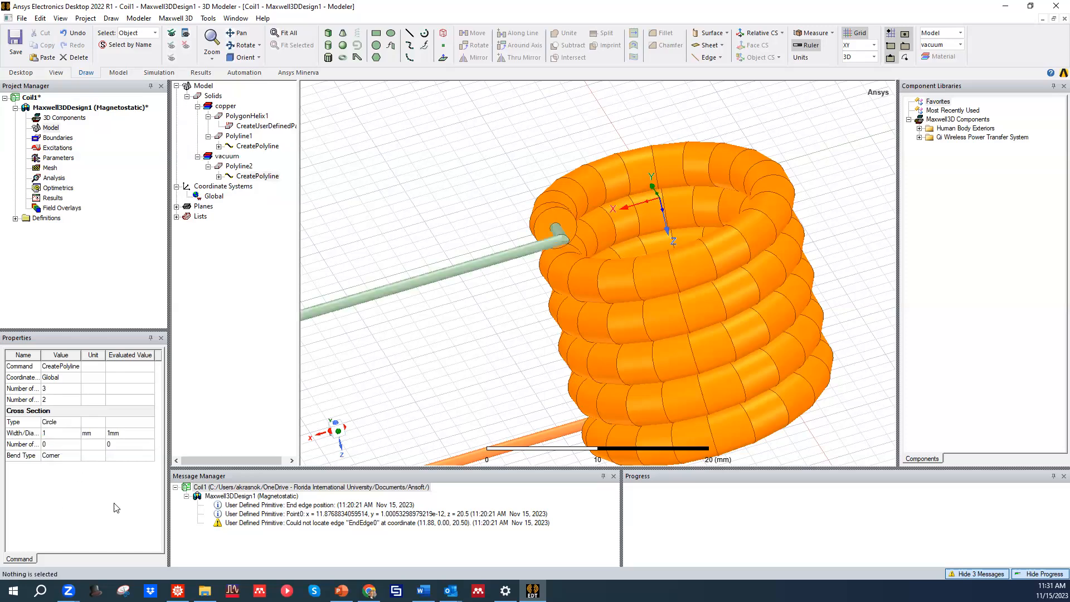
Change the material of Polyline2 from vacuum to copper
scroll(641, 329, "up", 2)
scroll(561, 311, "down", 4)
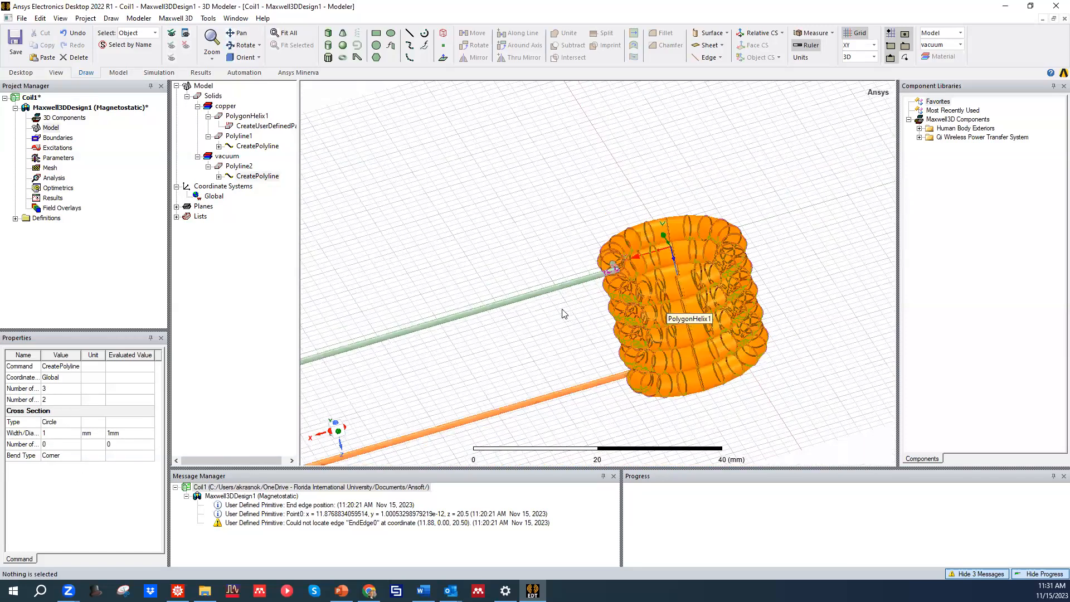
scroll(425, 258, "up", 2)
scroll(408, 276, "up", 1)
left_click(235, 166)
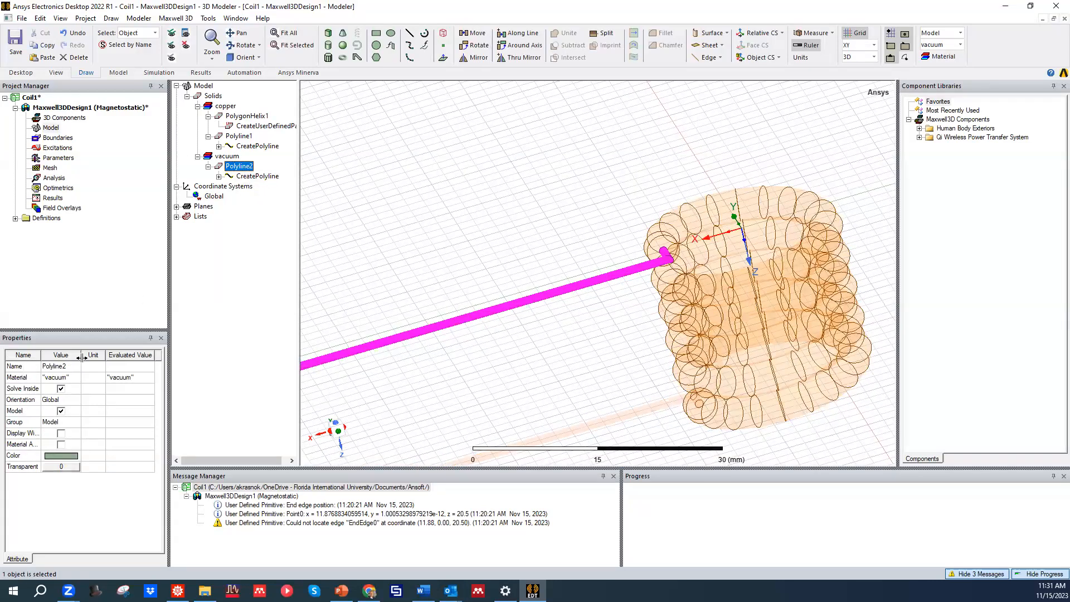
left_click(60, 378)
left_click(55, 399)
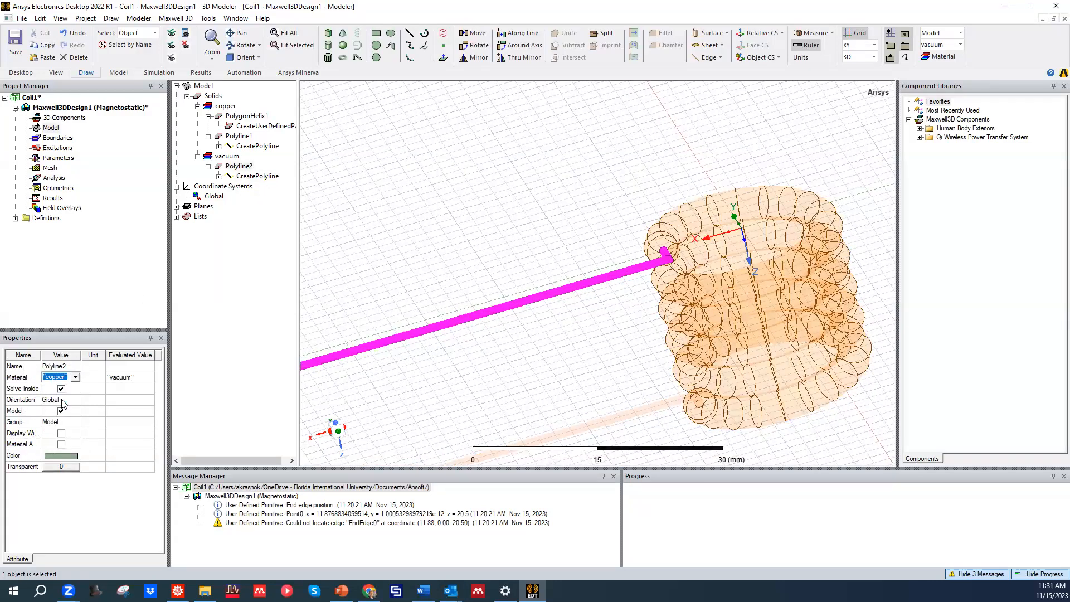
Recolor Polyline2 orange to match the other lead and deselect it
left_click(77, 458)
left_click(436, 269)
left_click(436, 257)
left_click(443, 370)
left_click(514, 250)
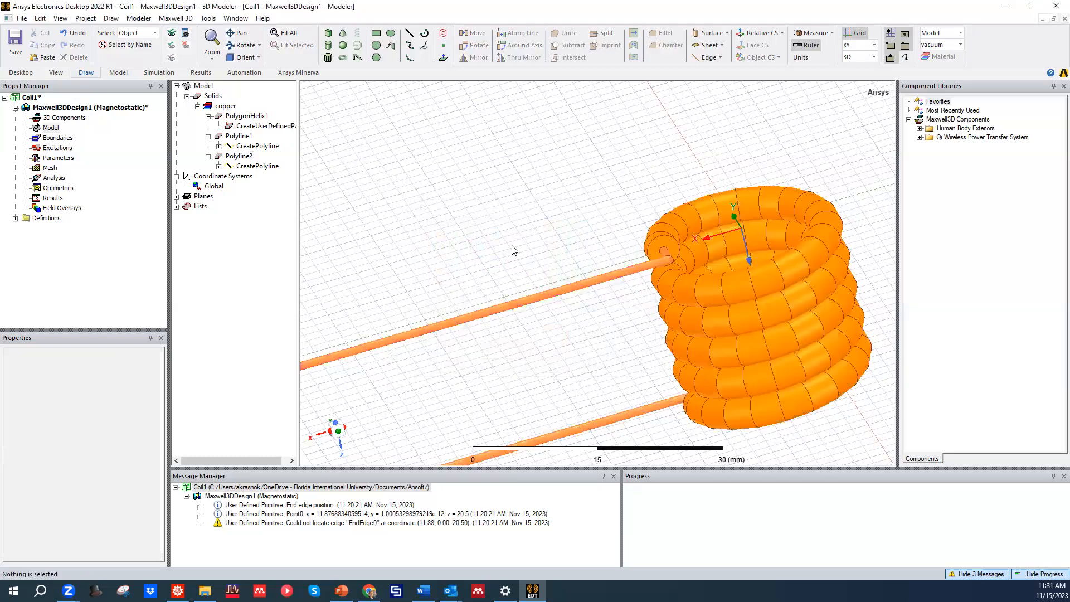
Inspect the coil and both copper leads from several angles, checking the parallel leads and their junctions with the coil ends
scroll(599, 219, "down", 3)
scroll(616, 260, "down", 3)
mouse_move(625, 340)
middle_mouse_down()
mouse_move(634, 320)
mouse_move(637, 336)
middle_mouse_up()
scroll(639, 337, "up", 2)
scroll(644, 330, "down", 4)
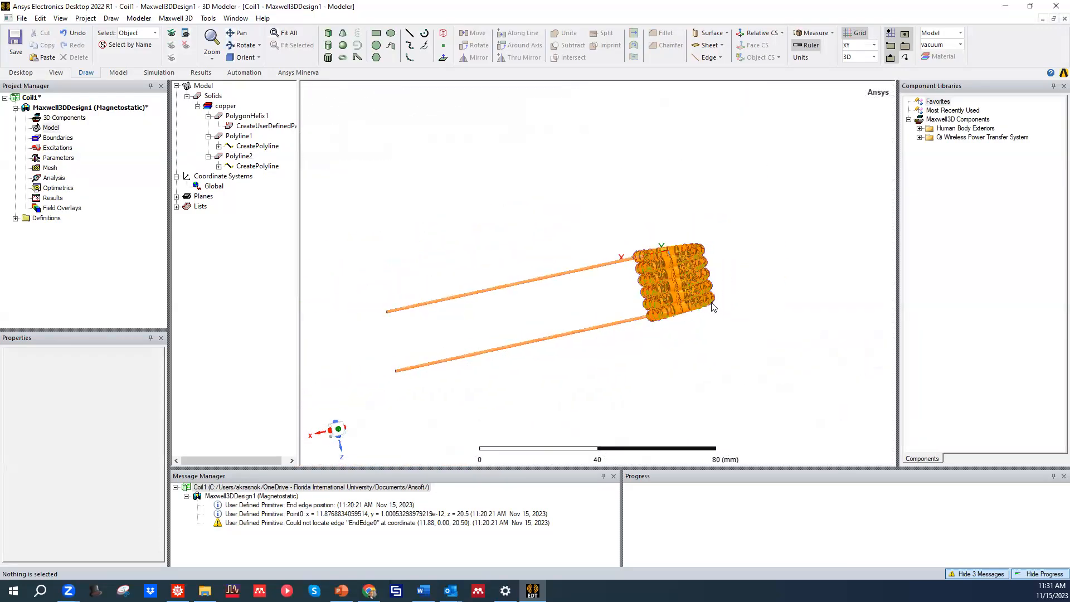
scroll(711, 306, "down", 2)
scroll(616, 279, "up", 5)
scroll(525, 241, "up", 2)
scroll(518, 241, "down", 2)
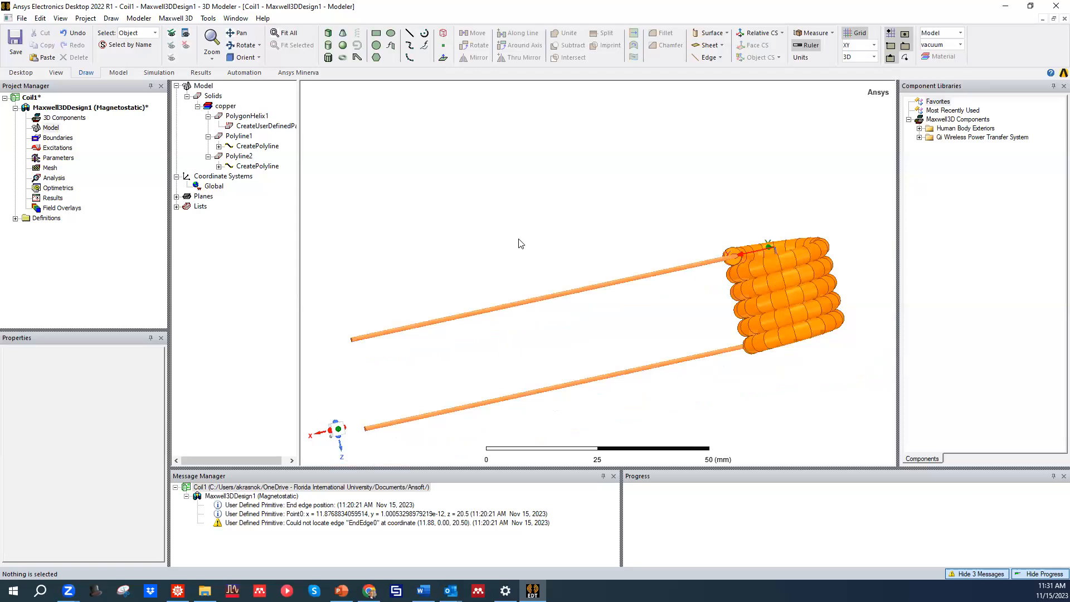
middle_click_drag(537, 250, 475, 255)
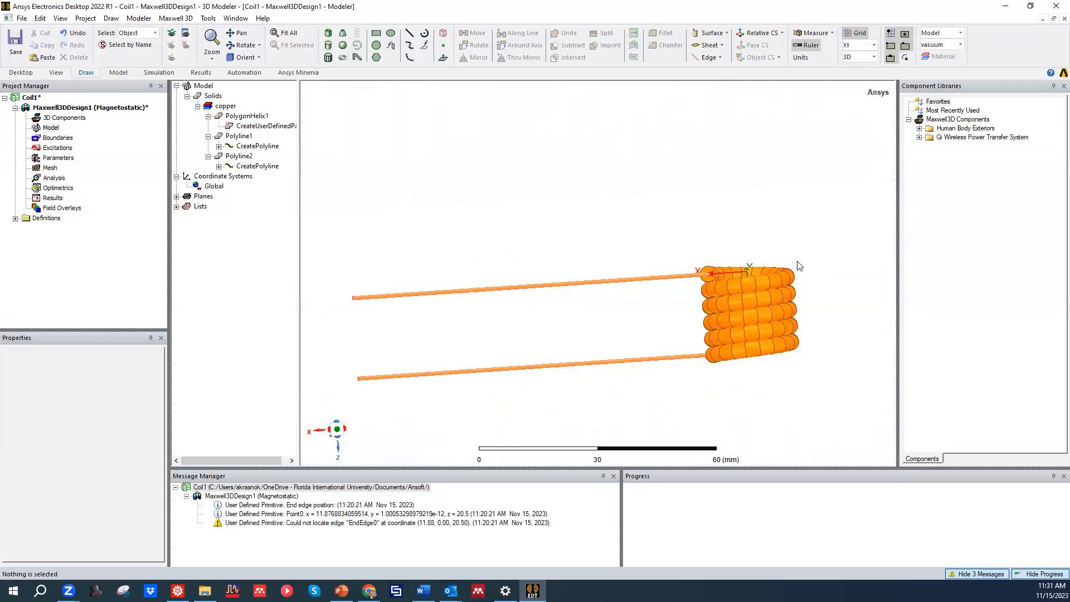
scroll(796, 267, "up", 6)
scroll(717, 254, "down", 2)
middle_click_drag(539, 262, 424, 211)
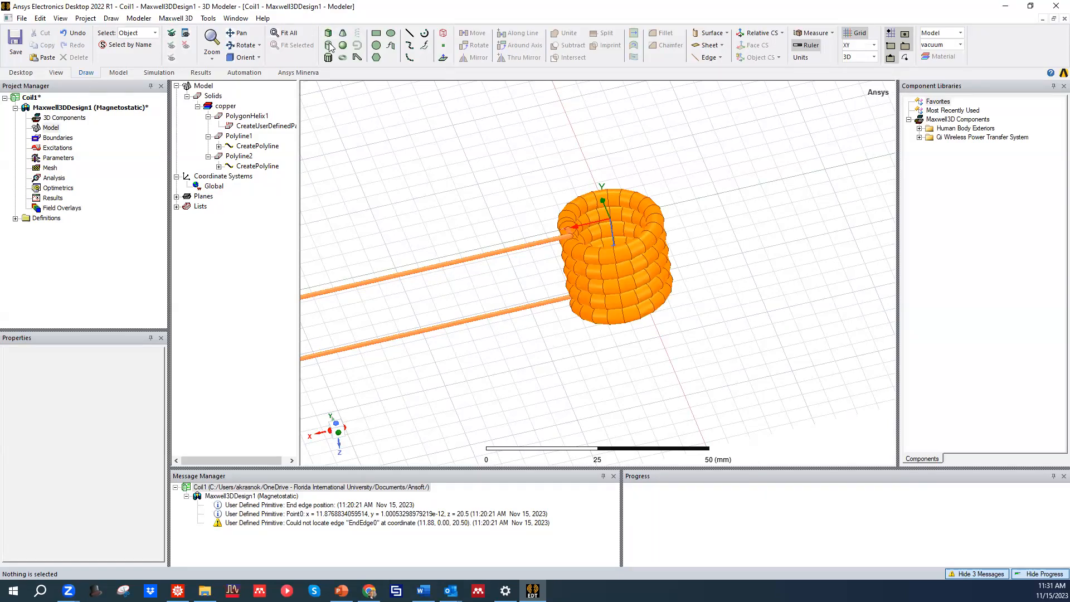
mouse_move(451, 295)
middle_mouse_down()
mouse_move(448, 176)
mouse_move(455, 278)
middle_mouse_up()
scroll(455, 281, "up", 3)
scroll(500, 284, "down", 3)
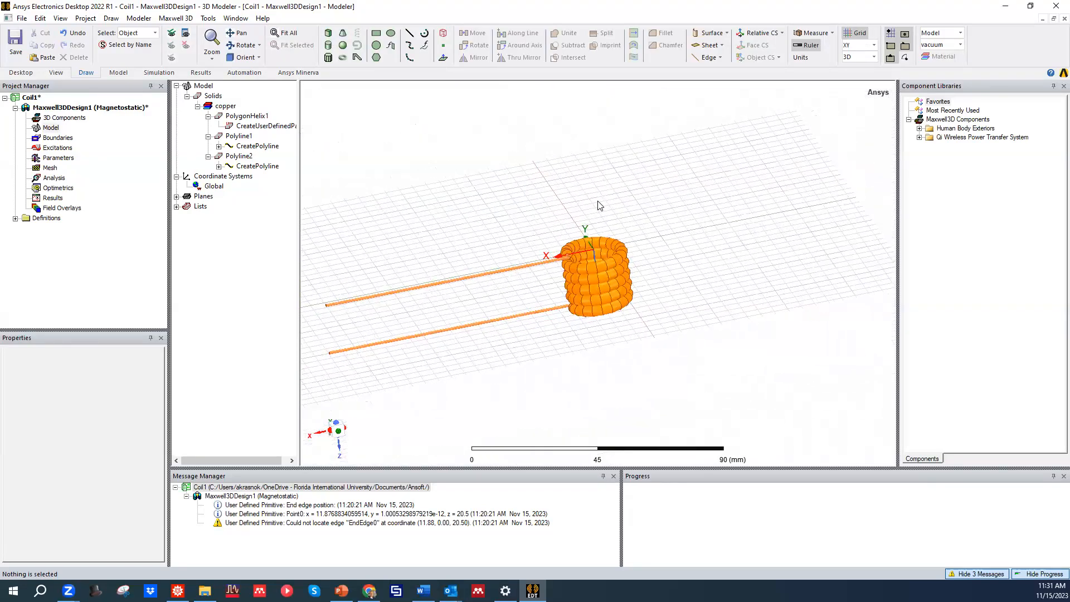
scroll(745, 262, "up", 1)
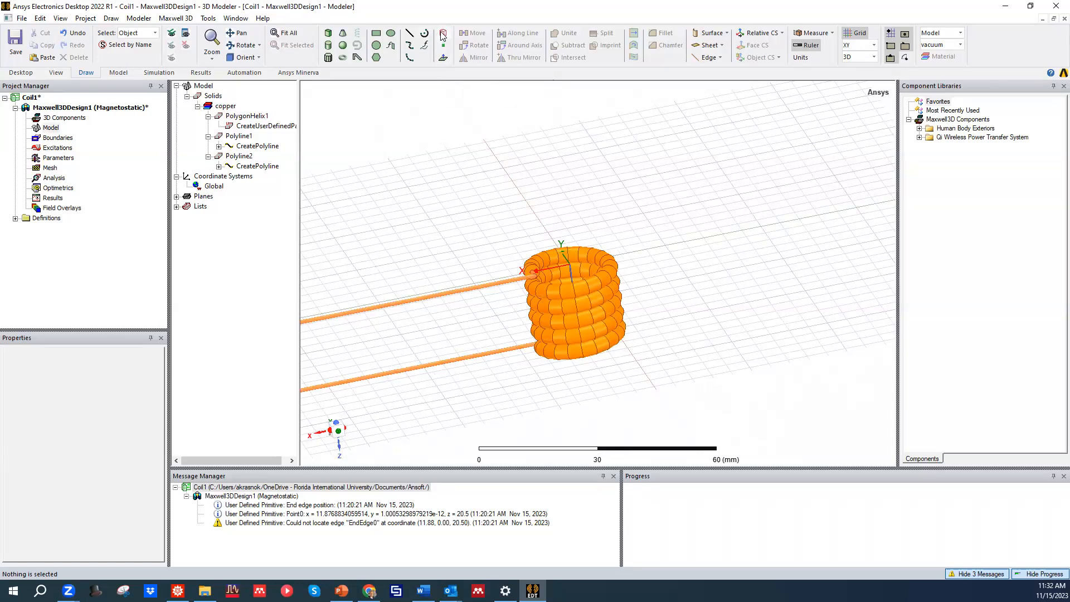
scroll(624, 223, "down", 5)
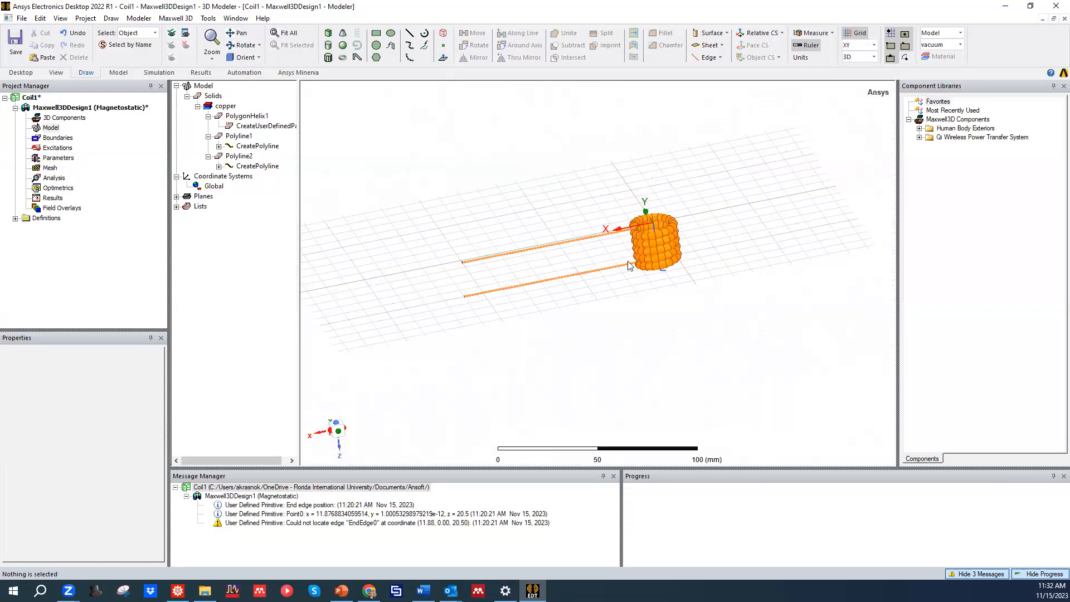
left_click_drag(559, 303, 538, 312, "alt")
scroll(485, 203, "up", 3)
scroll(451, 246, "down", 4)
scroll(724, 206, "up", 4)
scroll(425, 251, "down", 2)
left_click_drag(497, 279, 466, 249, "alt")
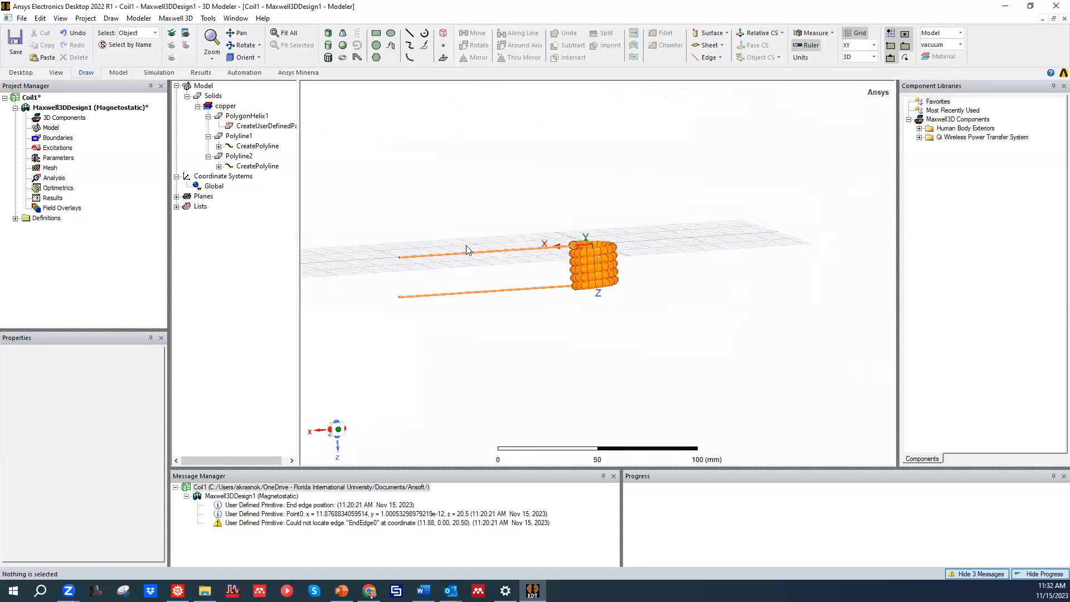
scroll(501, 215, "up", 2)
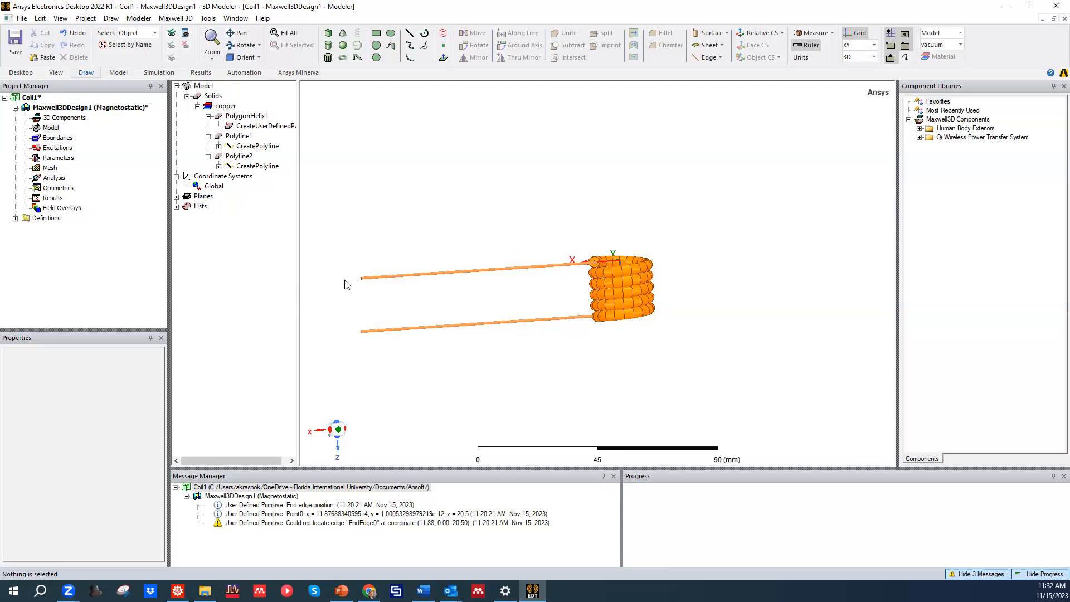
scroll(518, 285, "up", 1)
scroll(495, 268, "down", 1)
middle_click_drag(495, 267, 564, 261)
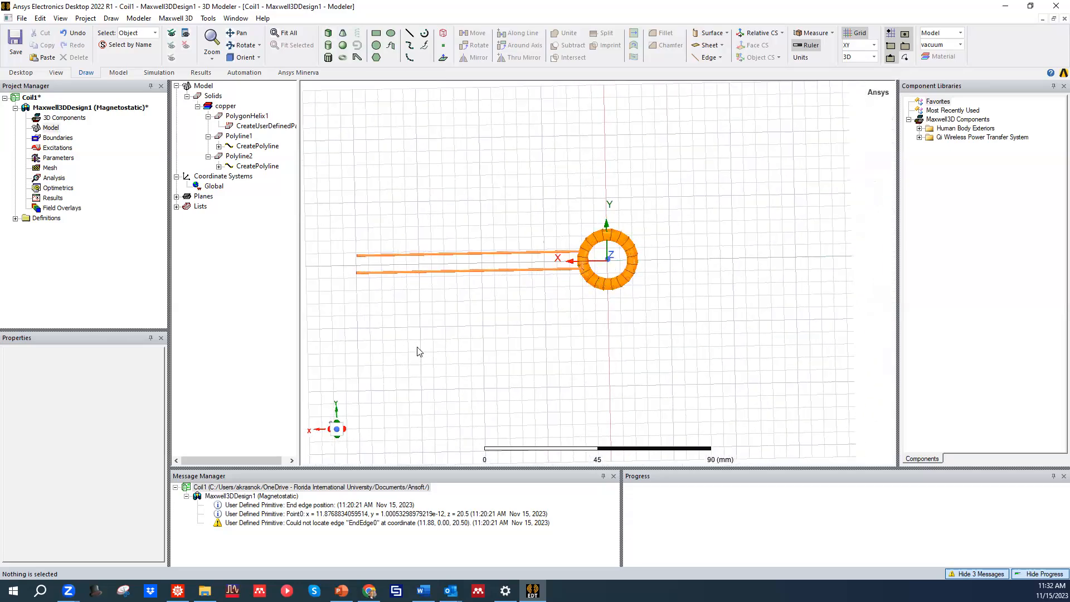
Draw a box around the coil from corner (25, -35, 0) mm, sized -50 mm in X, 70 mm in Y and 55 mm in Z
left_click(337, 430)
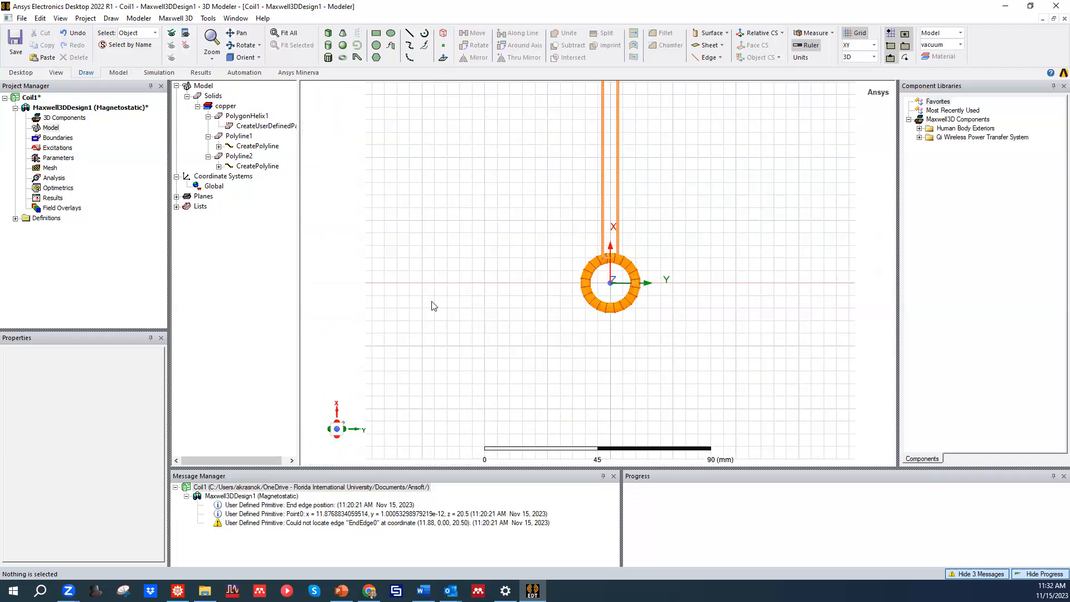
scroll(743, 306, "up", 4)
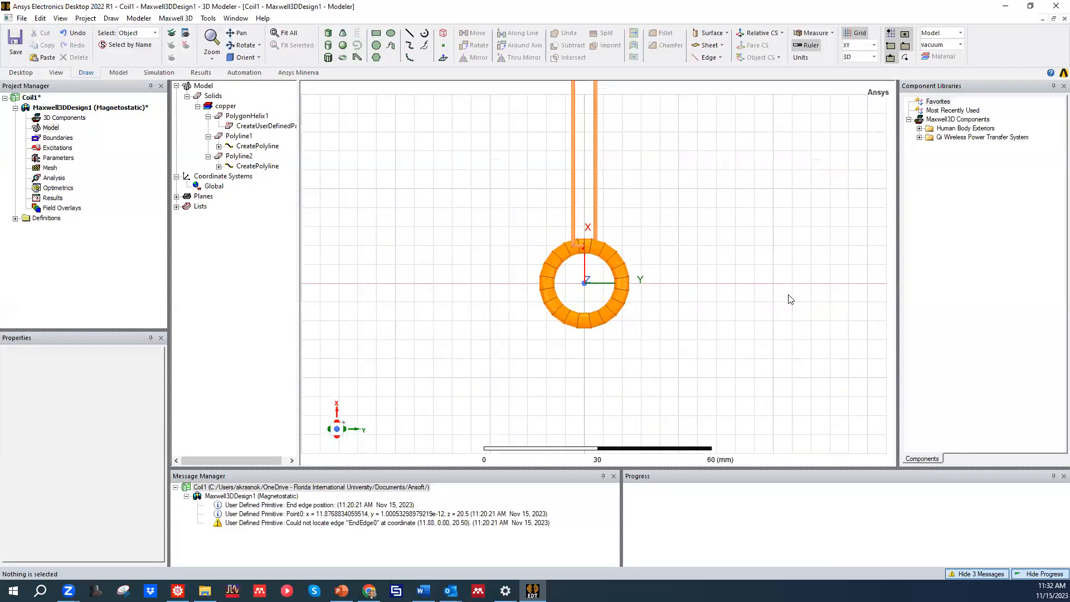
left_click(329, 34)
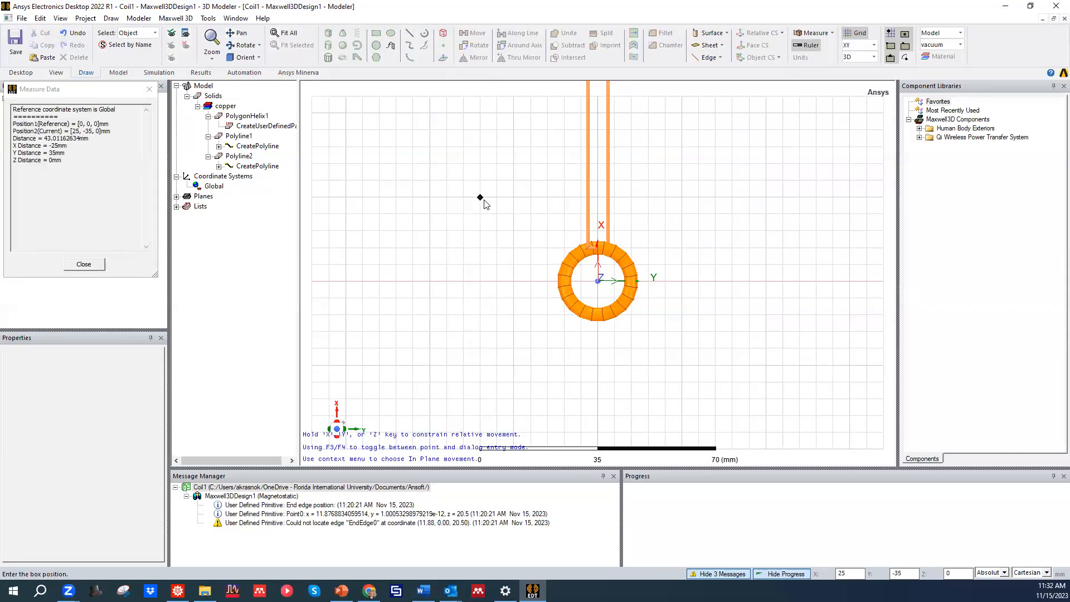
left_click(480, 197)
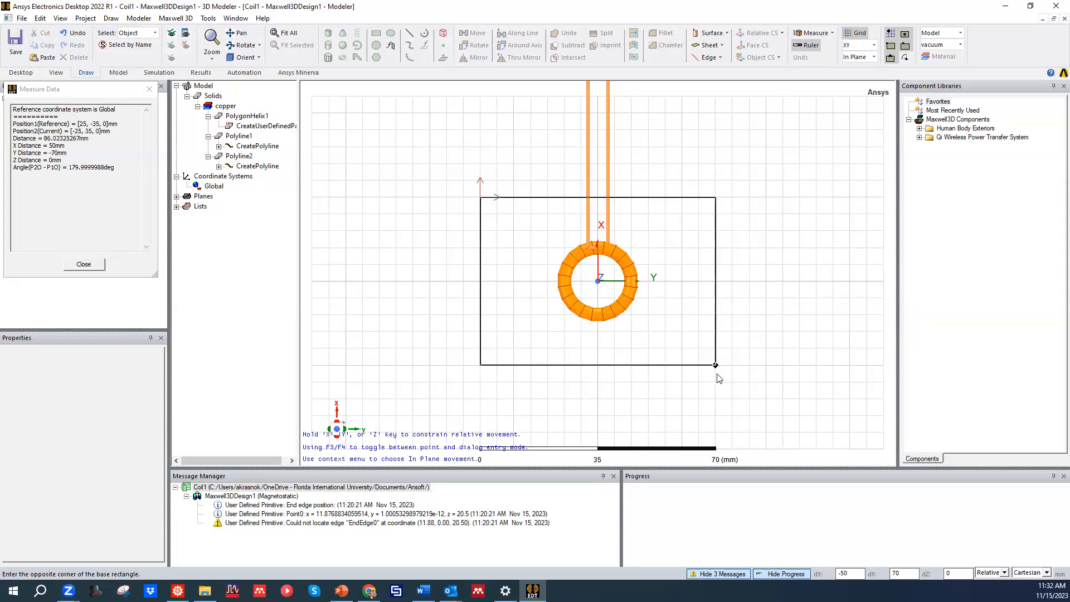
left_click(715, 364)
left_click_drag(748, 370, 642, 365, "alt")
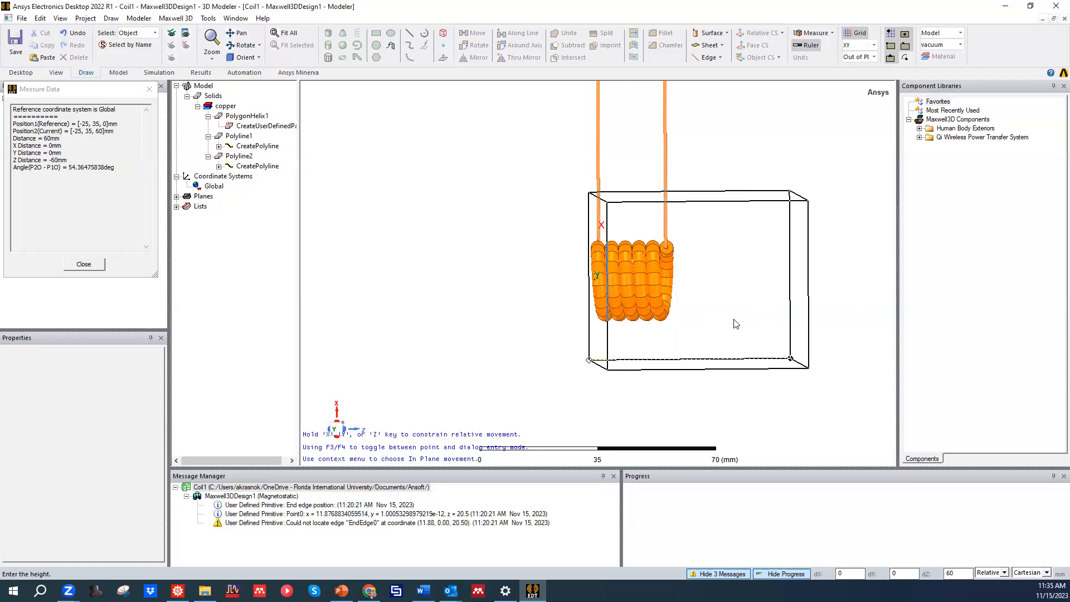
left_click(759, 351)
left_click_drag(790, 362, 811, 375, "alt")
scroll(728, 344, "up", 3)
scroll(727, 344, "down", 4)
left_click_drag(716, 340, 778, 317, "alt")
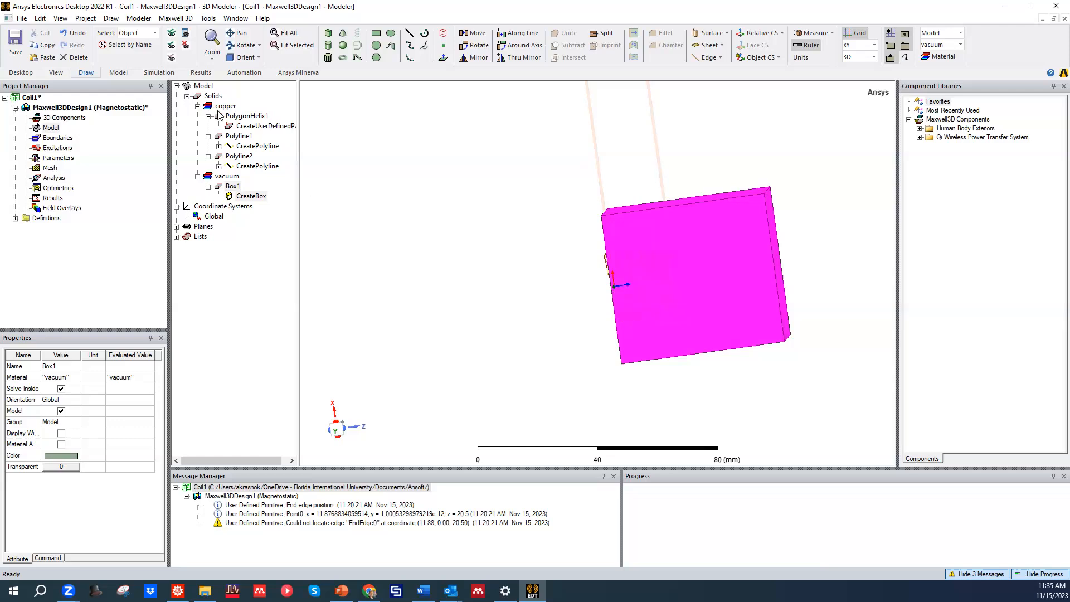
Set the position of Box1's CreateBox operation to -Lb/2, -Lb/2, -Lb/2
double_click(233, 186)
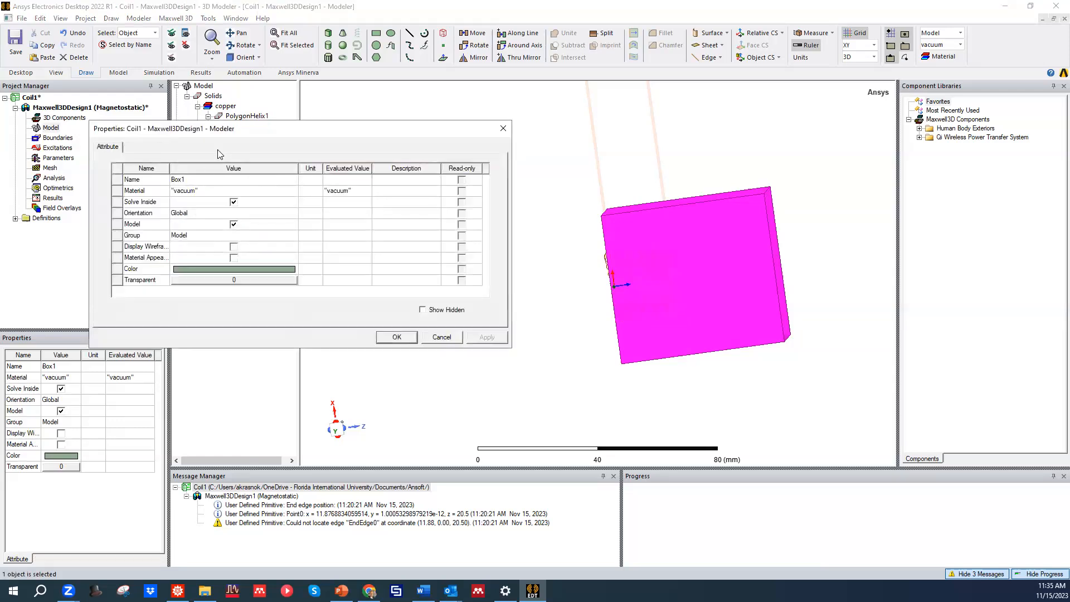
left_click(504, 129)
left_click(252, 197)
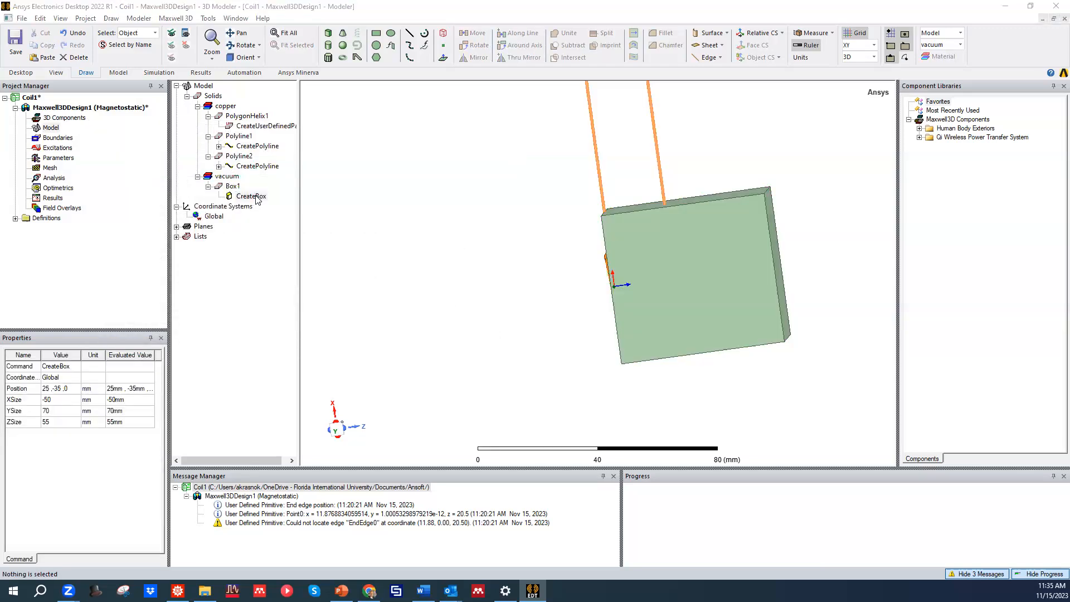
double_click(252, 196)
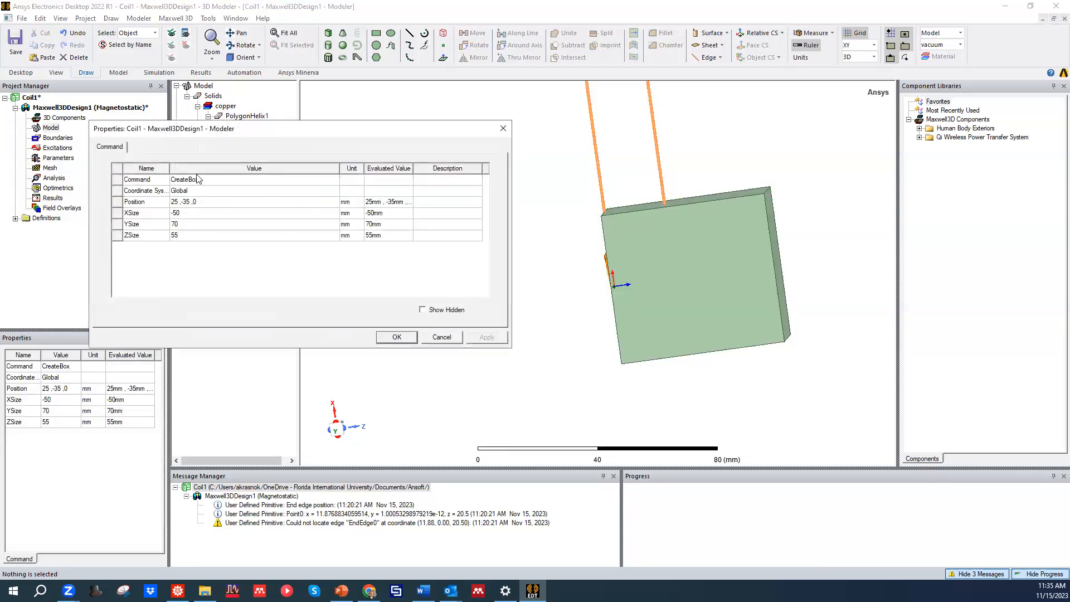
left_click(176, 202)
left_click_drag(176, 201, 162, 208)
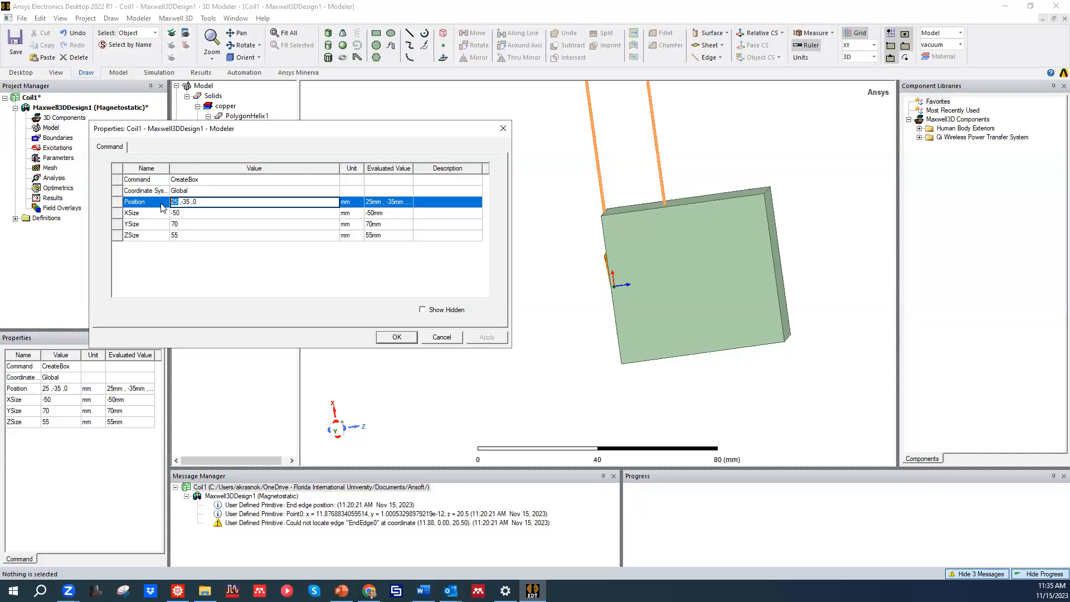
key("BackSpace")
type("-Lb/2")
left_click_drag(185, 204, 174, 204)
key("ctrl+c")
left_click(198, 201)
key("ctrl+v")
key("ctrl+v")
key("Return")
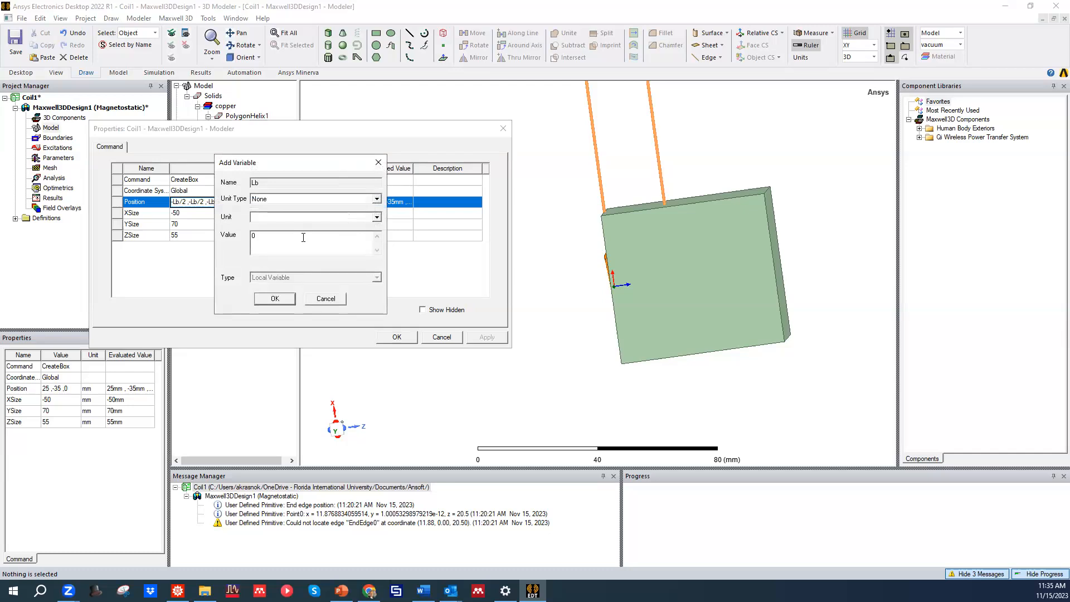
Define the new variable Lb as a length of 100 mm and apply the parameterised box position
left_click(324, 198)
left_click(324, 198)
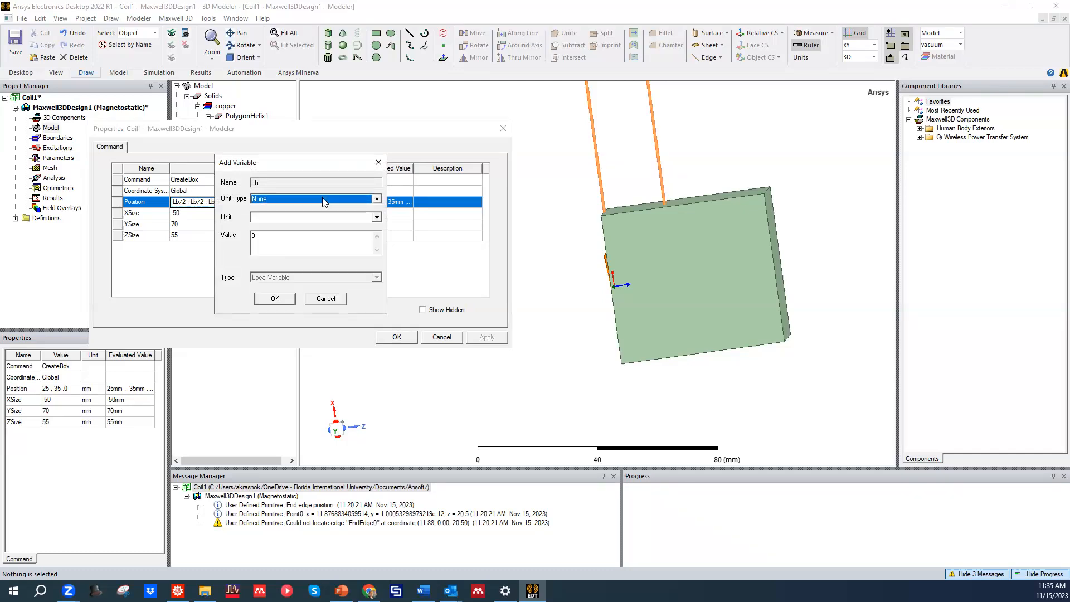
left_click(281, 200)
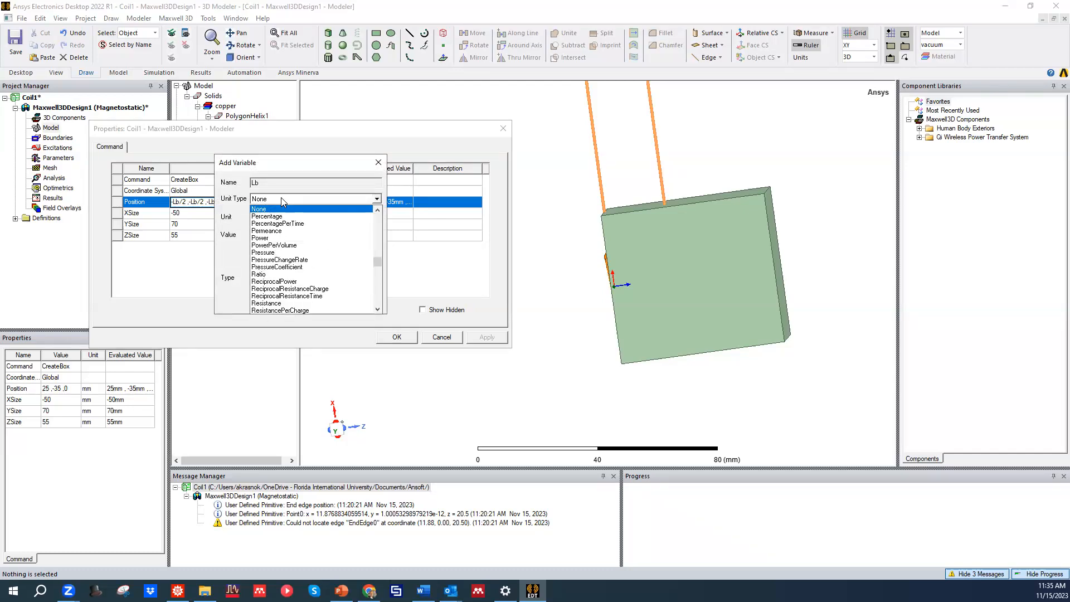
scroll(284, 251, "up", 6)
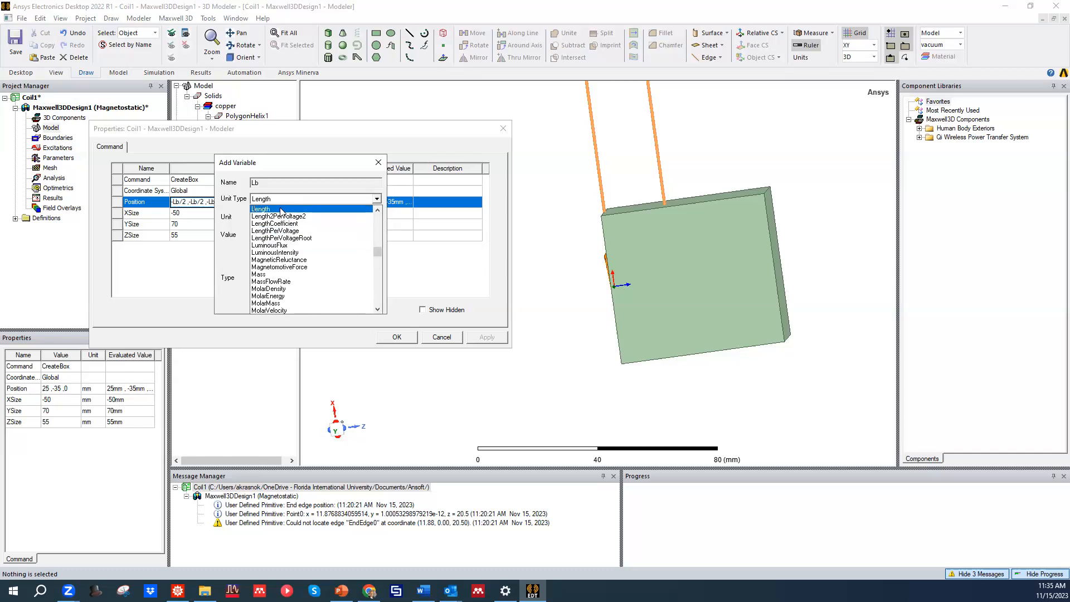
left_click(283, 211)
left_click(274, 222)
left_click(268, 223)
double_click(265, 243)
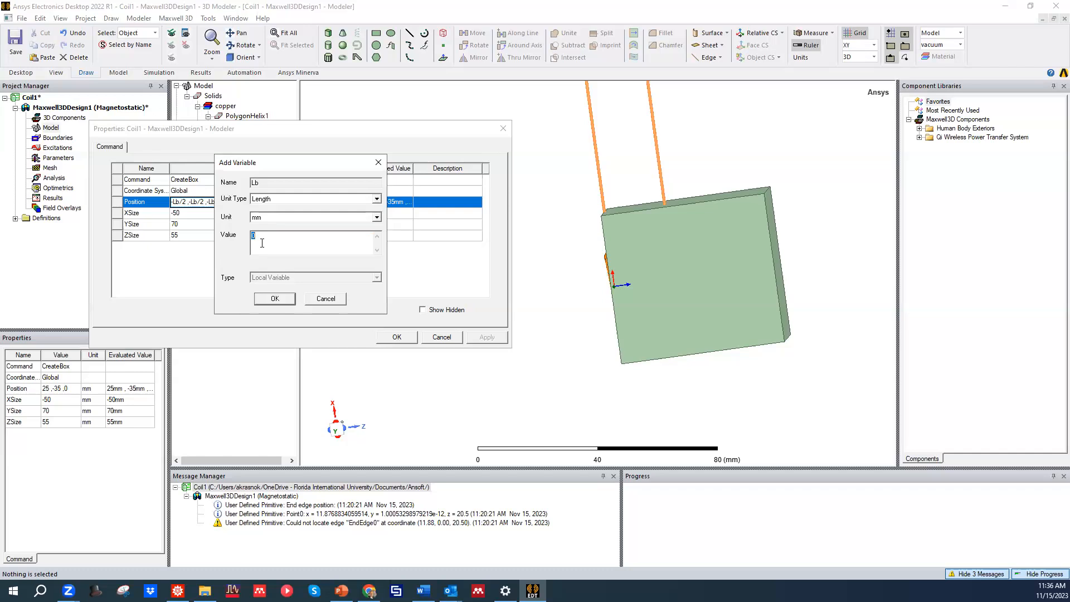
left_click(275, 300)
left_click(483, 336)
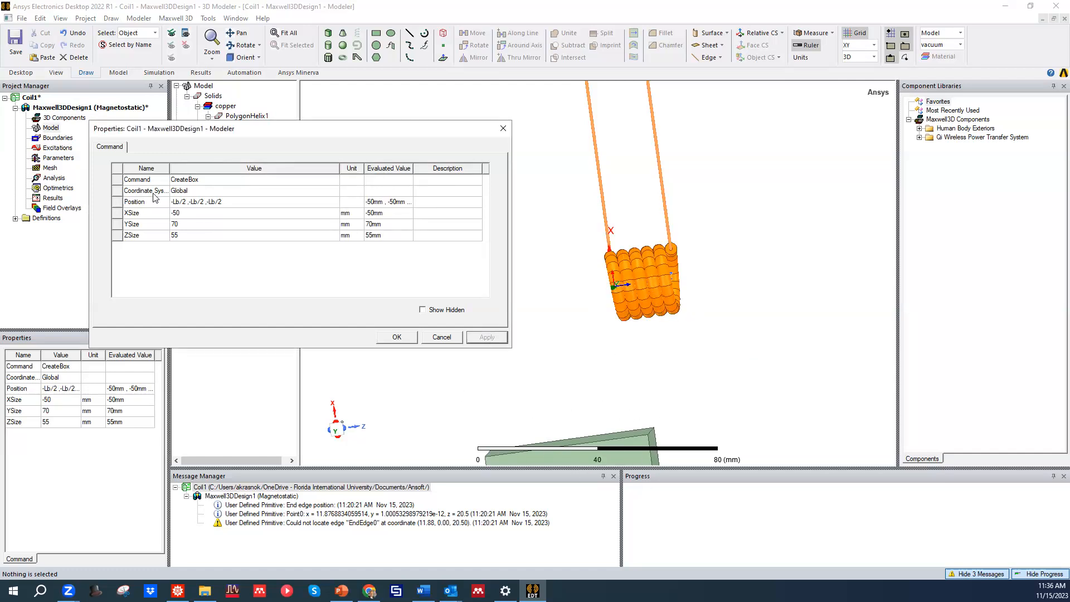
Set the X, Y and Z sizes of Box1 to Lb and apply them
left_click(183, 214)
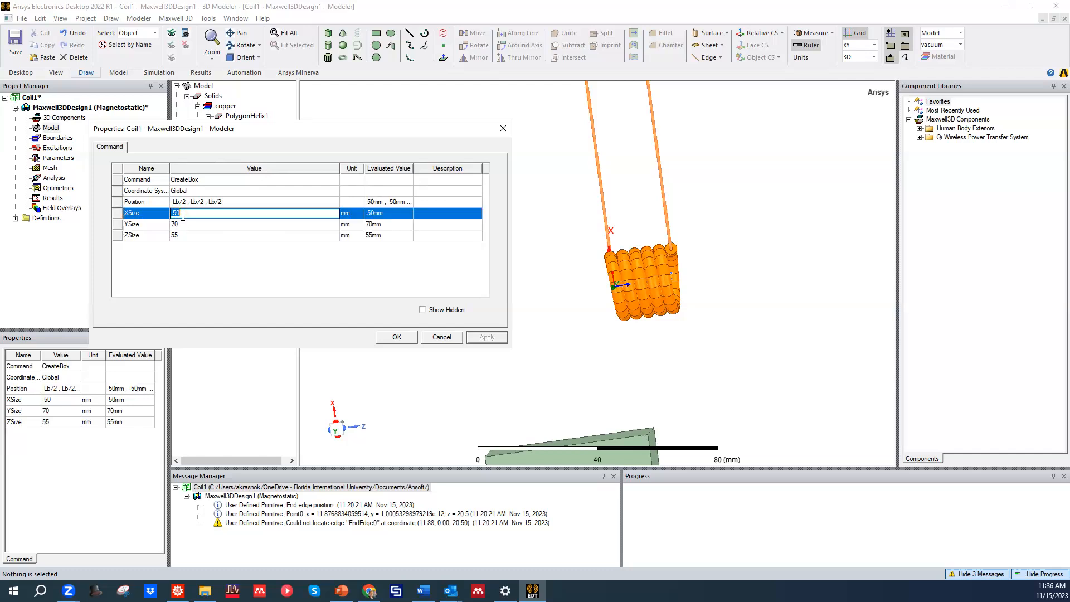
left_click(147, 216)
left_click(188, 215)
type("Lb")
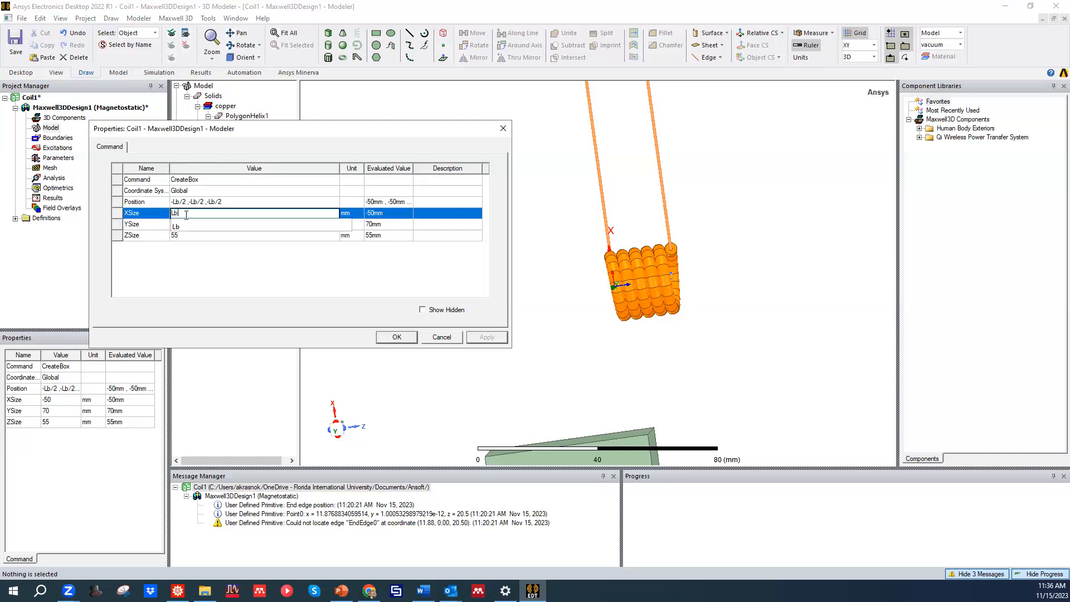
left_click(209, 293)
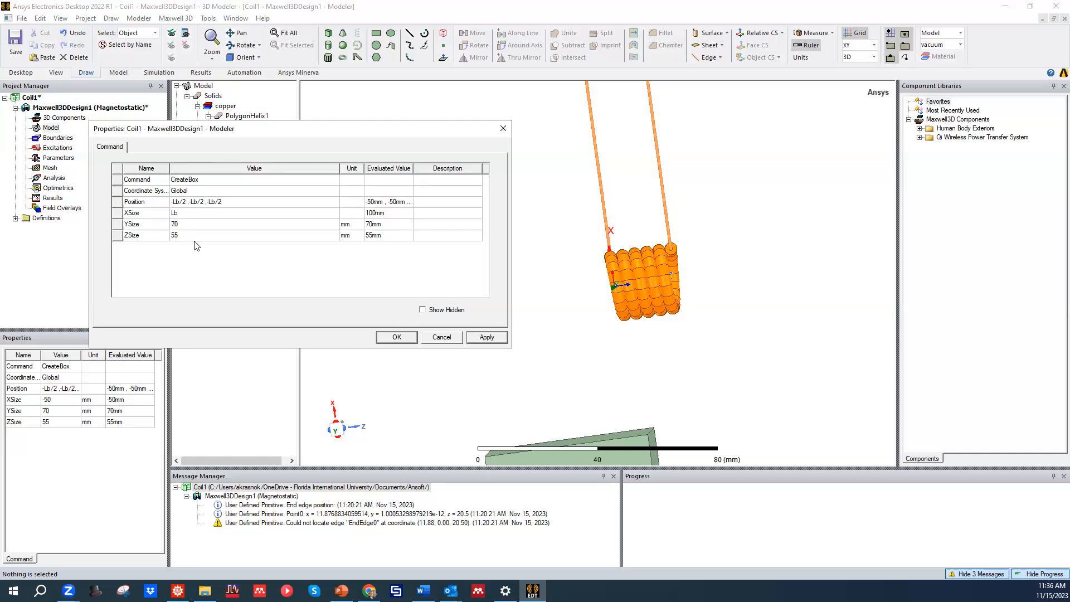
left_click(190, 224)
type("Lb")
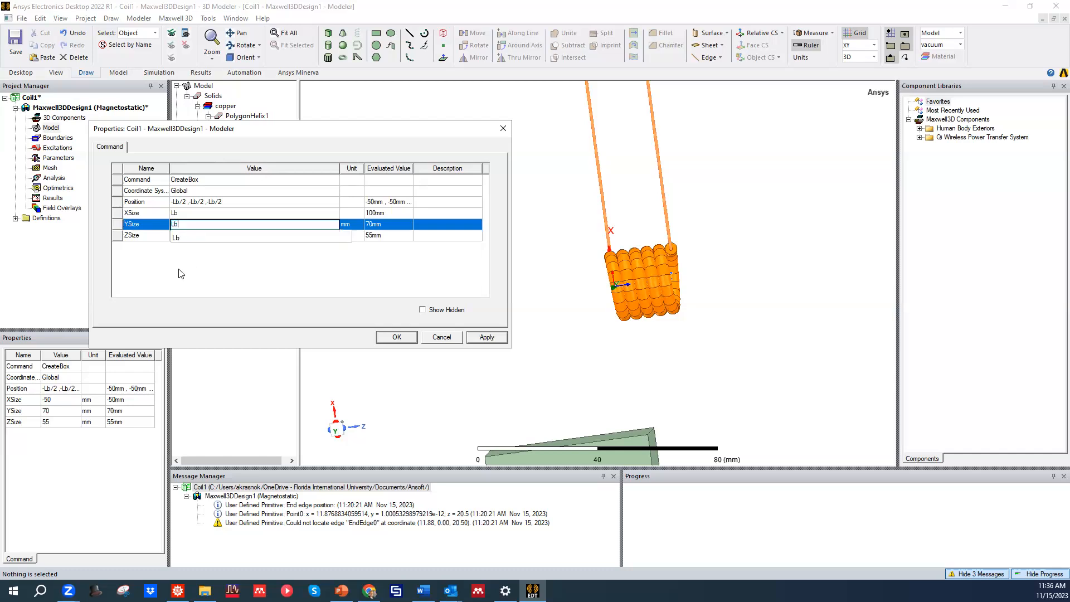
left_click(181, 273)
left_click(184, 234)
type("Lb")
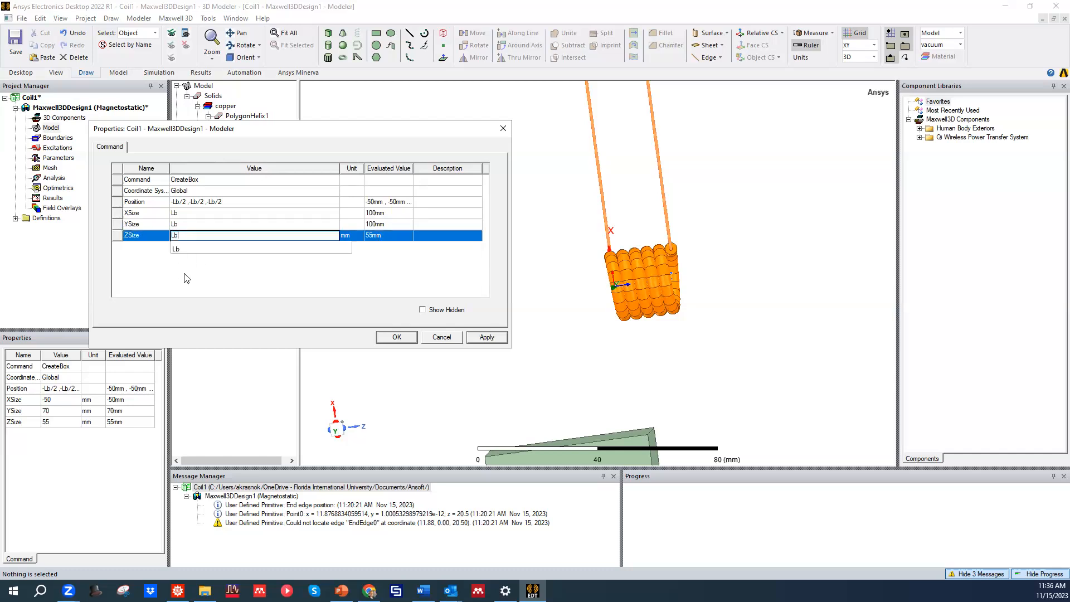
left_click(184, 276)
left_click(499, 340)
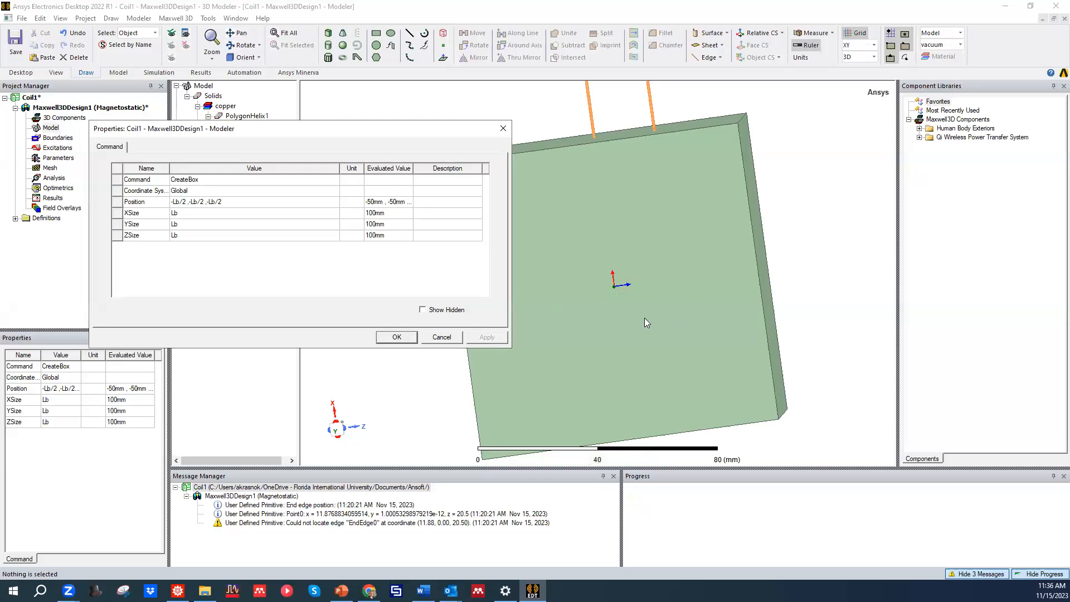
left_click(396, 336)
left_click_drag(554, 296, 521, 287, "alt")
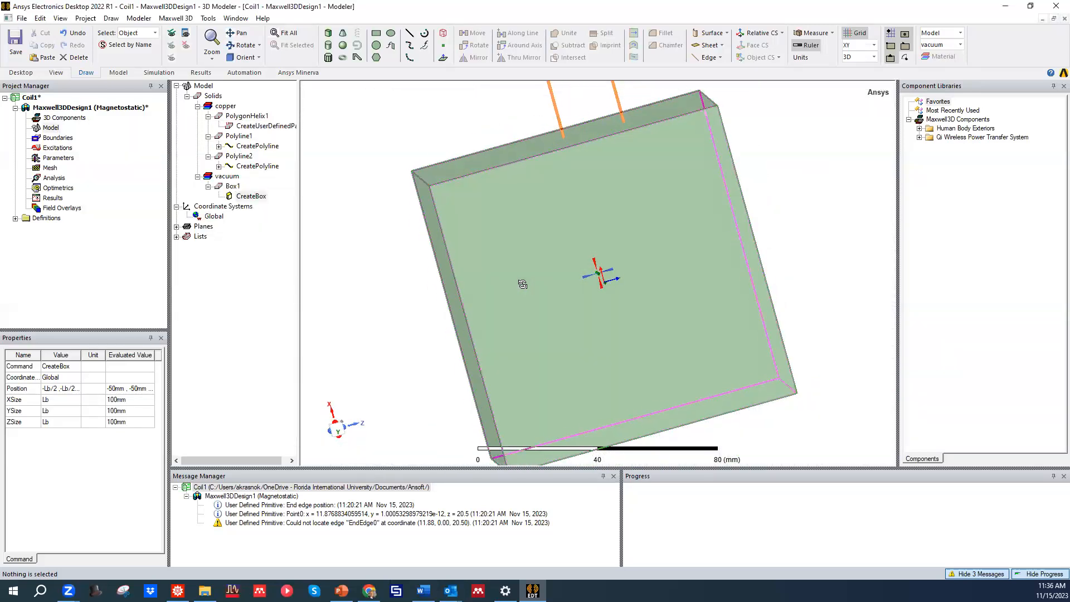
Set the transparency of Box1 to 1 so the coil inside can be seen
left_click(239, 199)
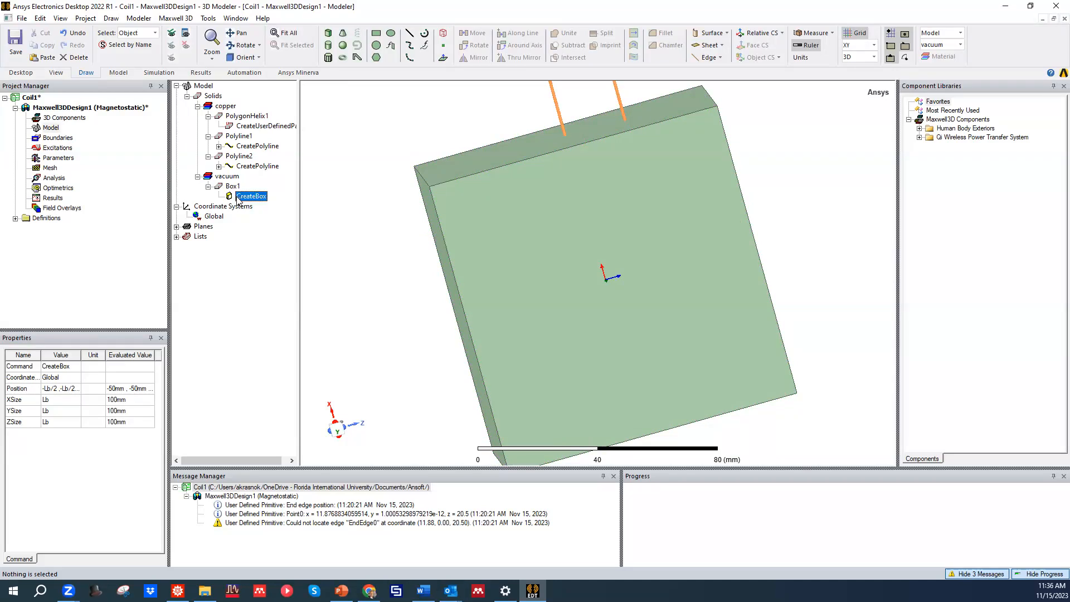
double_click(233, 187)
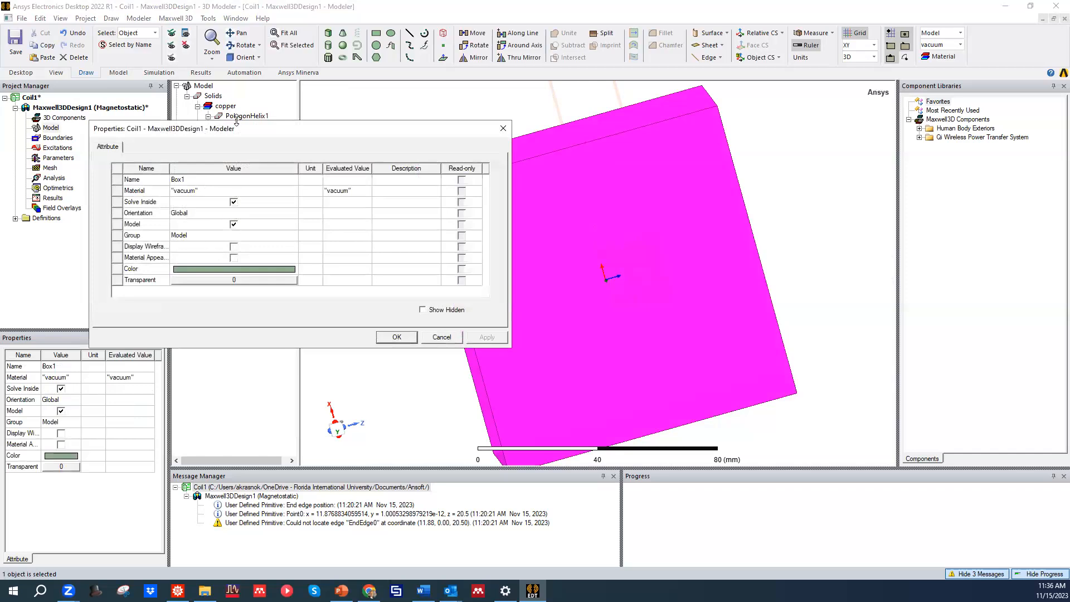
left_click_drag(217, 137, 147, 146)
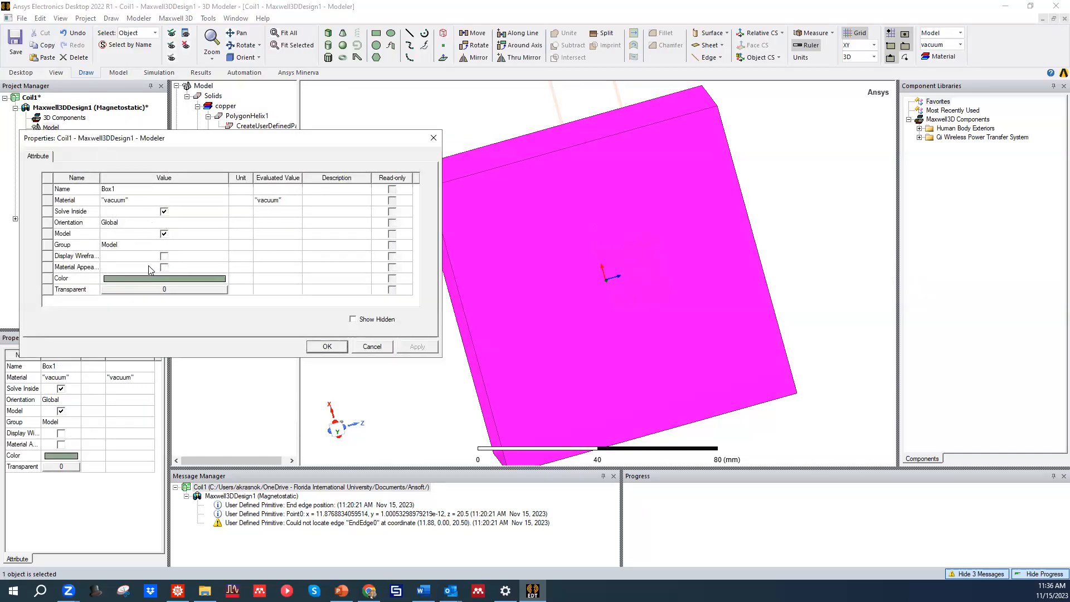
left_click(134, 290)
left_click_drag(167, 245, 271, 249)
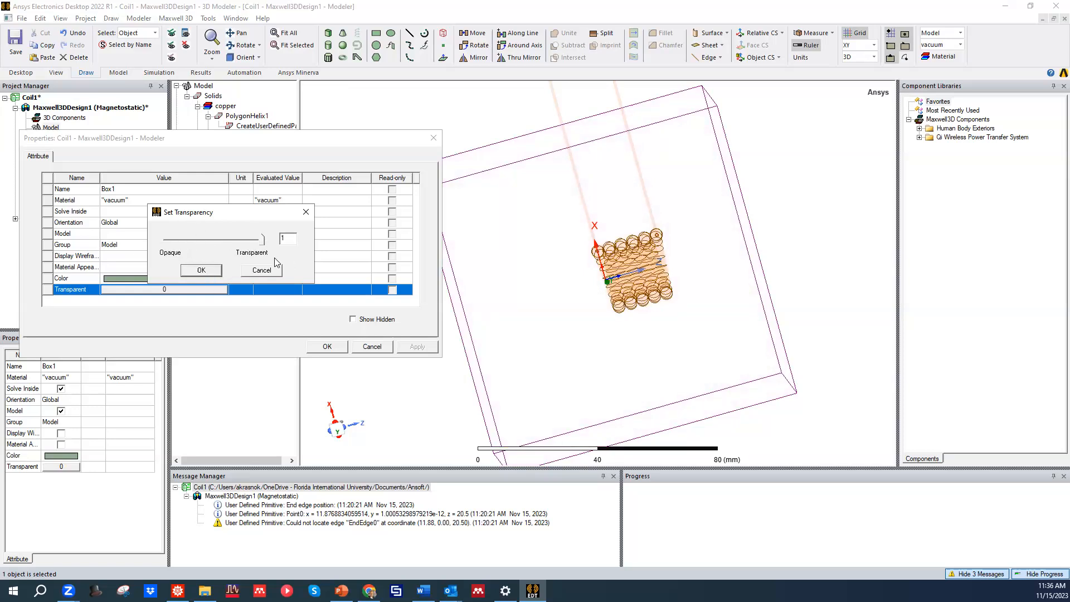
left_click(211, 275)
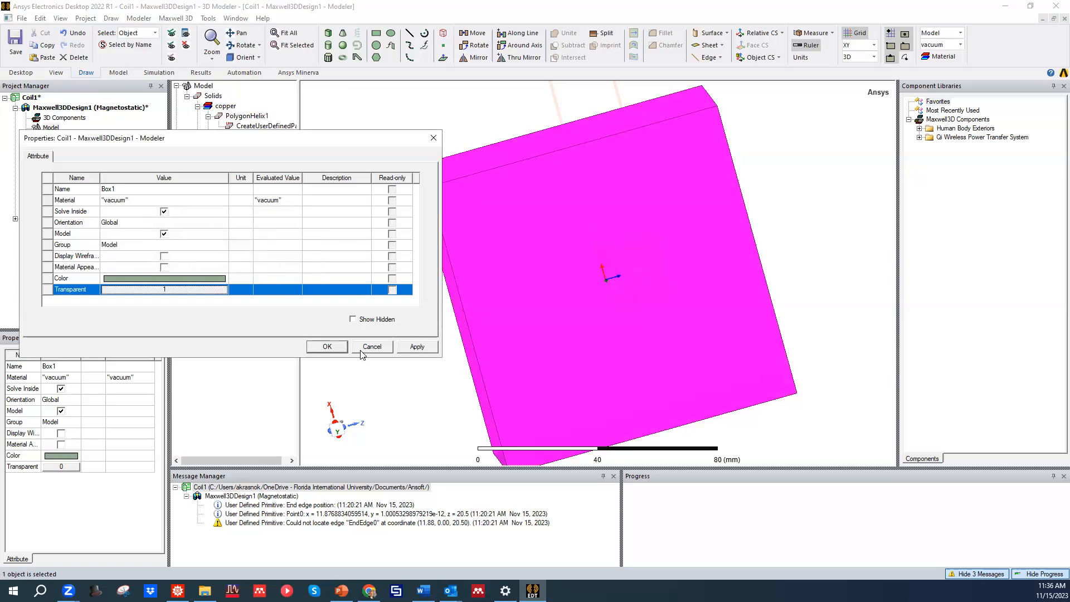
left_click(328, 349)
left_click(398, 337)
middle_click_drag(460, 254, 493, 310)
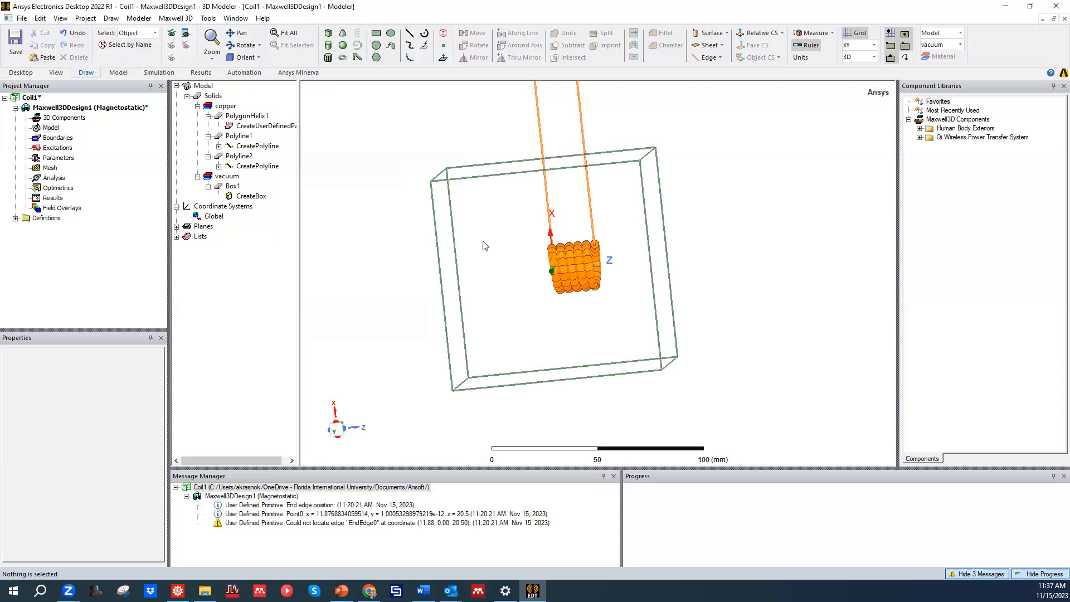
Offset Box1 along Z by changing its position to -Lb/2, -Lb/2, -Lb/2+20mm and apply it
double_click(238, 201)
left_click_drag(314, 140, 286, 151)
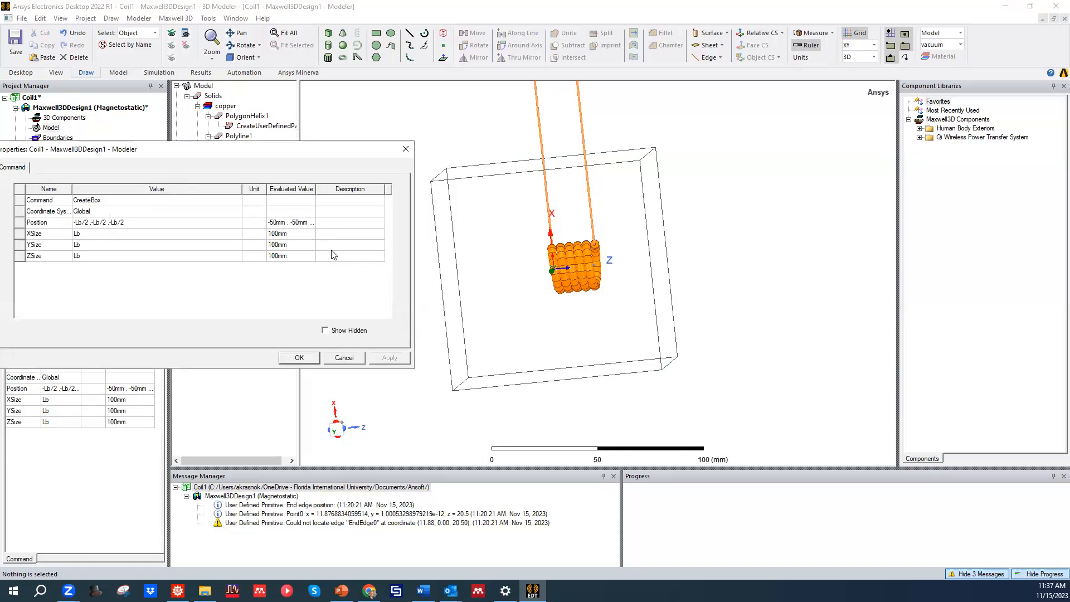
left_click(140, 223)
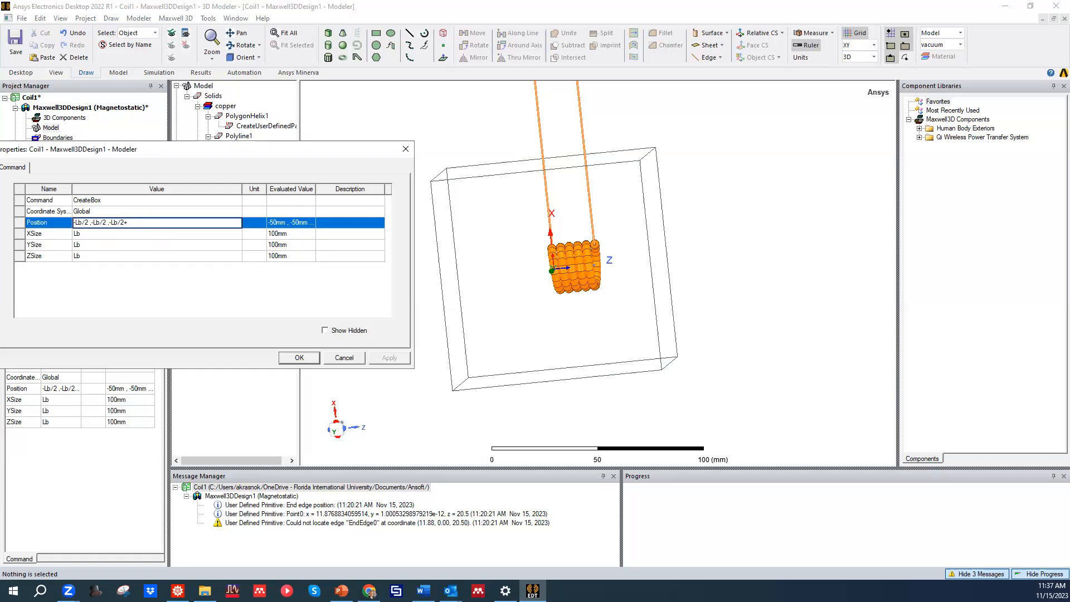
type("+20")
left_click(295, 295)
left_click(390, 358)
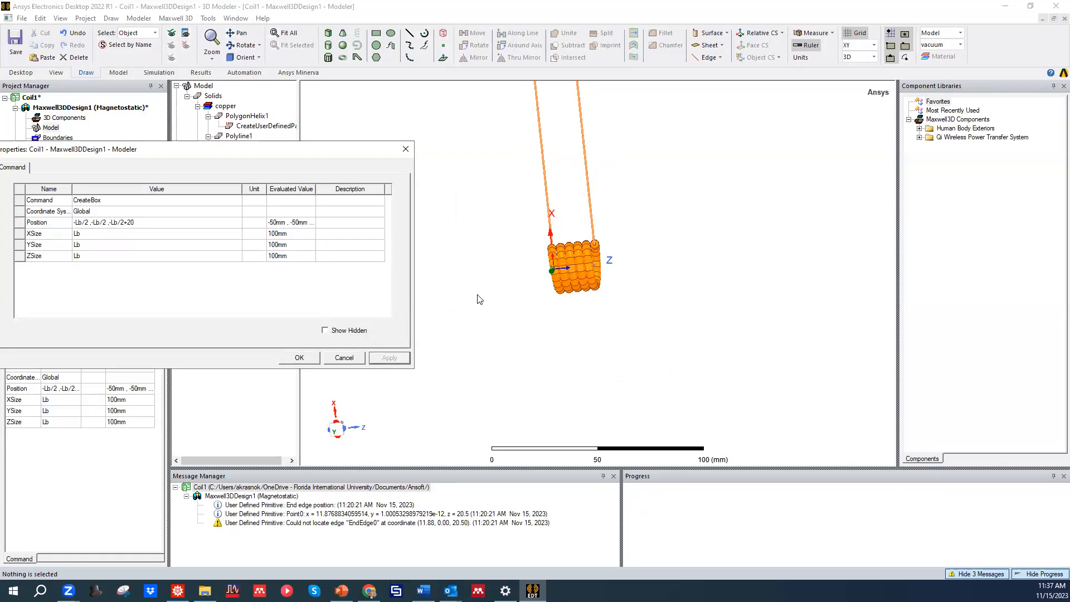
left_click(156, 224)
type("mm")
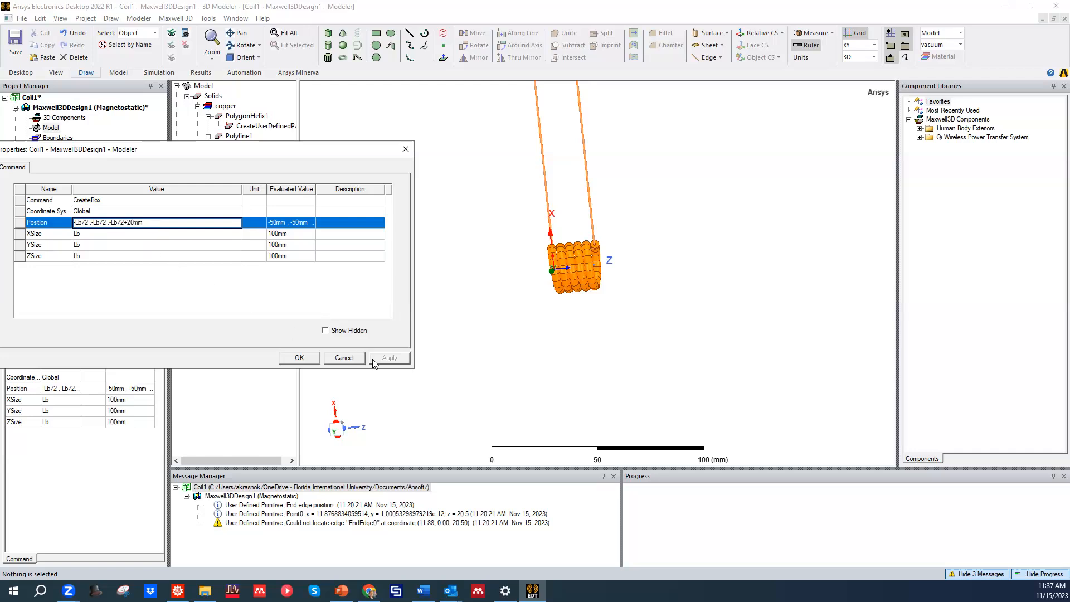
left_click(285, 298)
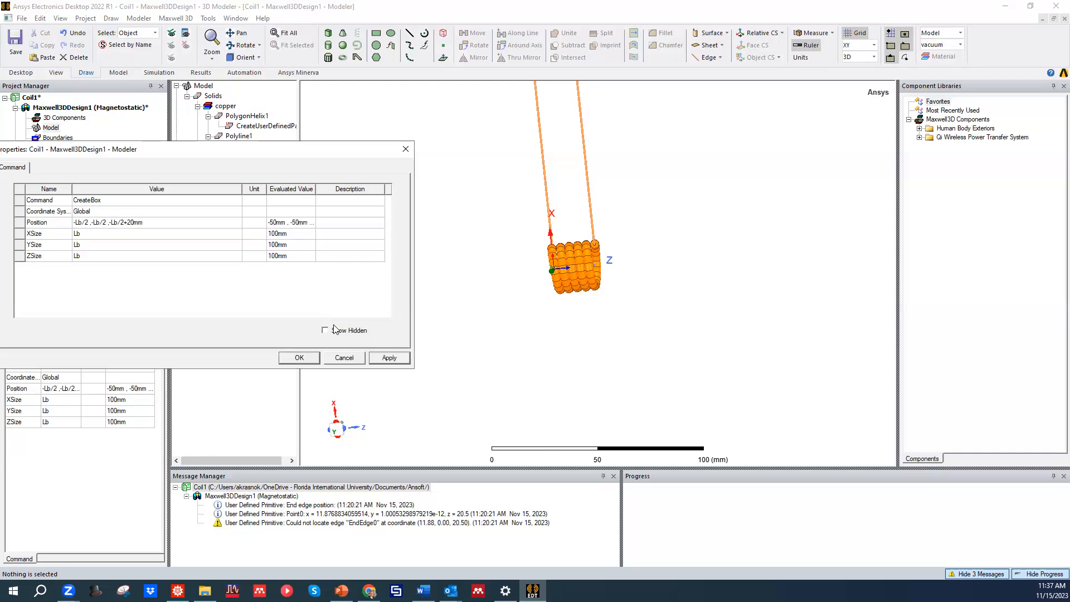
left_click(389, 358)
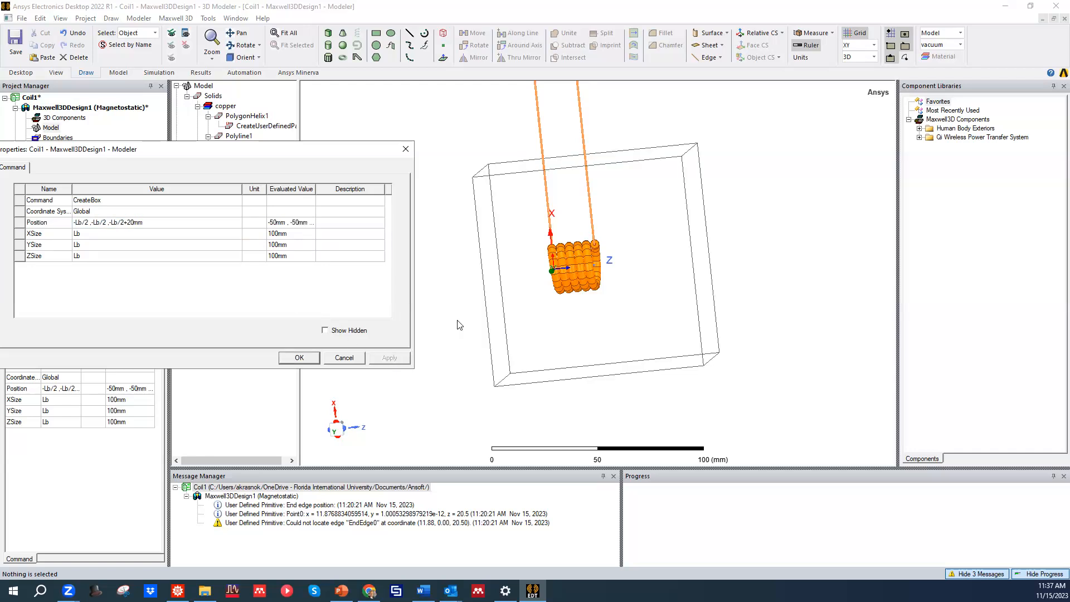
Change the position of Box1 to -Lb/2, -Lb/2, -Lb/2+10mm and apply it
left_click(130, 223)
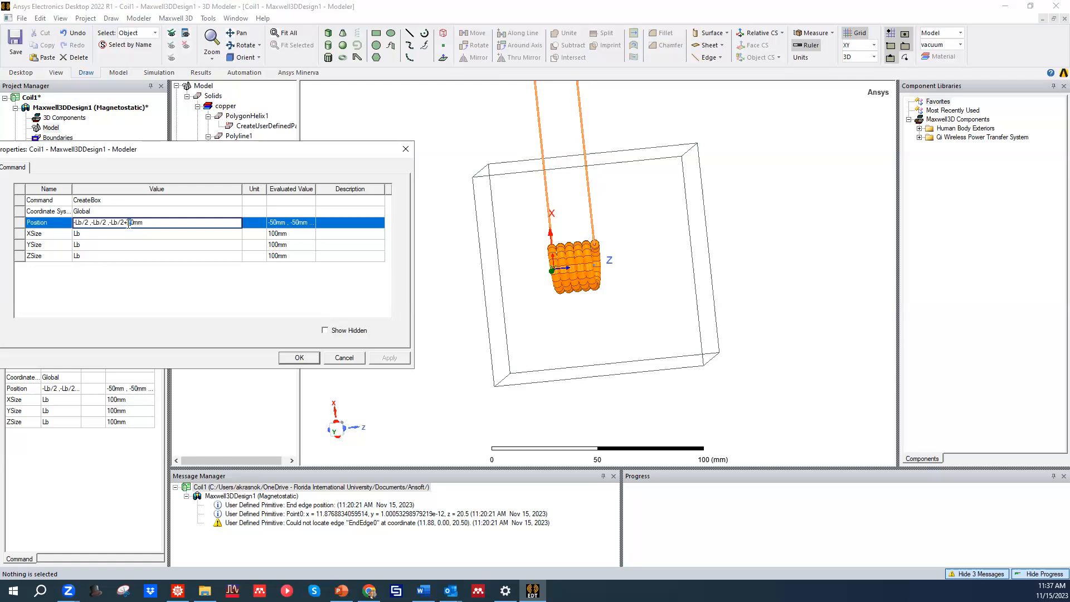
type("1")
left_click(187, 283)
left_click(389, 358)
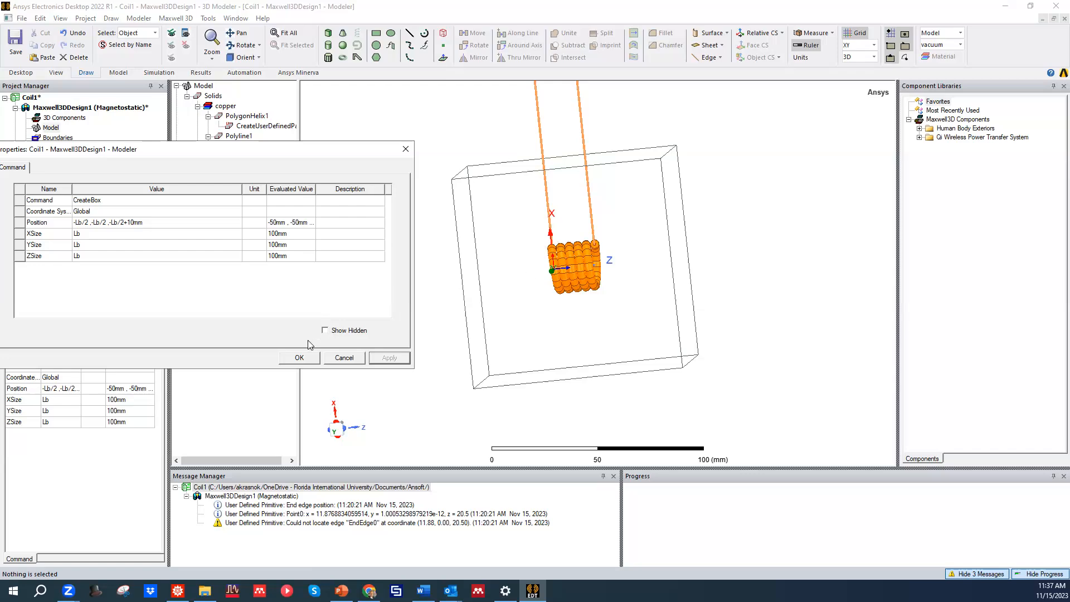
left_click(300, 358)
Unite the solids PolygonHelix1, Polyline1 and Polyline2 into one copper object and clear the selection
left_click_drag(377, 267, 476, 204, "alt")
left_click_drag(528, 238, 587, 303, "alt")
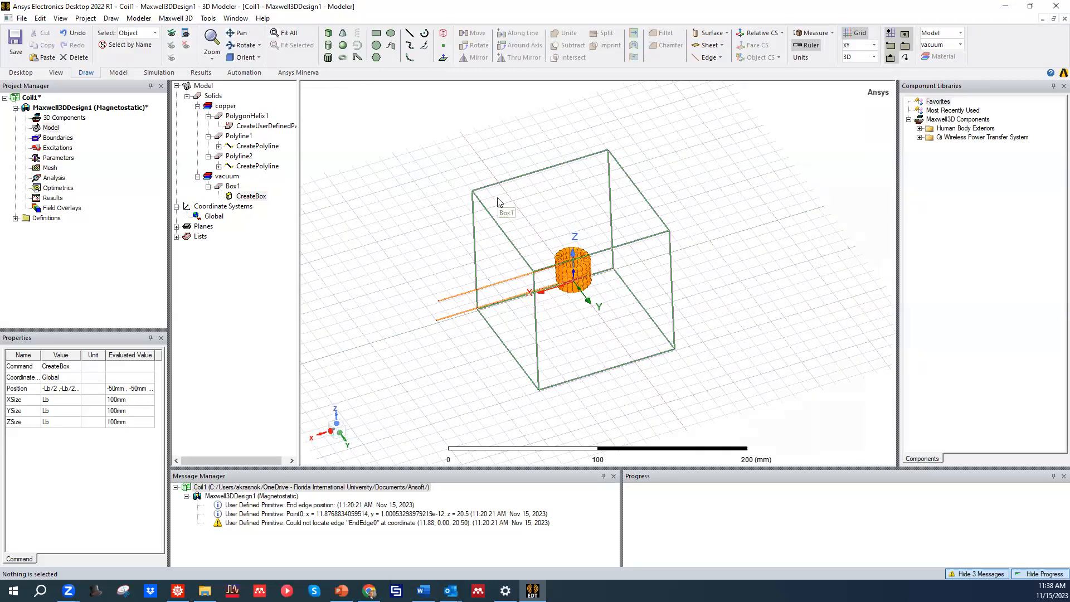
scroll(569, 327, "up", 1)
scroll(568, 327, "up", 1)
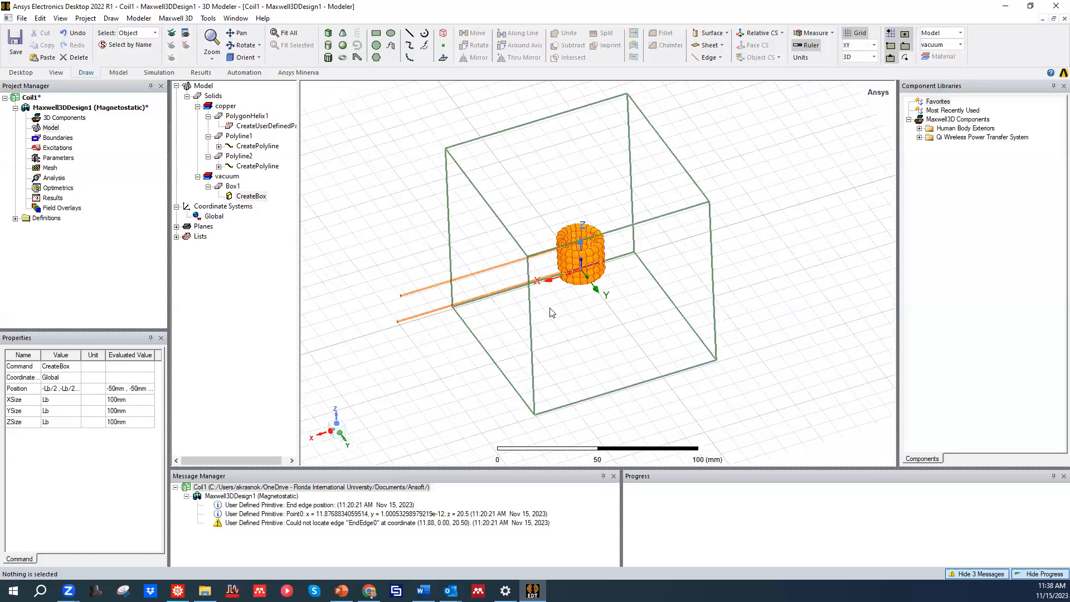
scroll(552, 309, "up", 2)
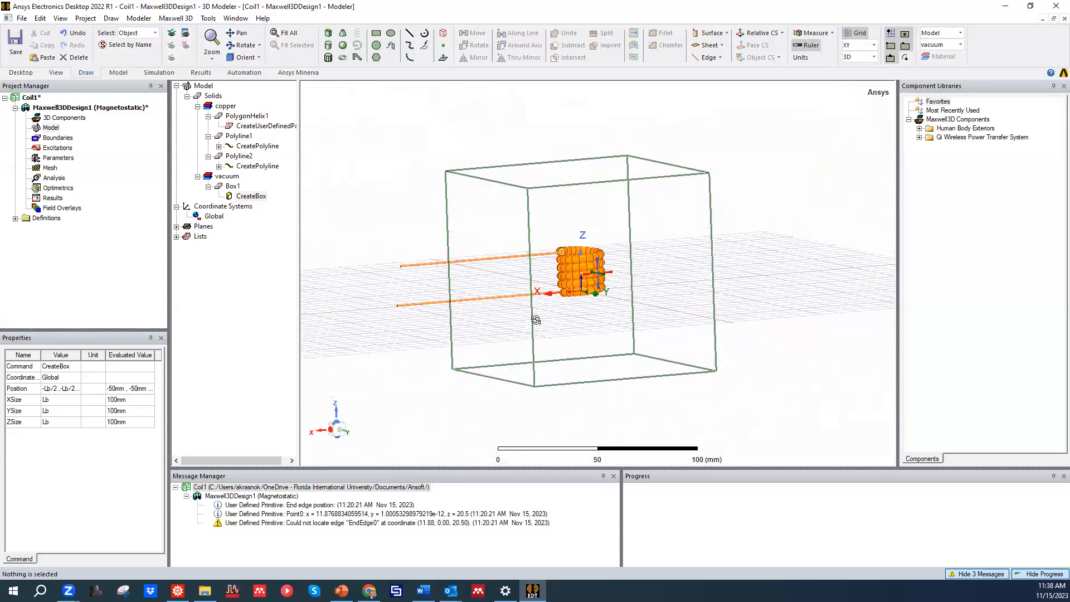
left_click(248, 116)
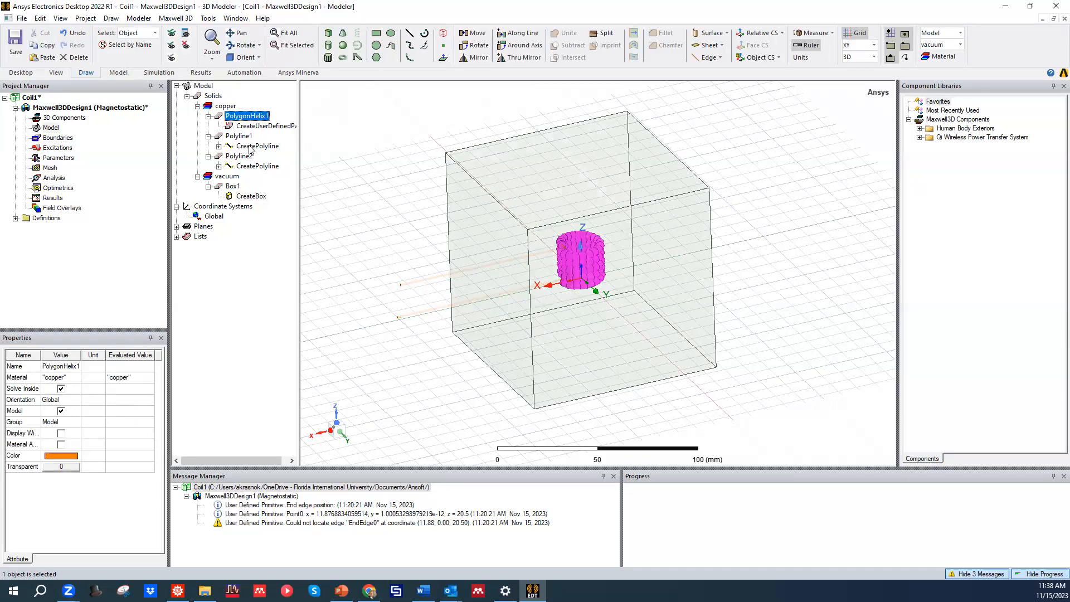
left_click(244, 136)
left_click(242, 157)
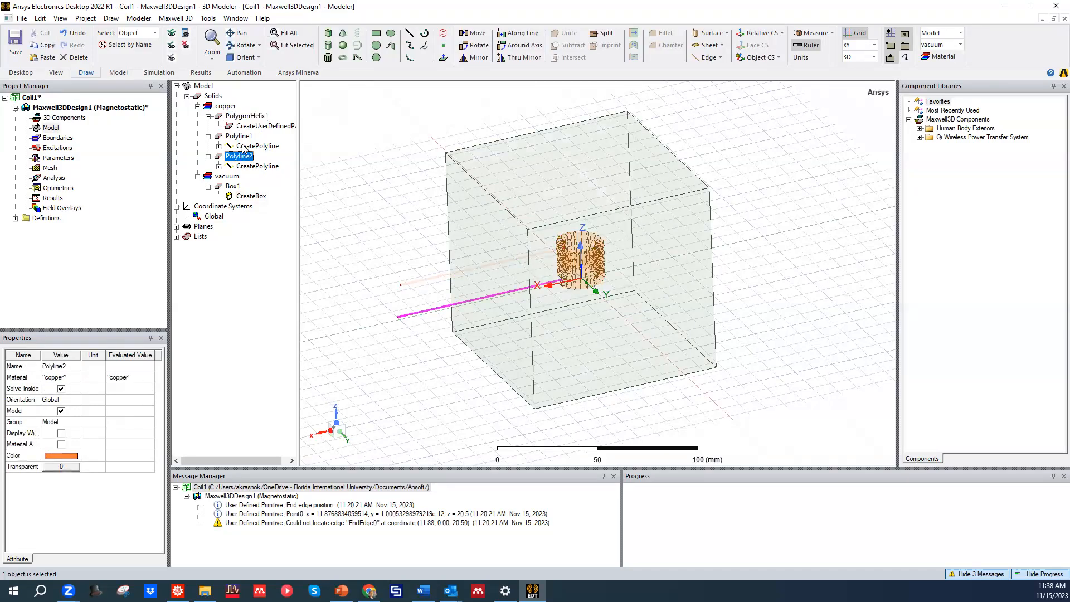
left_click(244, 117)
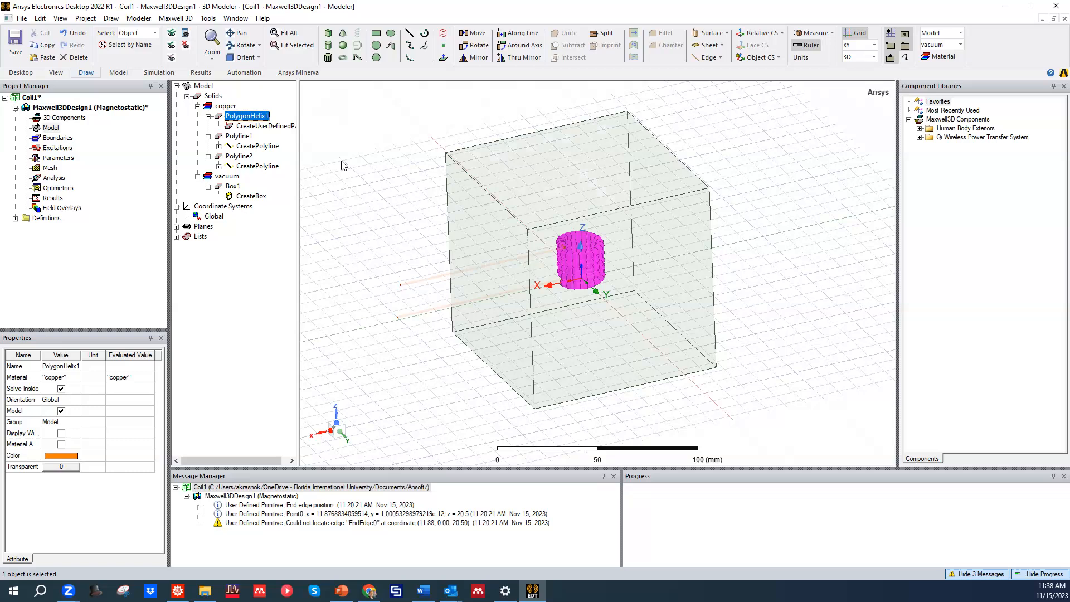
left_click(240, 137, "ctrl")
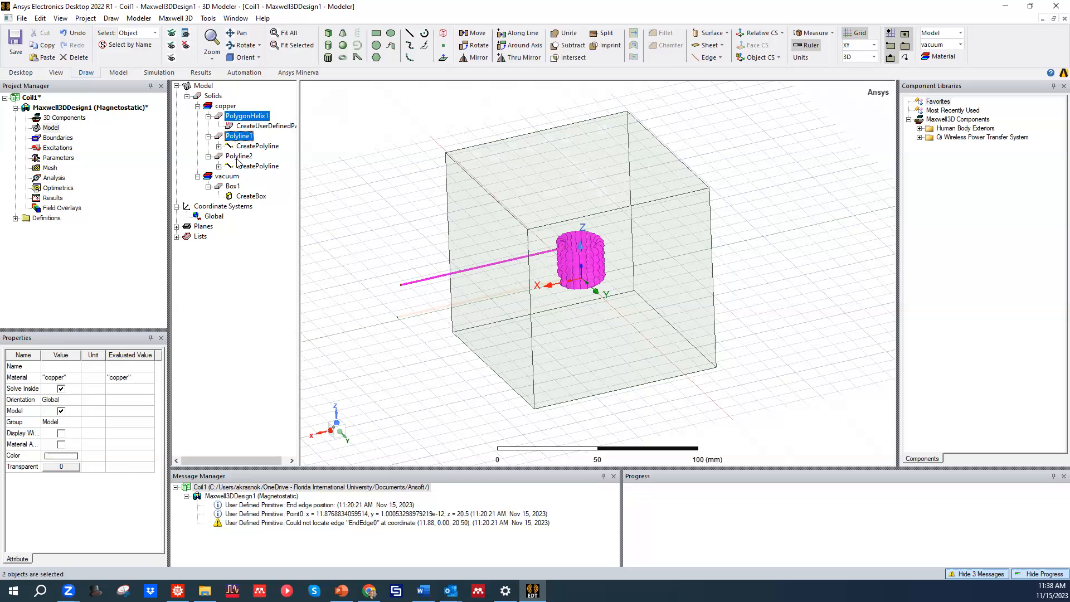
left_click(240, 156, "ctrl")
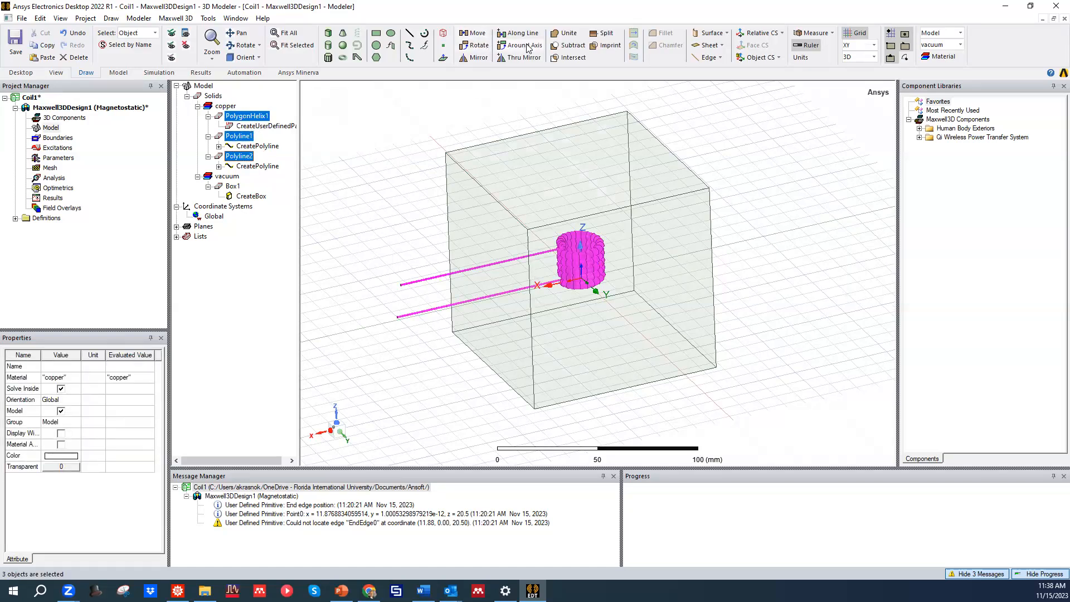
left_click(569, 35)
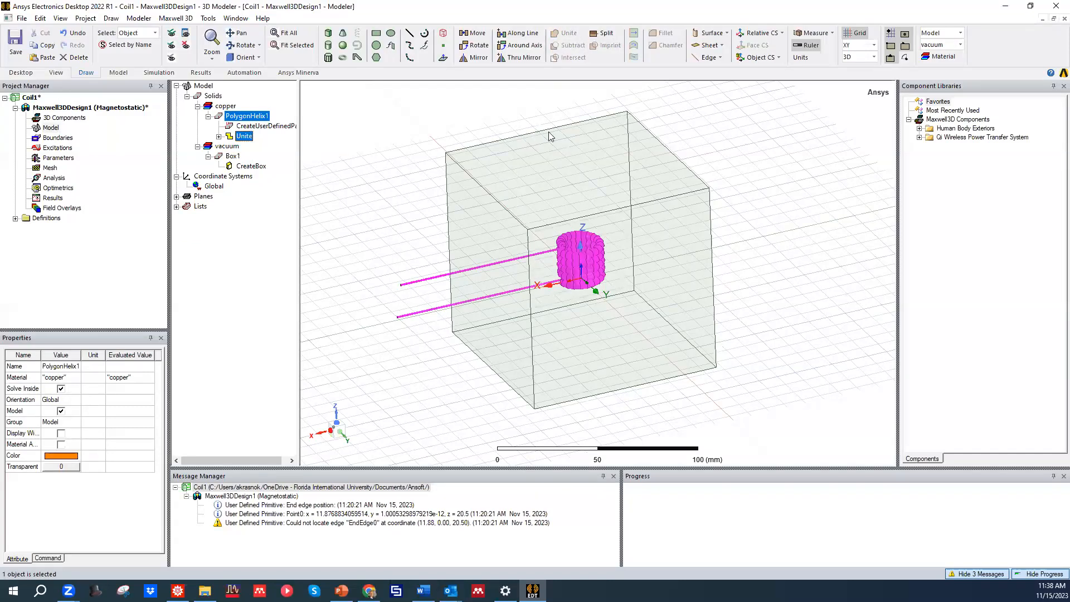
left_click(465, 115)
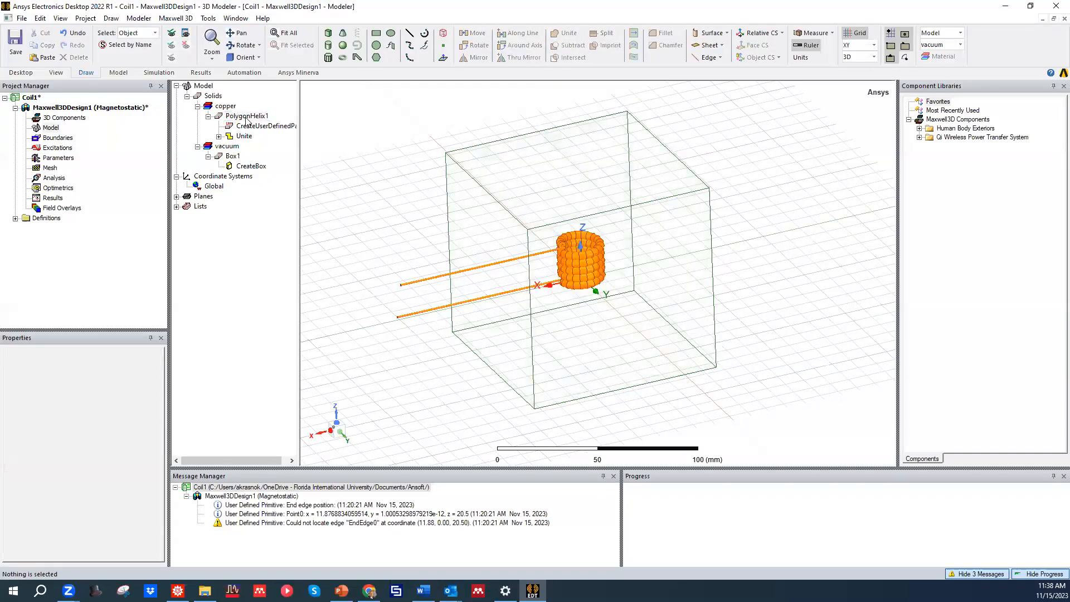
Examine the united coil and its leads relative to the surrounding vacuum box from several angles
left_click(247, 117)
left_click_drag(453, 199, 411, 295, "alt")
left_click(450, 261)
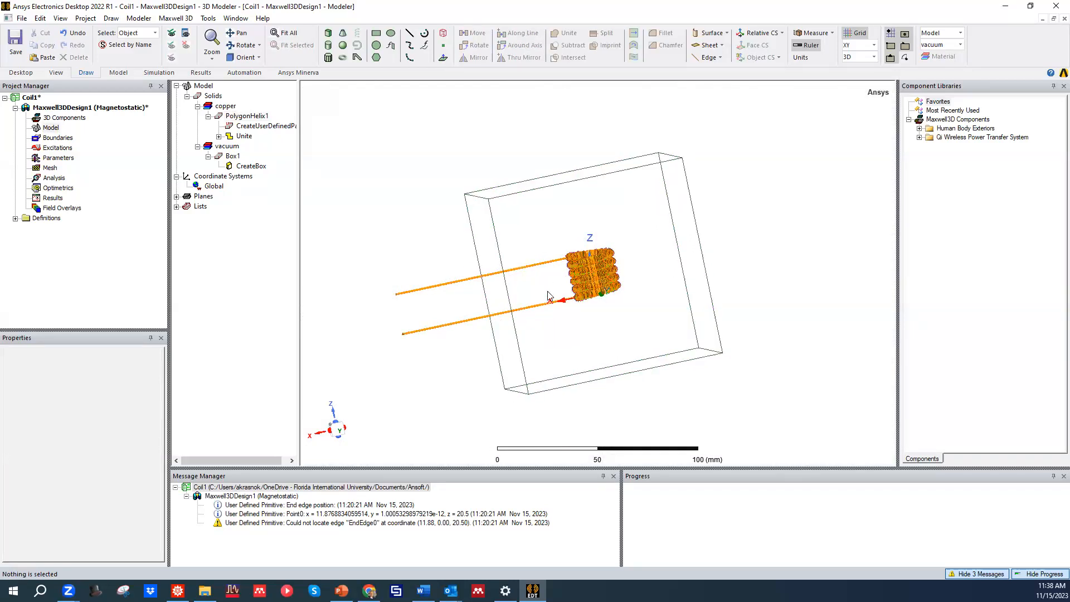
left_click_drag(420, 295, 487, 187, "alt")
left_click_drag(666, 216, 626, 277, "alt")
scroll(638, 200, "up", 3)
scroll(642, 182, "down", 4)
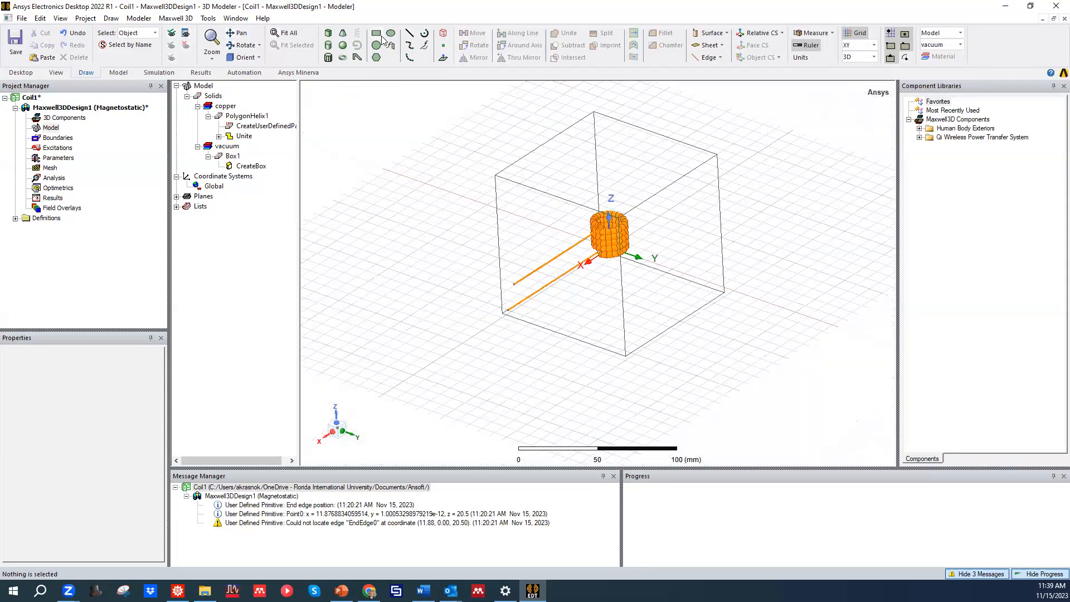
Start drawing a second box from the corner of Box1 at 50, -50, 60 mm and bring up the grid plane options
left_click(328, 33)
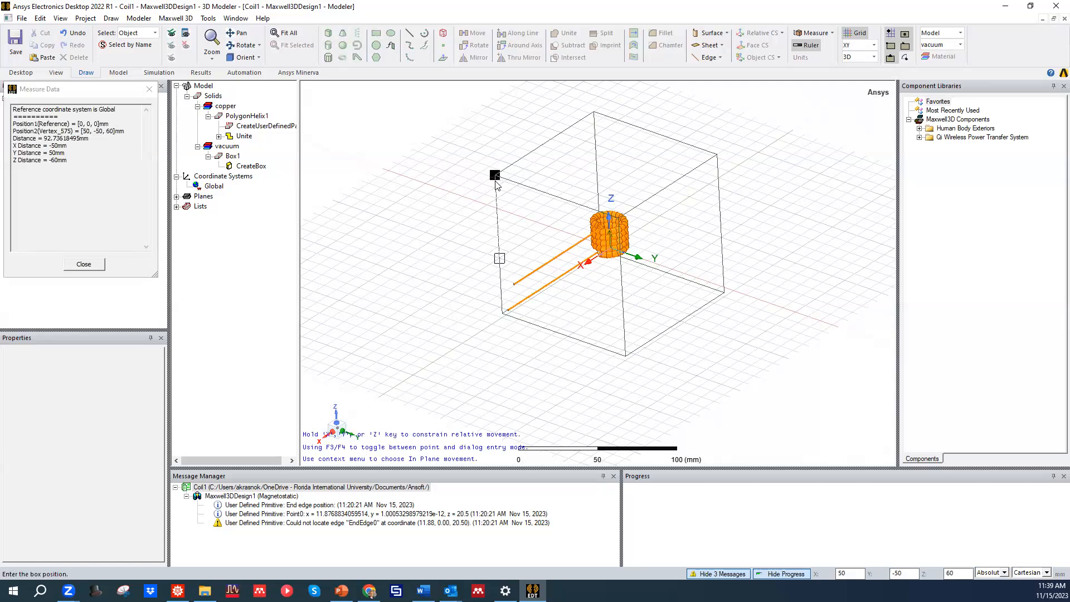
scroll(495, 181, "up", 2)
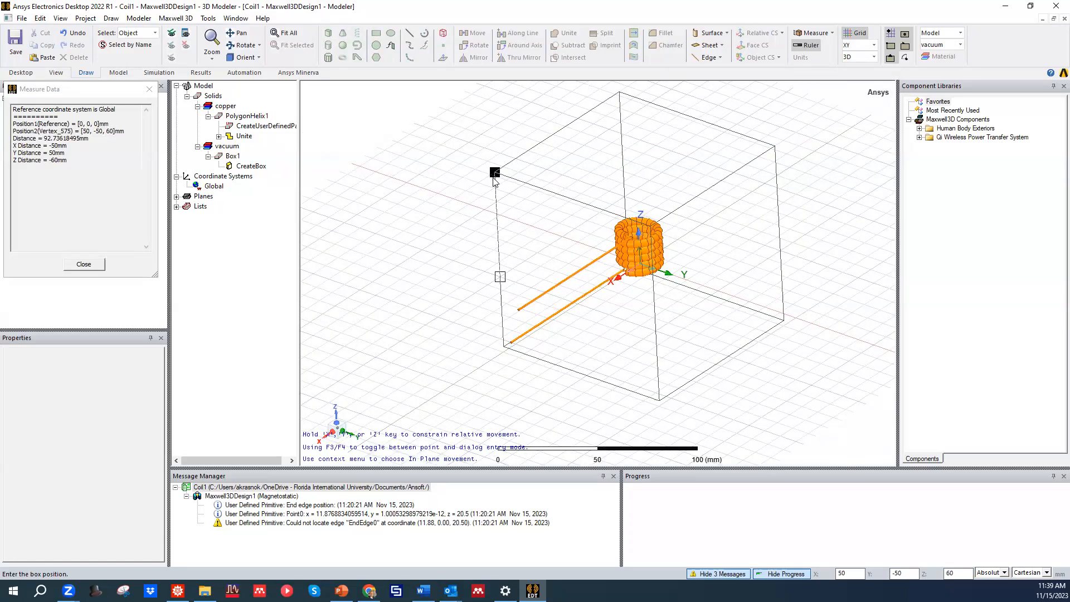
left_click(494, 173)
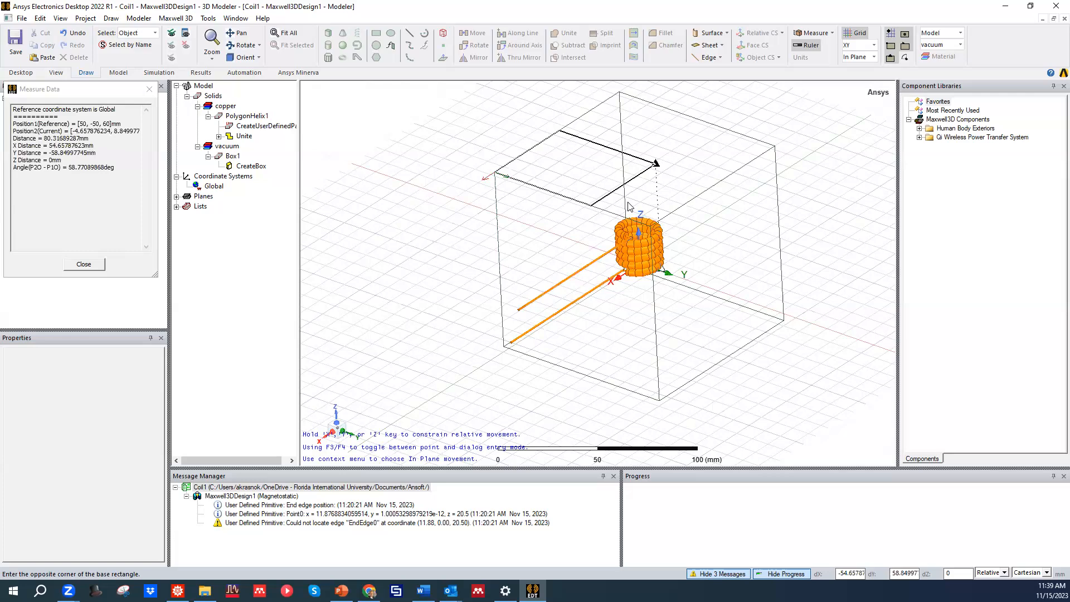
left_click_drag(670, 287, 498, 219, "alt")
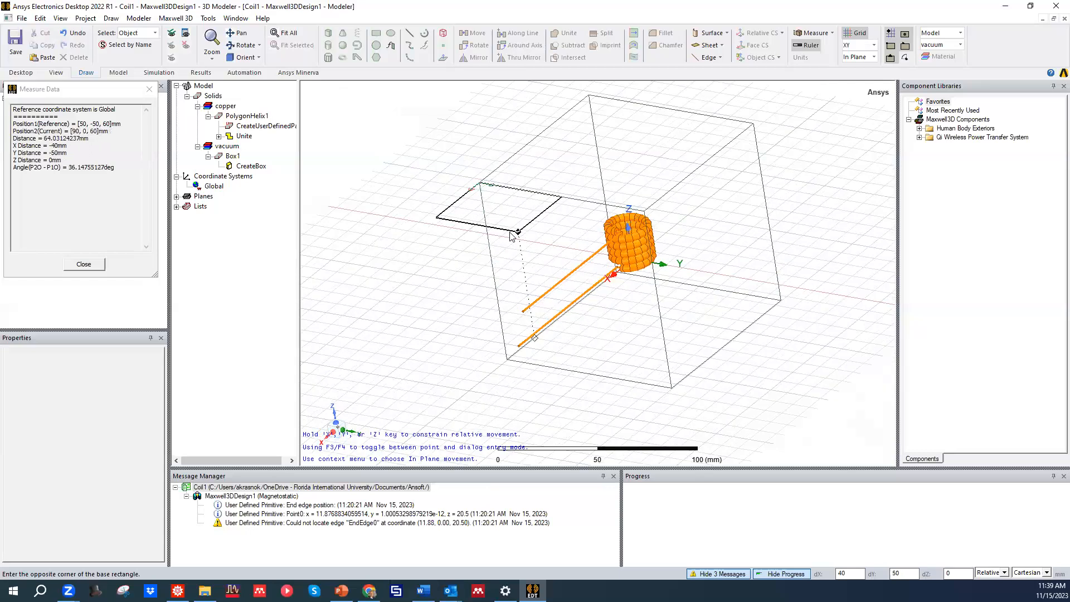
right_click(469, 264)
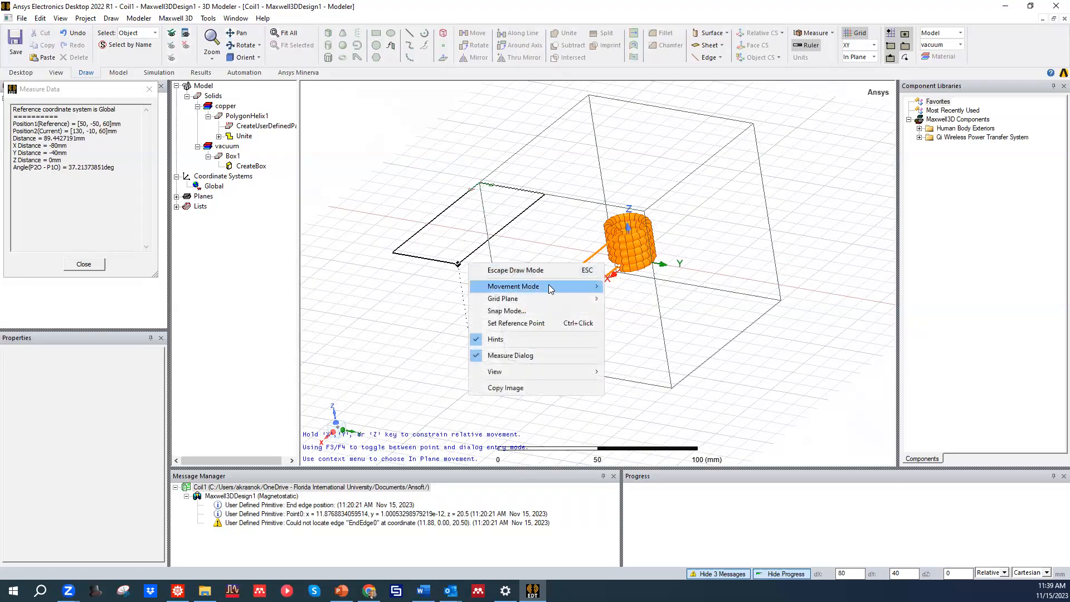
mouse_move(563, 288)
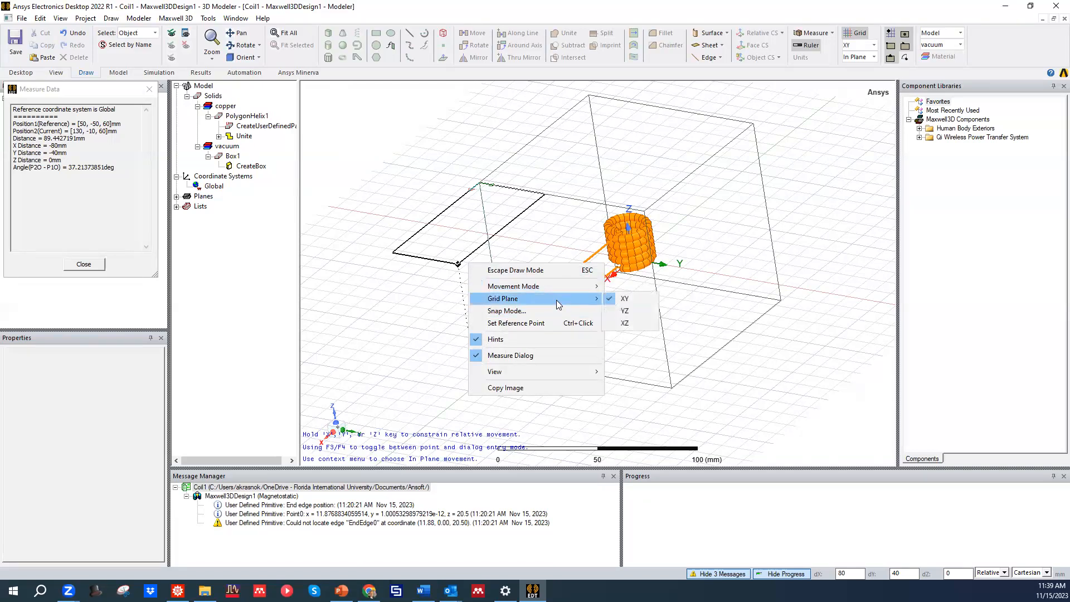
Draw a box on the YZ grid plane over the vacuum box's front X face, extending about 70 mm outward along X around the coil leads
left_click(637, 310)
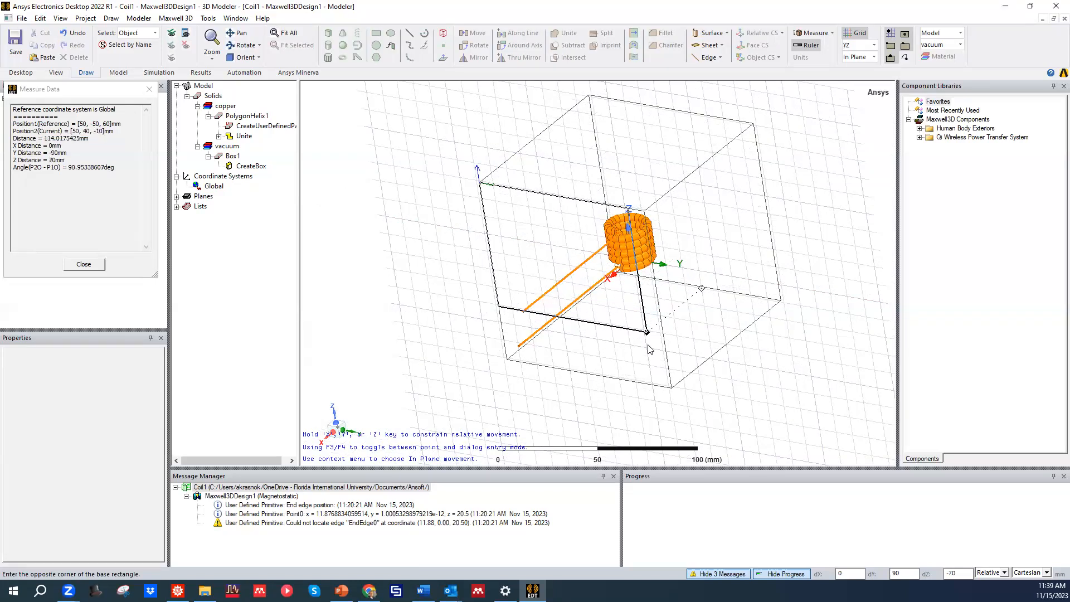
middle_click_drag(670, 389, 505, 341)
left_click(672, 382)
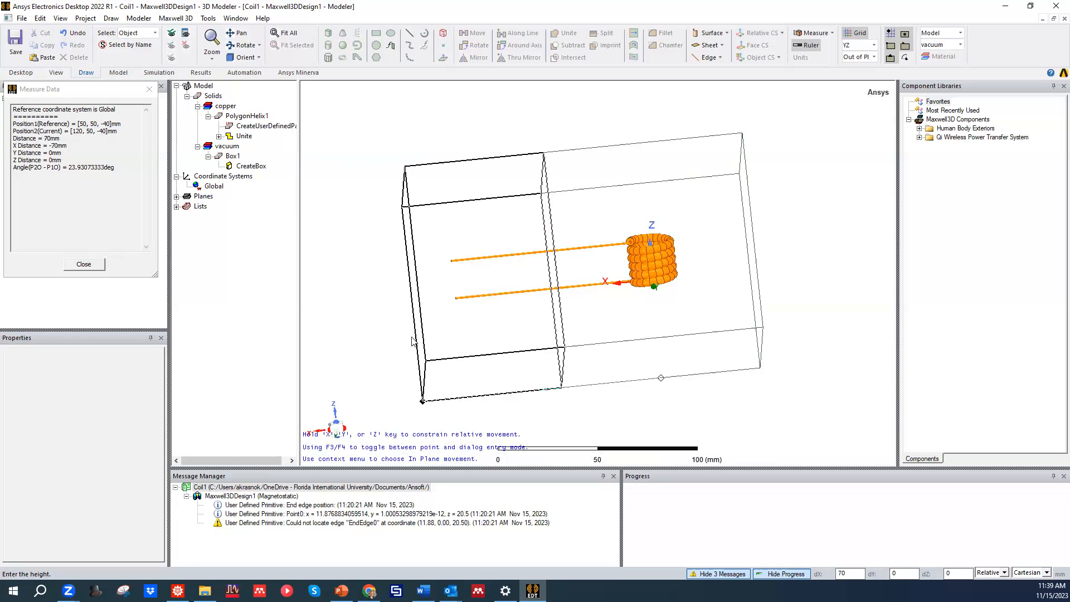
left_click(382, 329)
left_click_drag(558, 331, 541, 280, "alt")
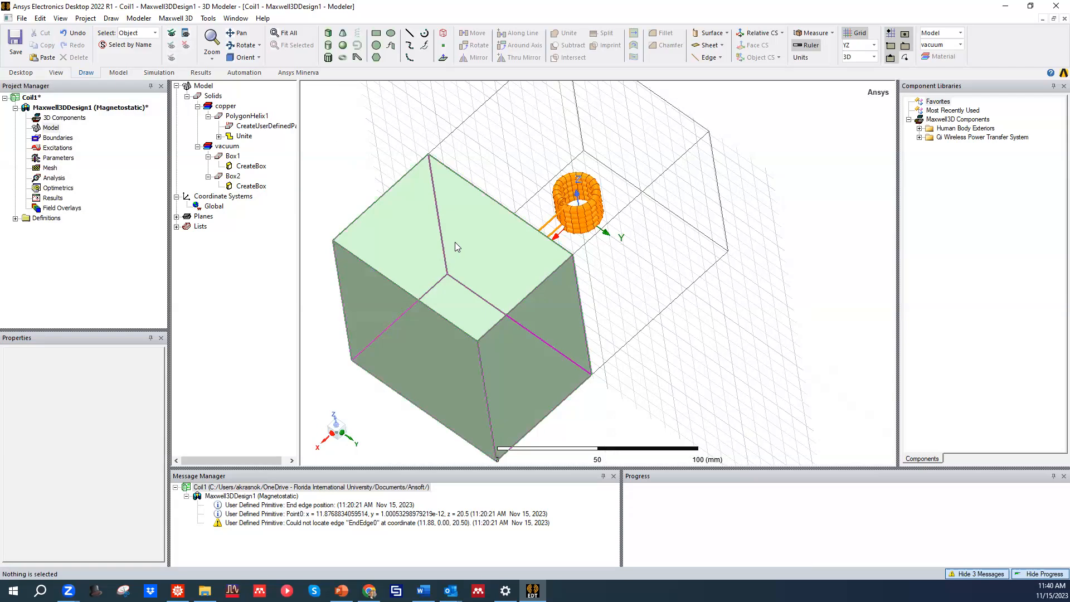
Subtract Box2 from PolygonHelix1, using the helix as the blank part and Box2 as the tool part without cloning
left_click(233, 176)
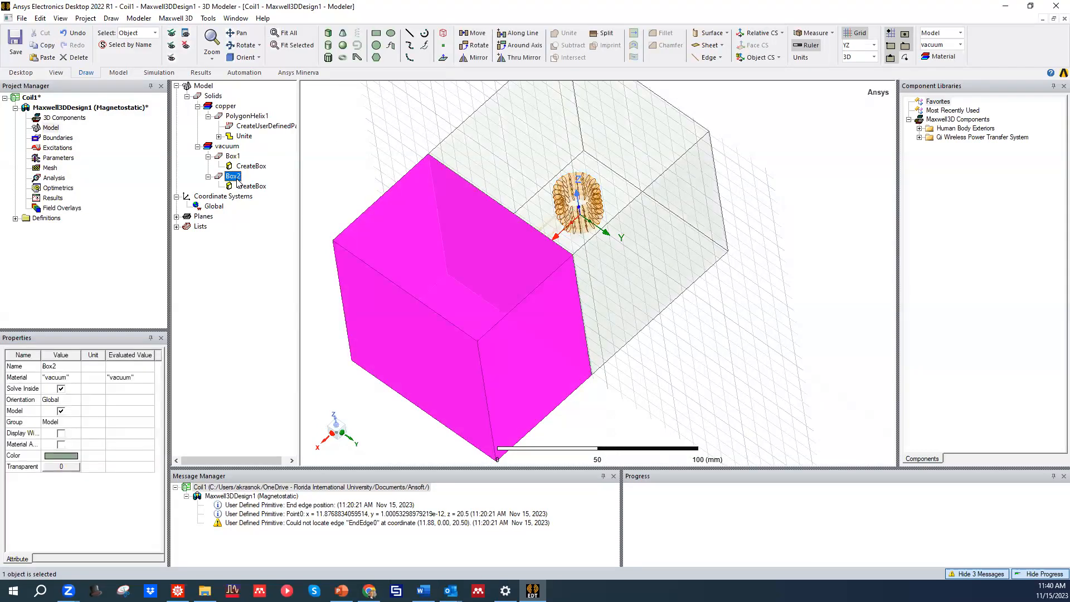
left_click(246, 116, "ctrl")
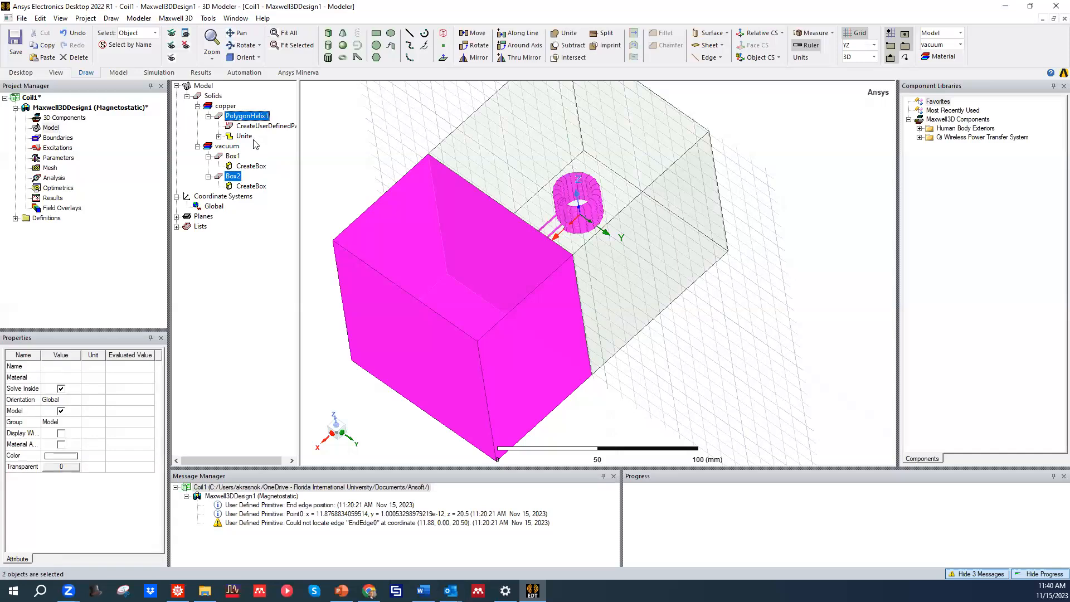
middle_click_drag(550, 252, 511, 216)
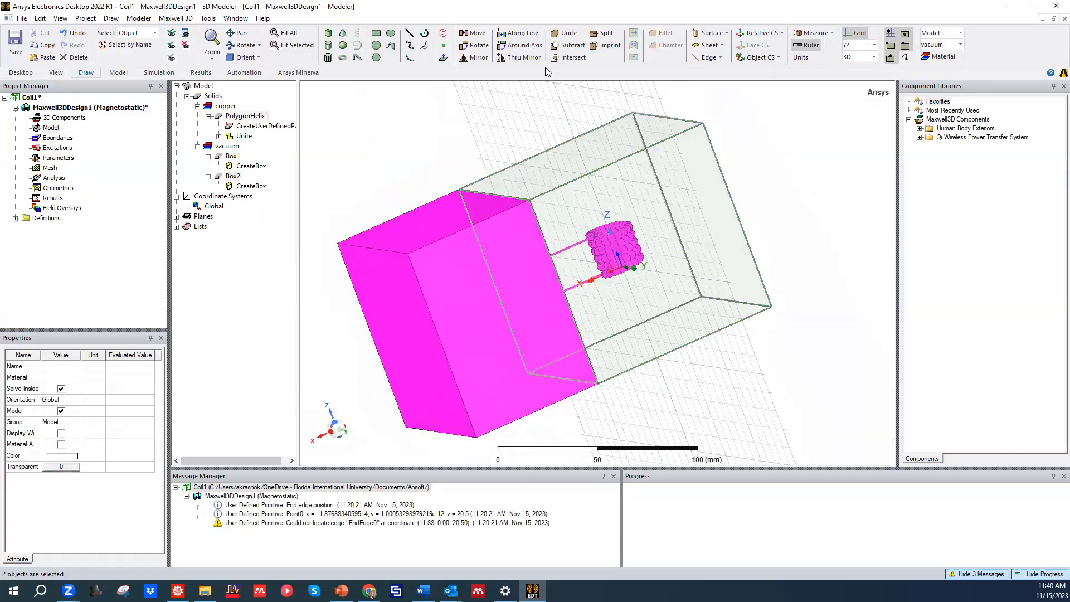
left_click(570, 46)
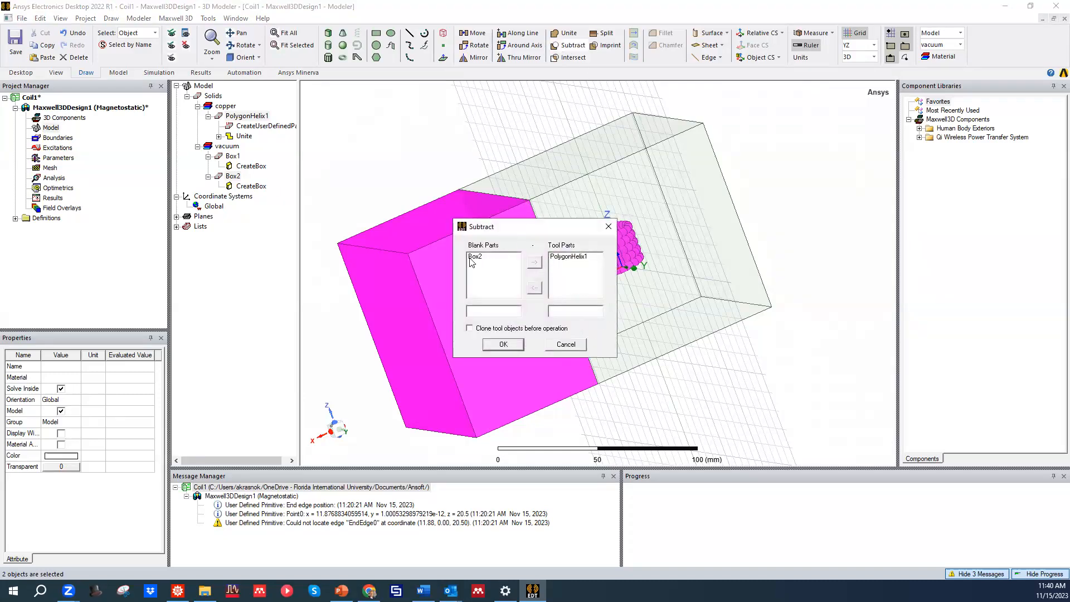
left_click(567, 258)
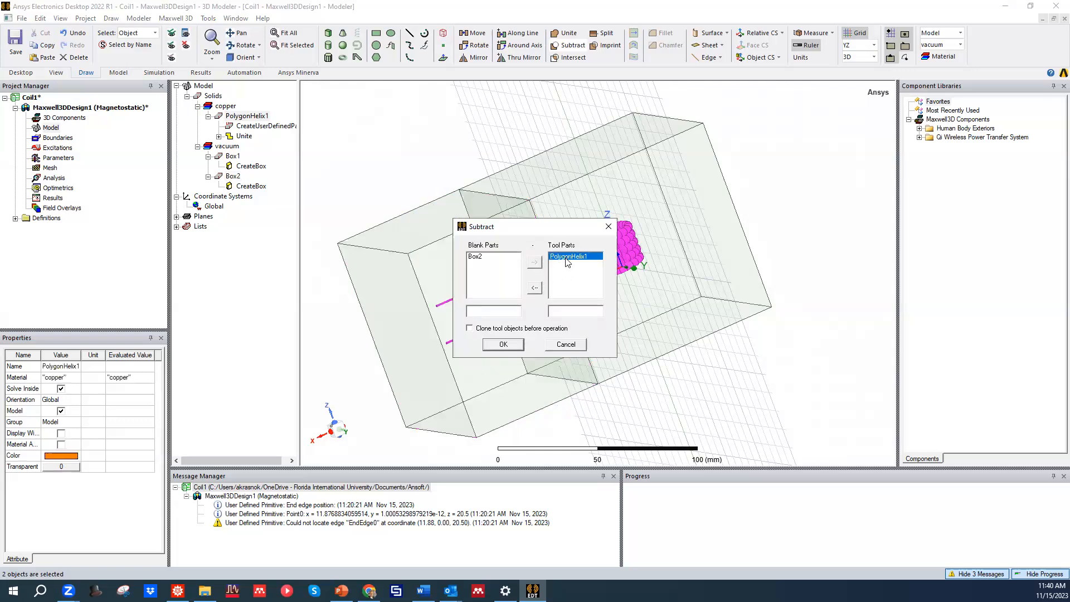
left_click(536, 287)
left_click(475, 257)
left_click(534, 261)
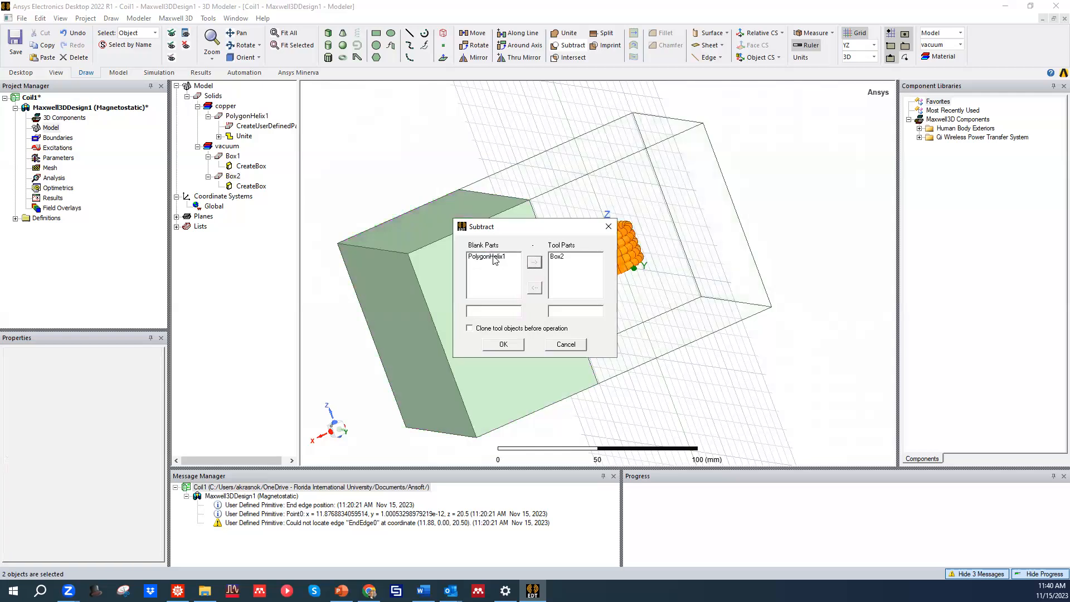
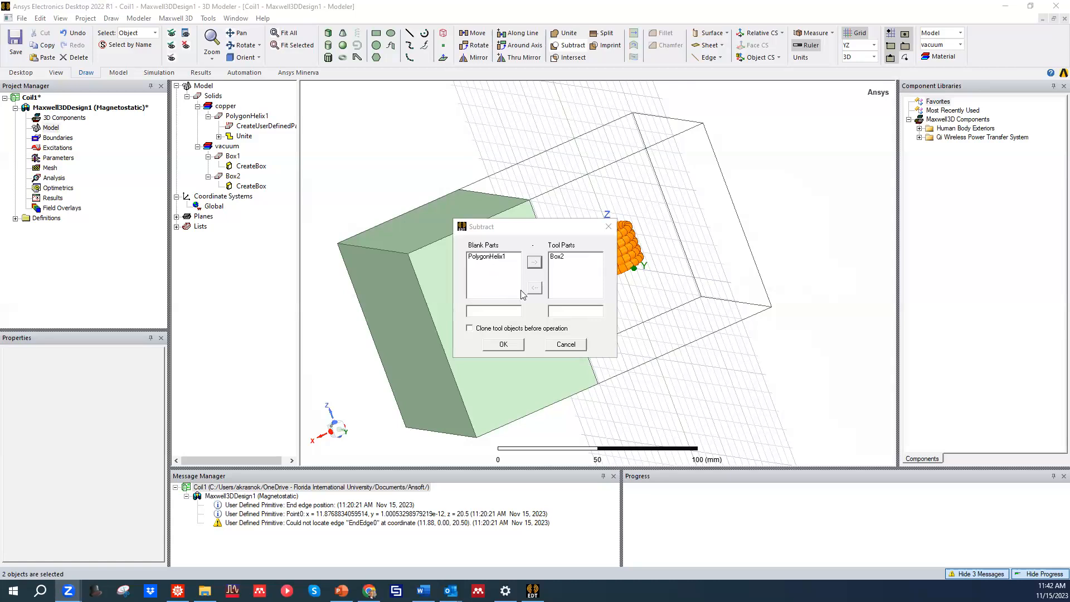
left_click(511, 343)
middle_click_drag(496, 259, 455, 276)
middle_click_drag(451, 315, 566, 276)
left_click(450, 224)
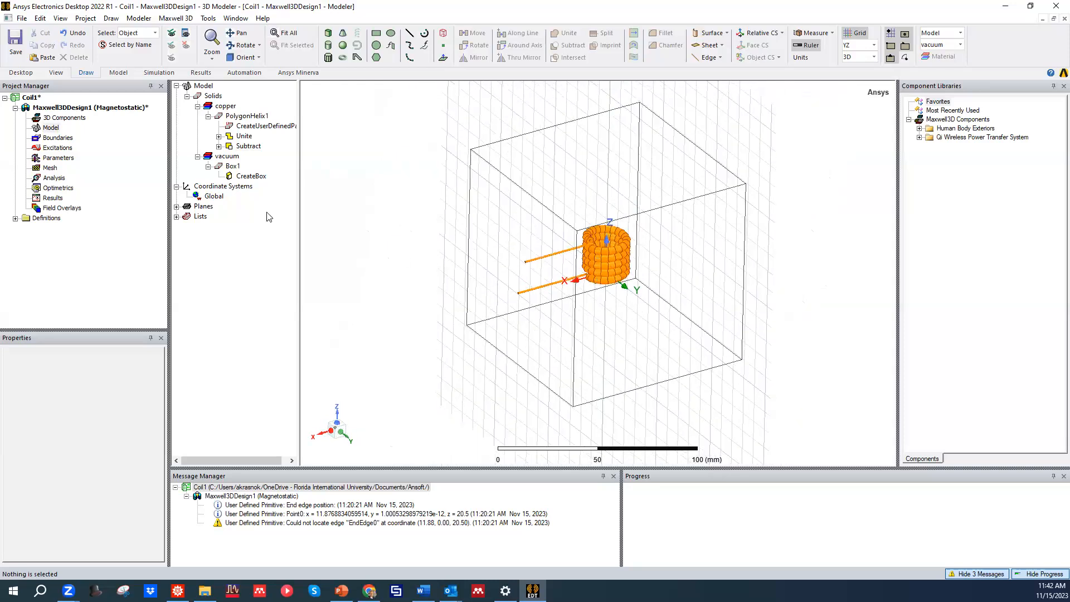
Examine whether the trimmed coil lead ends lie on the face of Box1
left_click(233, 166)
left_click(243, 46)
left_click_drag(502, 200, 588, 302)
scroll(588, 302, "up", 1)
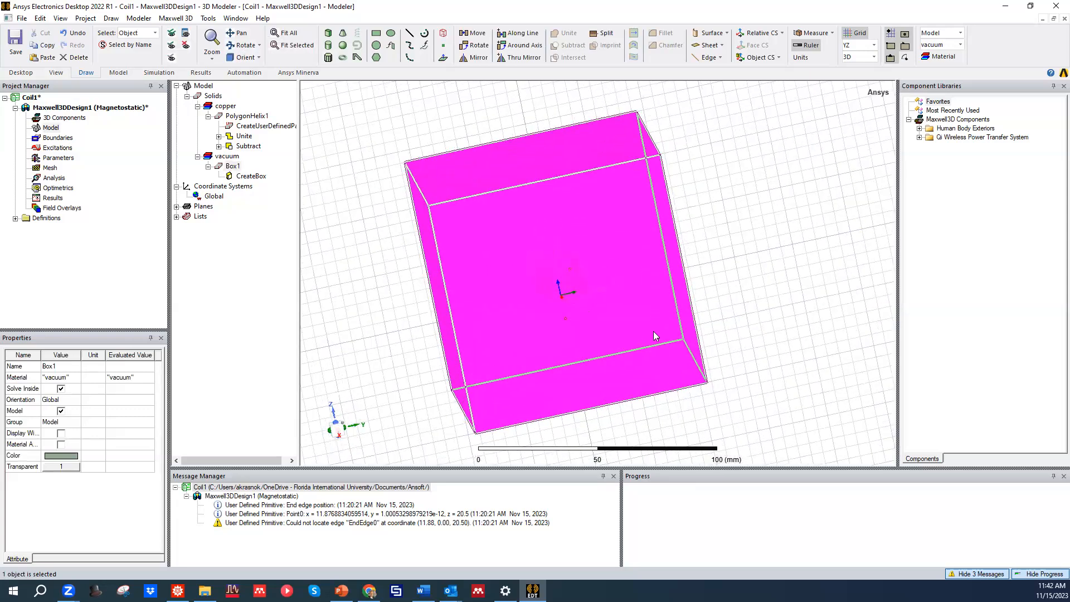
scroll(602, 313, "up", 4)
left_click_drag(685, 311, 659, 299)
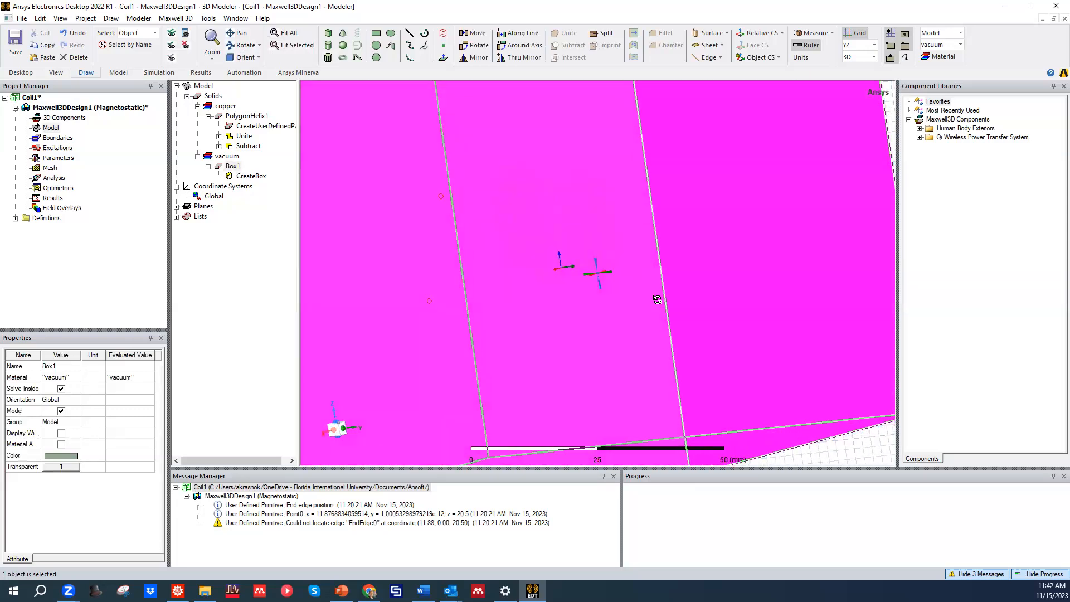
key("Escape")
scroll(478, 220, "up", 1)
scroll(426, 184, "up", 1)
scroll(426, 183, "up", 3)
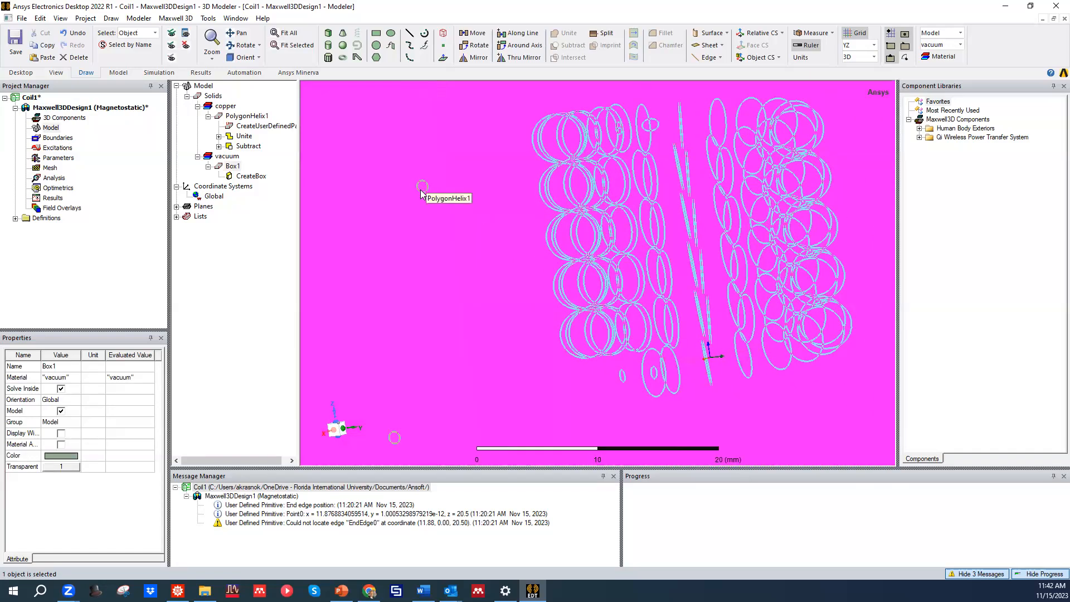
scroll(435, 390, "down", 1)
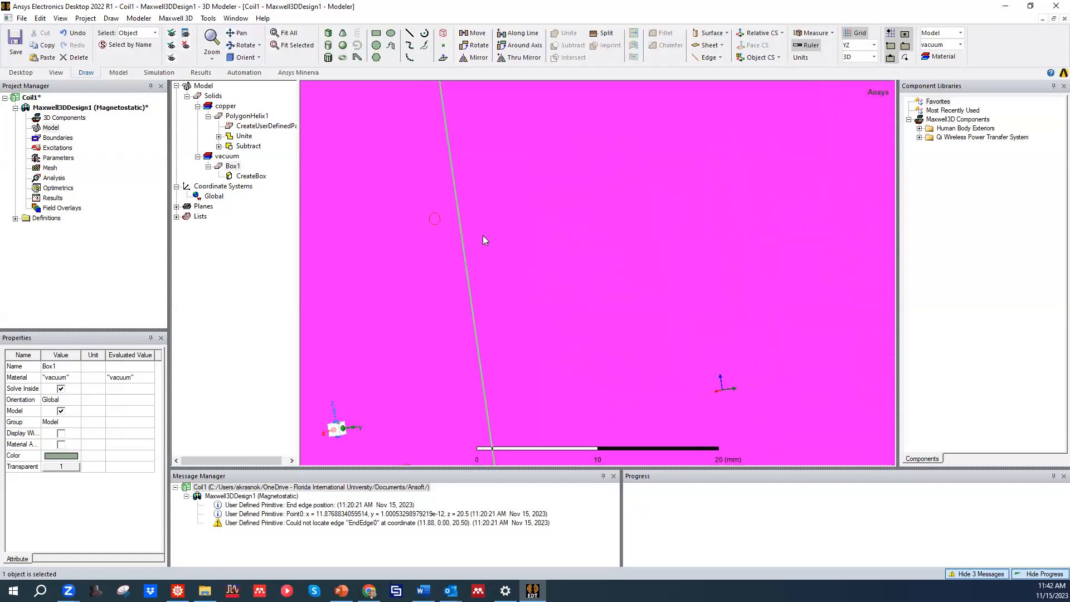
scroll(540, 228, "down", 3)
scroll(502, 223, "down", 3)
Hide Box1 in the model view and save the project
left_click(232, 166)
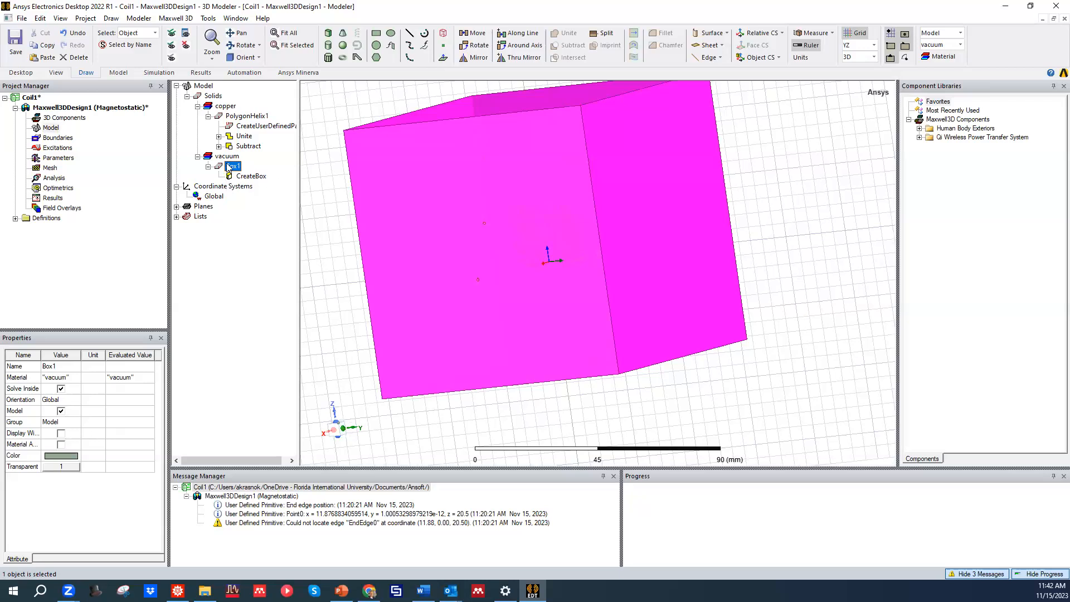
left_click(185, 46)
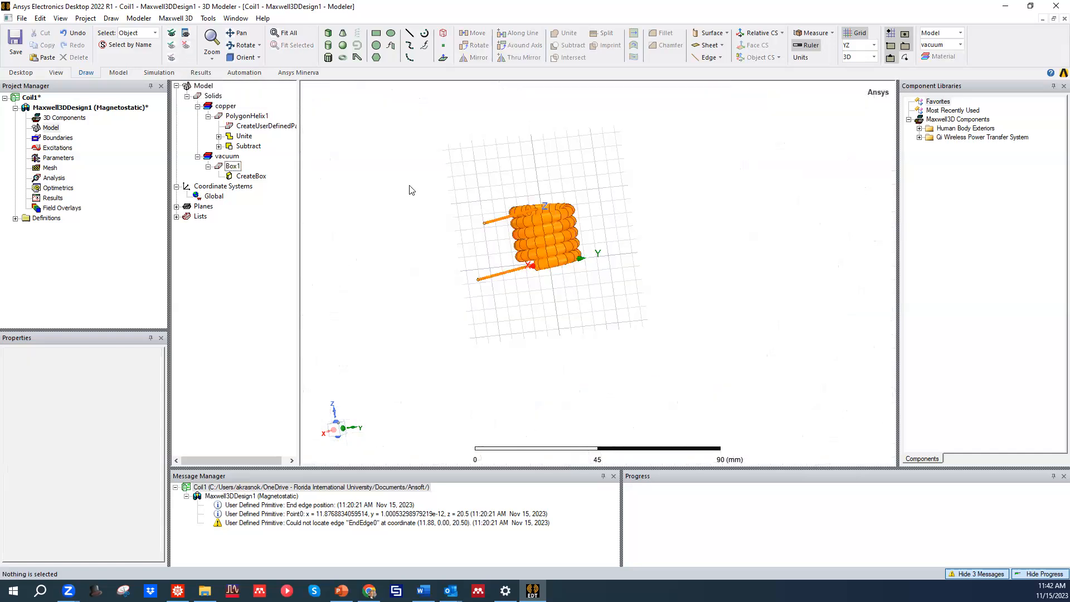
left_click_drag(415, 191, 676, 240, "alt")
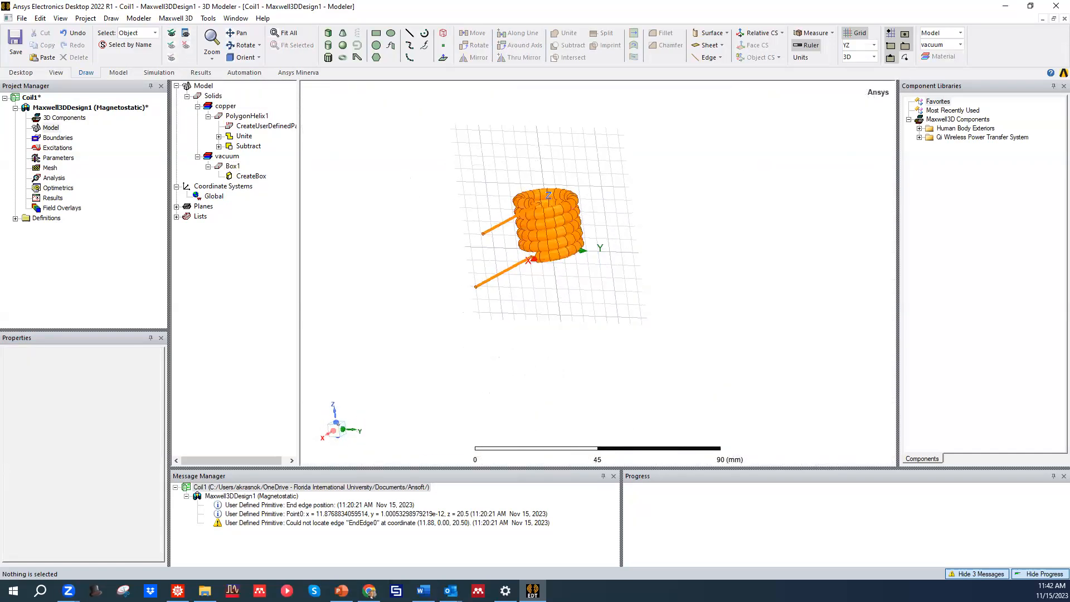
key("alt+Tab")
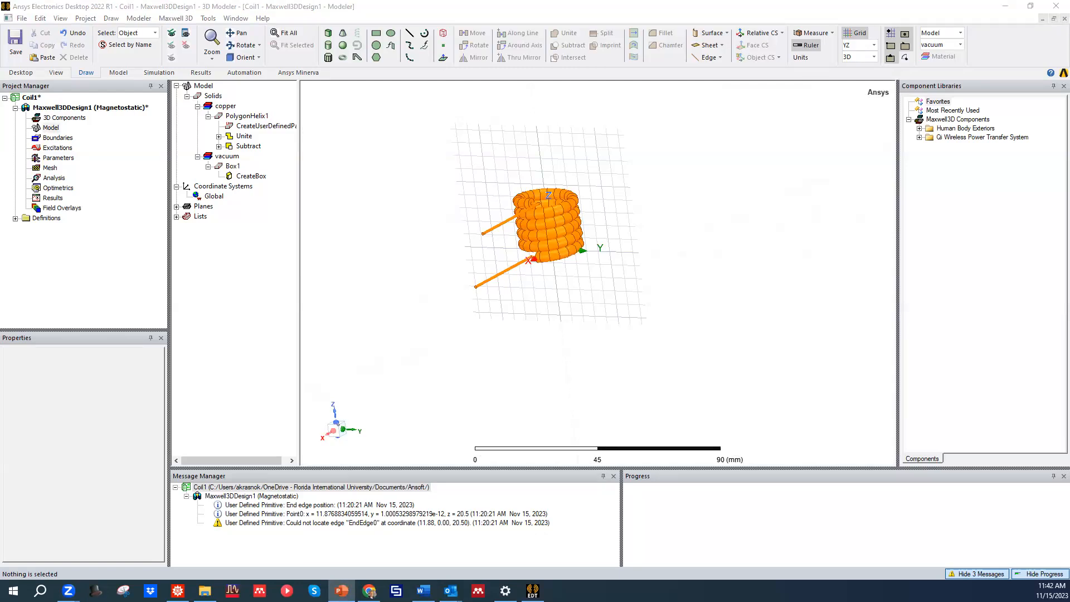
left_click_drag(639, 215, 501, 196, "alt")
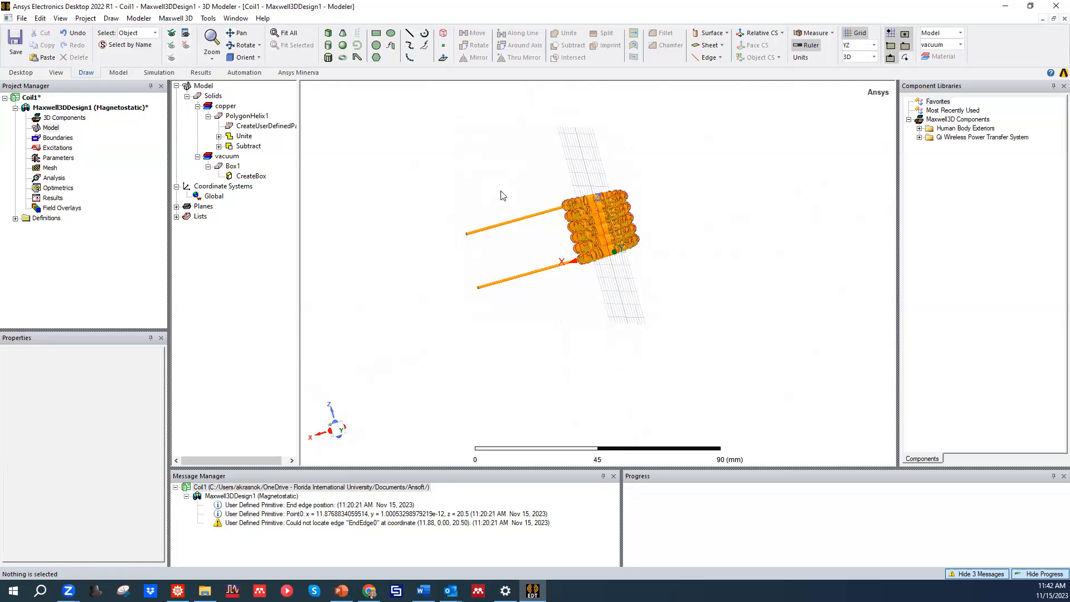
left_click(15, 43)
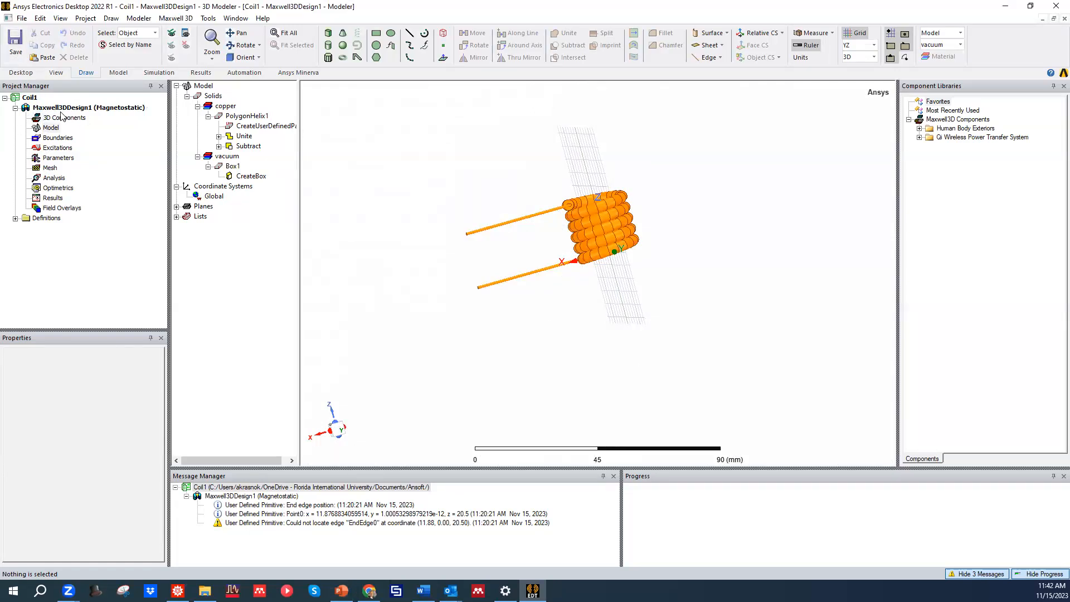
left_click(58, 138)
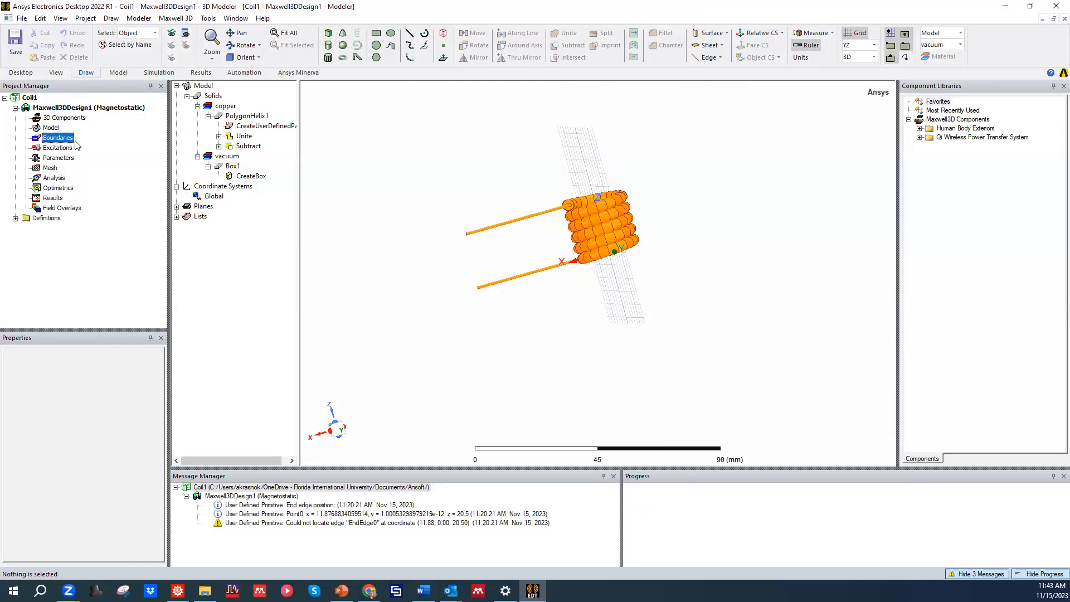
middle_click_drag(535, 190, 505, 191)
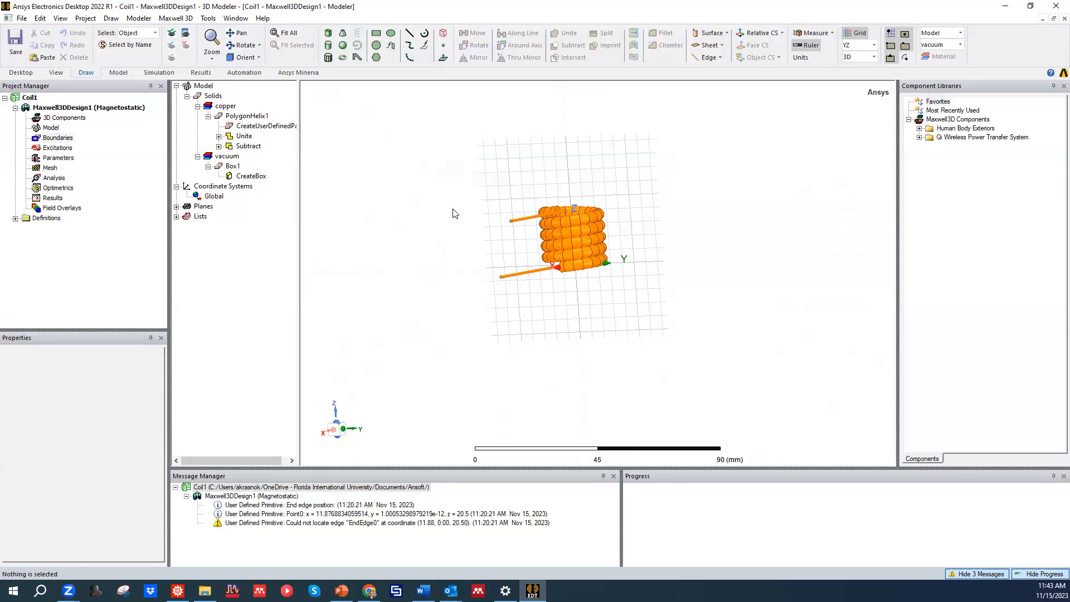
Try to select the end face of the coil's lower lead while in object selection mode
left_click(62, 149)
scroll(508, 282, "up", 5)
middle_click_drag(518, 283, 500, 312)
scroll(487, 300, "up", 2)
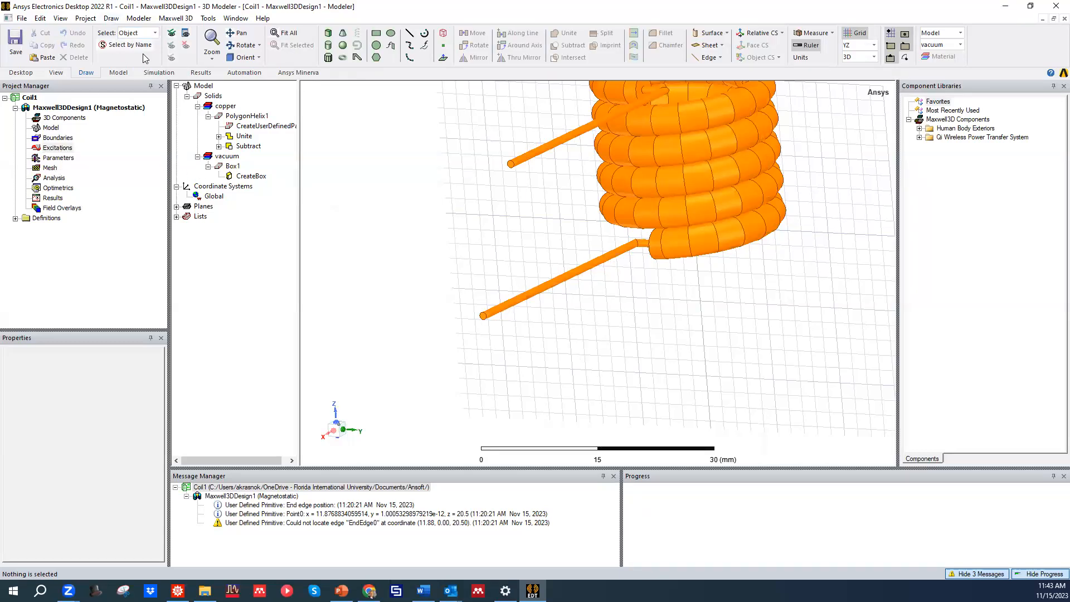
scroll(485, 315, "up", 2)
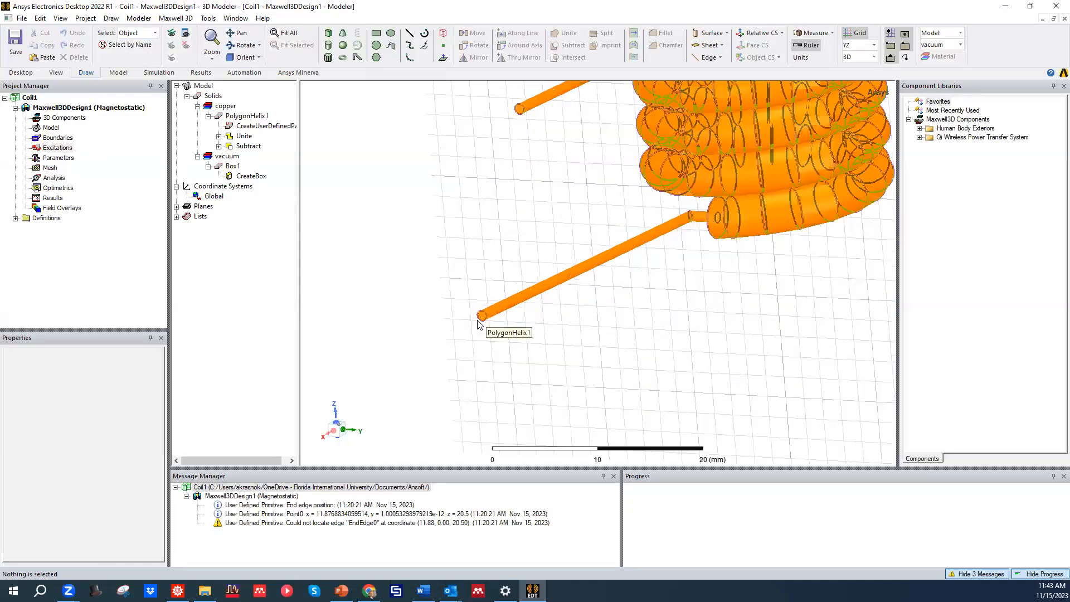
scroll(484, 316, "up", 2)
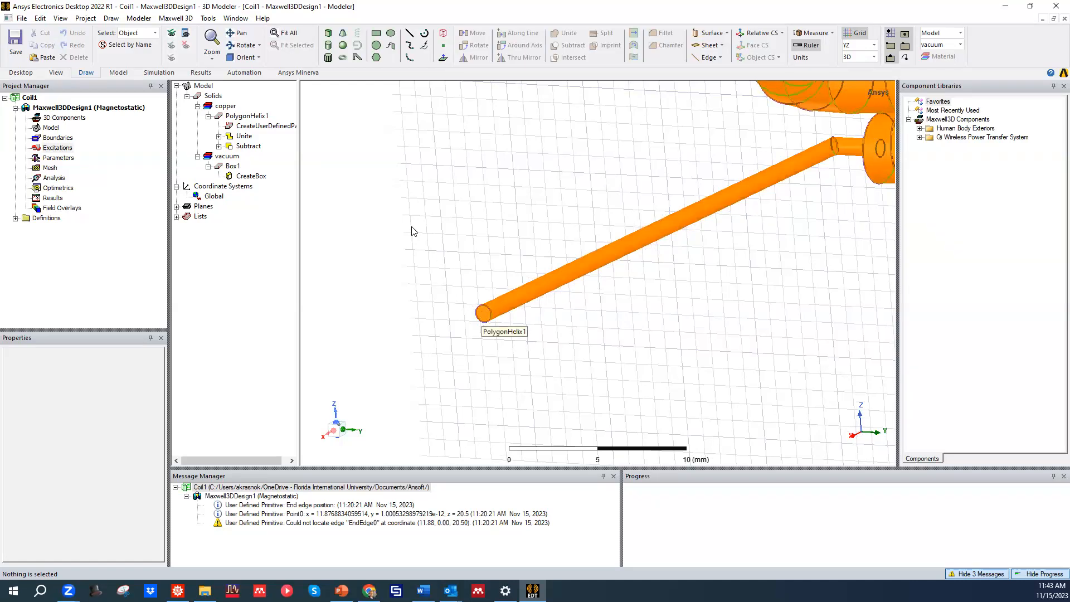
left_click(490, 317)
left_click(486, 316)
left_click(540, 331)
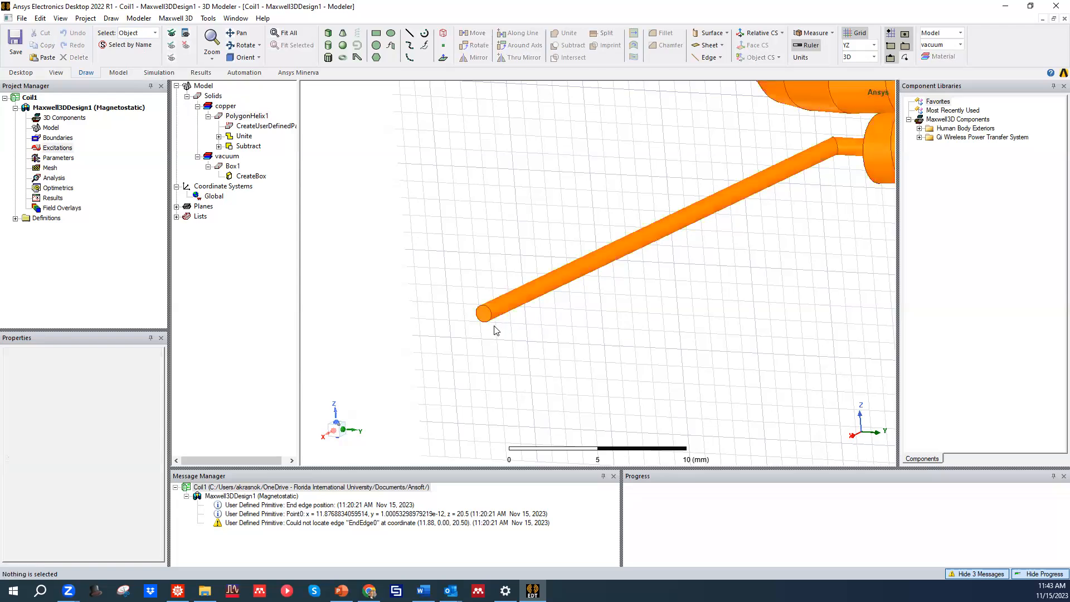
left_click(483, 315)
left_click(561, 332)
Switch the selection mode to Face and select the end face of the coil's lower lead
left_click(138, 36)
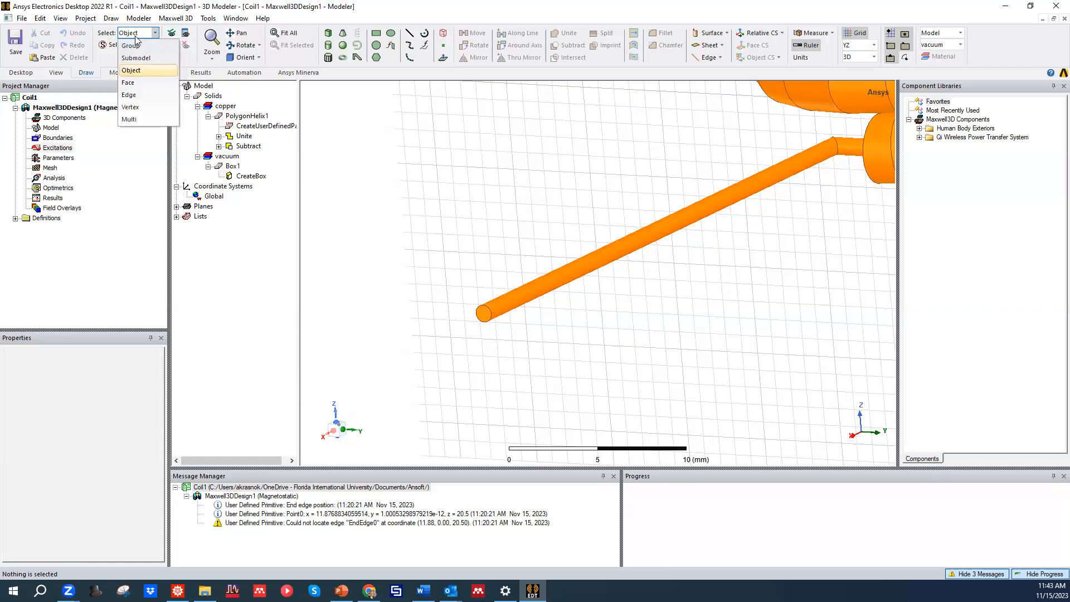
left_click(139, 84)
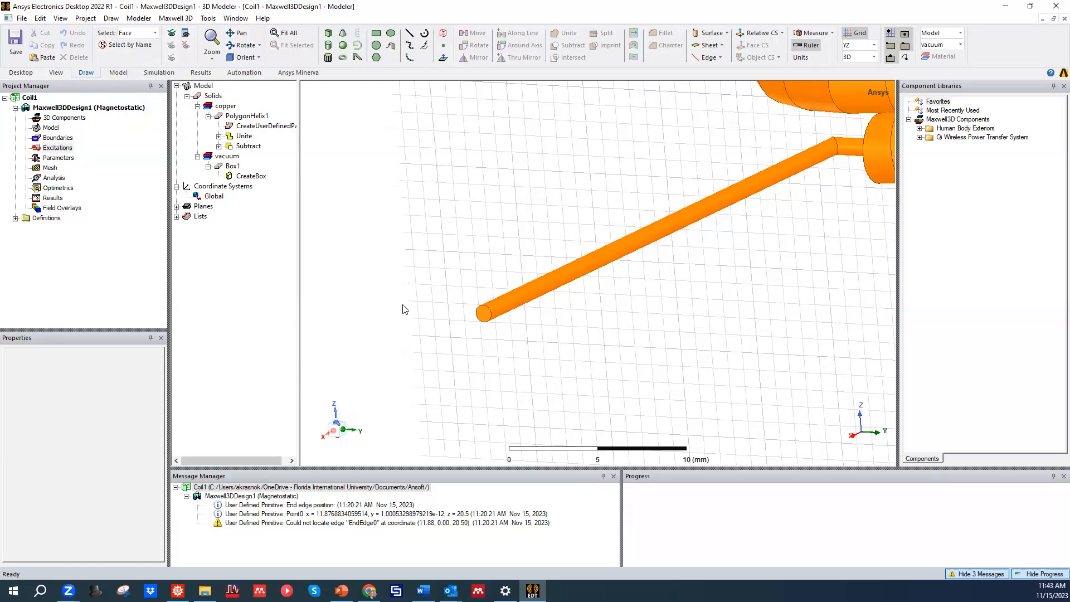
left_click(484, 313)
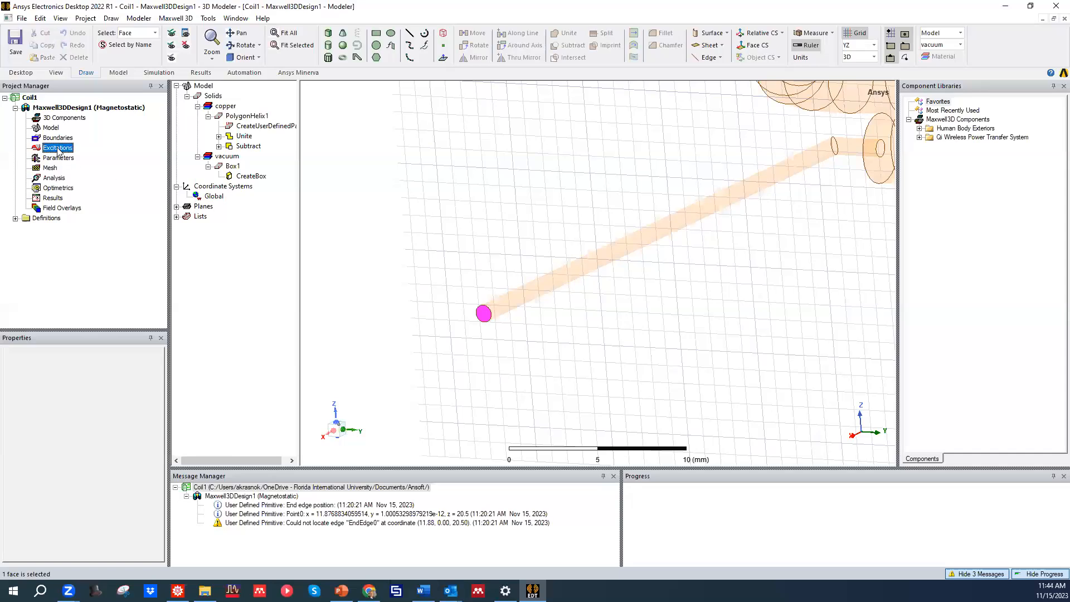
Assign a stranded current excitation named I1_in with a value of 1 A to the selected end face of the lower lead
right_click(372, 183)
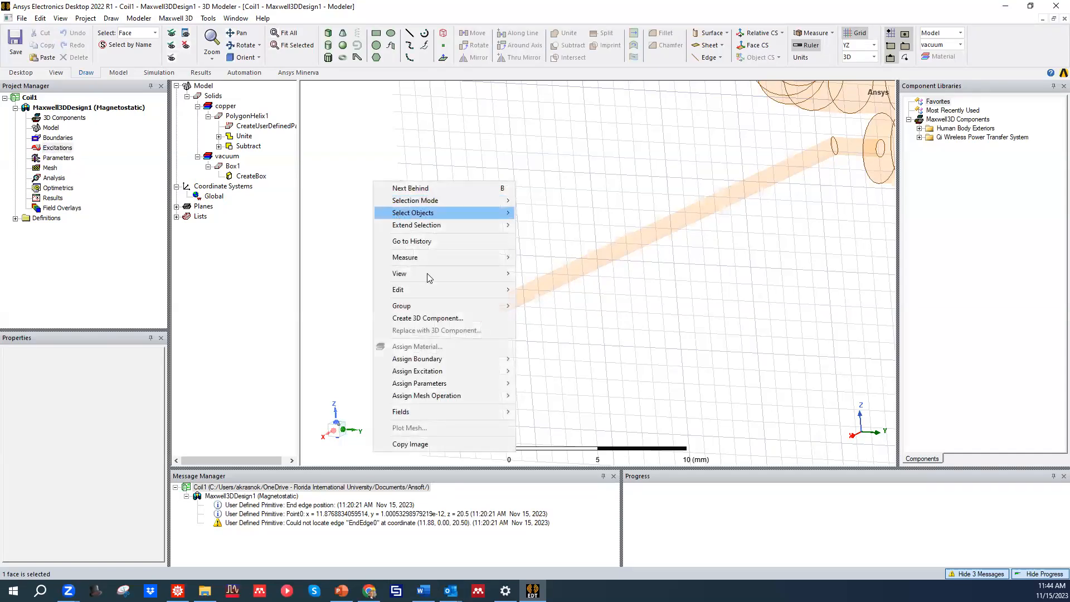
mouse_move(462, 376)
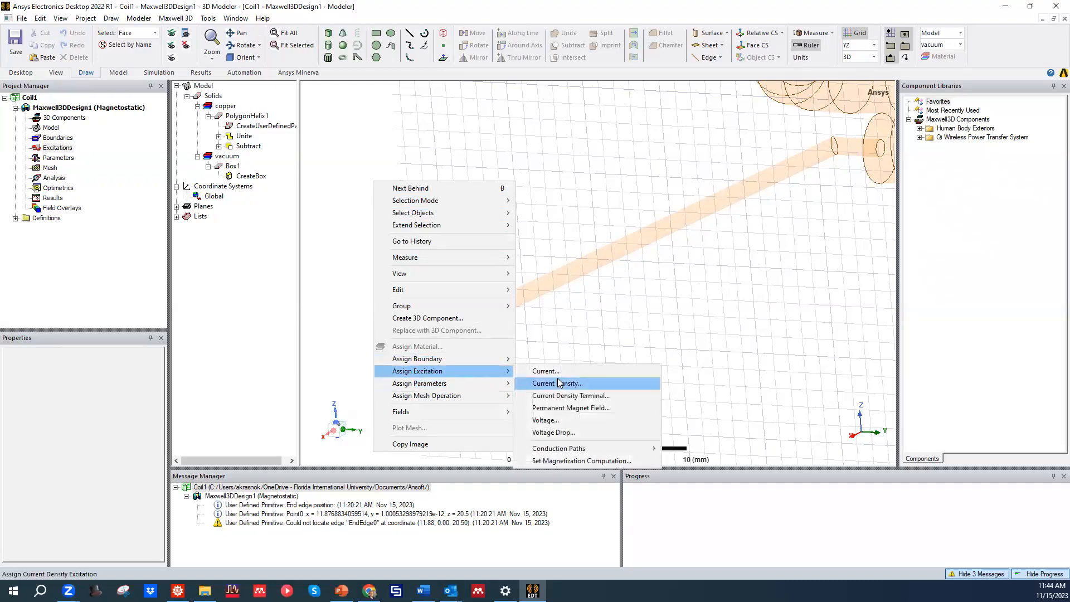
left_click(595, 372)
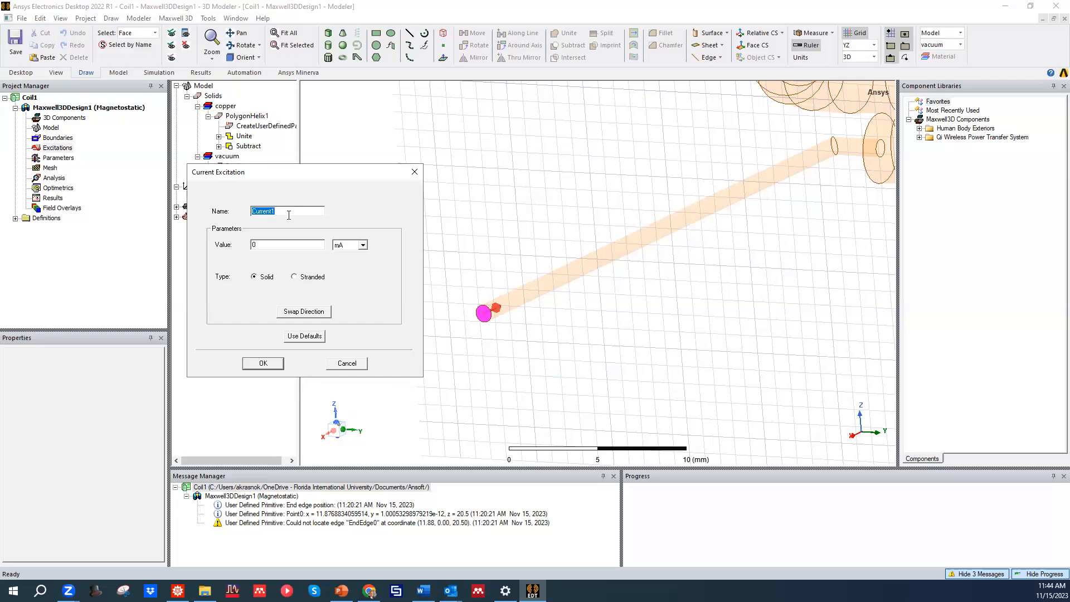
type("I")
type("1_in")
left_click(361, 246)
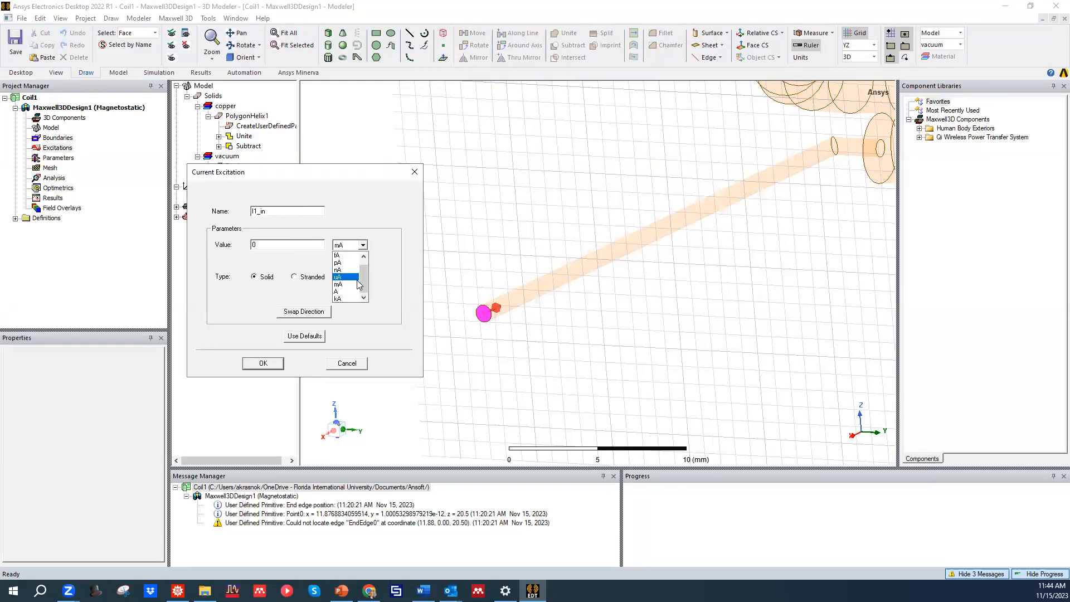
left_click(357, 288)
left_click(284, 246)
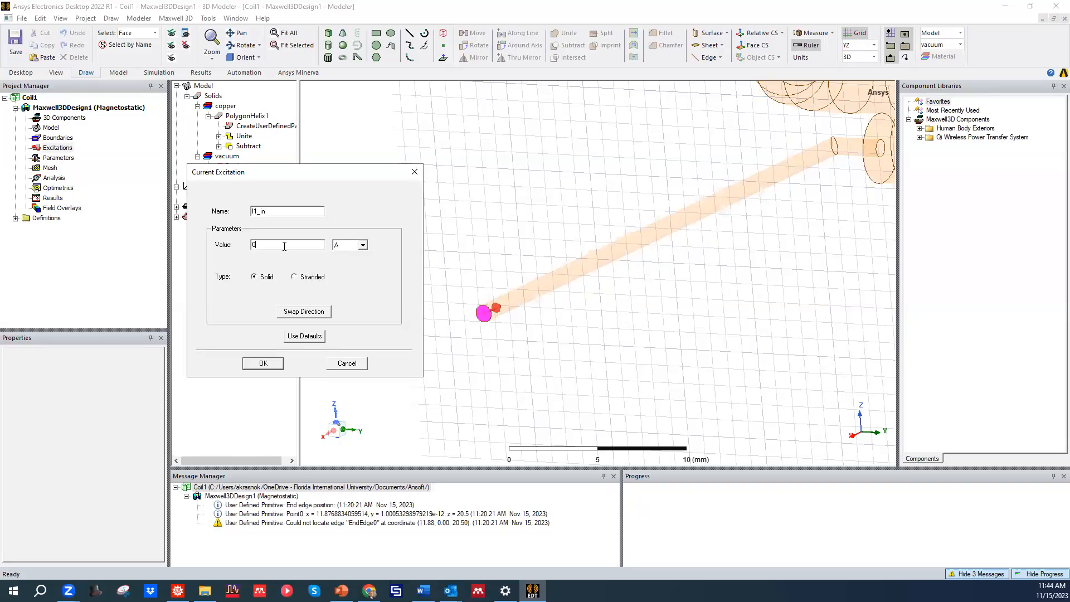
left_click(309, 278)
left_click(273, 365)
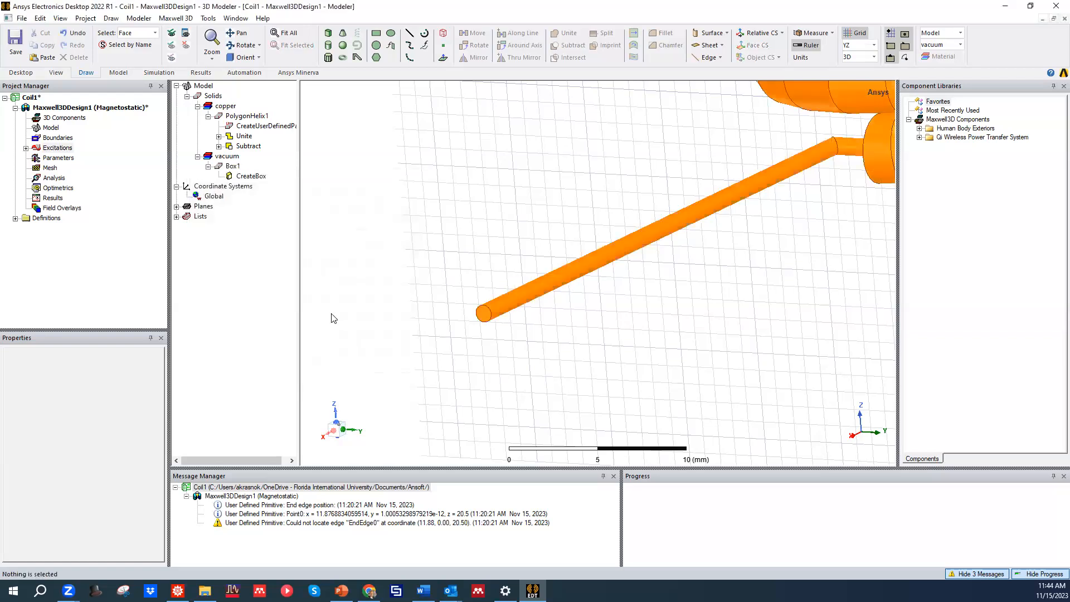
Select the end face of the coil's upper lead
scroll(530, 282, "down", 3)
scroll(575, 334, "down", 2)
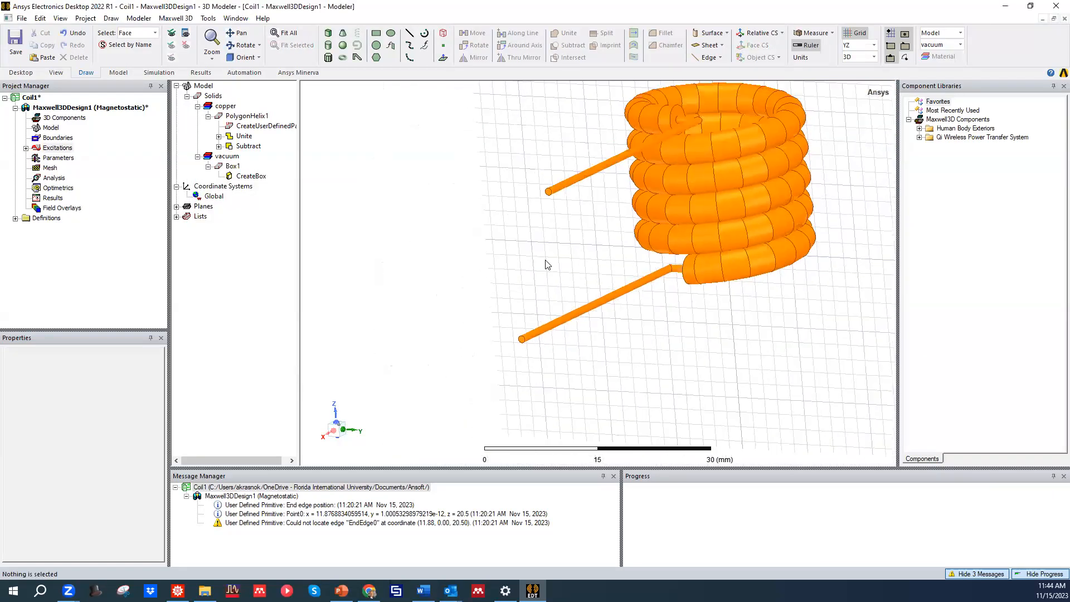
scroll(546, 263, "up", 5)
left_click(542, 198)
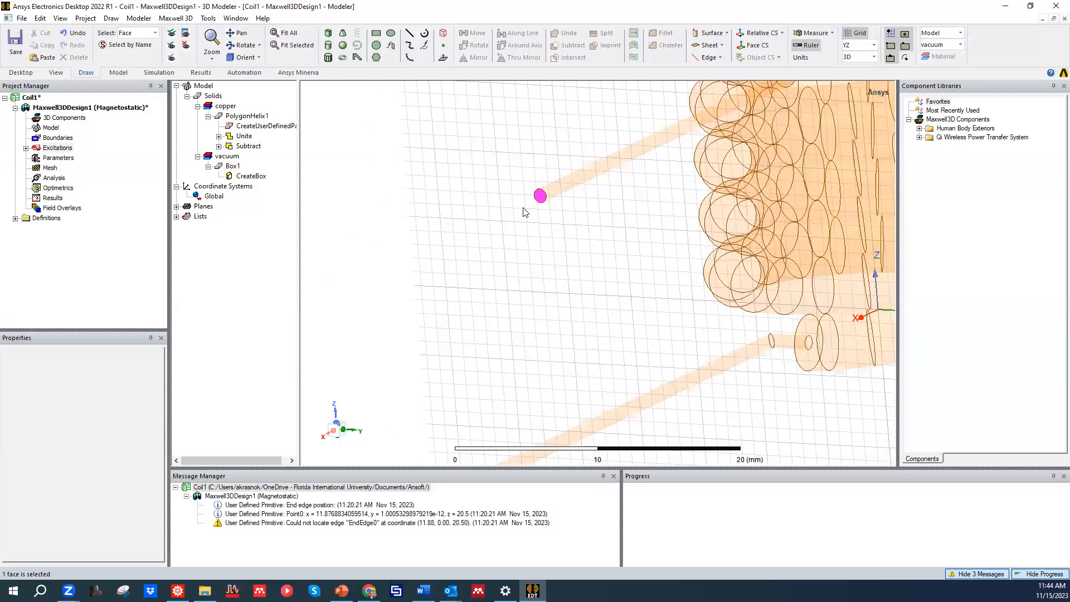
Assign a stranded 1 A current excitation named I1_out to the upper lead's end face, with its direction swapped to point outward
right_click(424, 166)
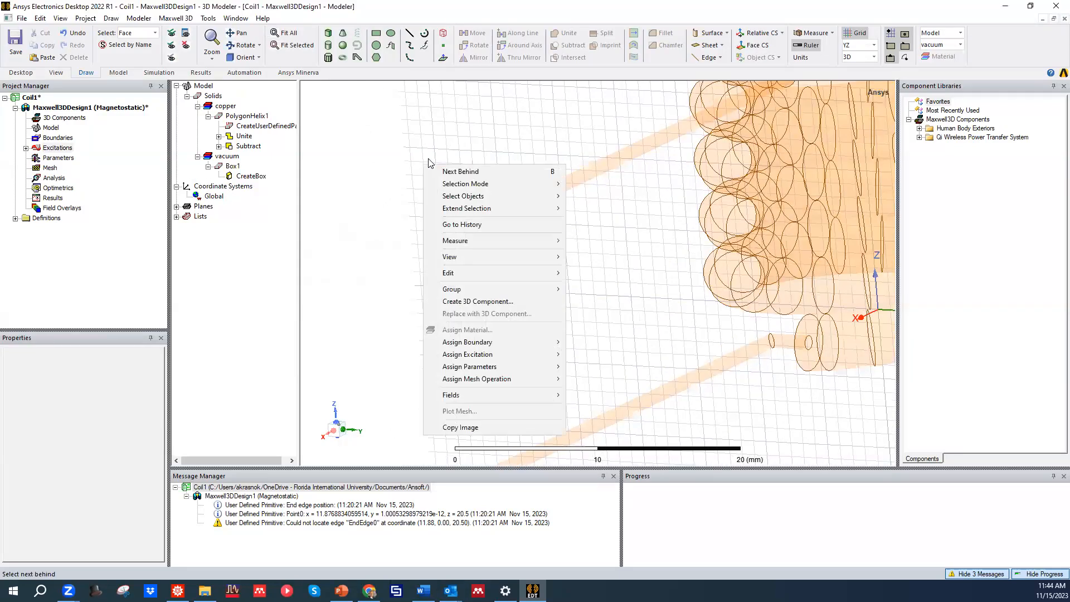
mouse_move(500, 358)
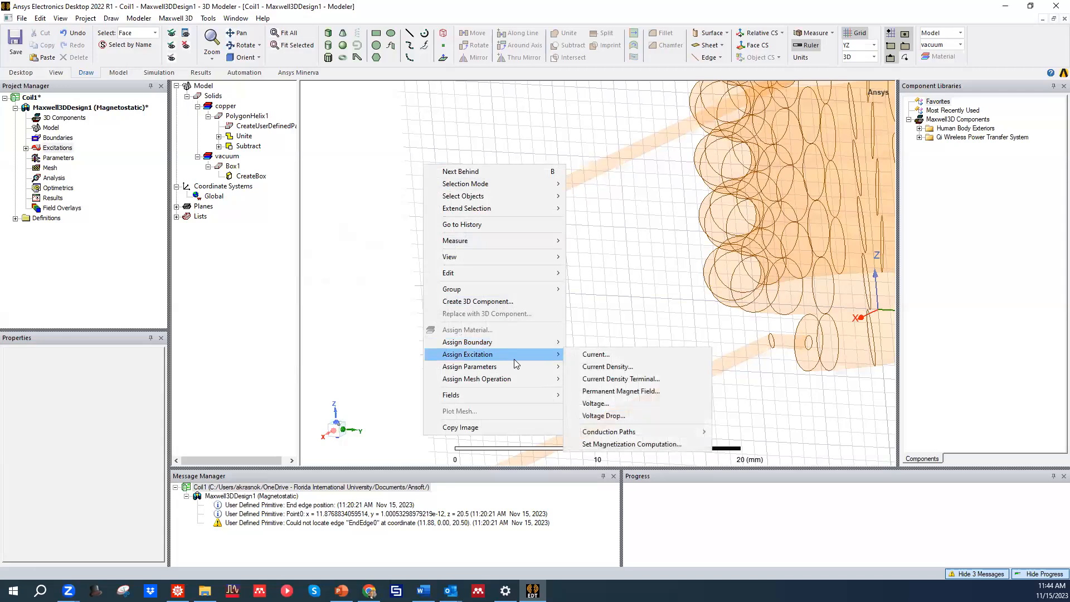
left_click(621, 355)
left_click(267, 245)
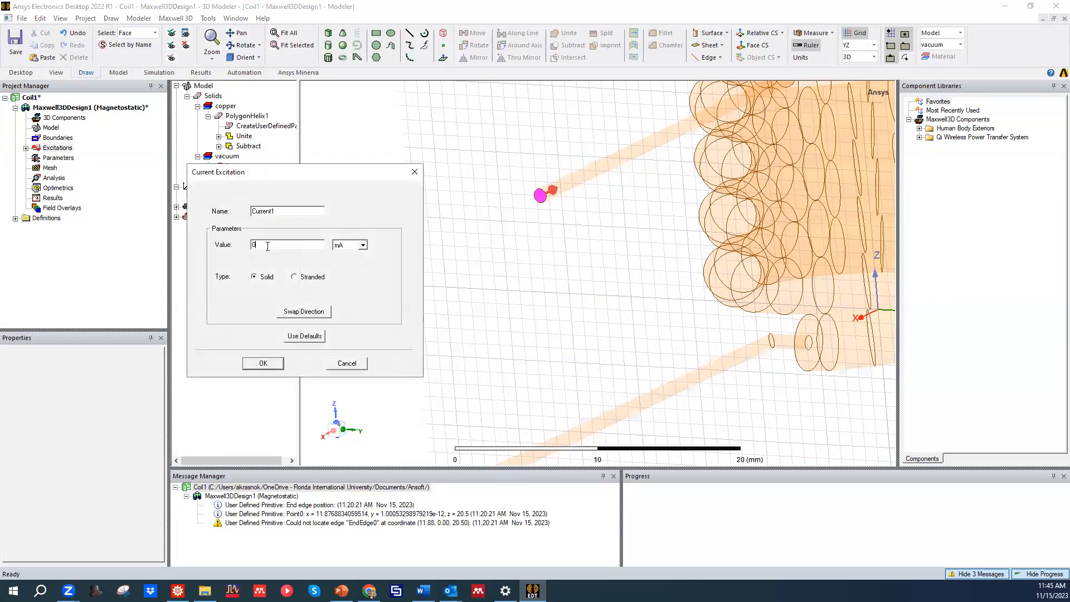
type("1")
left_click(353, 245)
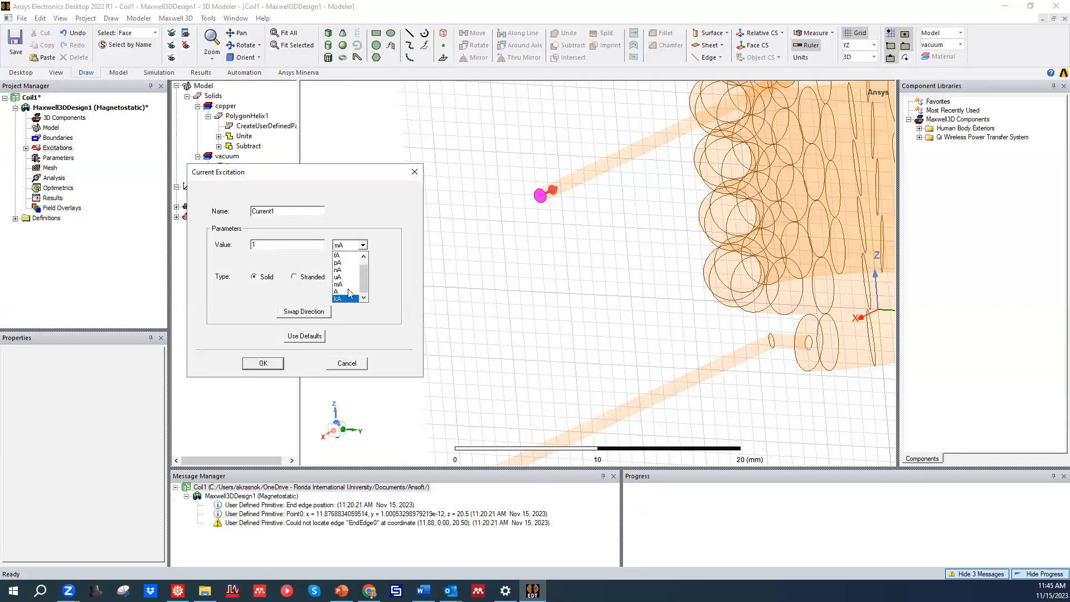
left_click(345, 291)
double_click(282, 214)
key("BackSpace")
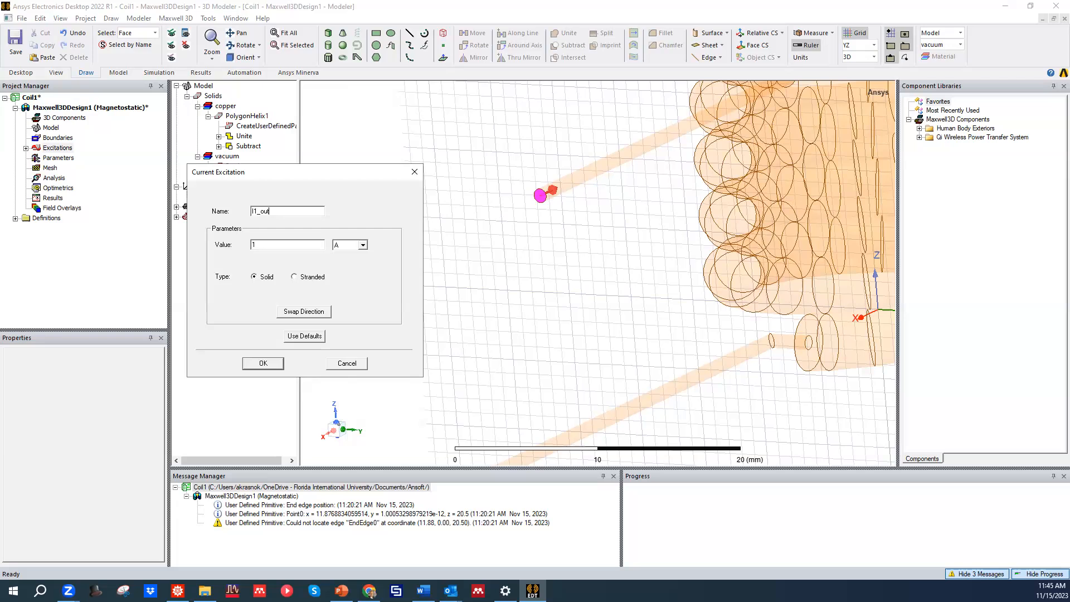
left_click(316, 278)
left_click(304, 313)
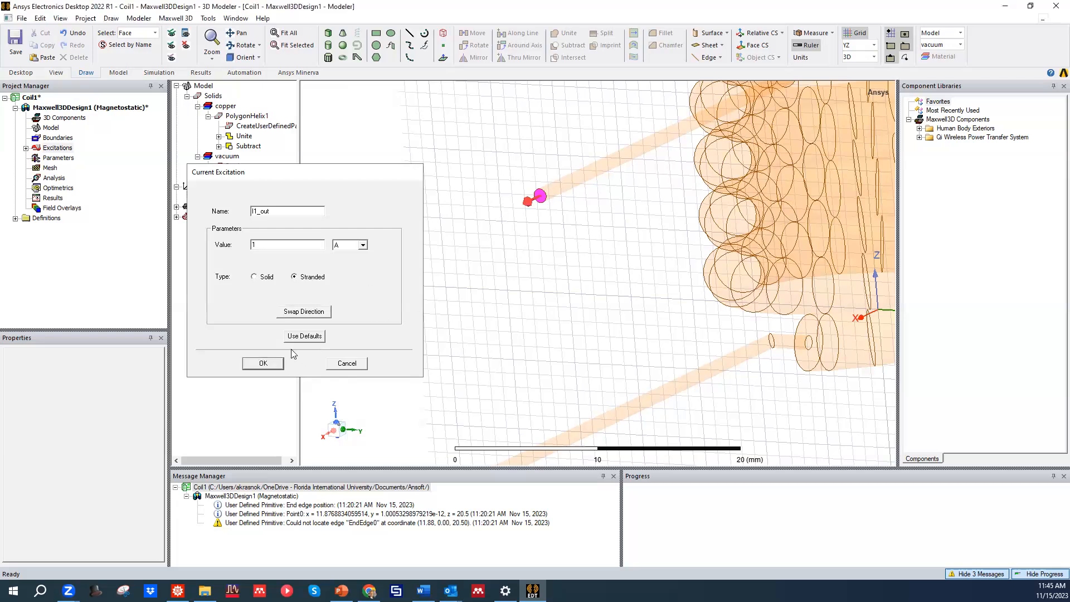
left_click(263, 363)
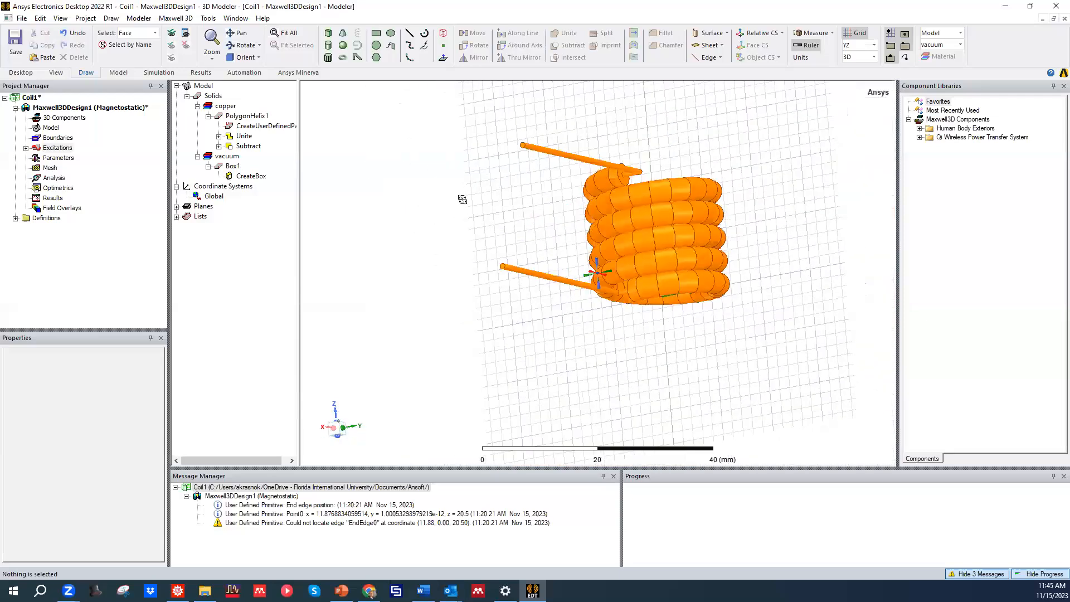
Review the I1_in excitation in the project tree and save the project
left_click(26, 148)
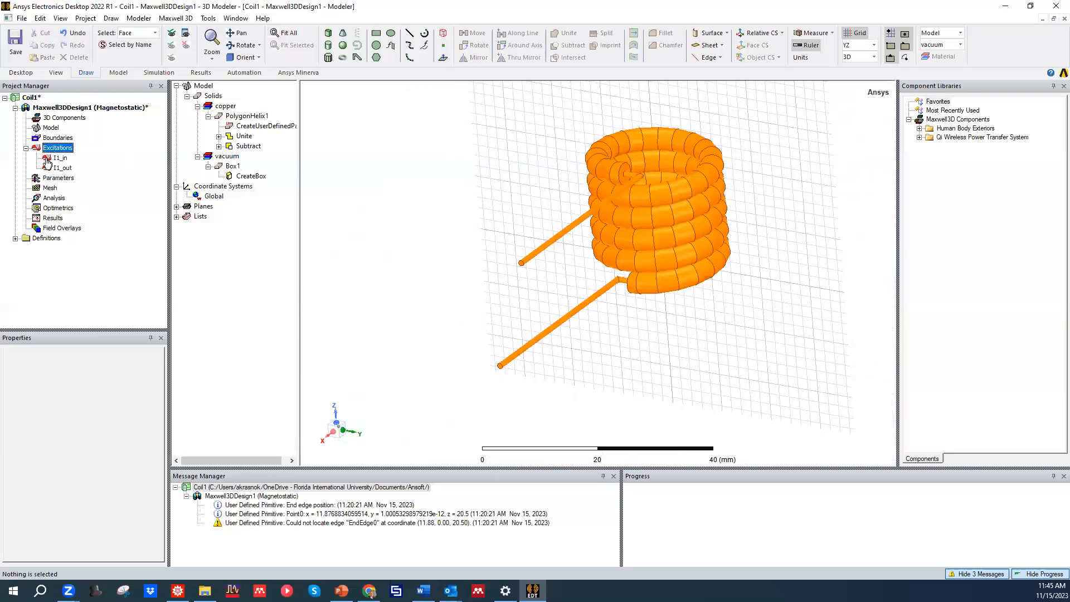
left_click(56, 158)
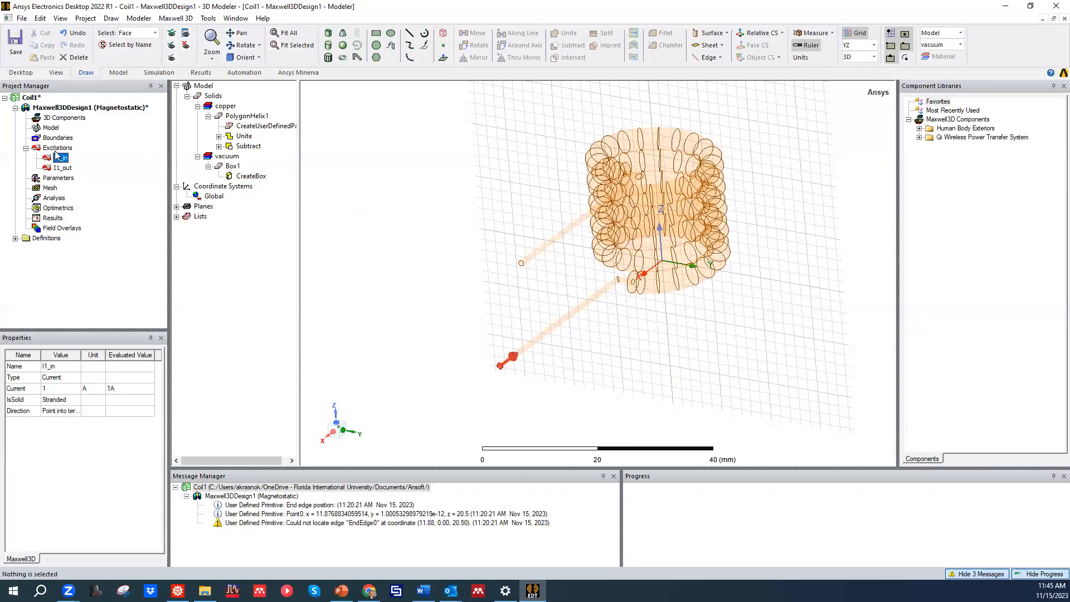
left_click(59, 149)
left_click(15, 42)
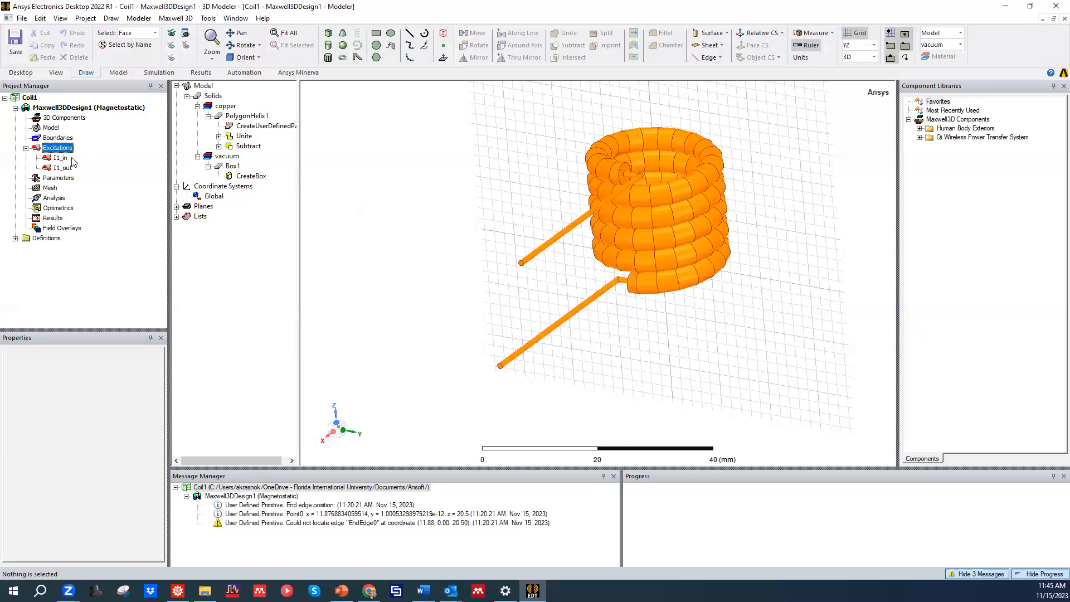
Assign a matrix parameter named Matrix1 that includes the I1_in source, leaving its post-processing settings at their defaults
left_click(61, 179)
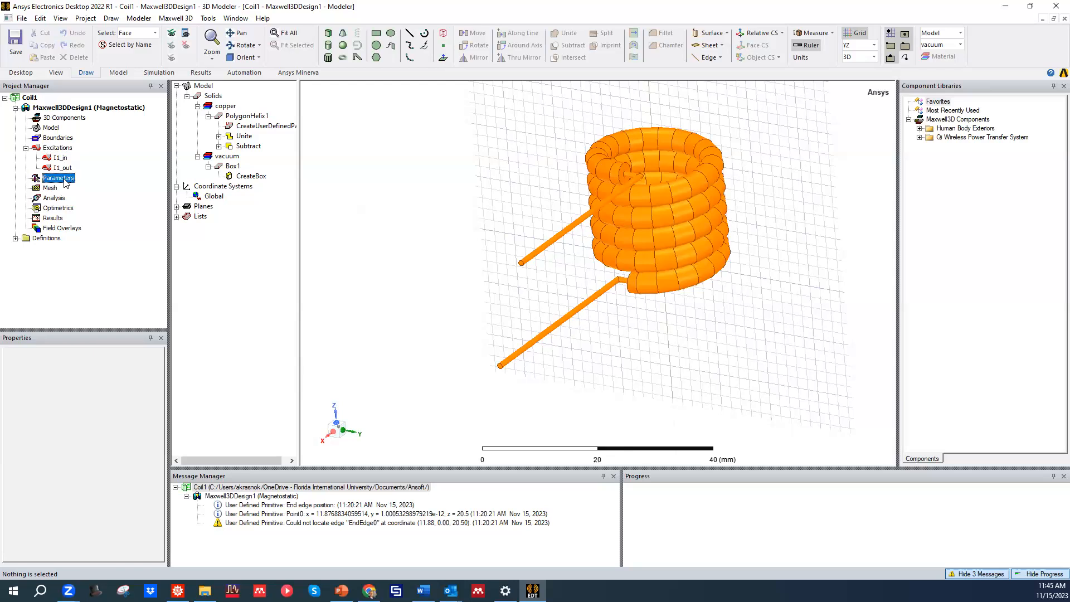
right_click(66, 183)
mouse_move(106, 190)
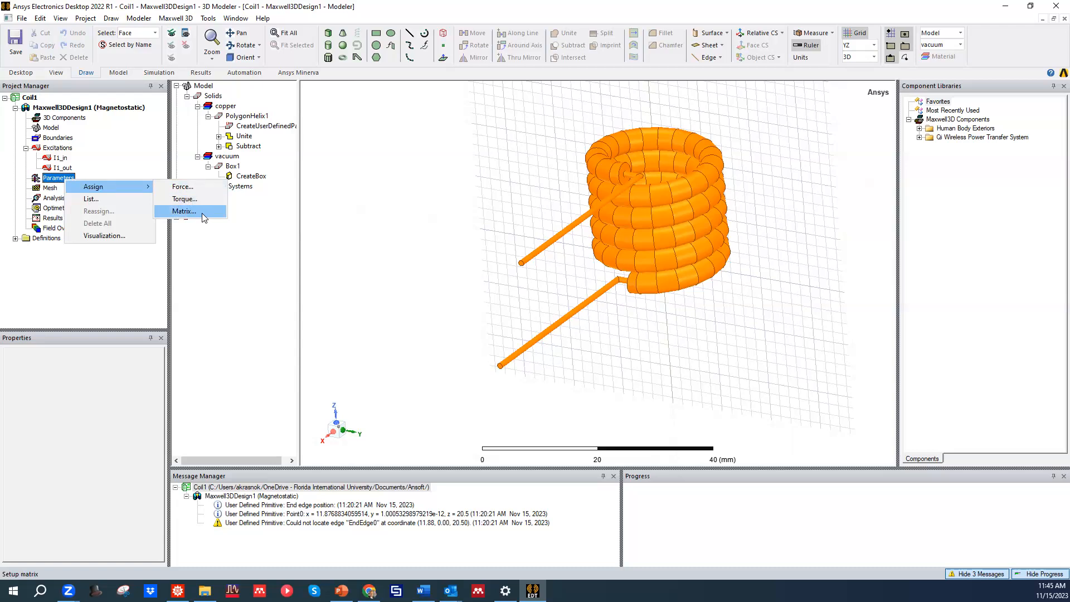
left_click(203, 213)
left_click_drag(503, 189, 356, 167)
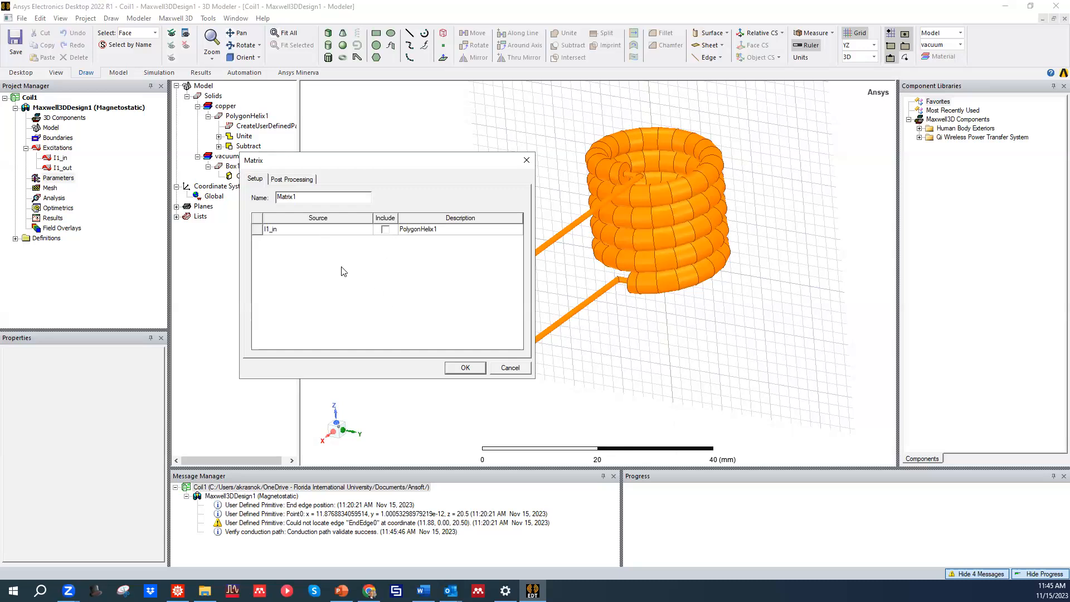
left_click(385, 230)
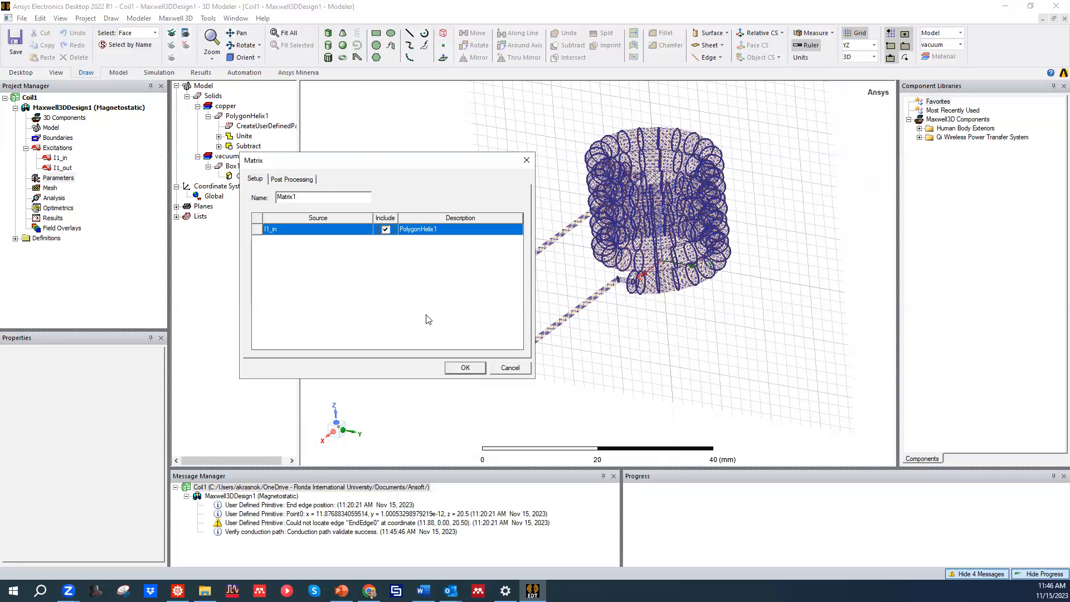
left_click(296, 179)
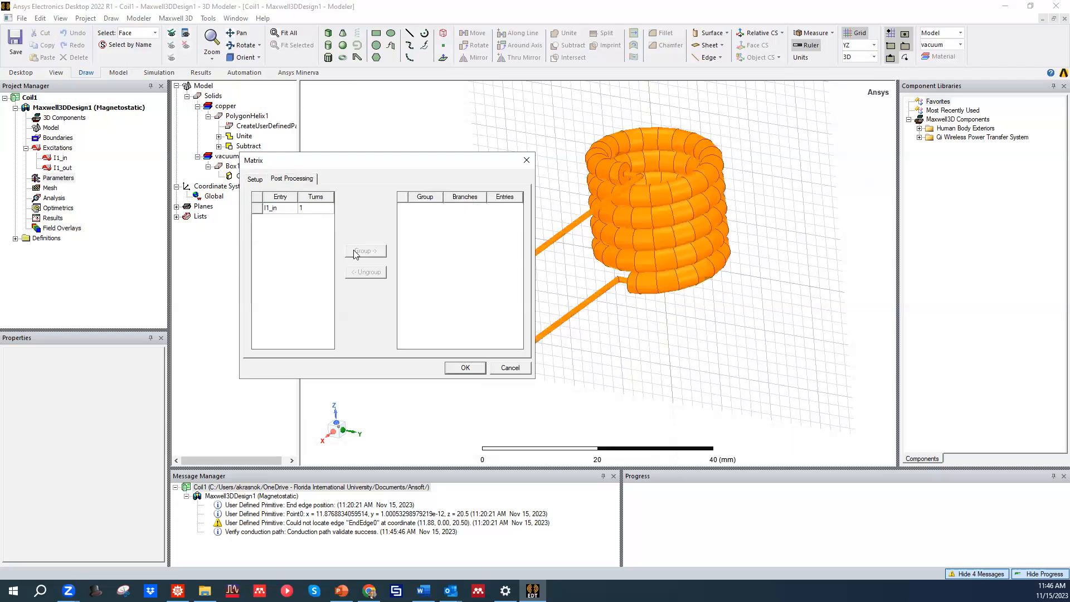
left_click(464, 368)
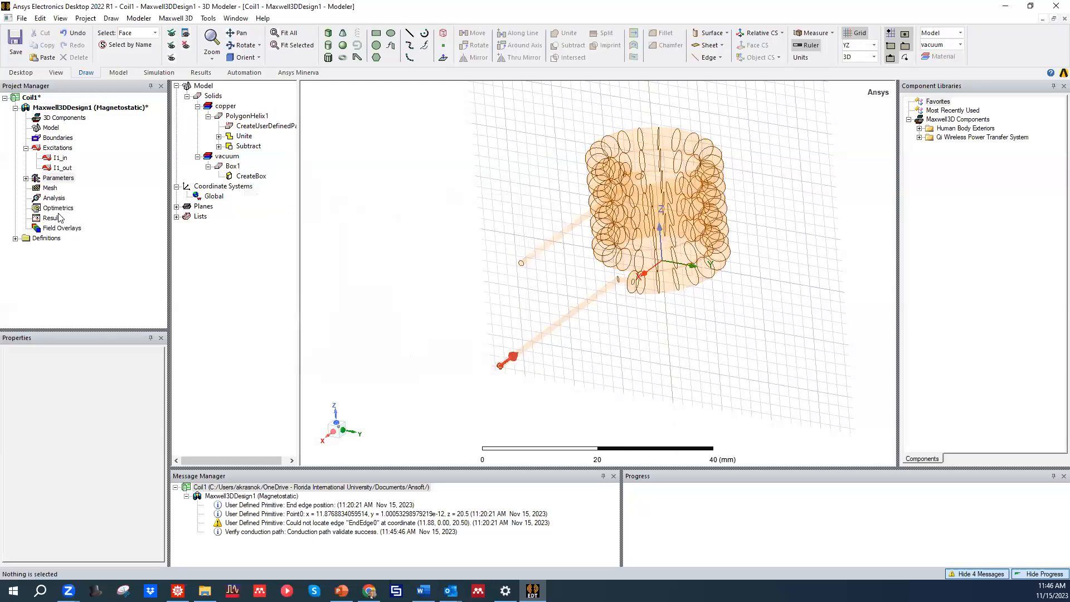
Set the initial mesh's curved surface resolution to one notch above the coarsest, keeping the Auto mesh method
left_click(50, 190)
right_click(50, 190)
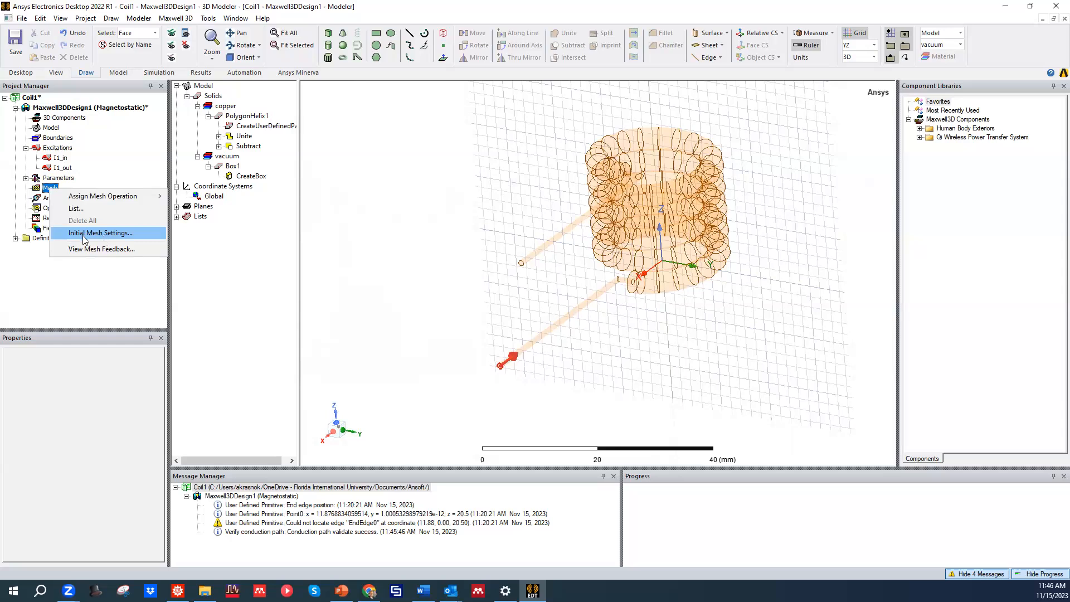
left_click(115, 235)
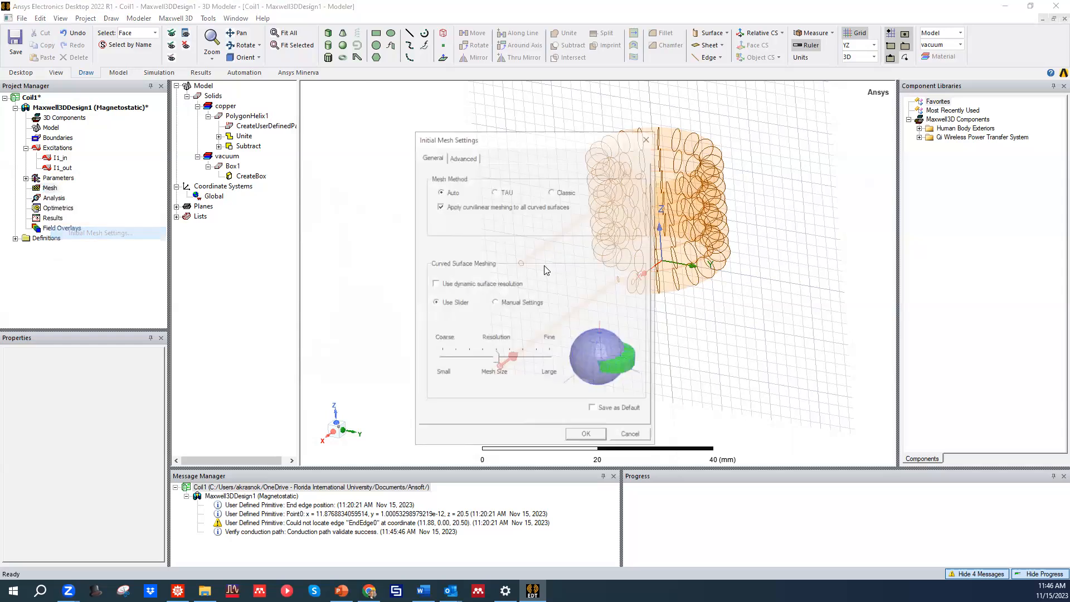
left_click_drag(497, 361, 453, 360)
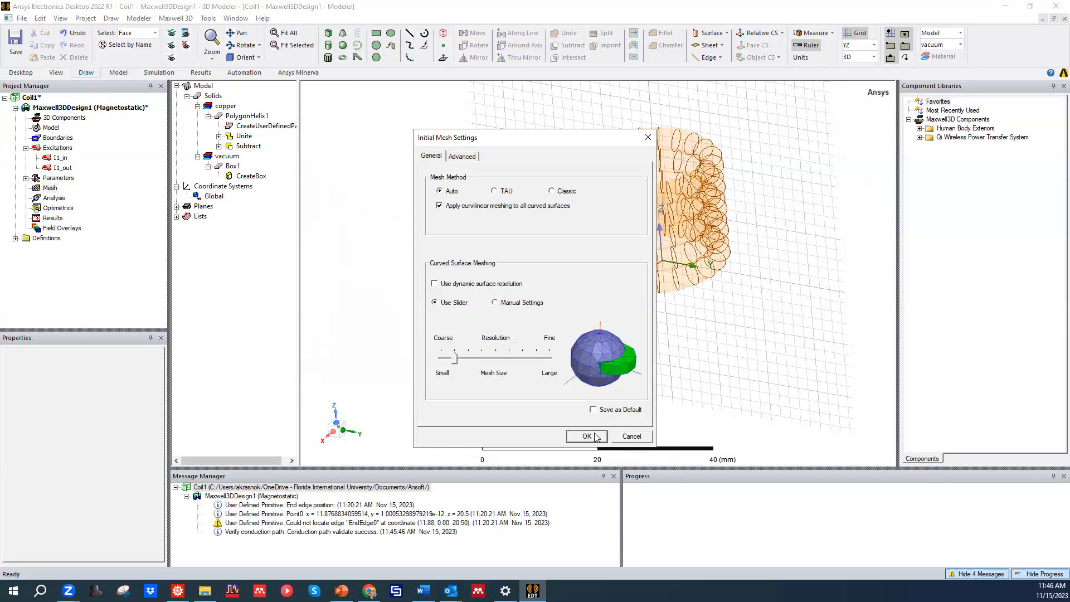
left_click(463, 157)
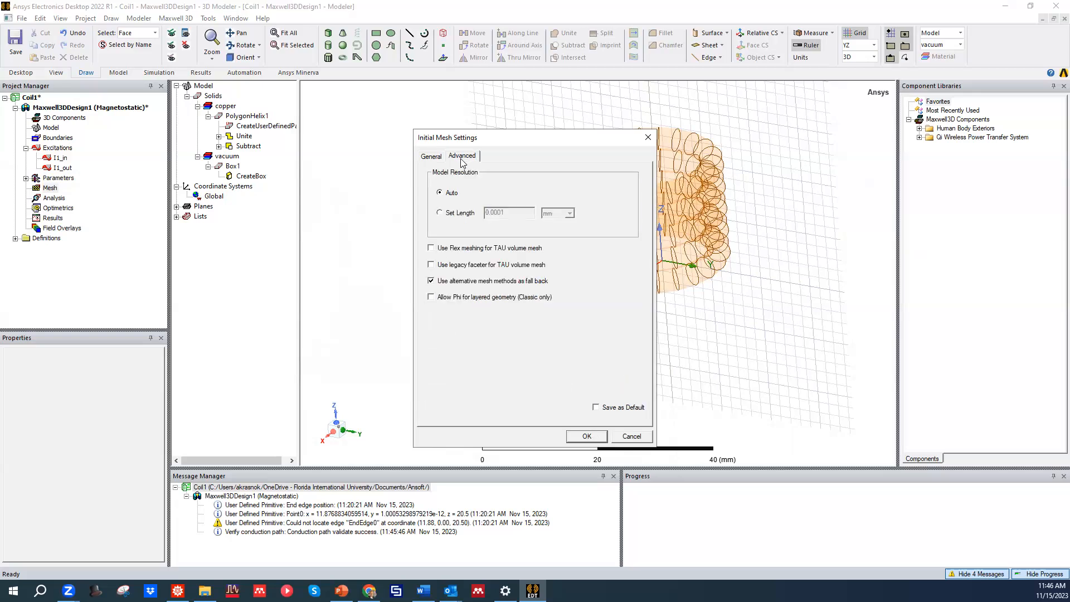
left_click(431, 157)
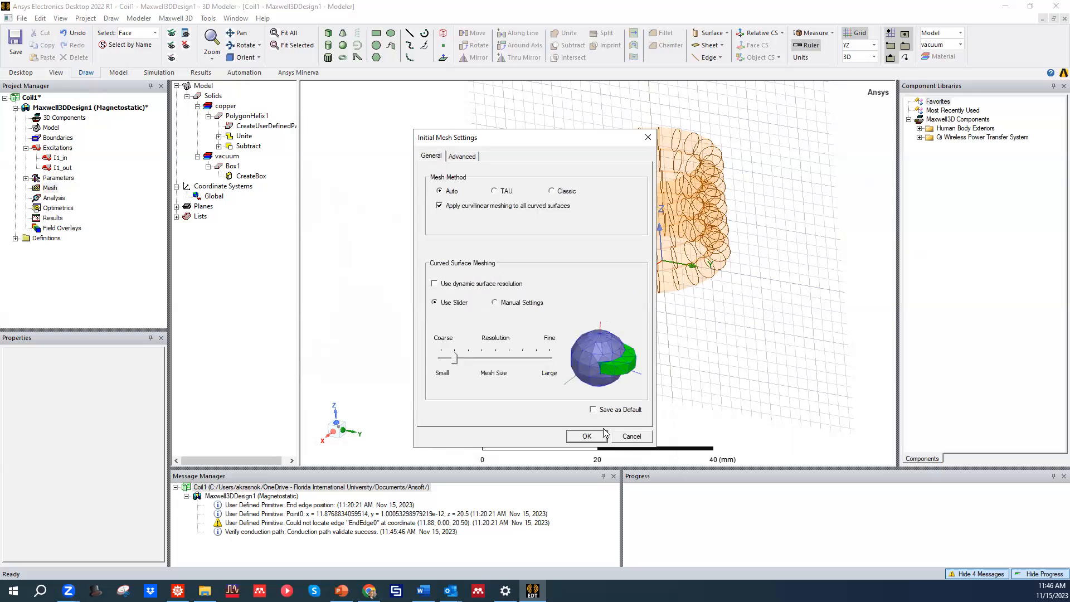
left_click(586, 436)
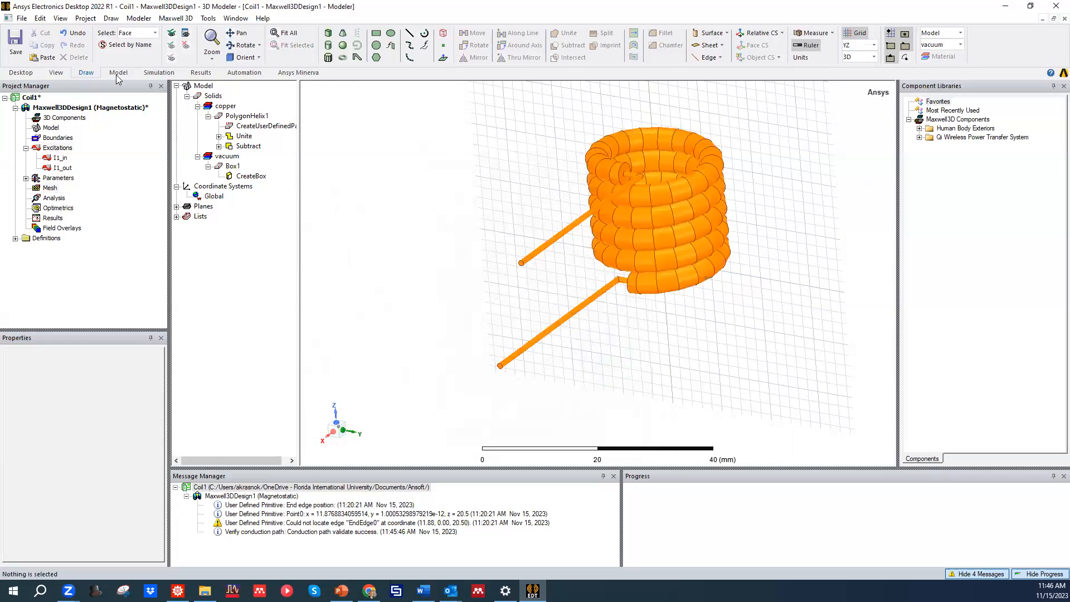
Assign a length-based mesh operation named Box inside the Box1 solid, with a maximum element length of 15 mm
left_click(49, 188)
left_click(470, 159)
left_click(233, 166)
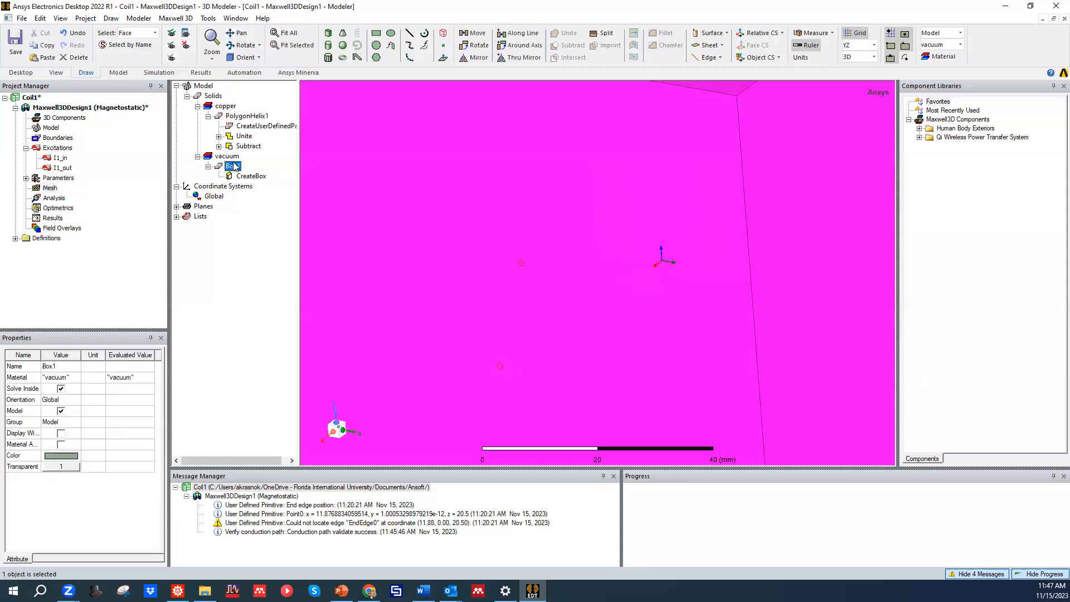
scroll(510, 253, "down", 2)
scroll(530, 251, "down", 3)
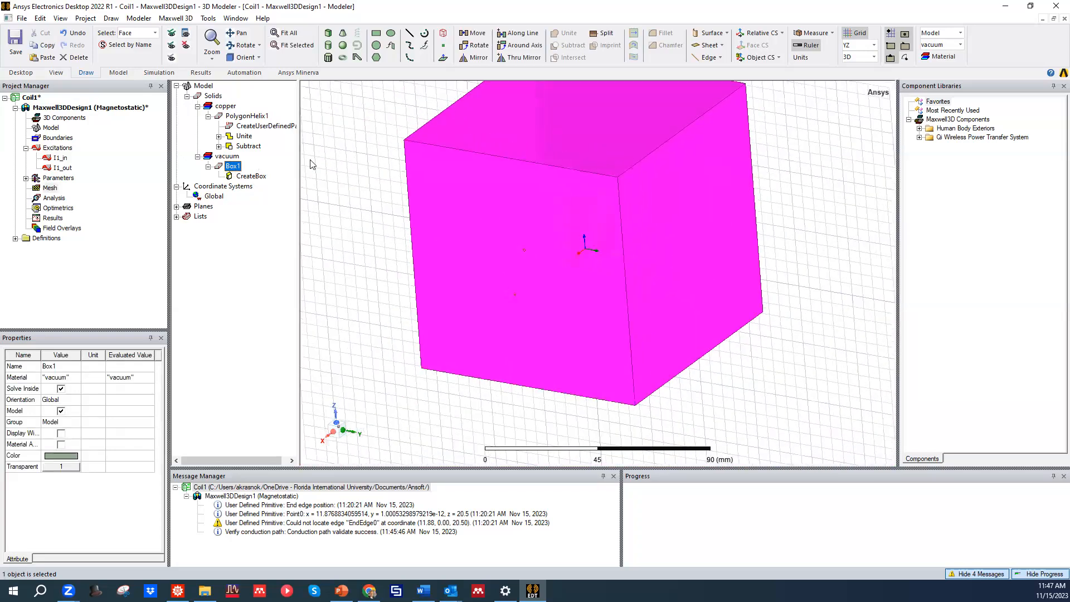
right_click(236, 169)
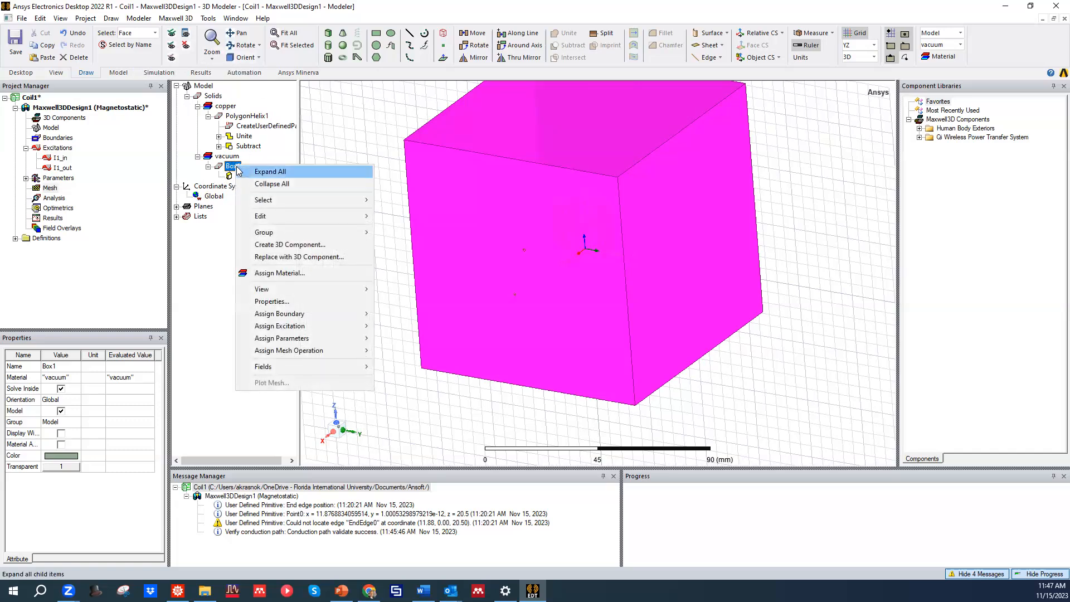
left_click(235, 168)
right_click(359, 160)
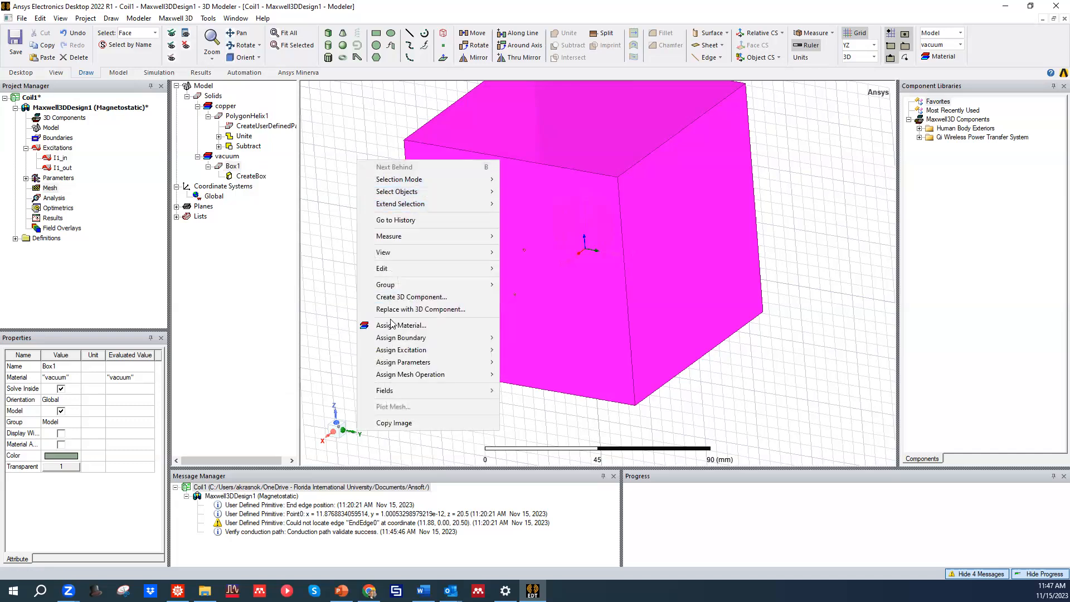
mouse_move(444, 374)
mouse_move(536, 378)
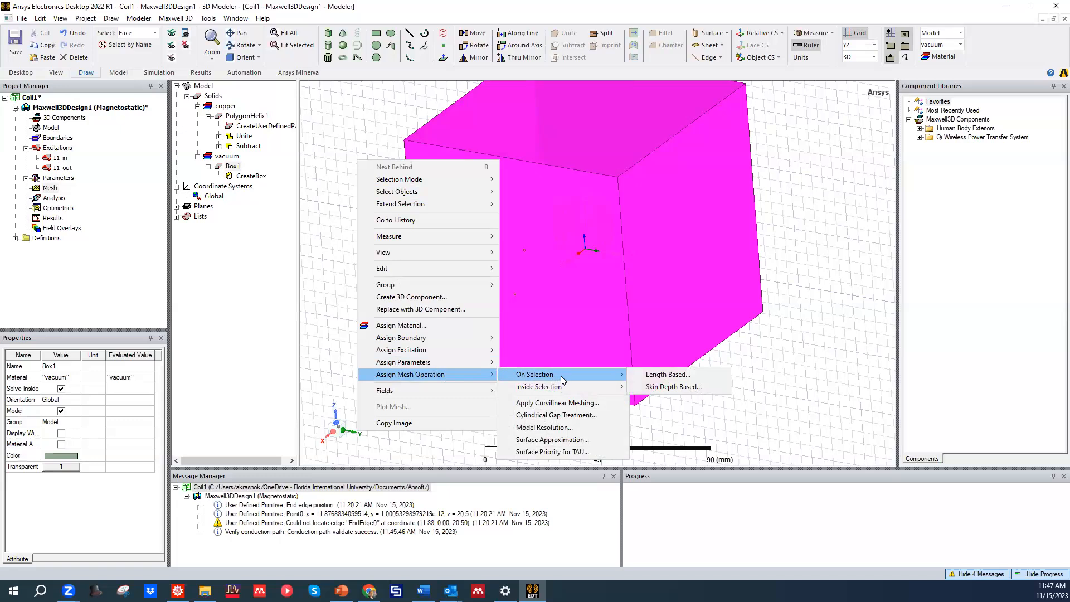
mouse_move(574, 392)
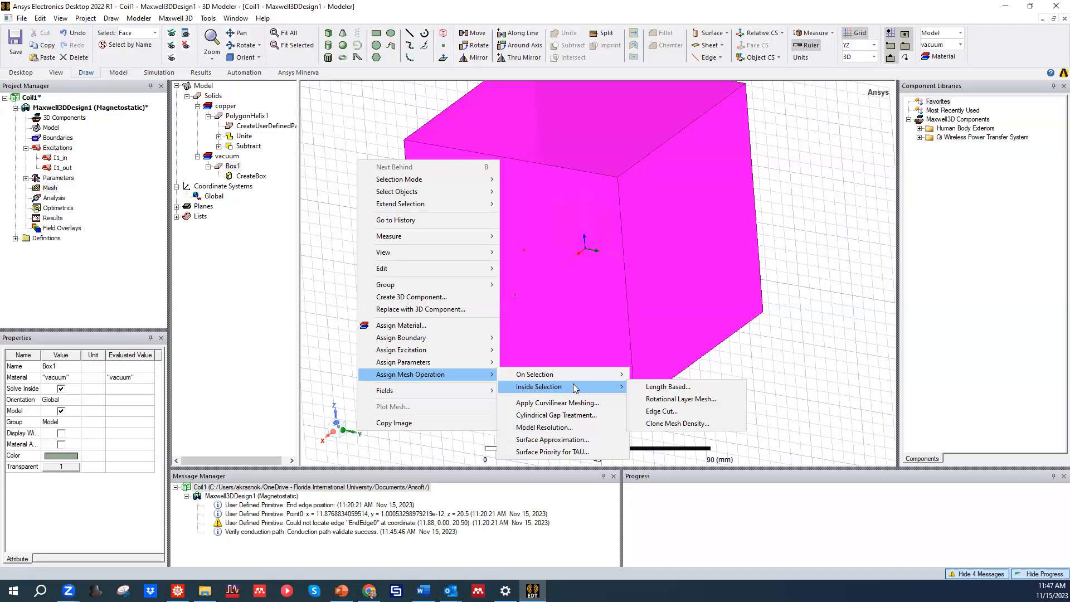
left_click(685, 389)
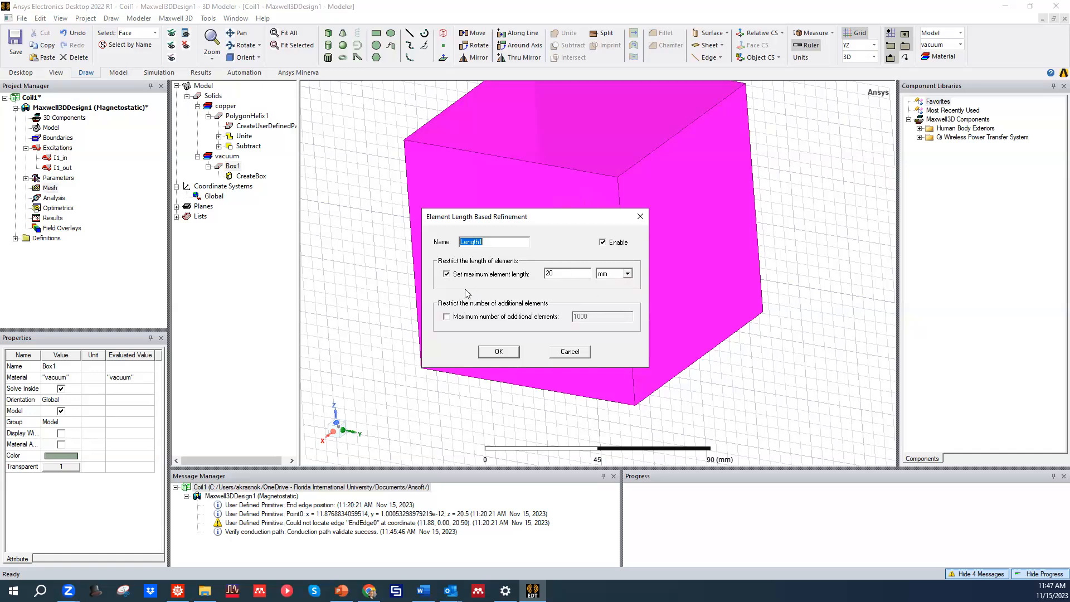
double_click(496, 241)
key("BackSpace")
type("Box")
double_click(549, 274)
type("15")
left_click(498, 352)
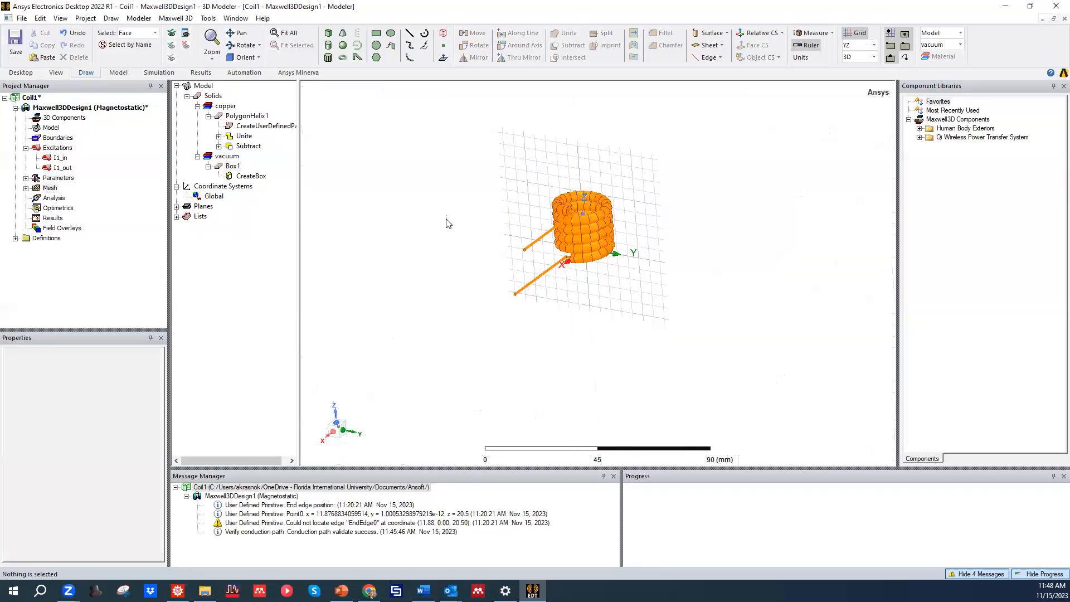
Review the Box mesh operation and assign PolygonHelix1 an on-selection length-based mesh operation named Coil with a maximum element length of 10 mm
double_click(35, 189)
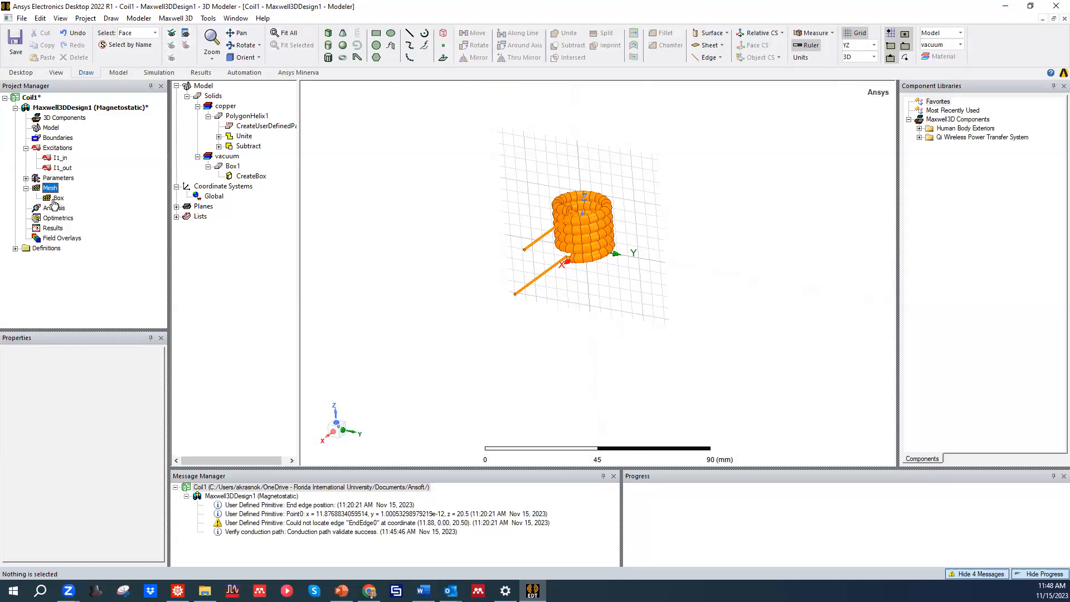
left_click(58, 198)
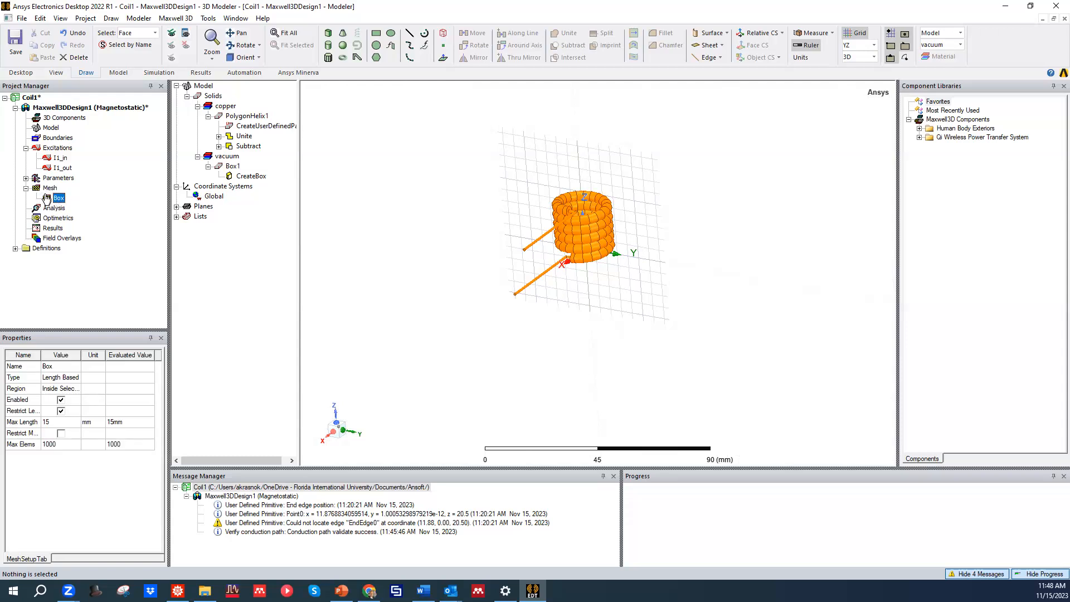
left_click(405, 228)
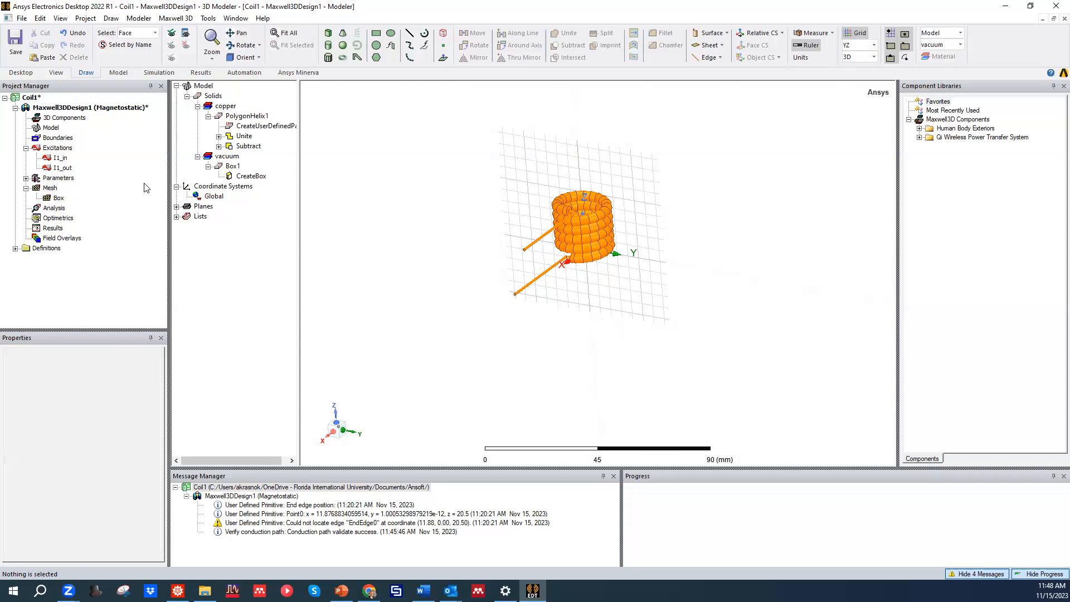
left_click(245, 116)
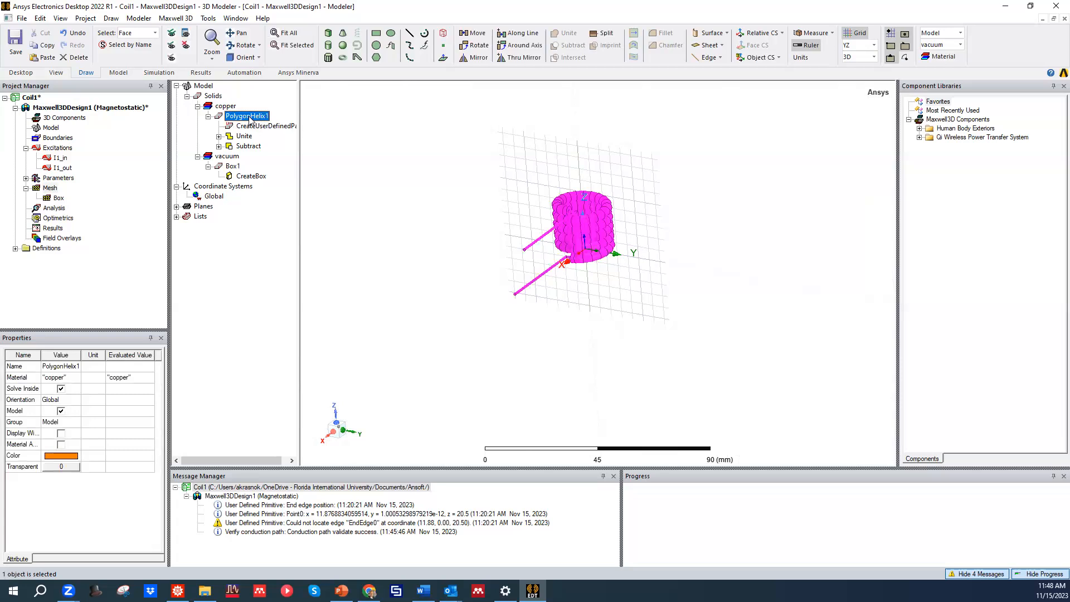
right_click(266, 118)
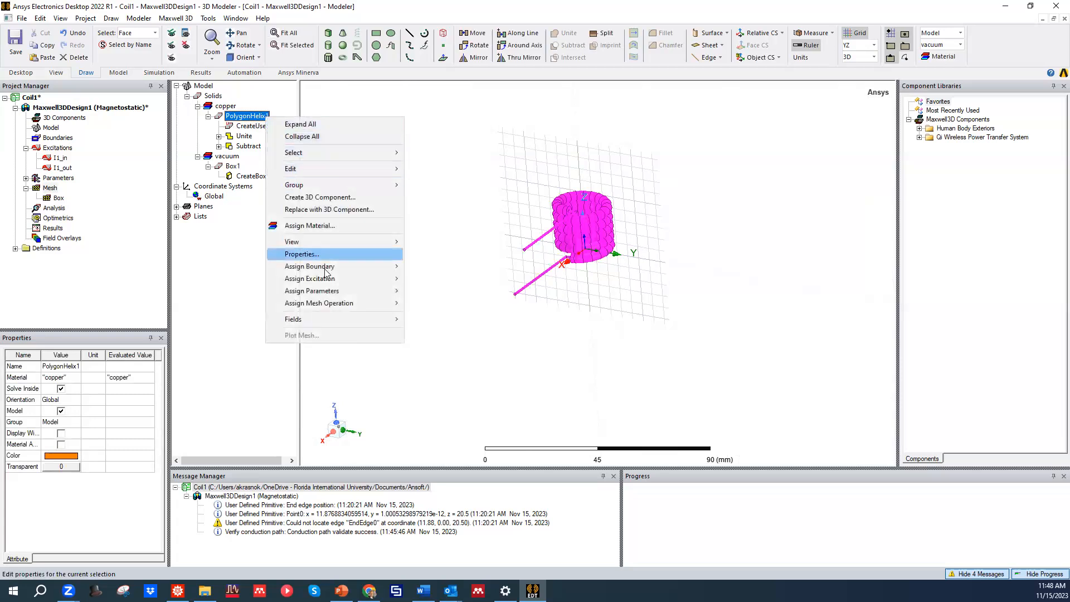
mouse_move(355, 305)
mouse_move(458, 304)
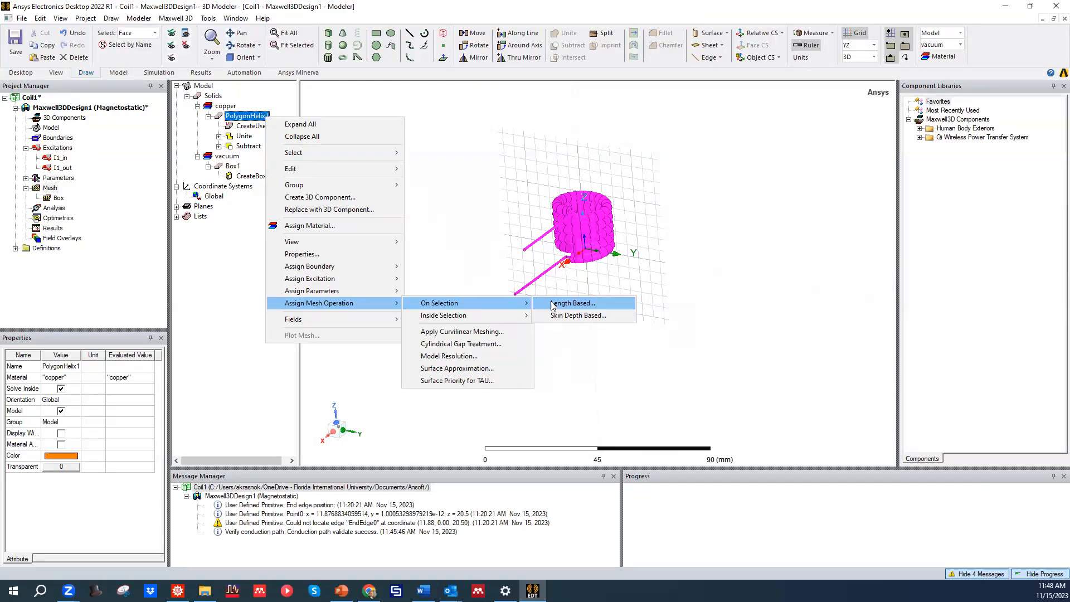
left_click(583, 304)
double_click(563, 271)
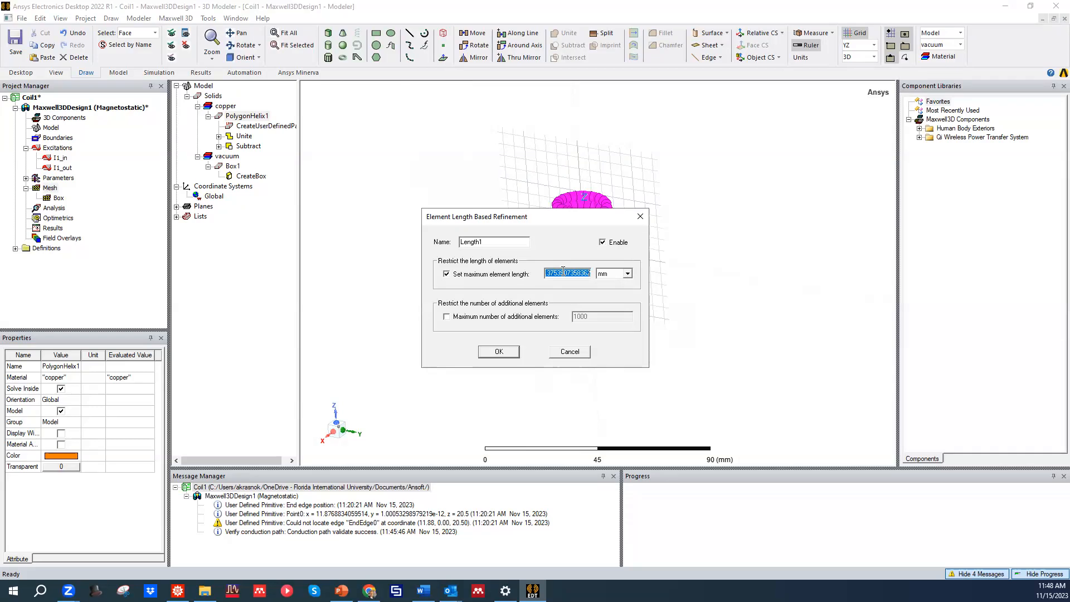
type("10")
double_click(507, 242)
type("Coil")
left_click(499, 352)
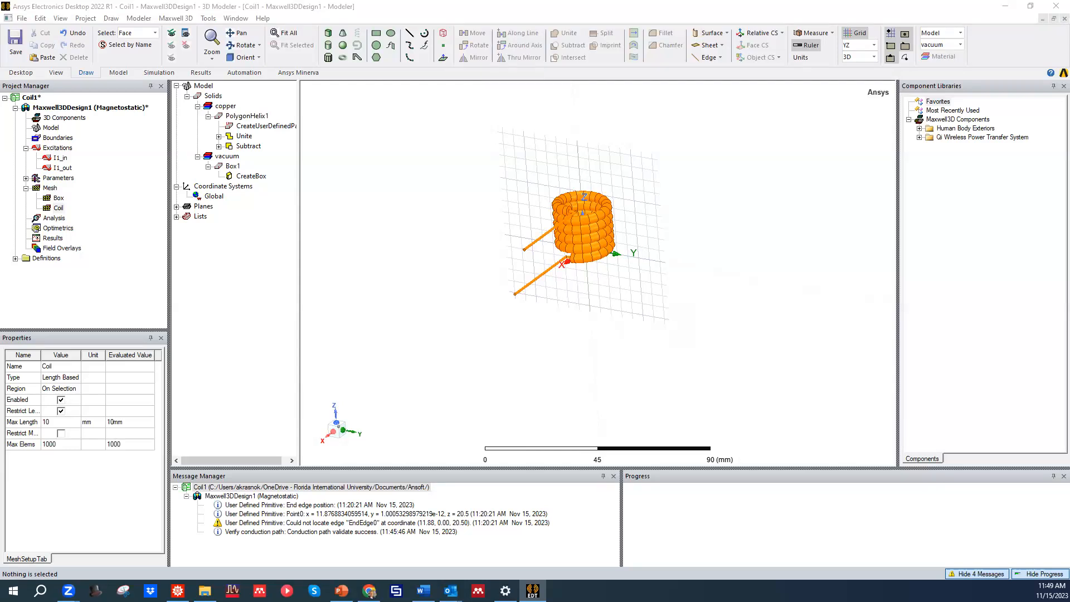
Collapse the mesh operations in the project tree and save the project
left_click(25, 188)
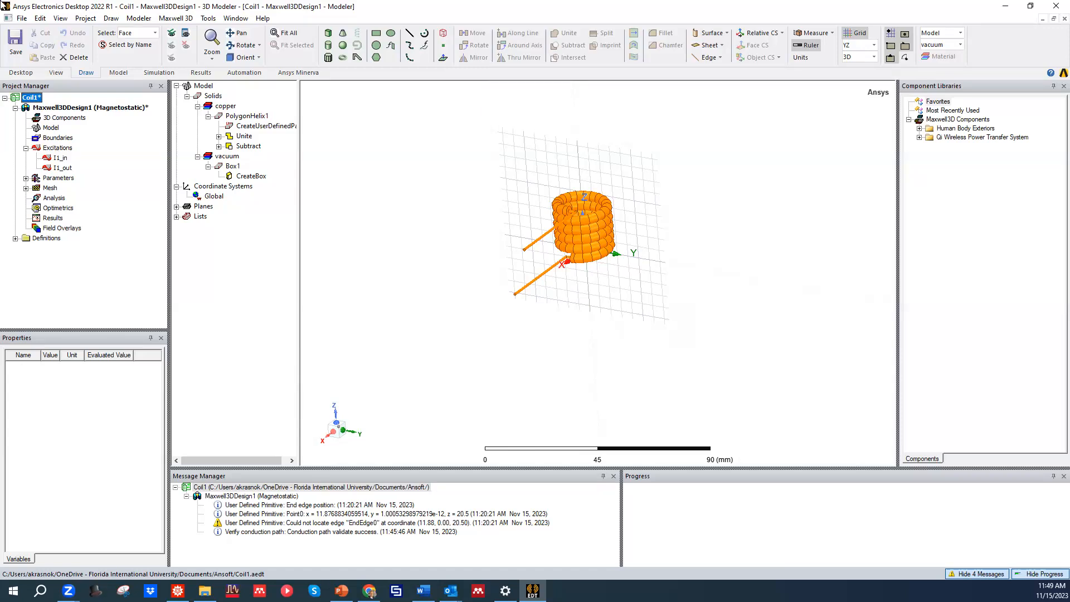
left_click(54, 199)
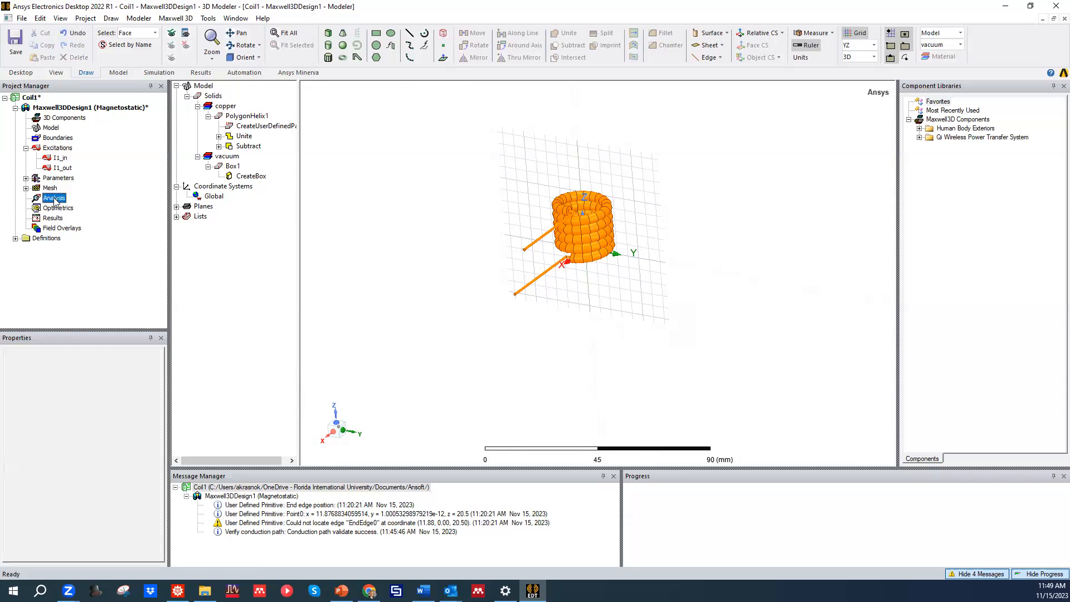
key("ctrl+s")
Start a new solution setup named Setup1 with a maximum of 10 passes and a percent error of 5
right_click(56, 200)
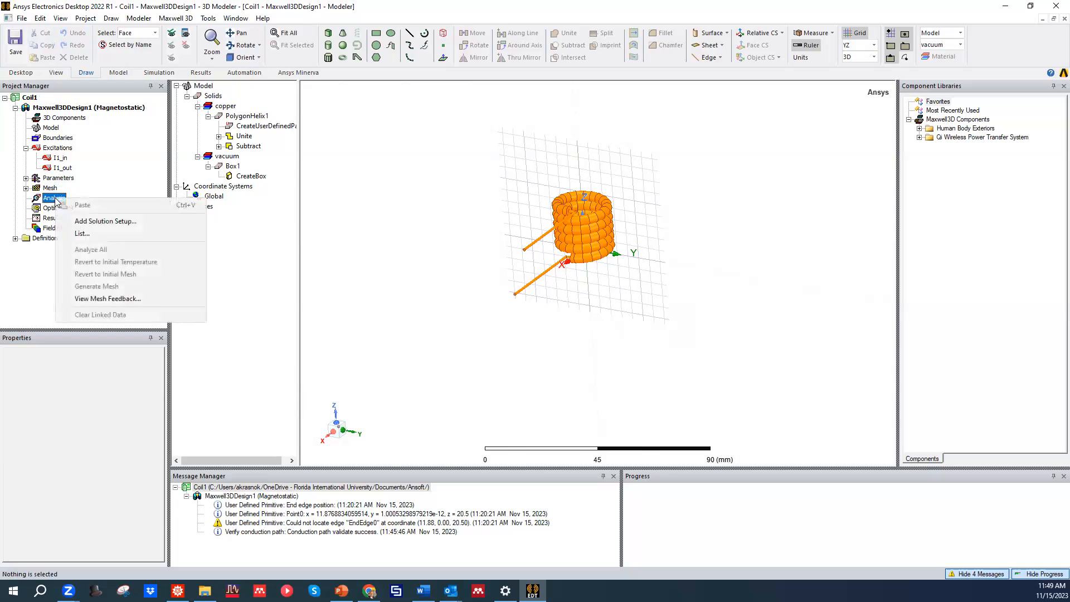
left_click(114, 222)
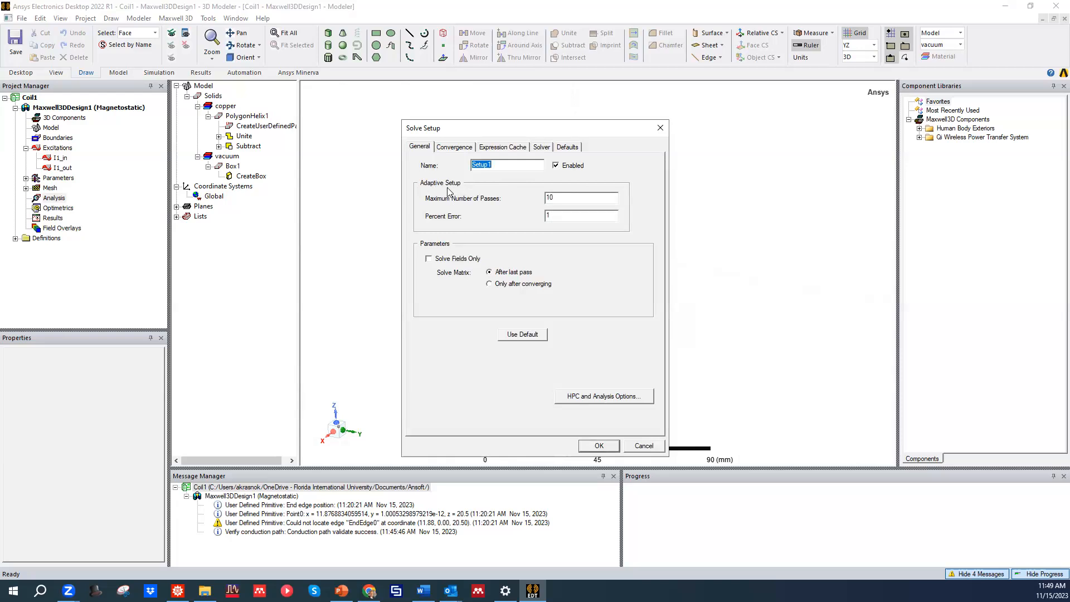
double_click(572, 197)
left_click(582, 200)
double_click(564, 215)
type("5")
Enable the iterative solver for the setup, keep the convergence and remaining solver settings at their defaults, and accept the setup
left_click(453, 146)
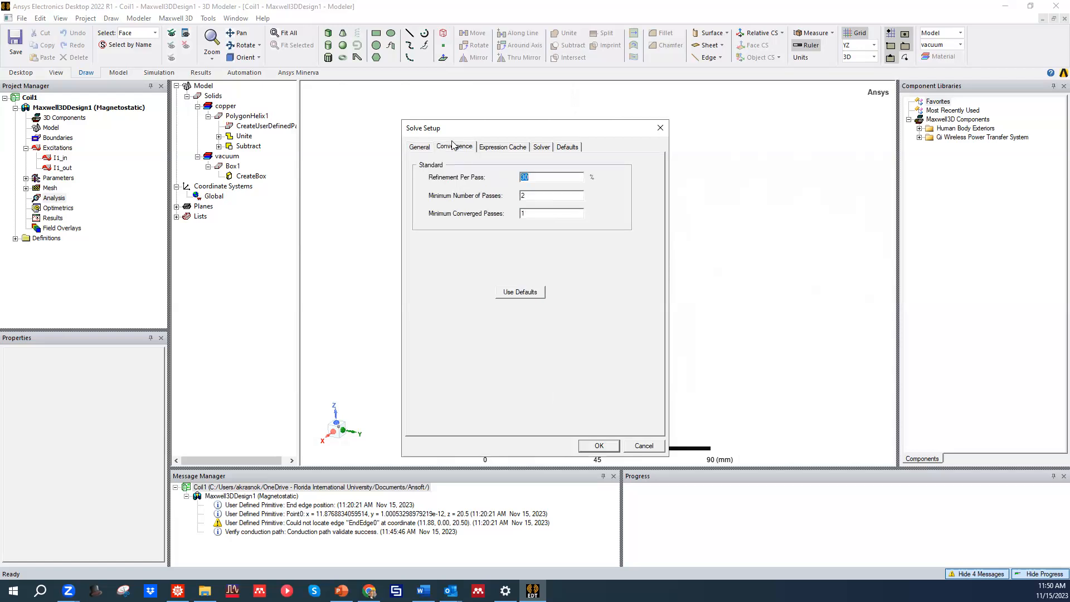
left_click(492, 148)
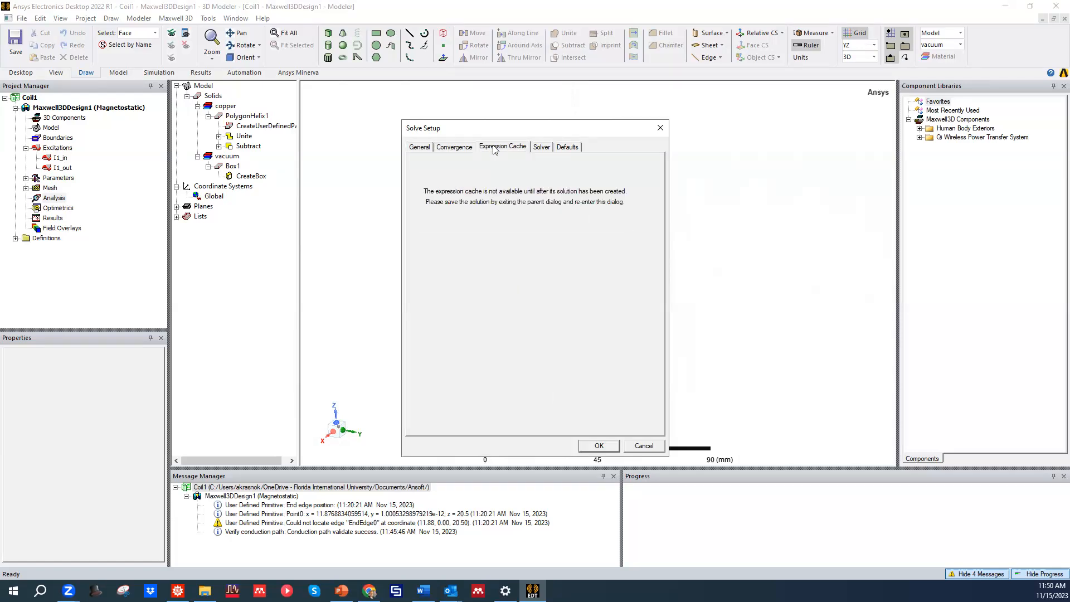
left_click(539, 147)
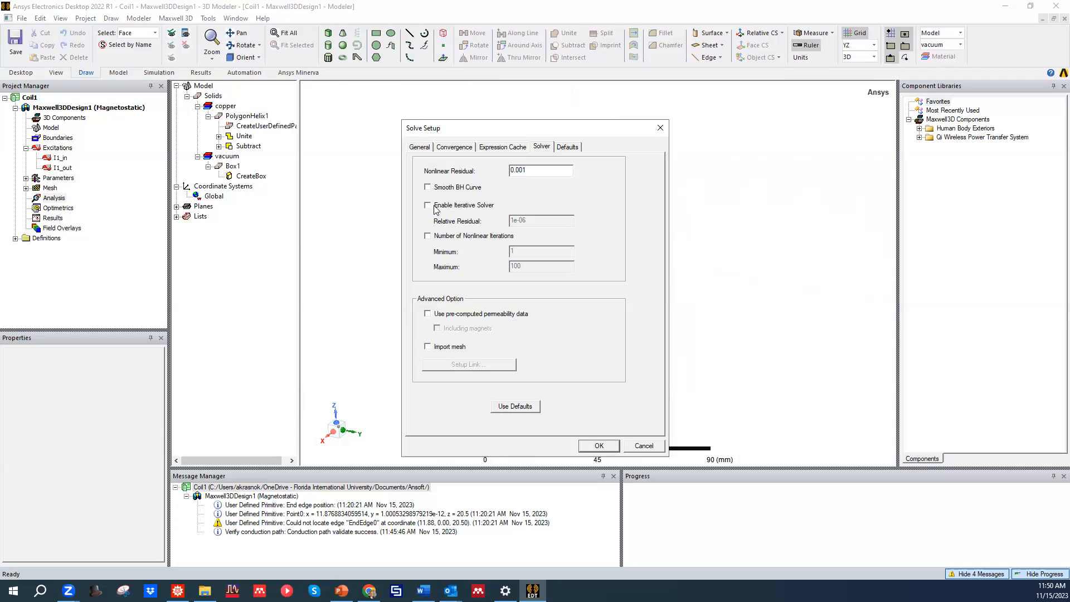
left_click(472, 208)
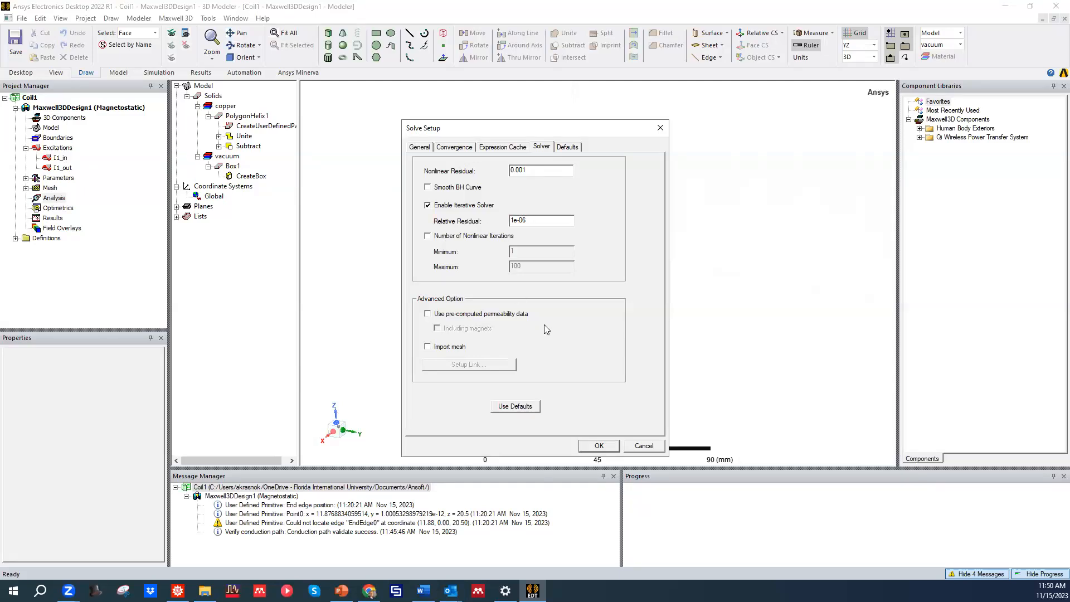
left_click(568, 148)
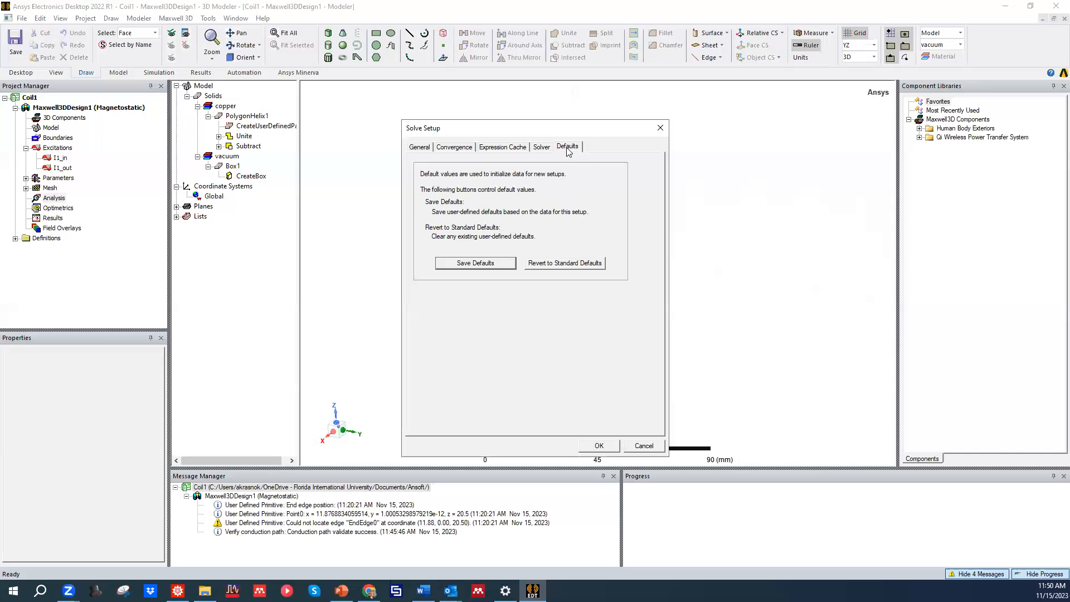
left_click(537, 147)
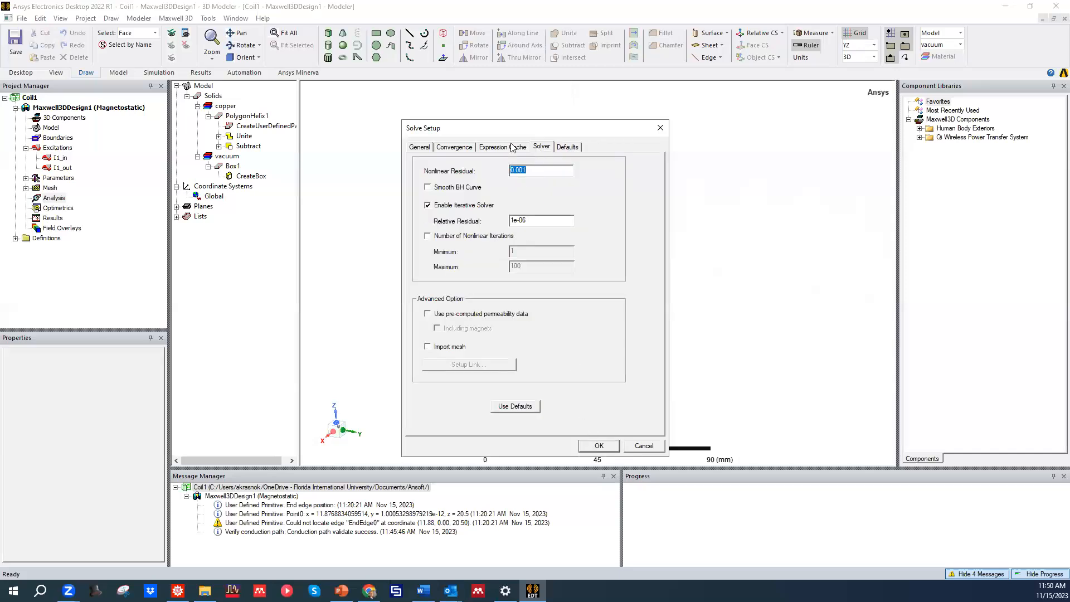
left_click(511, 146)
left_click(464, 147)
left_click(422, 148)
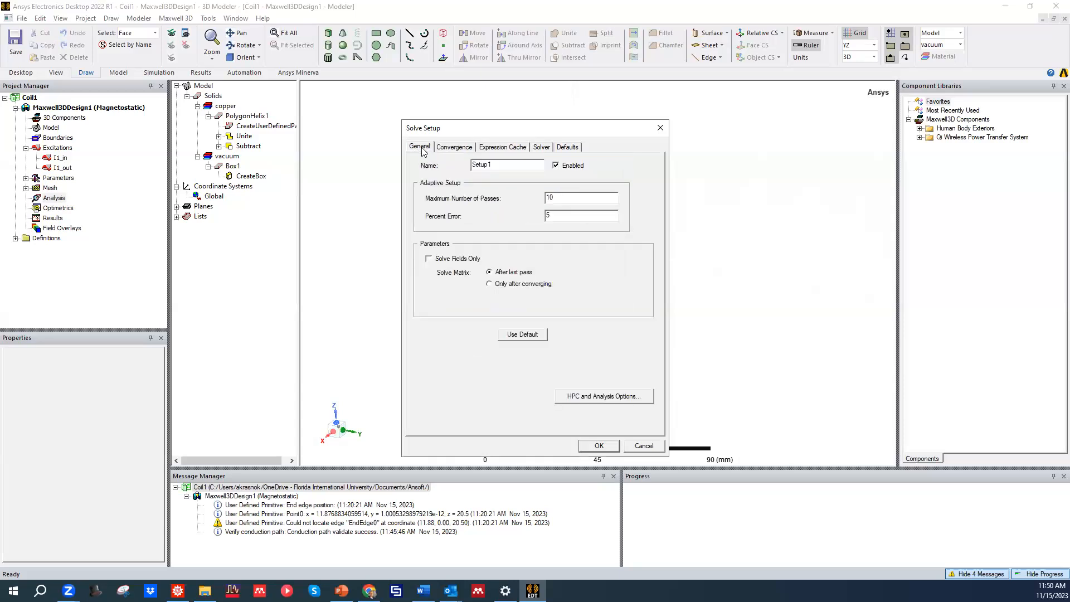
left_click(599, 446)
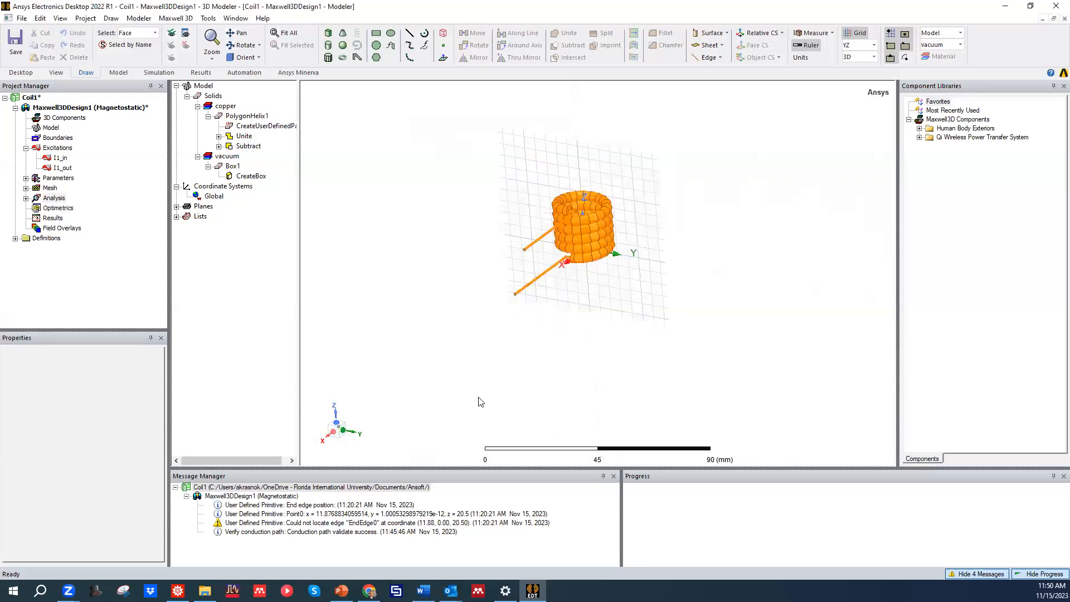
Look over the study types that can be added under Optimetrics and save the project
left_click(65, 208)
right_click(54, 211)
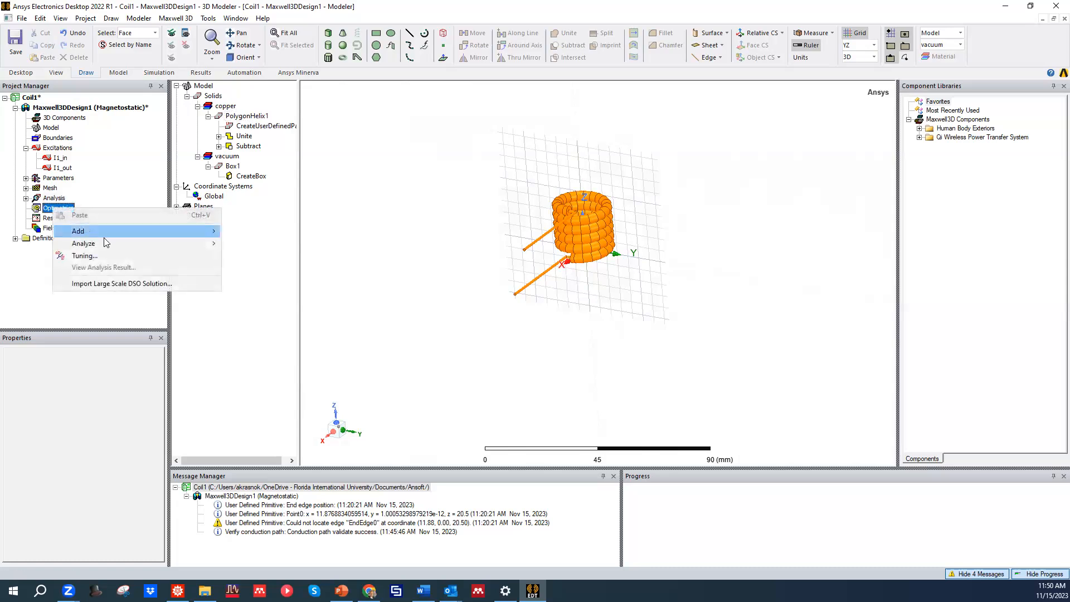
mouse_move(106, 231)
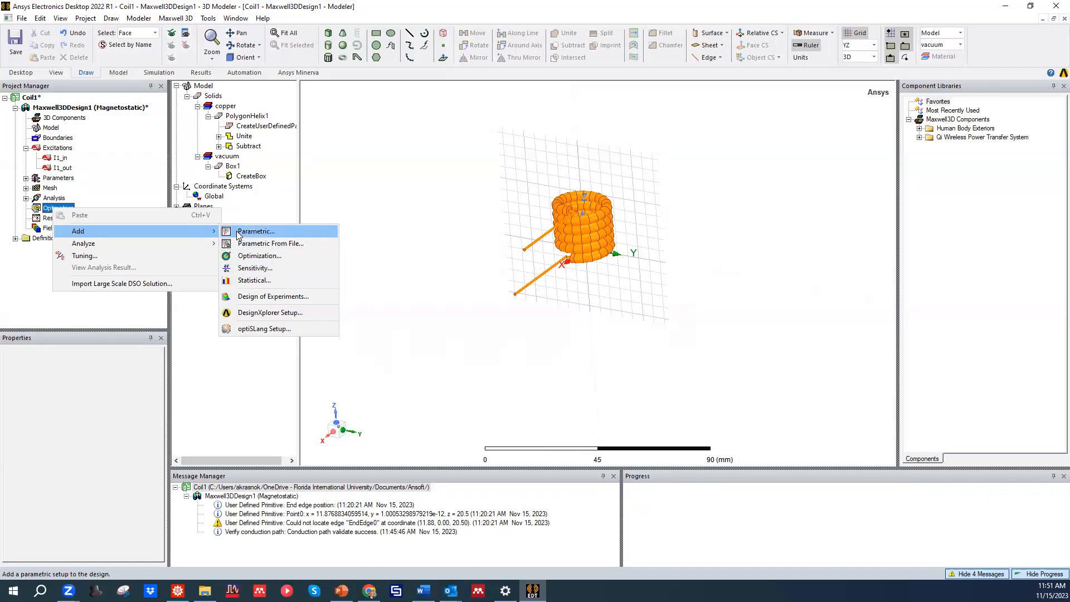
left_click(405, 210)
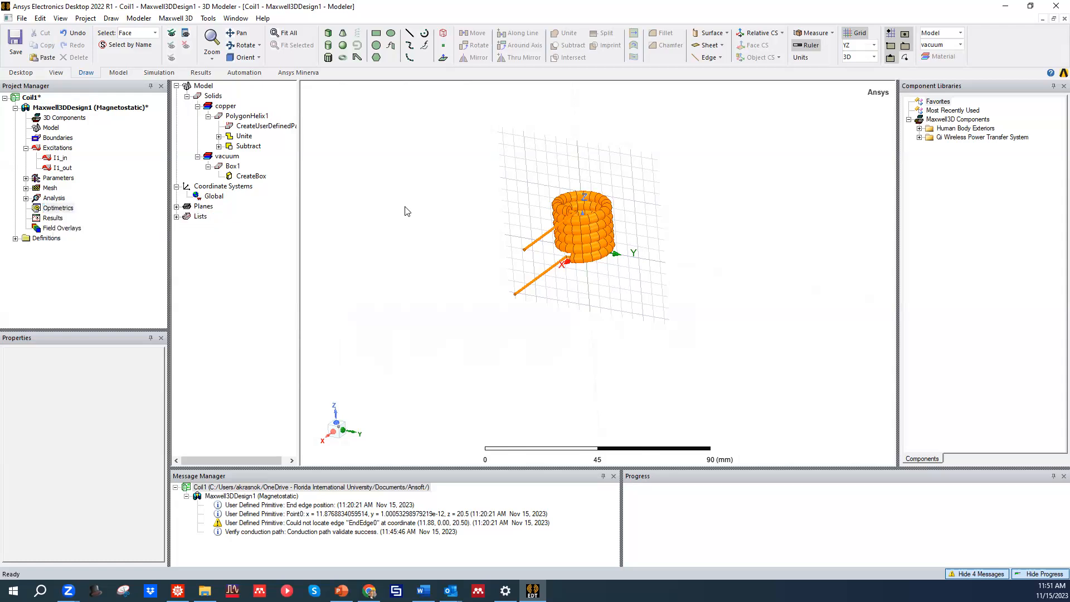
left_click(15, 44)
left_click(52, 218)
right_click(54, 221)
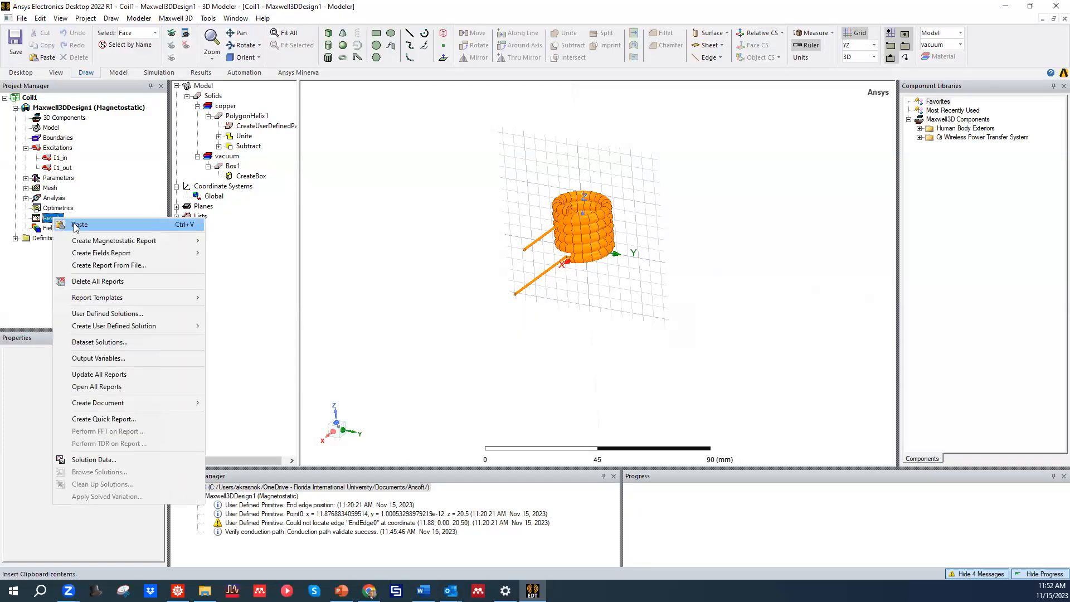
mouse_move(152, 243)
left_click(365, 223)
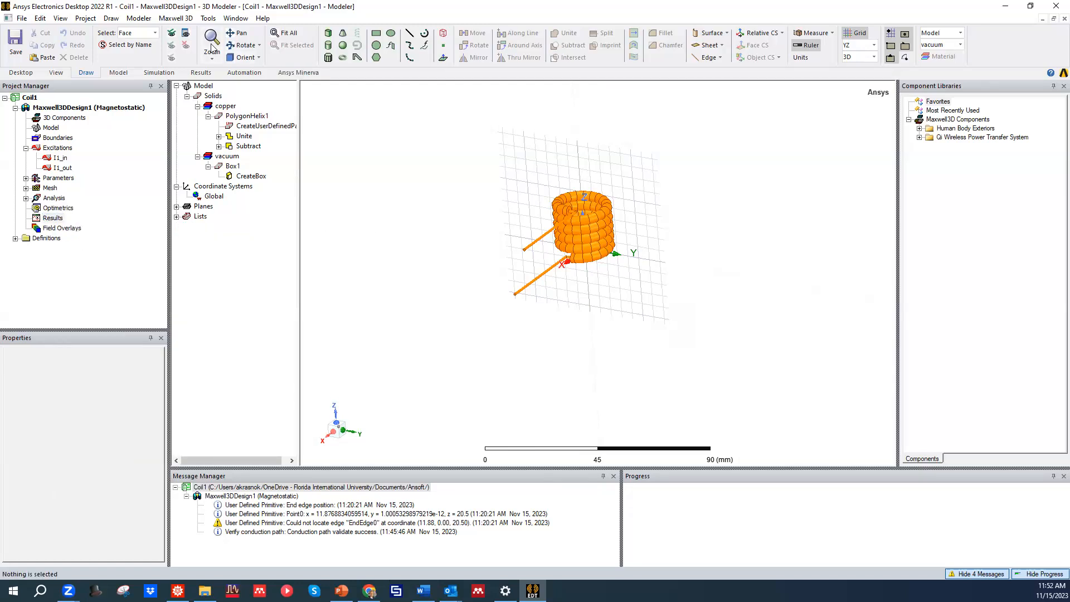
left_click(125, 75)
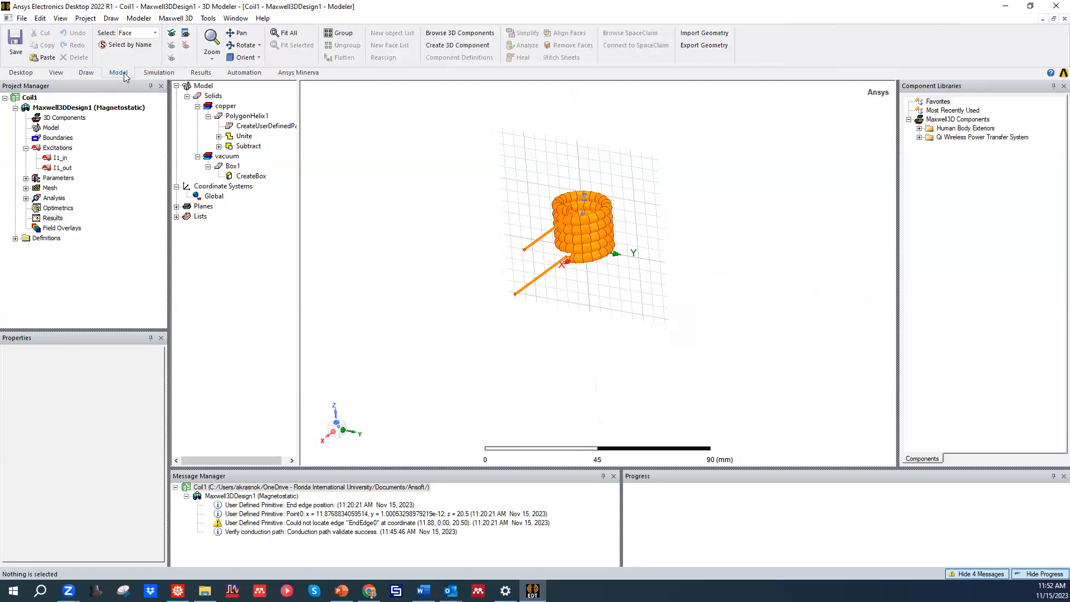
left_click(160, 74)
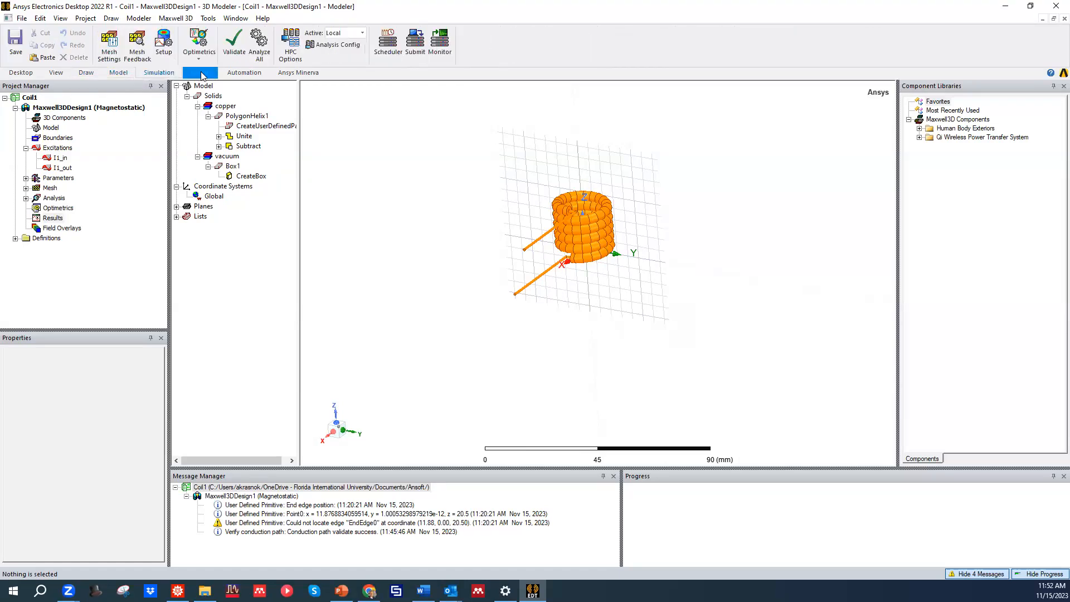
Run the validation check on the coil design and start the analysis of all setups
left_click(235, 43)
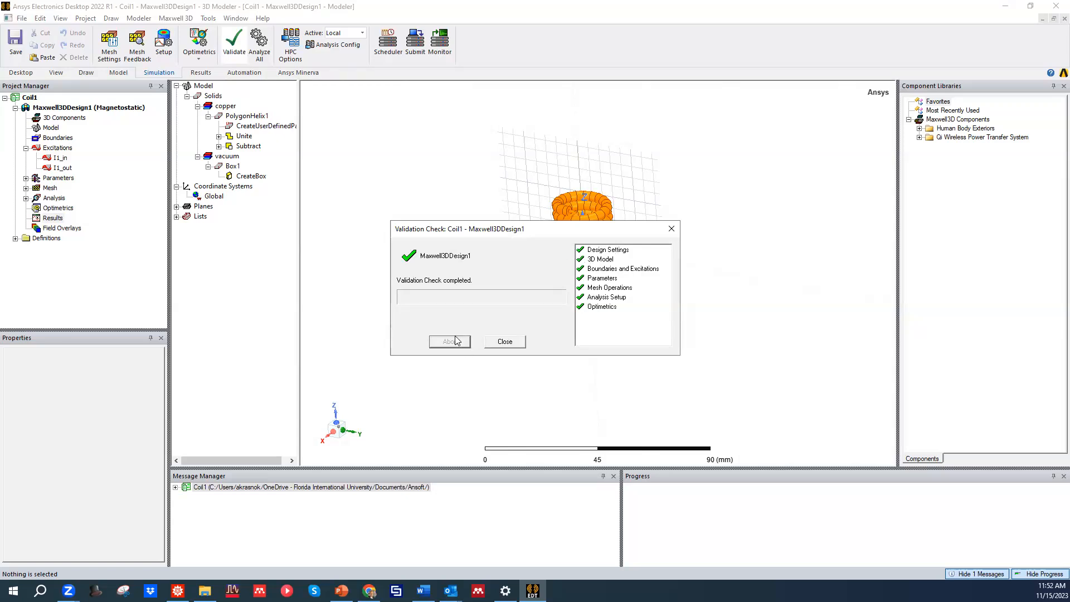
left_click(672, 228)
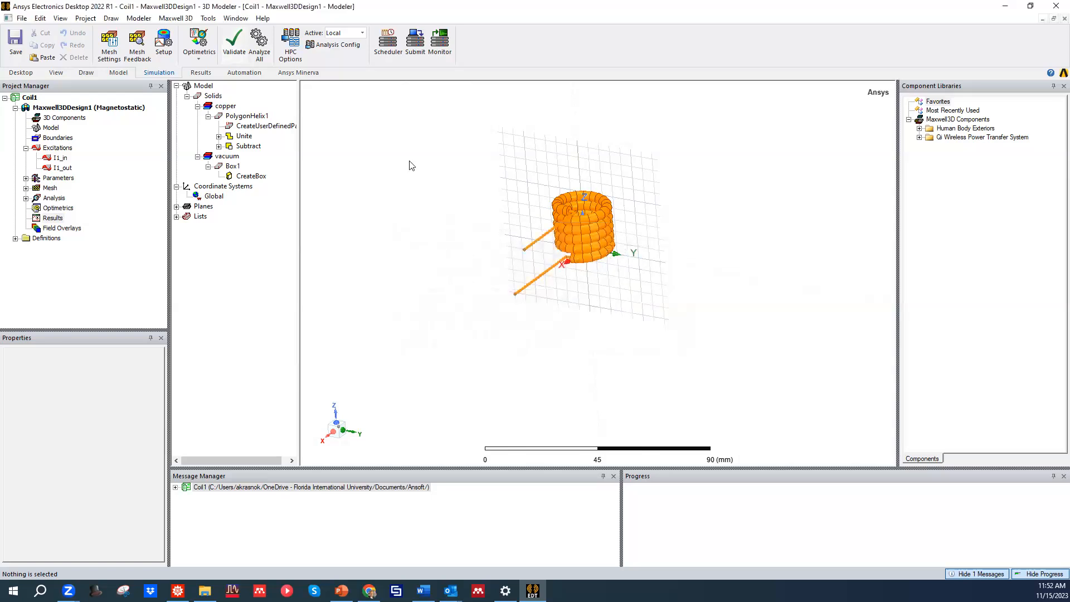
left_click(263, 55)
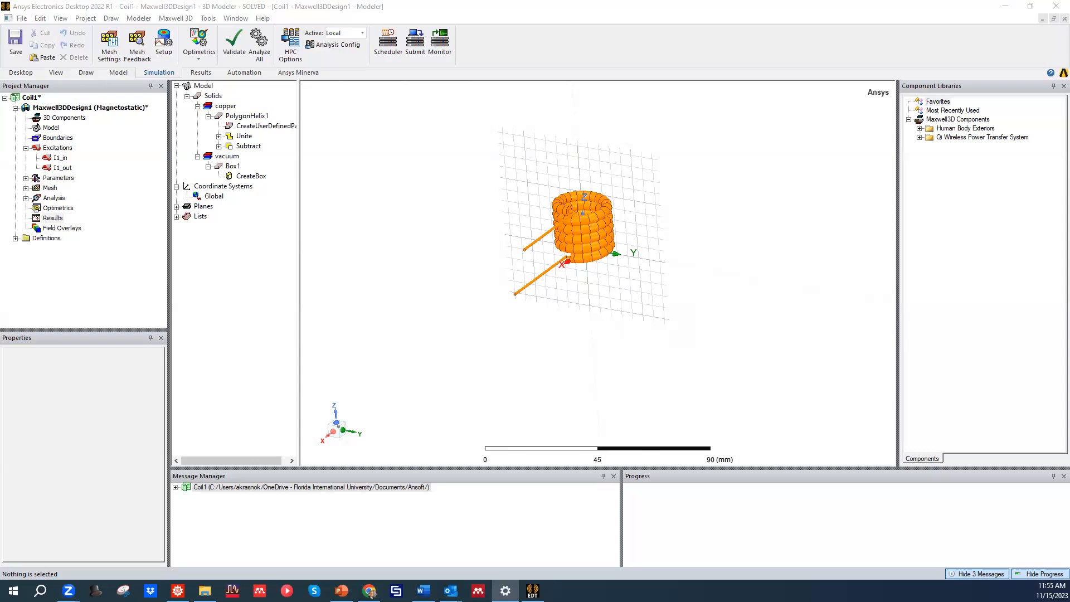
left_click_drag(601, 295, 662, 263)
scroll(611, 300, "up", 2)
scroll(617, 235, "down", 1)
mouse_move(578, 291)
left_mouse_down()
mouse_move(600, 257)
mouse_move(592, 278)
left_mouse_up()
middle_click_drag(485, 214, 516, 244)
scroll(565, 254, "up", 2)
middle_click_drag(599, 259, 611, 236)
Expand the project's messages down to Maxwell3DDesign1 and check the latest simulation message
left_click(960, 576)
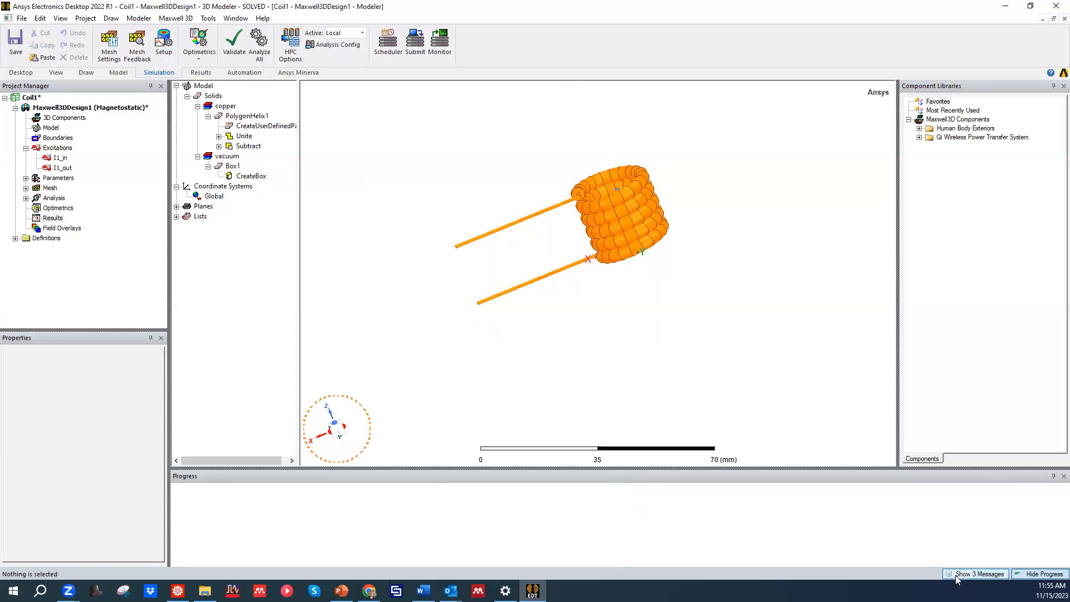
left_click(995, 575)
left_click(1012, 575)
left_click(1015, 575)
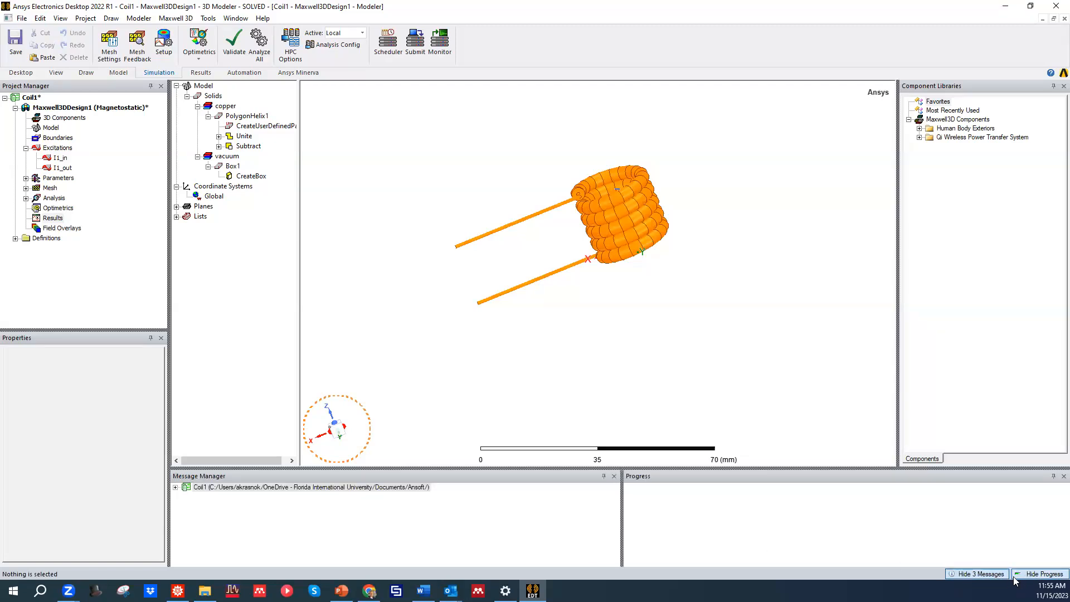
left_click(172, 488)
left_click(175, 487)
left_click(186, 497)
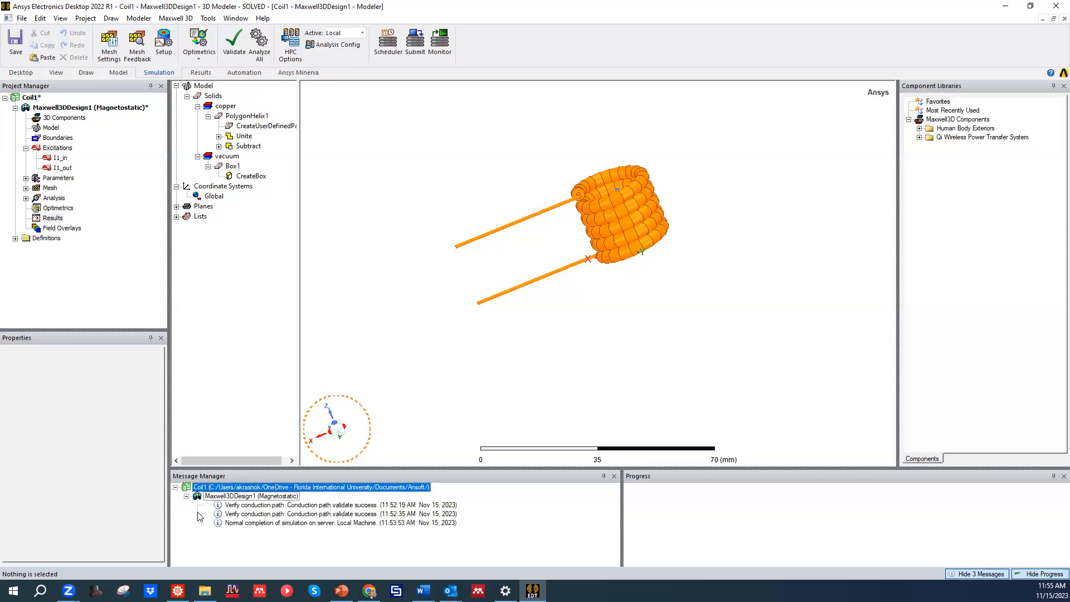
left_click(228, 524)
Examine the coil's windings and lead wires up close from several sides
left_click_drag(522, 340, 554, 248, "alt")
scroll(604, 215, "up", 3)
left_click_drag(655, 225, 593, 244, "alt")
scroll(581, 210, "up", 3)
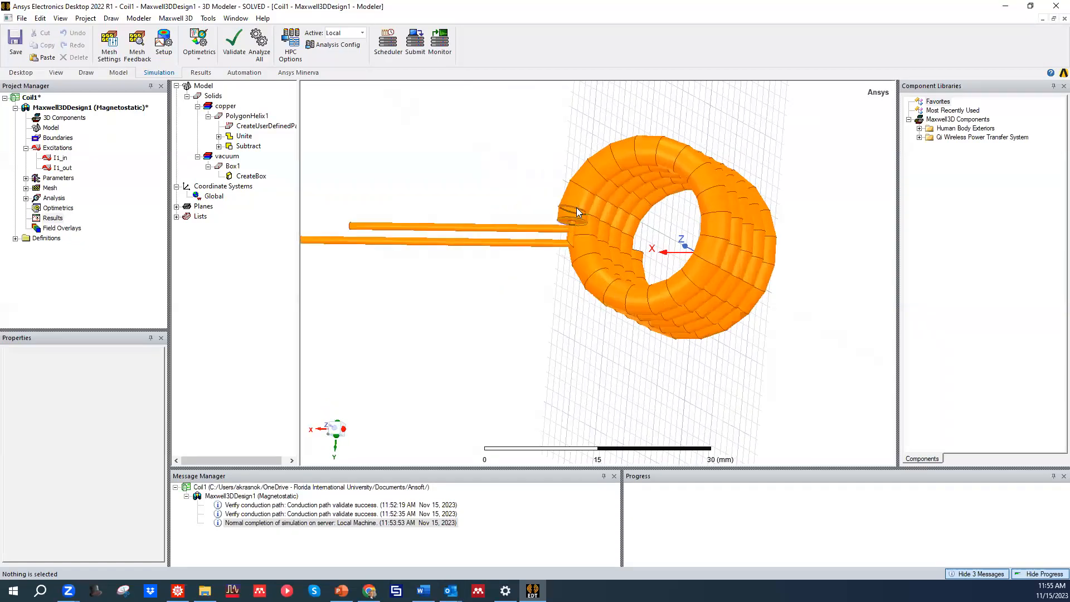
left_click_drag(617, 167, 593, 210, "alt")
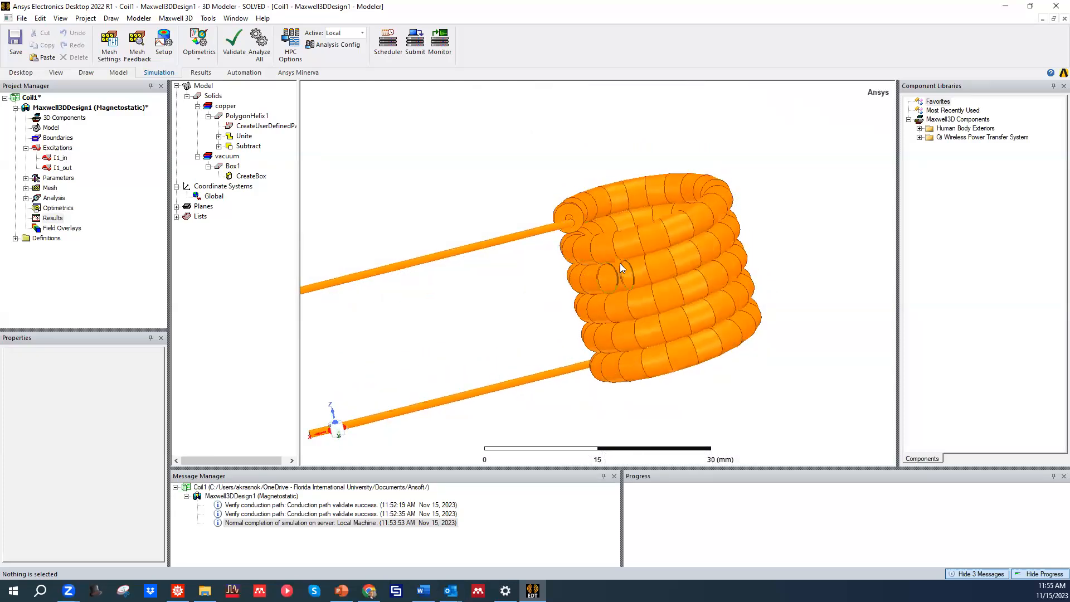
scroll(616, 240, "up", 2)
left_click_drag(622, 243, 488, 247, "alt")
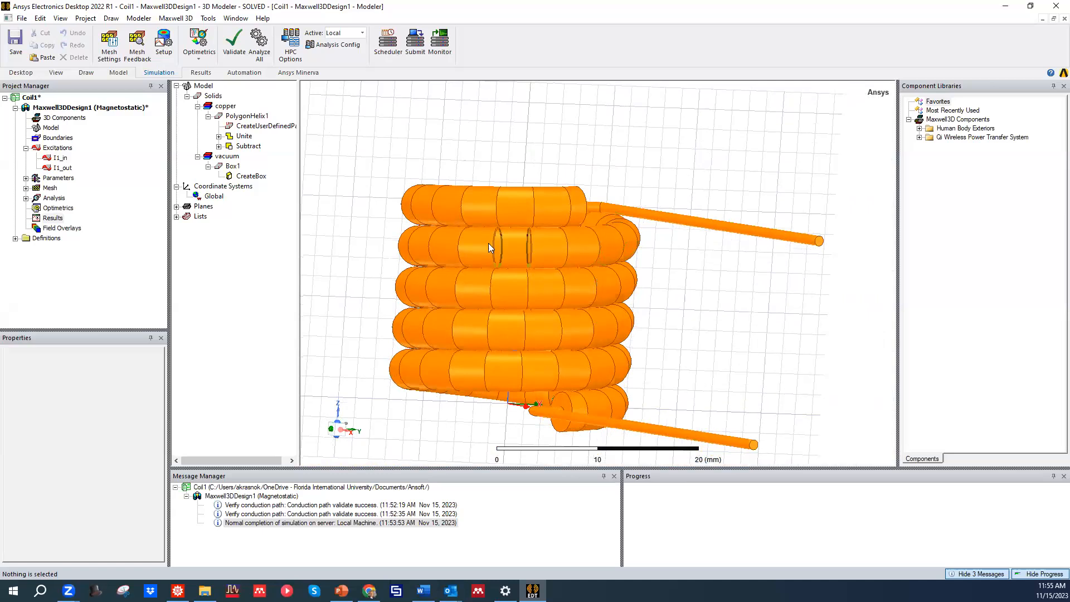
scroll(488, 247, "up", 3)
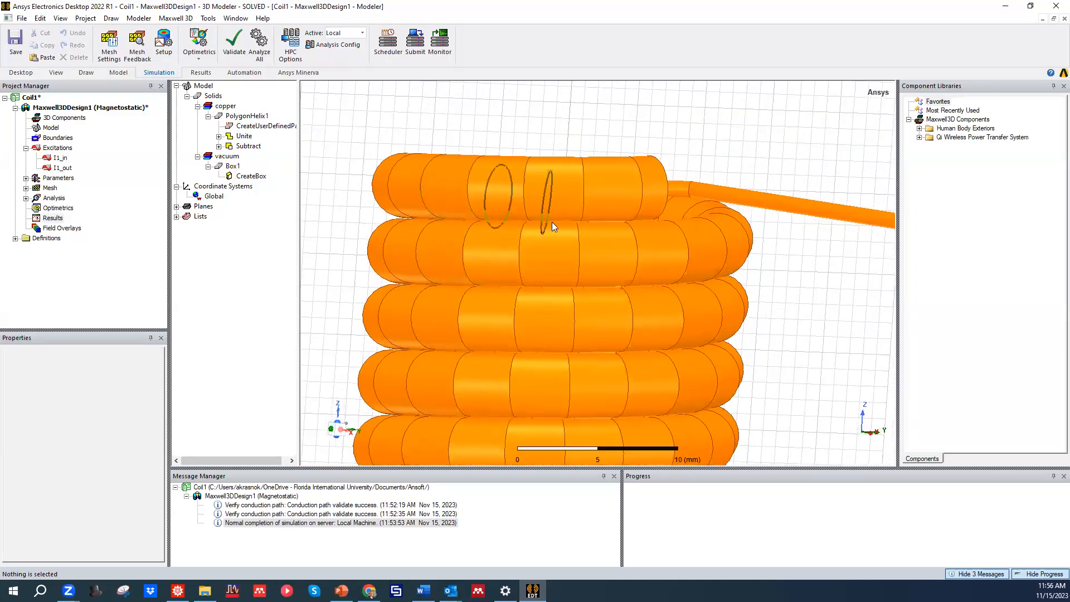
scroll(549, 219, "up", 2)
mouse_move(544, 221)
left_mouse_down("alt")
mouse_move(555, 214)
mouse_move(552, 232)
left_mouse_up("alt")
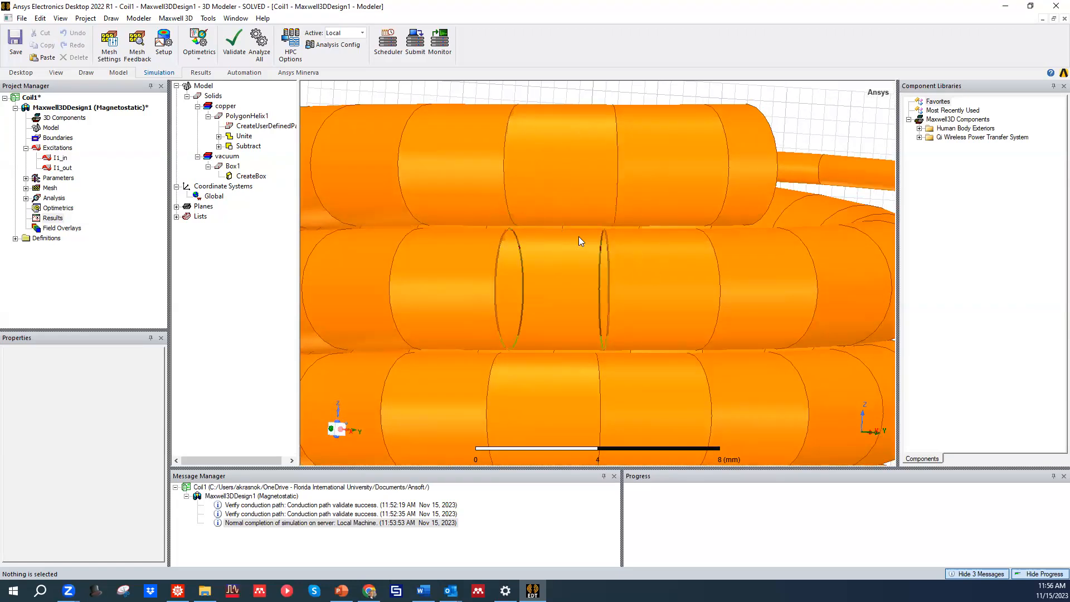
scroll(577, 227, "up", 1)
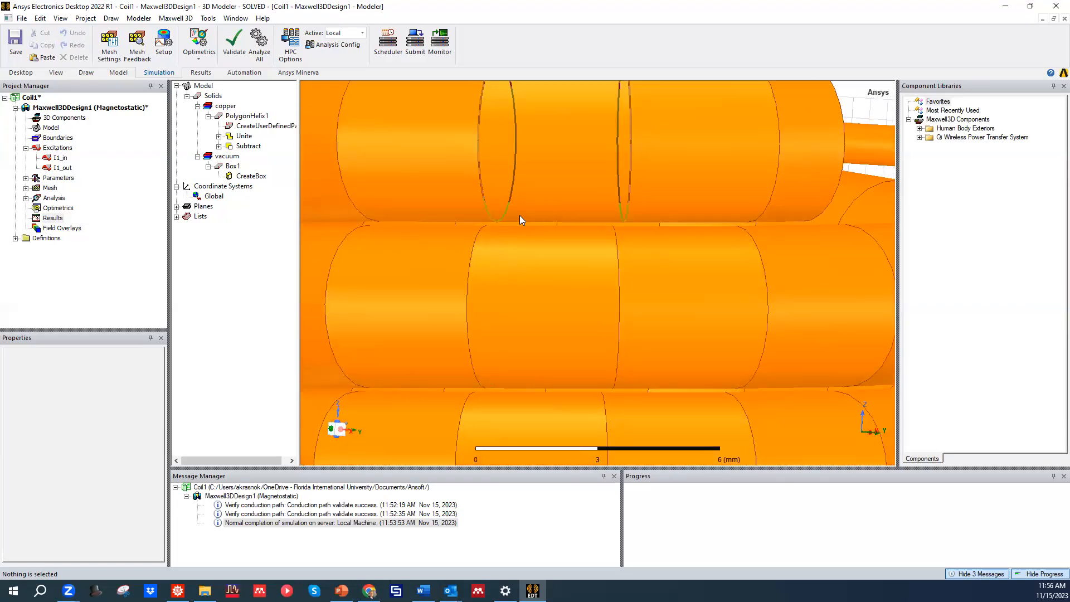
scroll(559, 223, "up", 1)
scroll(563, 218, "down", 4)
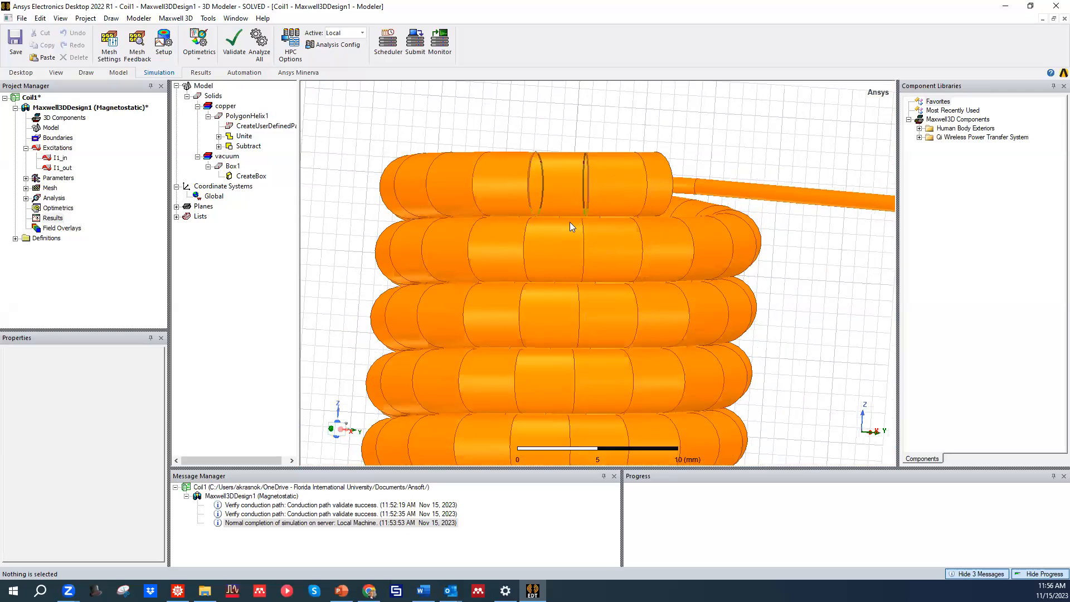
left_click_drag(569, 223, 503, 262, "alt")
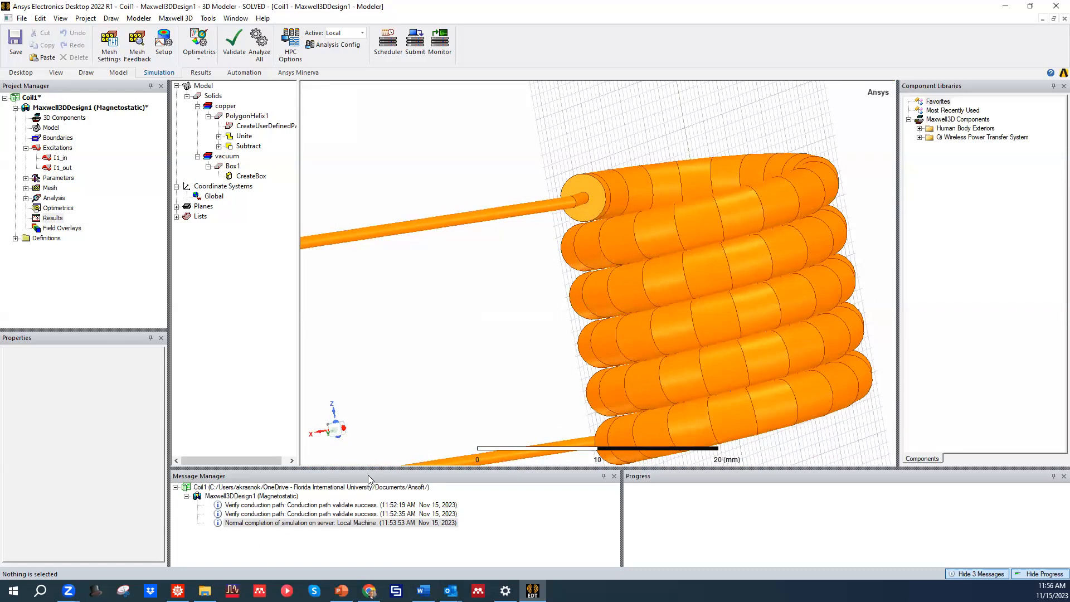
scroll(541, 217, "up", 2)
scroll(531, 192, "down", 5)
middle_click_drag(560, 216, 608, 229)
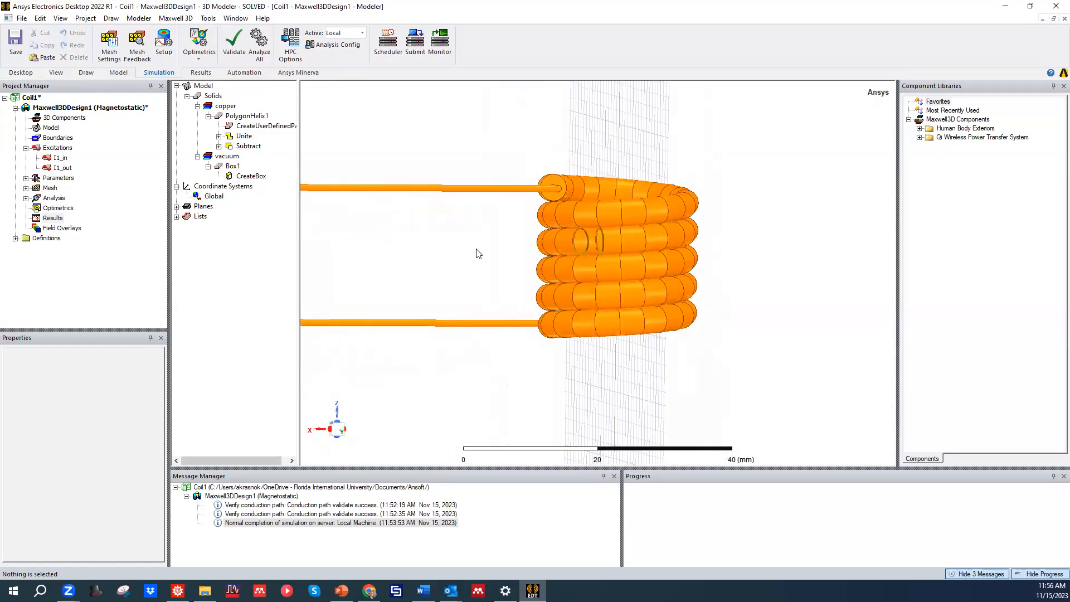
Expand the lists and planes of the model and preview the global XY, XZ and YZ planes against the coil
left_click(177, 216)
left_click(176, 206)
left_click(218, 227)
left_click_drag(484, 236, 332, 225, "alt")
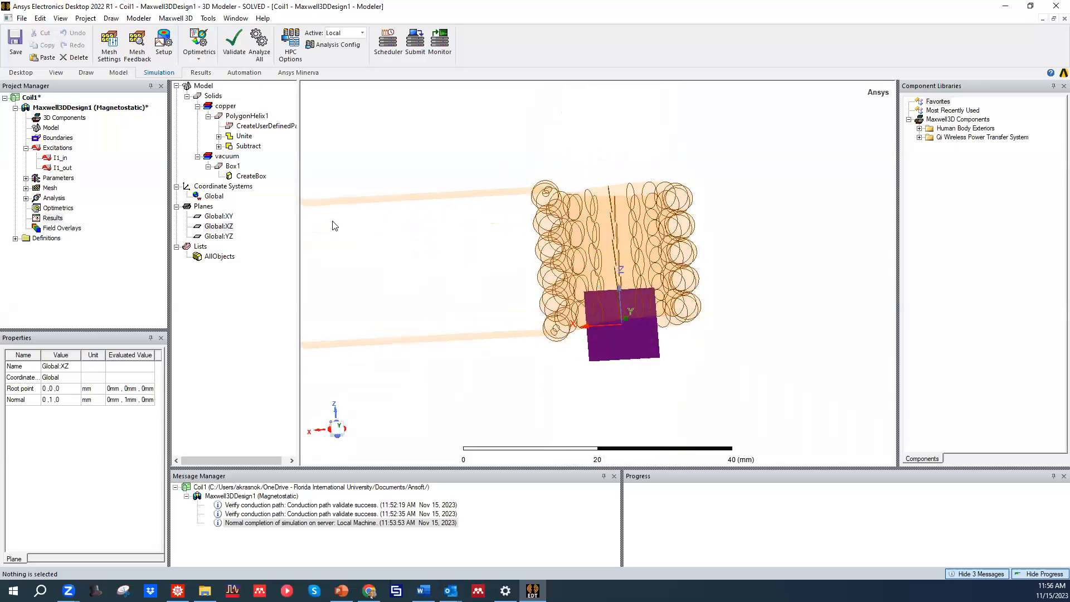
left_click(206, 207)
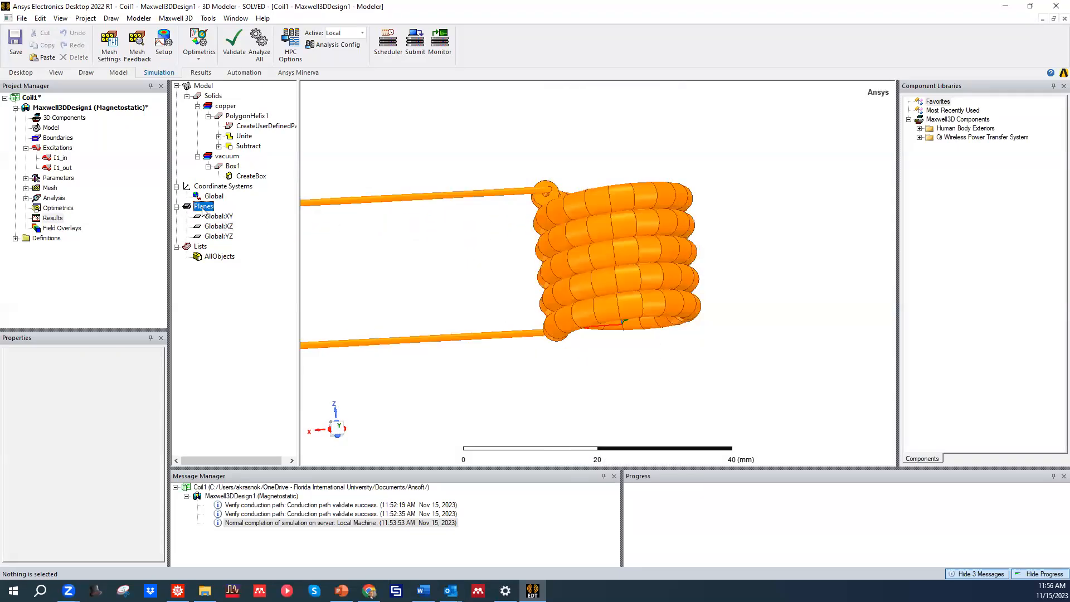
scroll(578, 172, "down", 2)
middle_click_drag(555, 163, 598, 279)
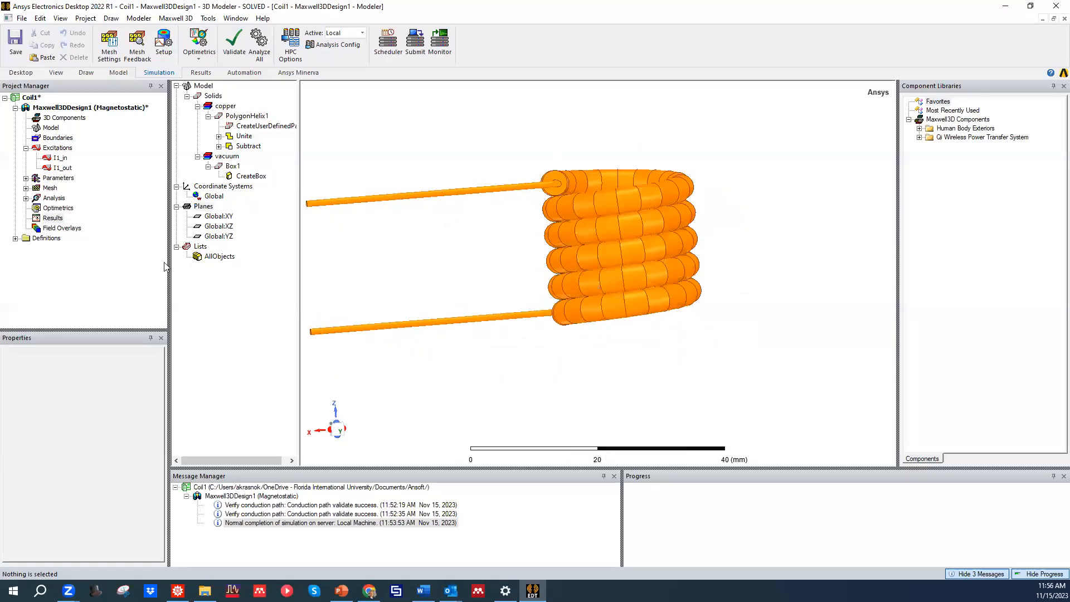
left_click(219, 216)
left_click(219, 226)
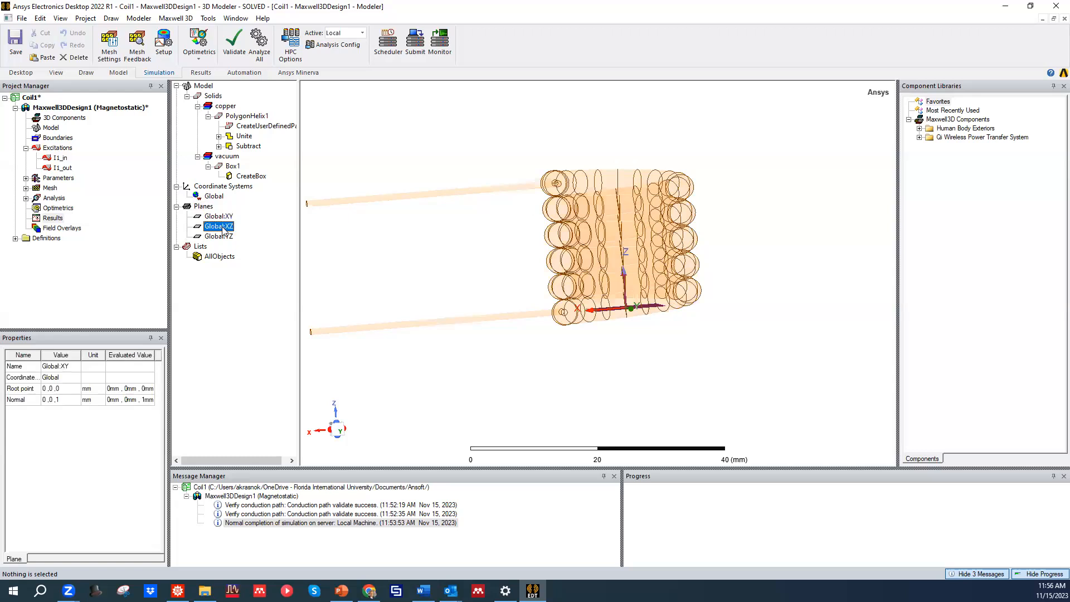
left_click(219, 236)
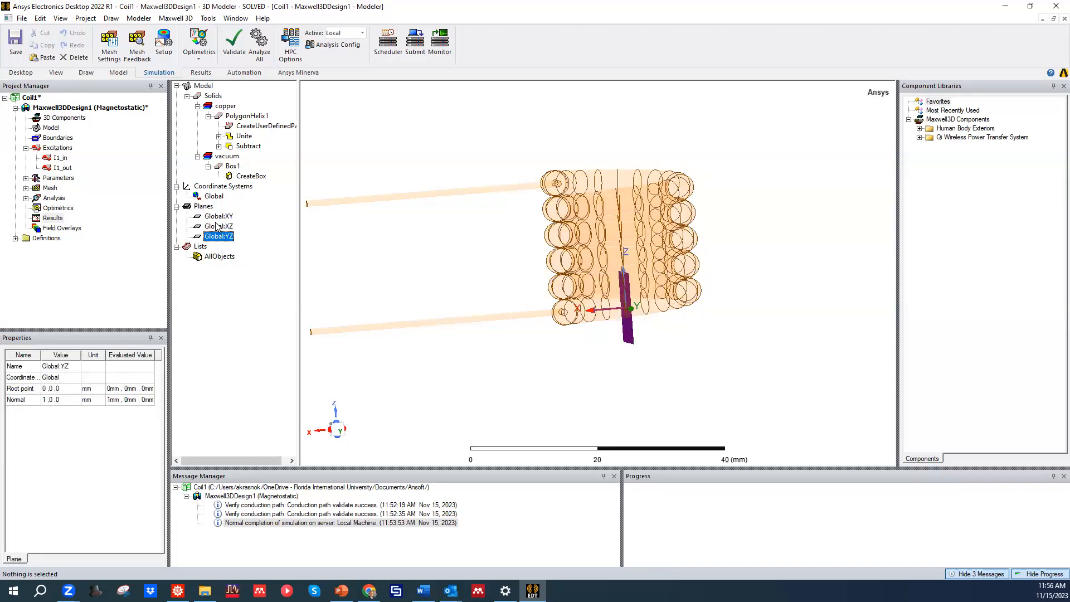
Create an H_Vector field plot on the Global:XZ plane using the Setup1 : LastAdaptive solution
left_click(217, 227)
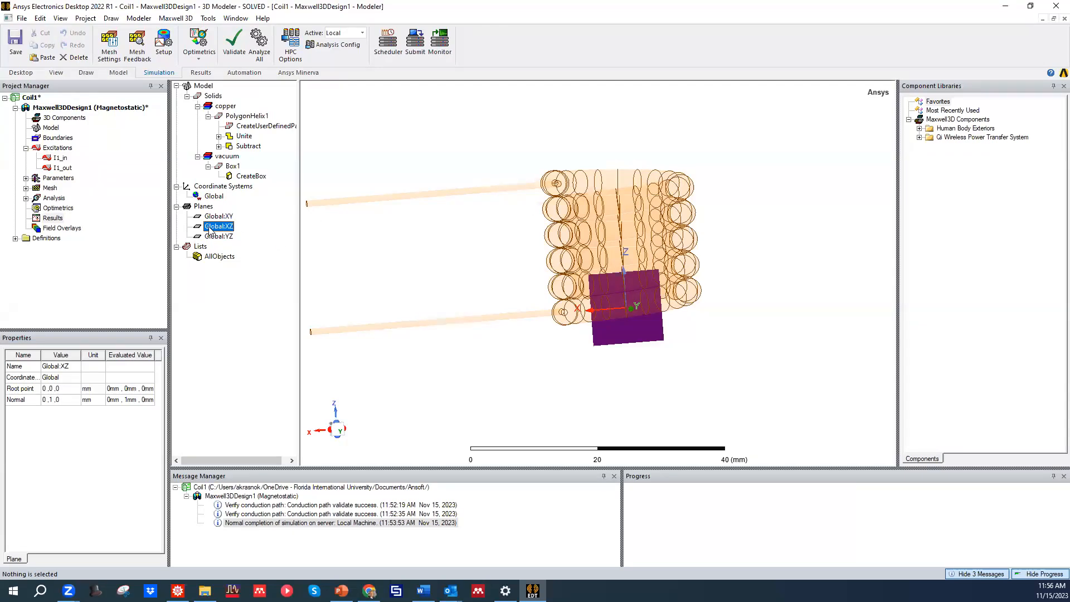
right_click(422, 156)
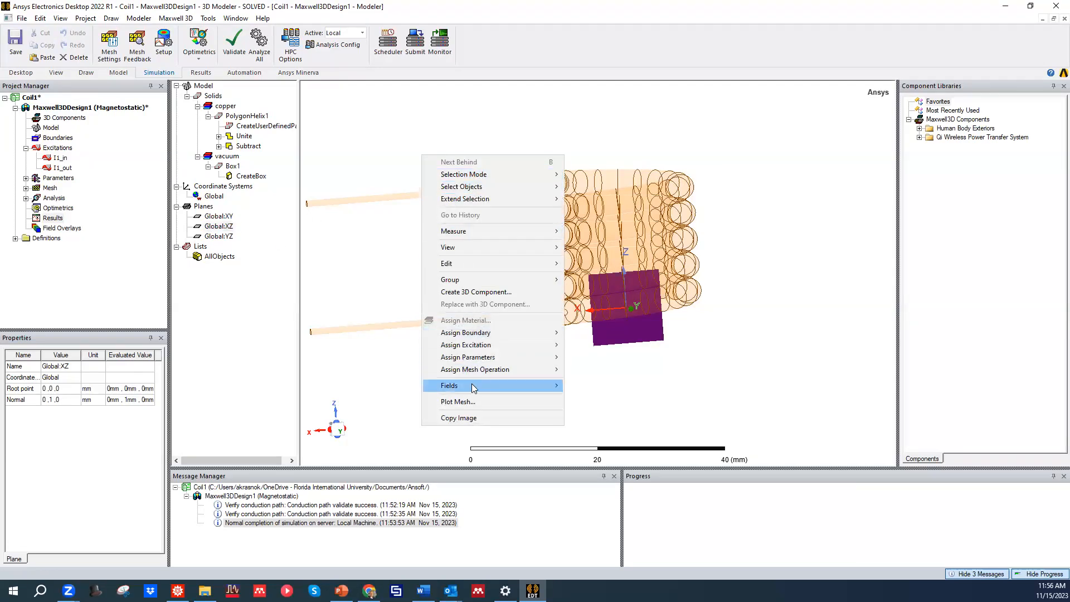
mouse_move(475, 385)
mouse_move(624, 393)
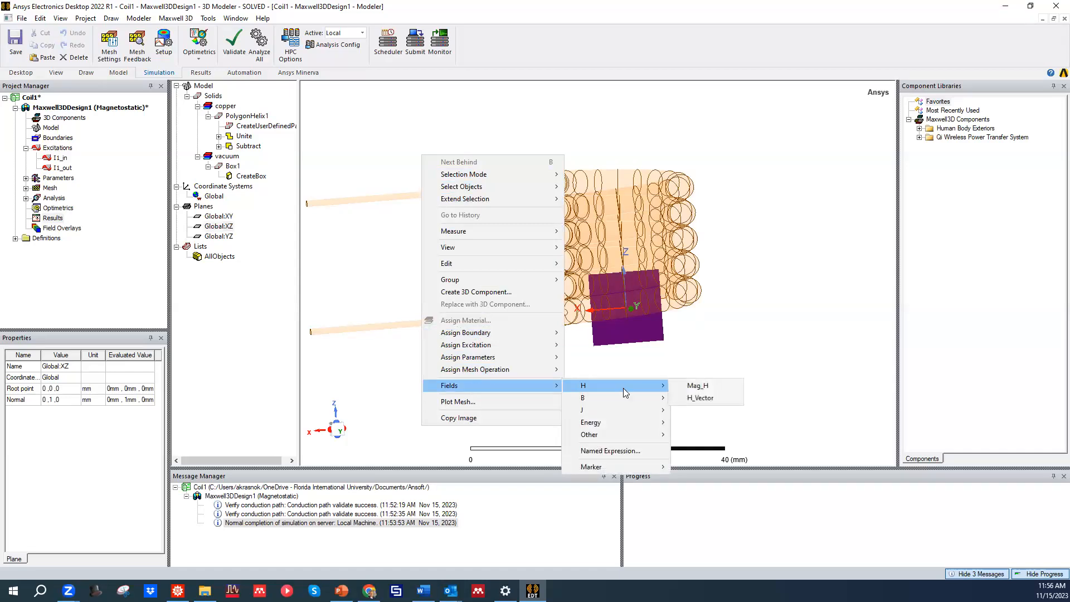
left_click(717, 397)
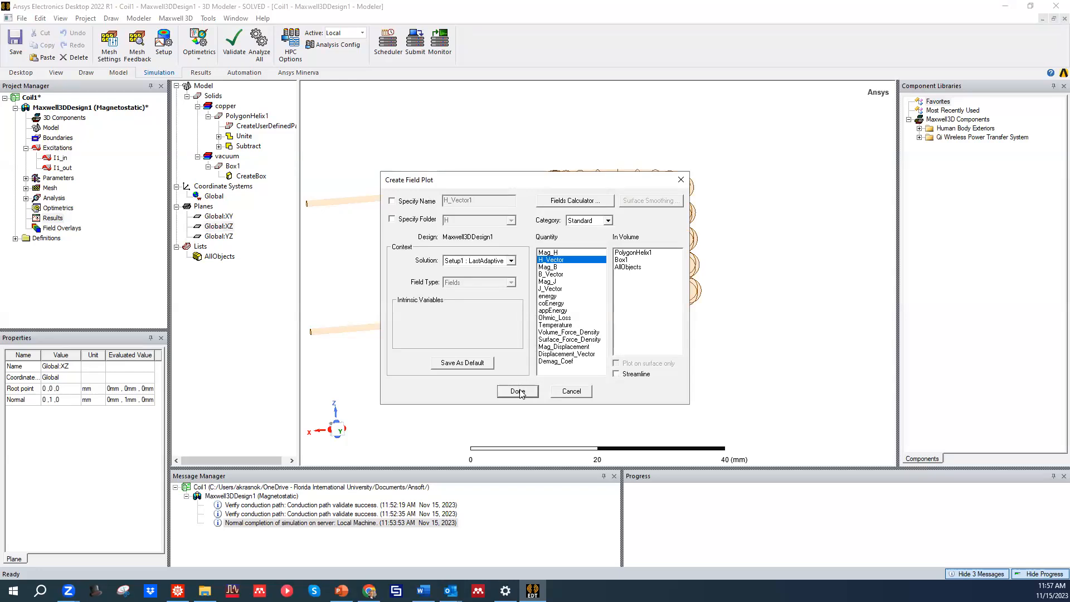
left_click(517, 392)
Examine the direction and strength of the H-field vectors around the coil windings, both ends and the lead wires
scroll(578, 275, "up", 1)
scroll(576, 244, "down", 5)
left_click_drag(592, 212, 577, 272, "alt")
scroll(589, 219, "up", 3)
left_click_drag(584, 203, 633, 238, "alt")
scroll(623, 244, "up", 5)
scroll(633, 239, "up", 2)
scroll(636, 231, "down", 5)
scroll(644, 228, "down", 5)
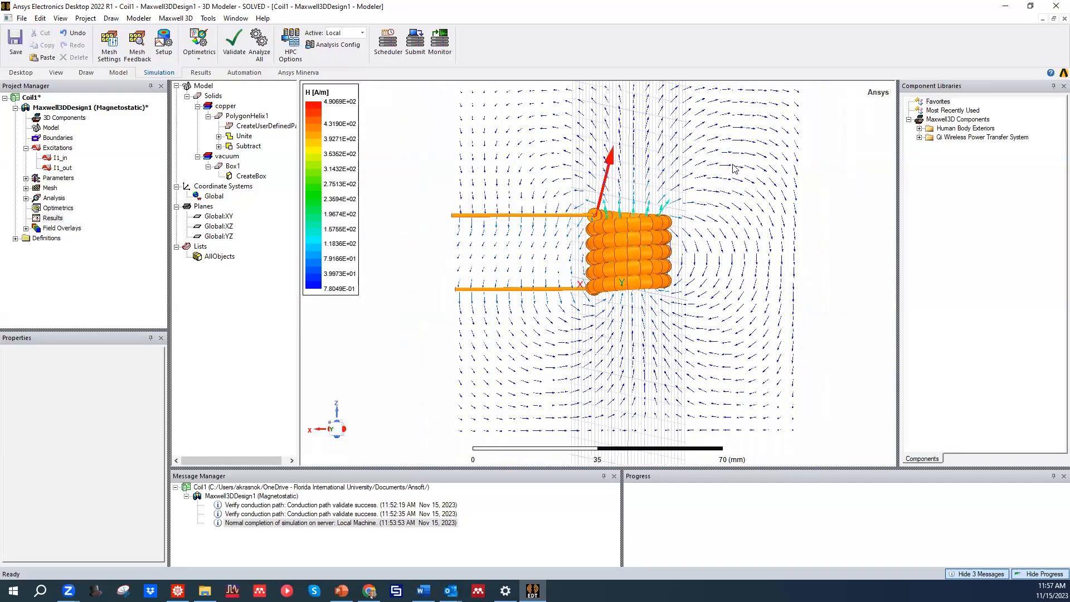
scroll(696, 219, "down", 2)
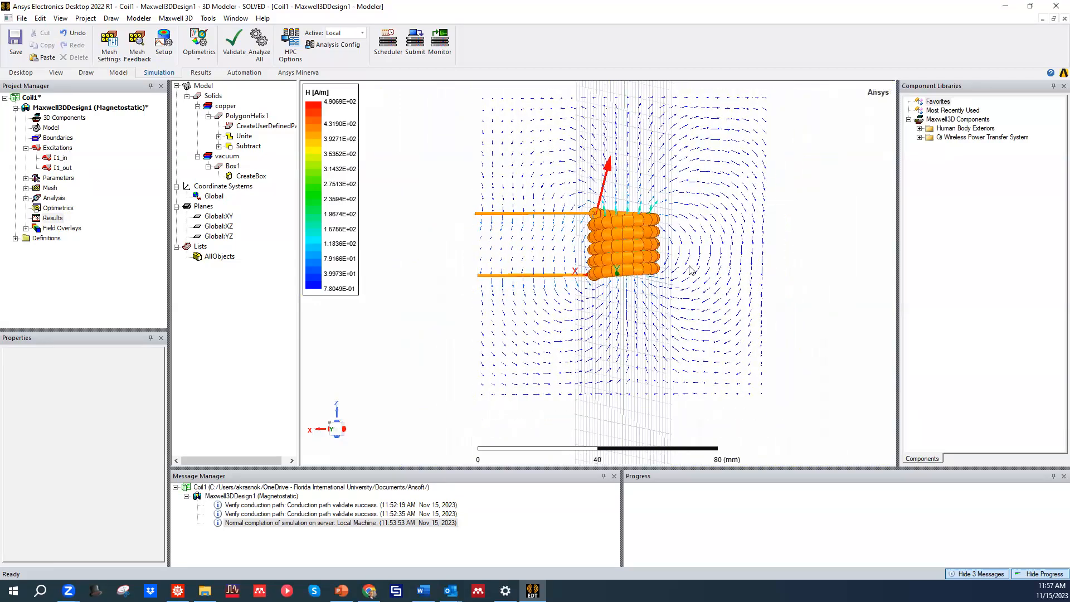
scroll(601, 332, "up", 4)
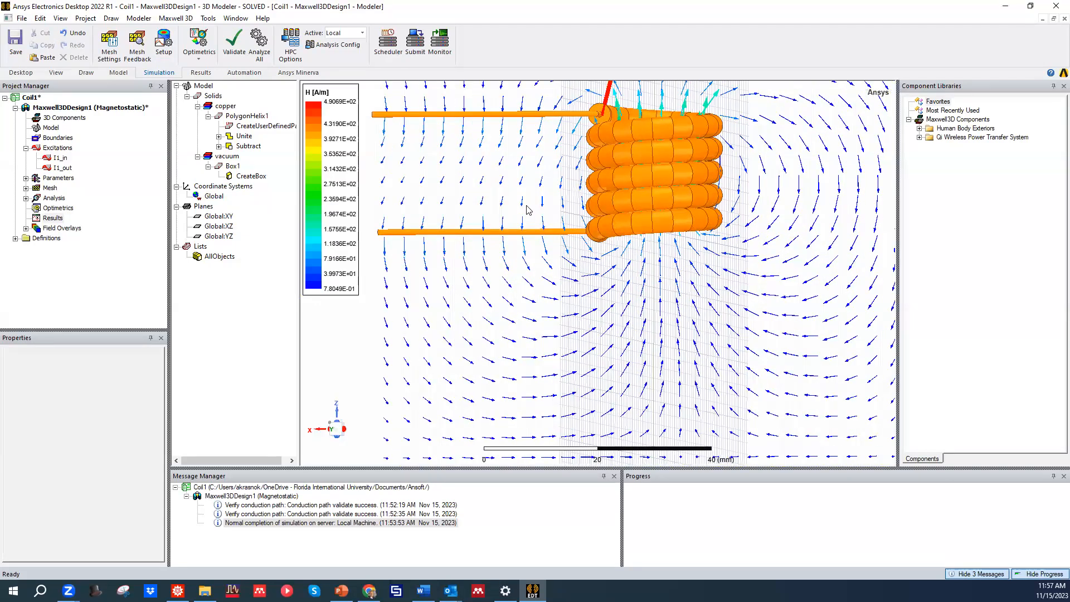
scroll(527, 210, "down", 4)
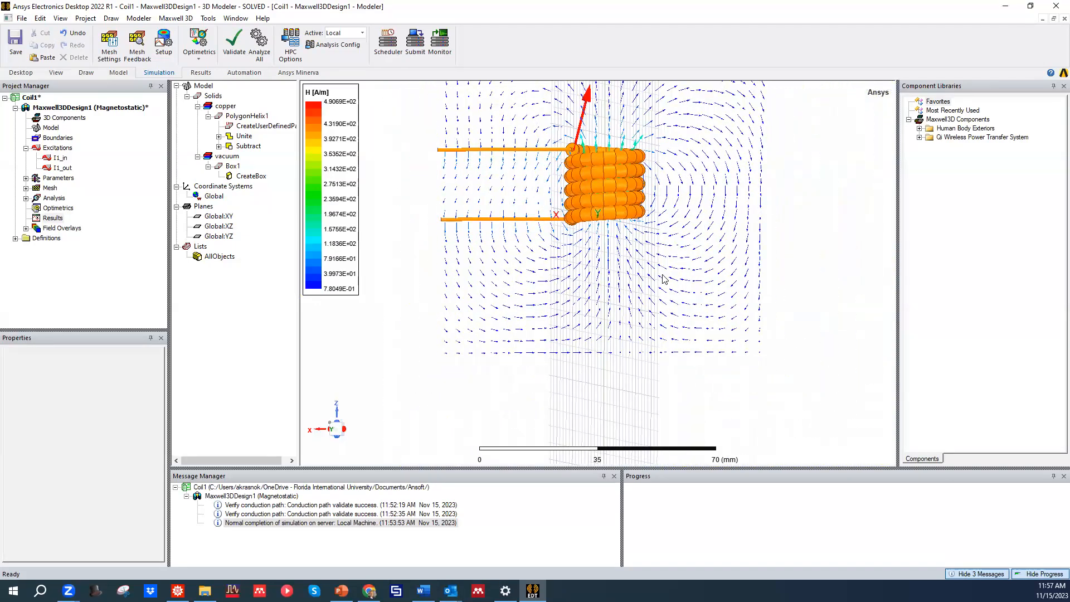
scroll(639, 148, "up", 2)
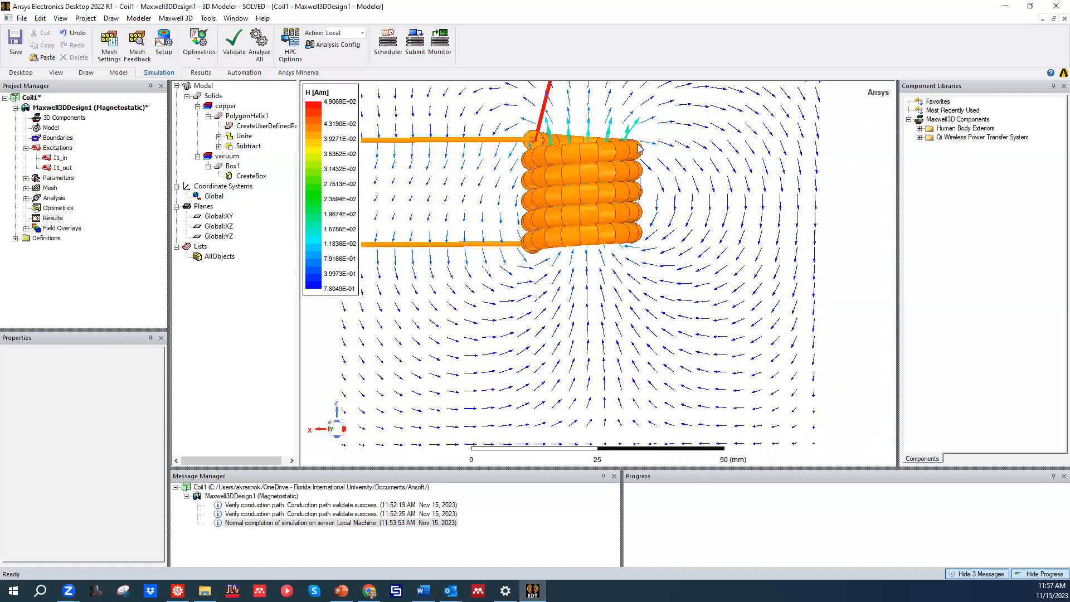
middle_click_drag(578, 147, 596, 135)
scroll(630, 250, "up", 3)
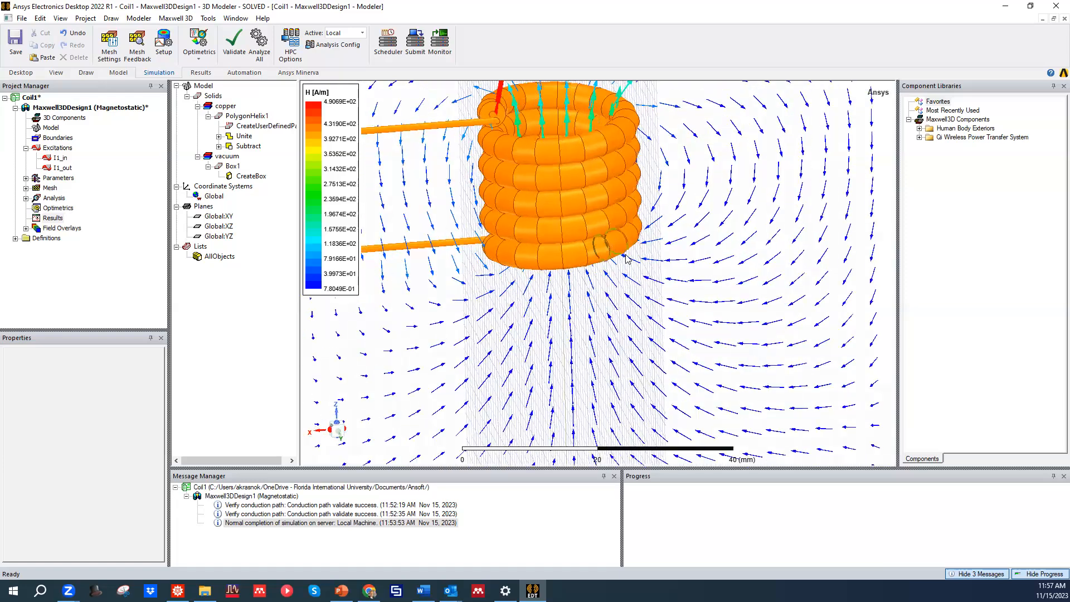
scroll(638, 257, "down", 6)
scroll(637, 257, "down", 1)
middle_click_drag(637, 257, 564, 189)
scroll(595, 197, "up", 6)
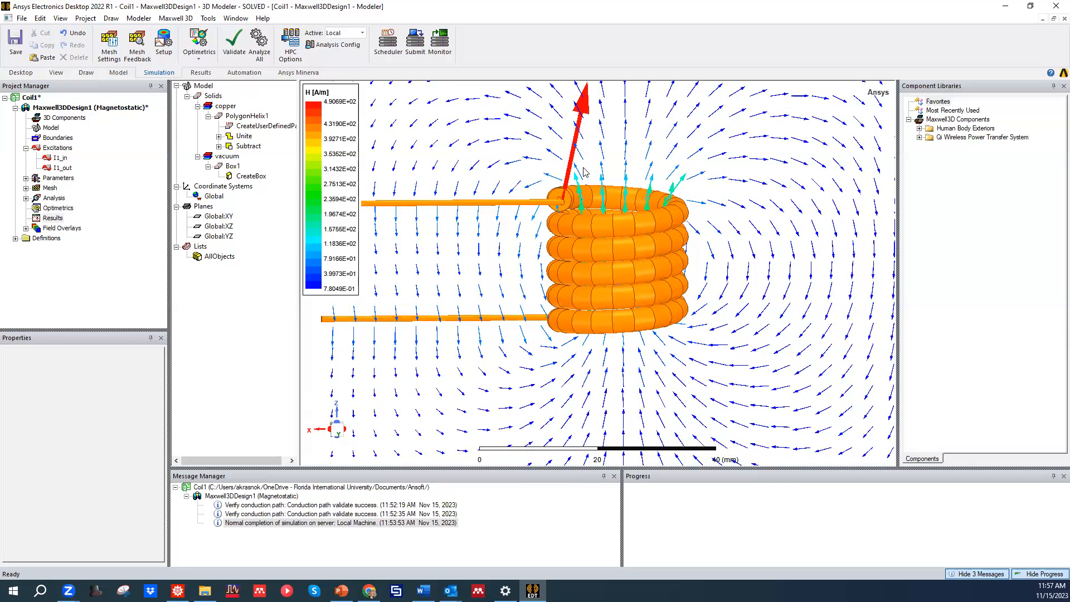
scroll(580, 187, "up", 2)
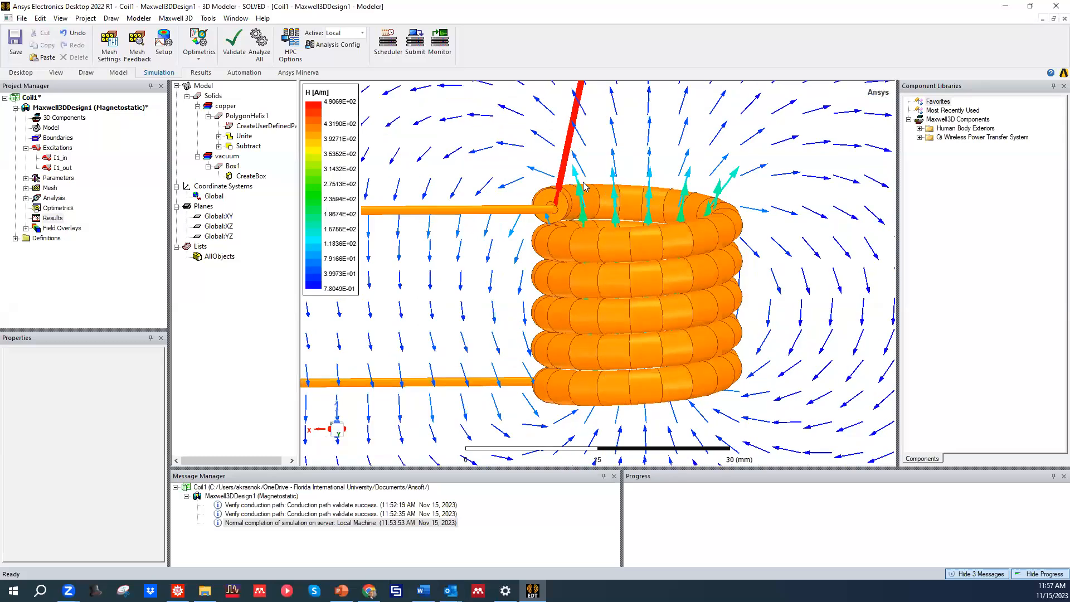
scroll(585, 177, "down", 3)
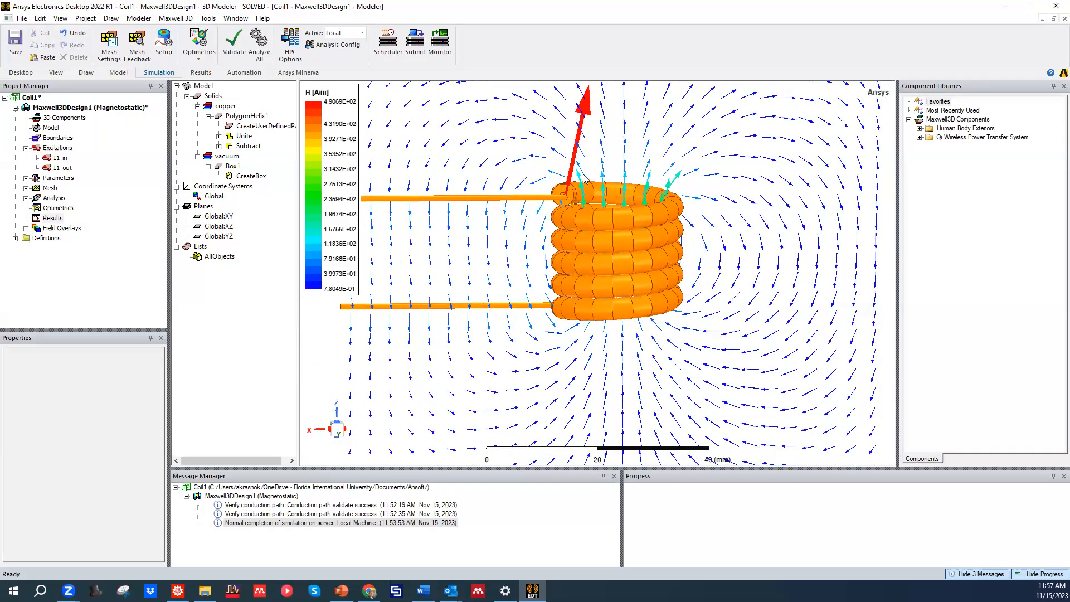
scroll(593, 222, "up", 4)
scroll(498, 227, "down", 4)
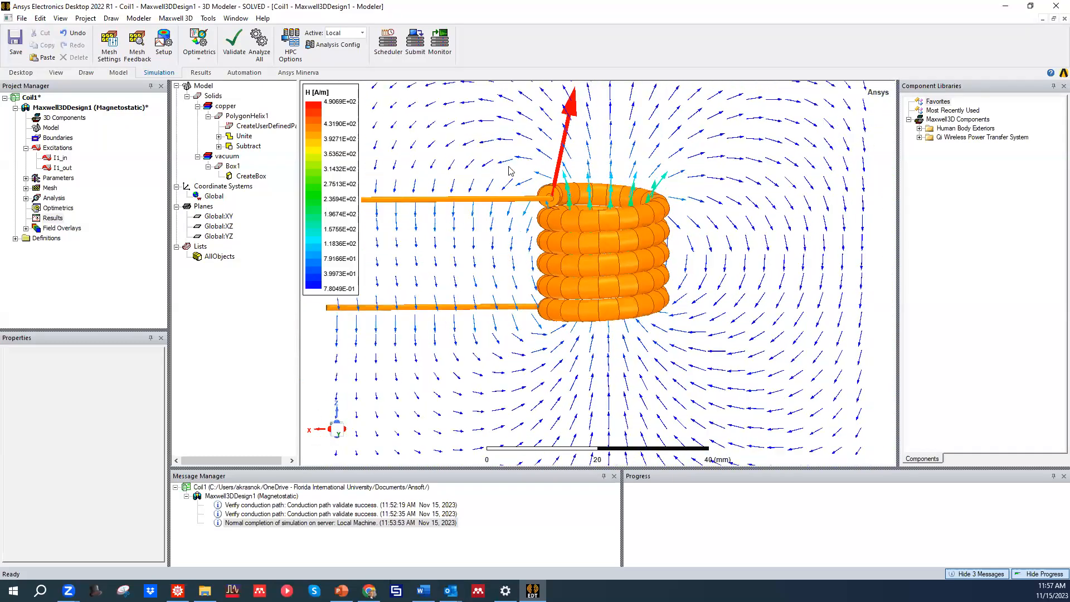
left_click_drag(567, 212, 564, 151, "alt")
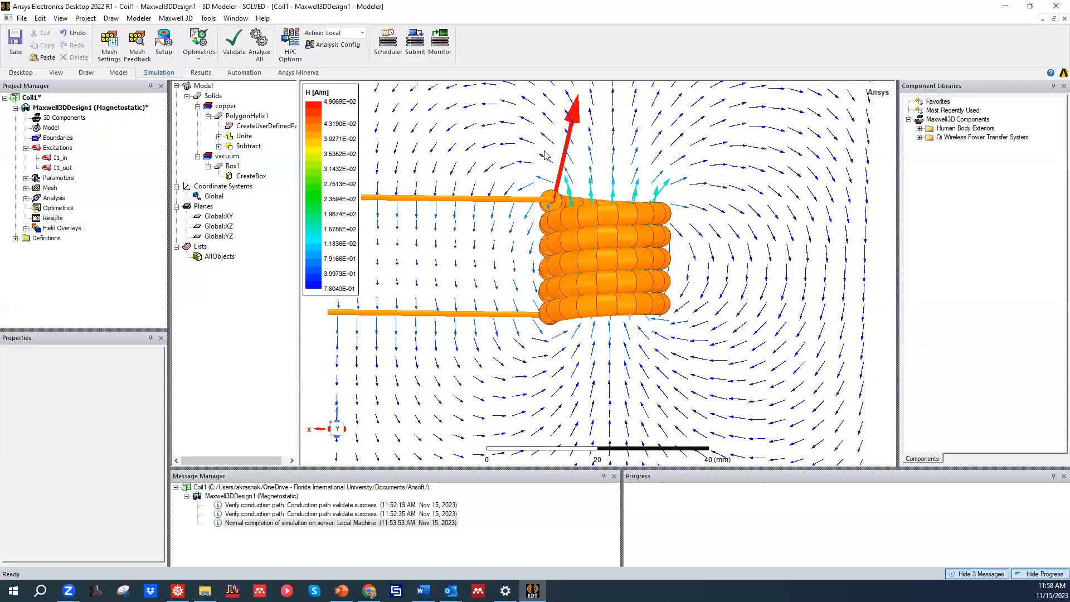
Limit the H-field plot's color scale to a range from 0 to 100 A/m
double_click(337, 124)
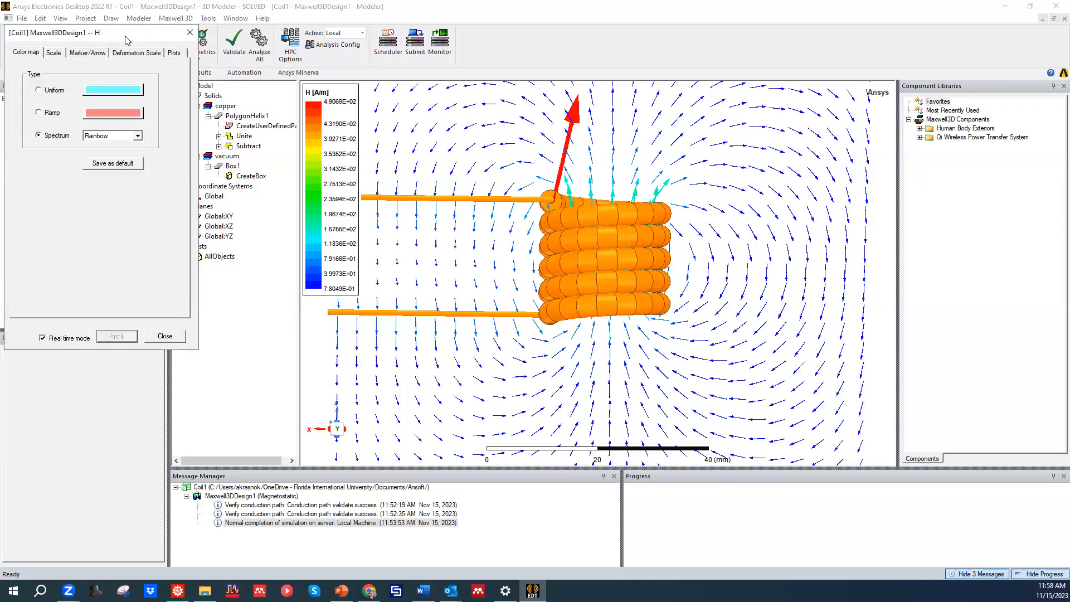
left_click_drag(127, 40, 246, 107)
left_click(173, 119)
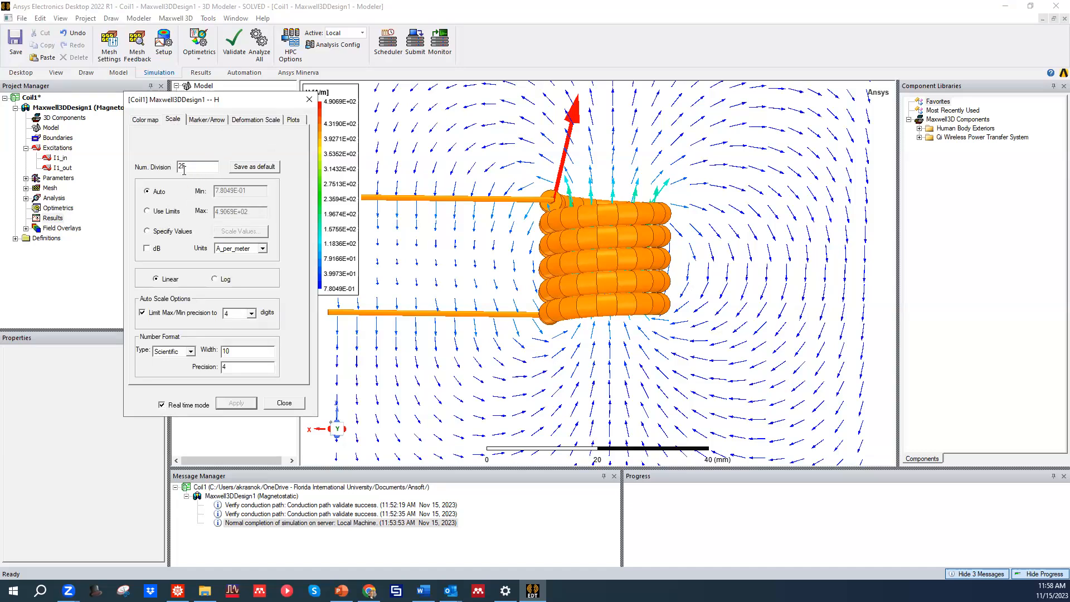
left_click(147, 211)
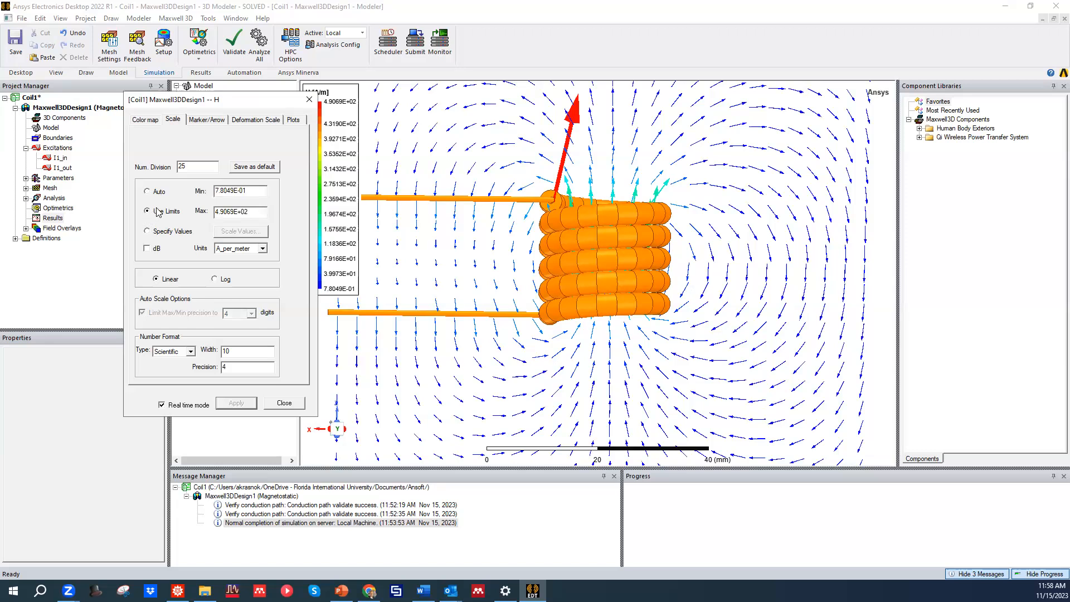
left_click_drag(250, 106, 210, 110)
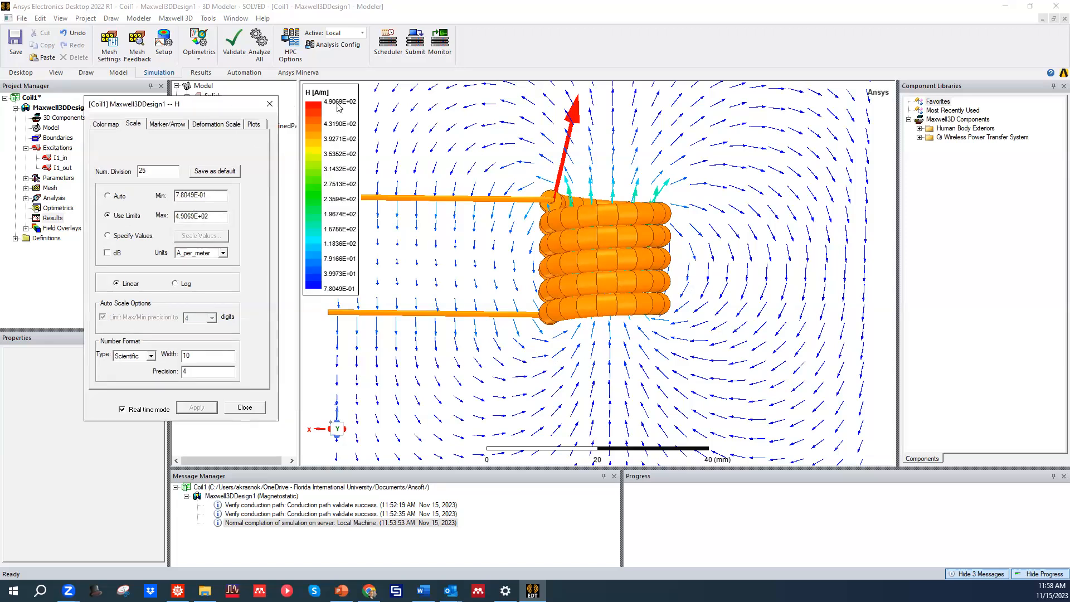
left_click_drag(218, 195, 168, 194)
type("0")
left_click_drag(214, 215, 160, 218)
type("1")
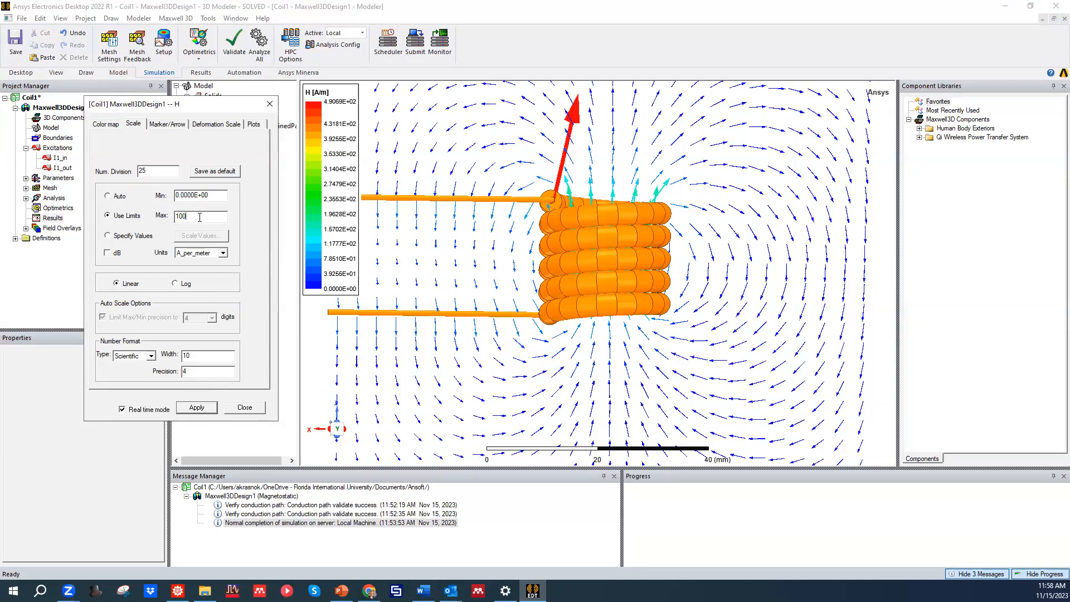
left_click(207, 195)
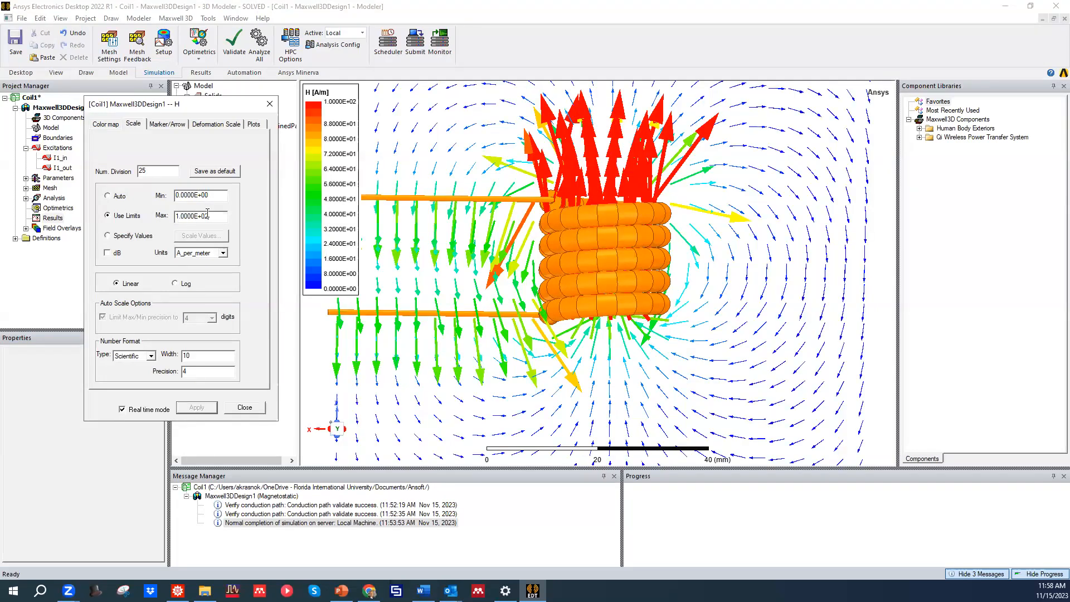
Try another limit for the H color scale, and restore its automatic range
type("3")
left_click(214, 196)
left_click_drag(485, 208, 495, 251, "alt")
left_click(120, 196)
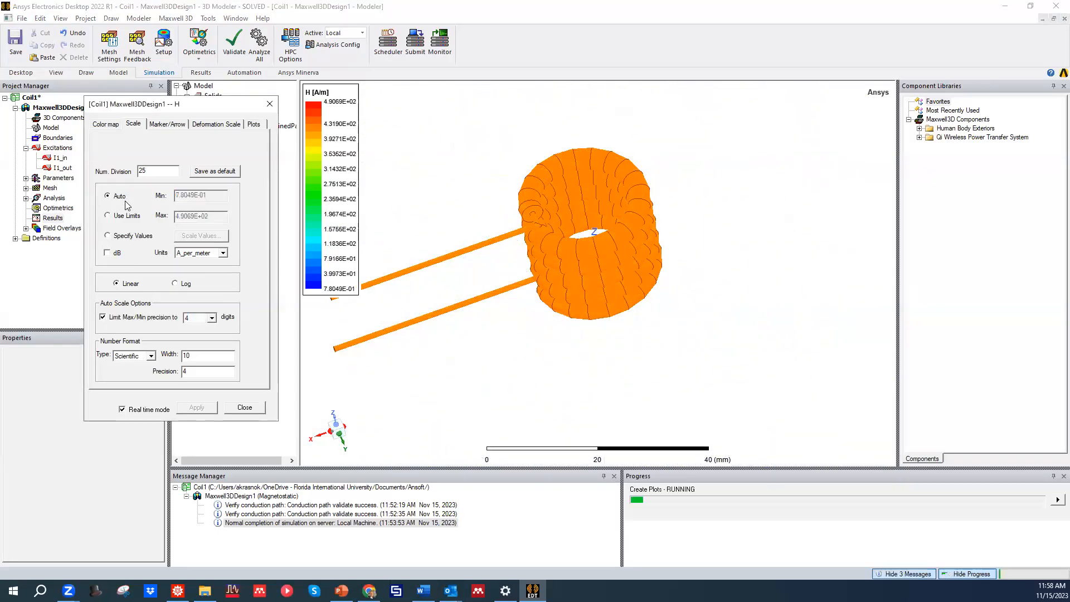
Try the dB scale on the H-field vector plot and switch it back off
left_click(117, 253)
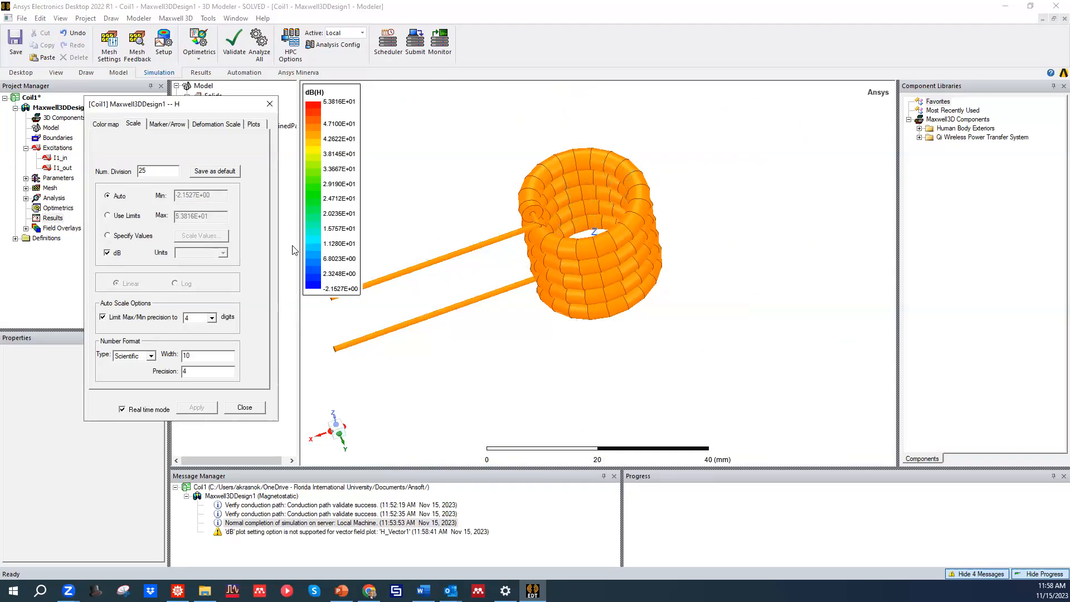
left_click_drag(501, 269, 551, 212, "alt")
left_click(107, 252)
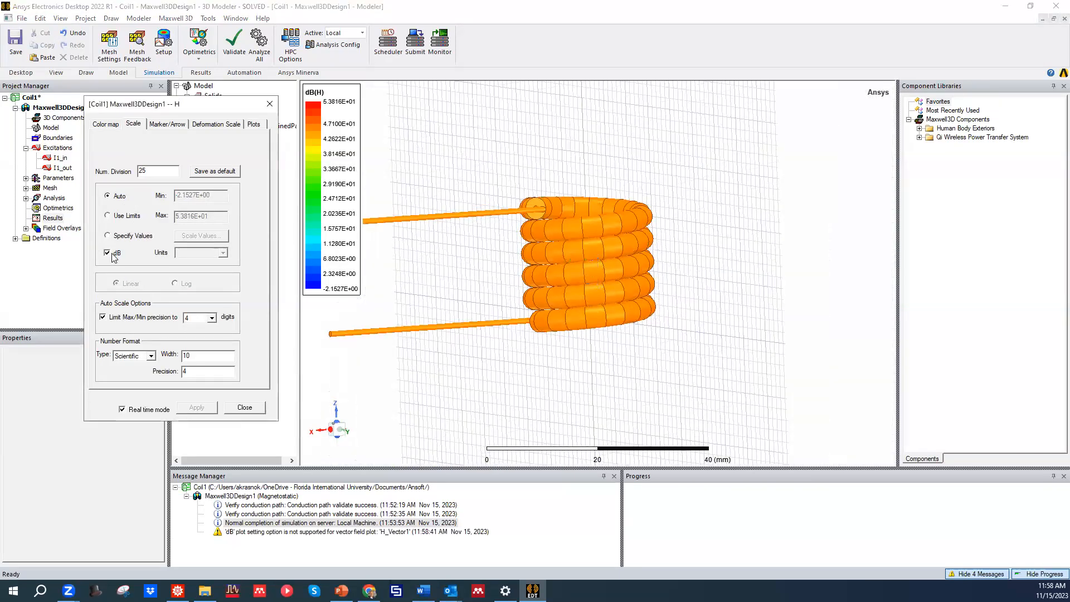
Keep the A_per_meter units and raise the H color scale's number of divisions to 50 and then to 100
left_click(206, 254)
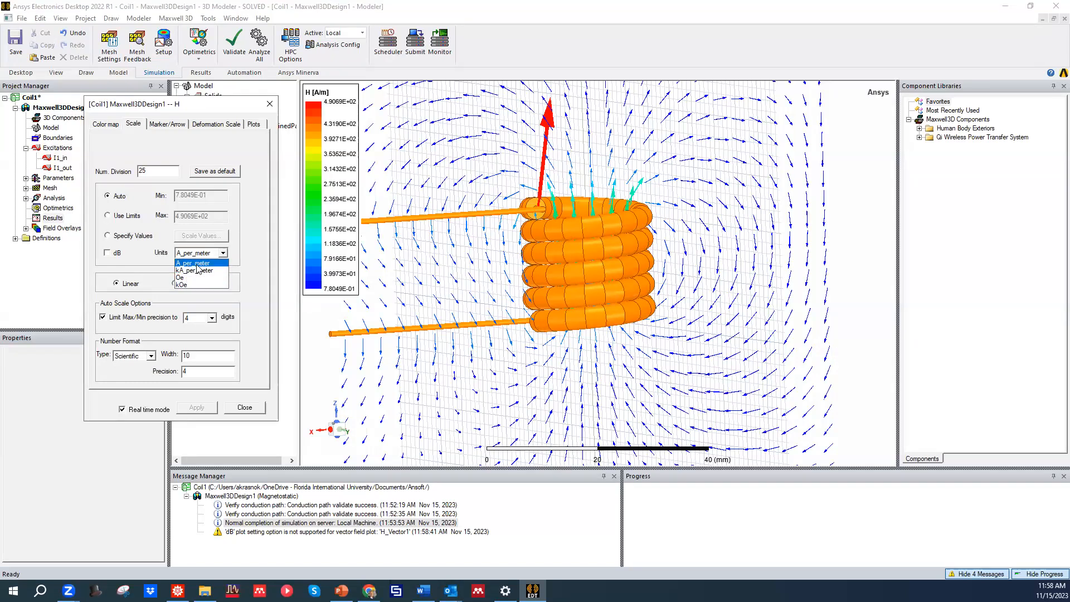
left_click(161, 148)
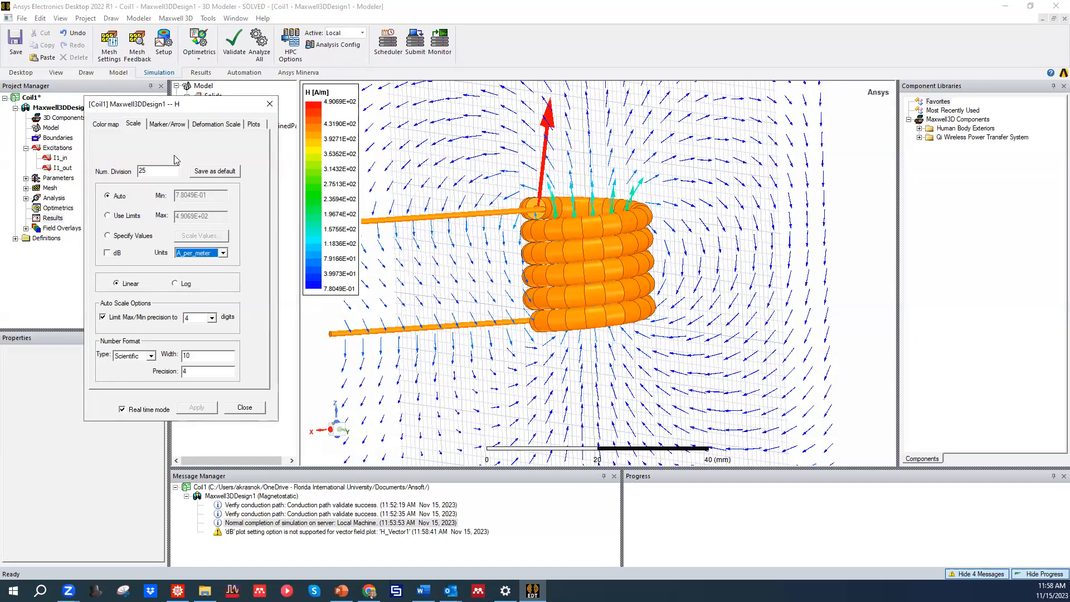
left_click(145, 170)
type("50")
left_click(210, 408)
mouse_move(535, 268)
middle_mouse_down()
mouse_move(545, 289)
mouse_move(541, 262)
middle_mouse_up()
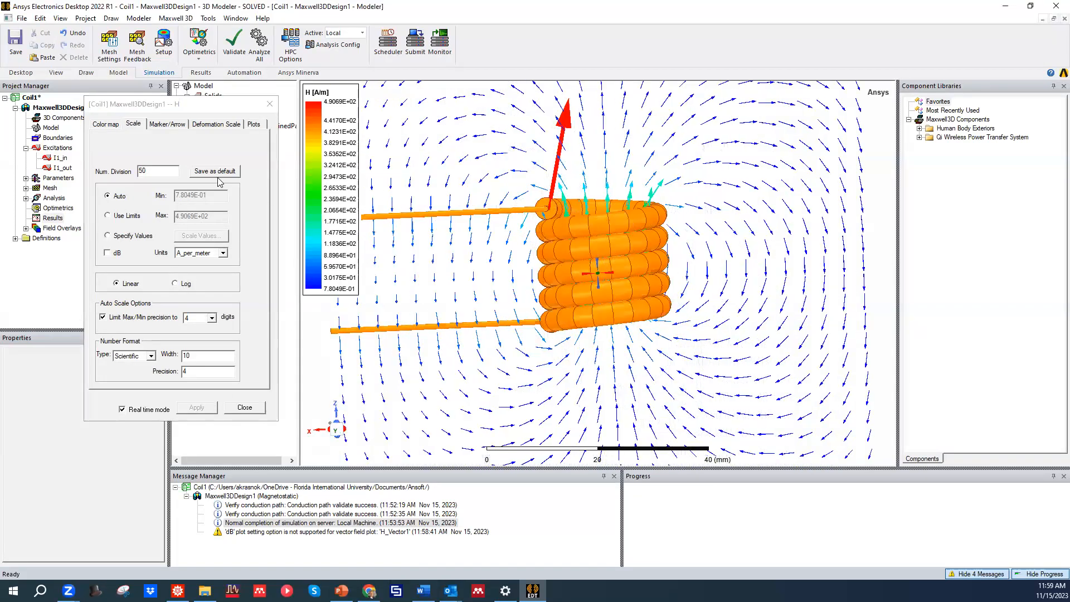
double_click(142, 172)
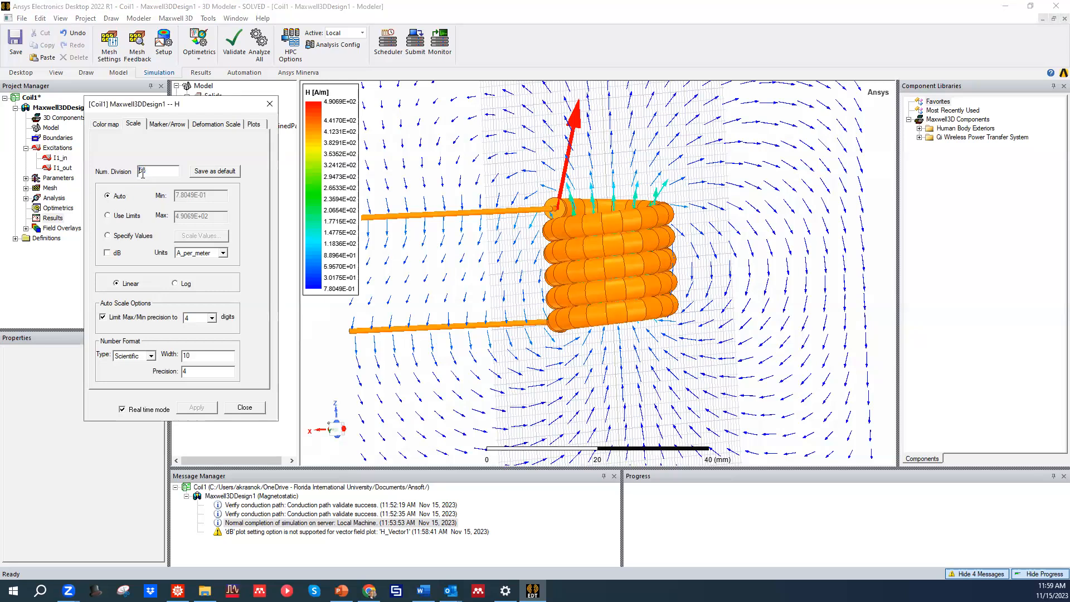
type("100")
left_click_drag(619, 234, 594, 269, "alt")
scroll(408, 259, "up", 2)
Try the Line arrow type for the H vectors, and set the arrow type to Umbrella
left_click(167, 124)
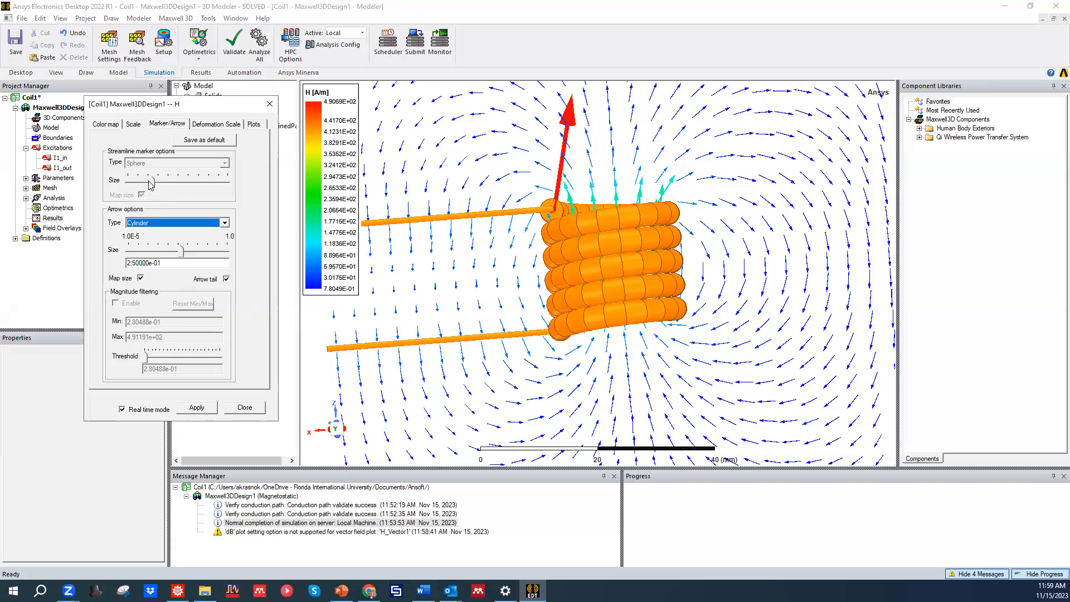
left_click(152, 223)
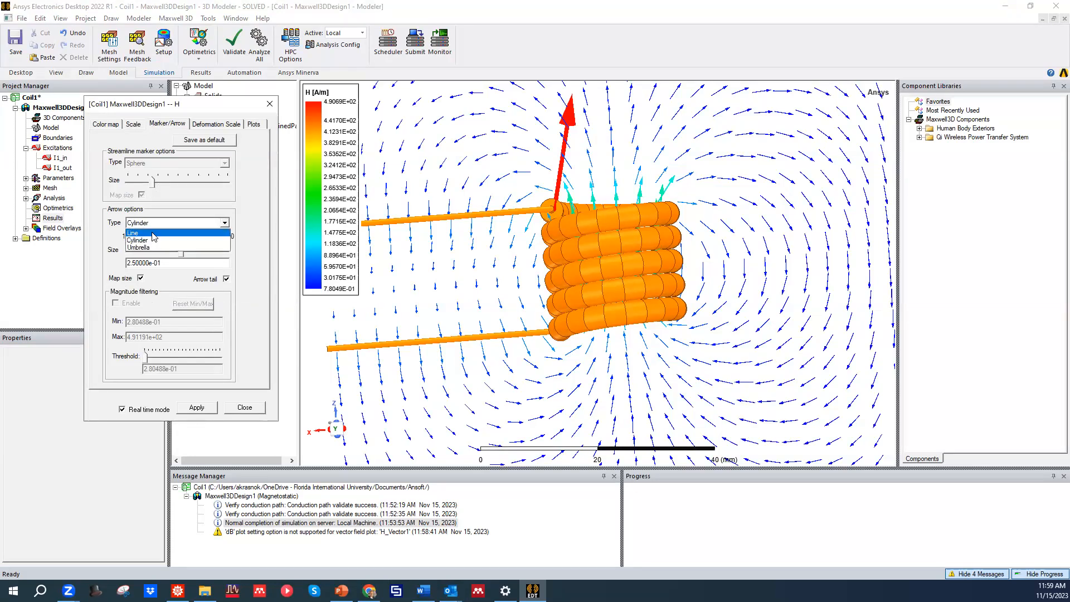
left_click(153, 233)
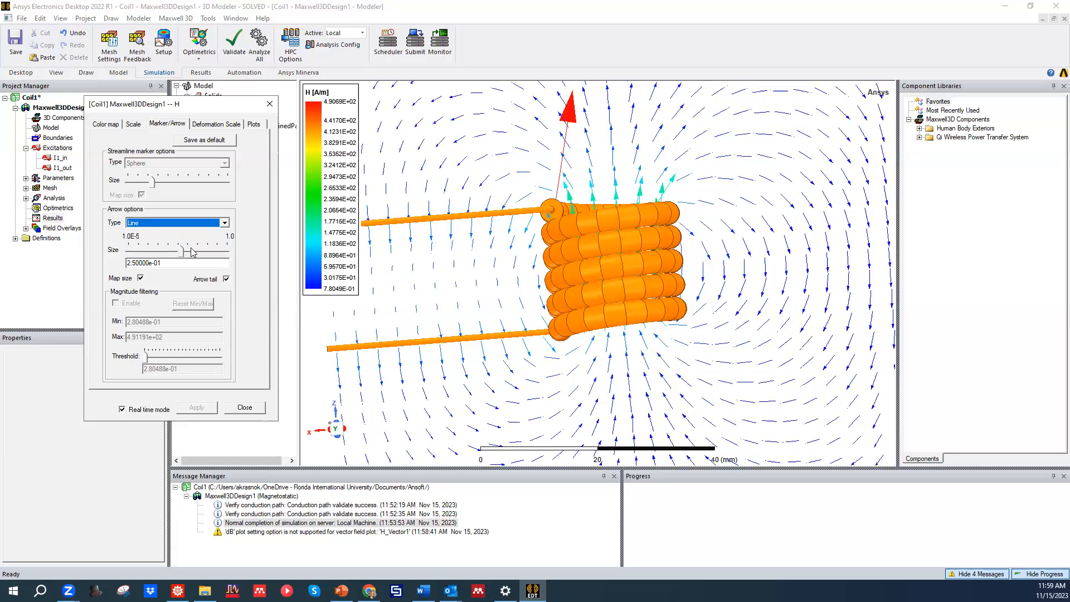
left_click(168, 223)
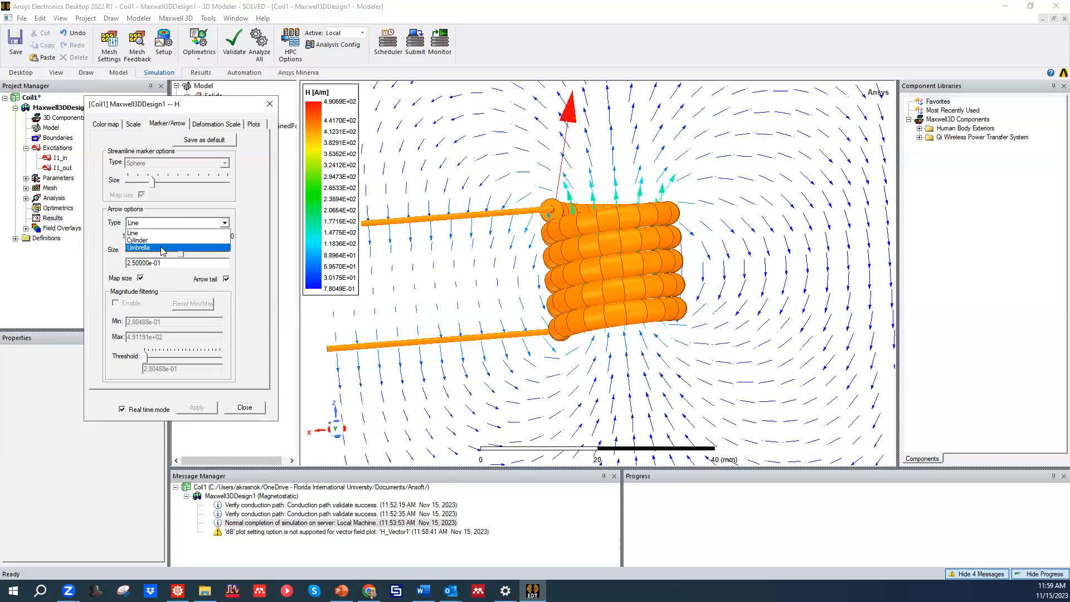
left_click(184, 245)
Enlarge the H-field arrows to a size of about 0.376 and turn off their arrow tails
mouse_move(182, 251)
left_mouse_down()
mouse_move(191, 253)
mouse_move(170, 255)
mouse_move(188, 254)
left_mouse_up()
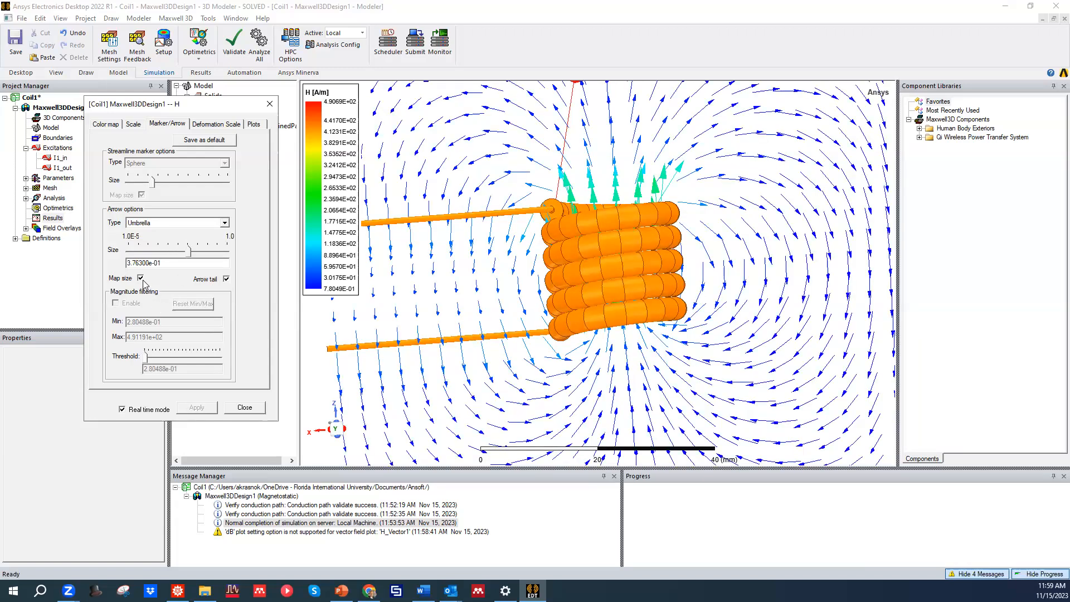
left_click(226, 279)
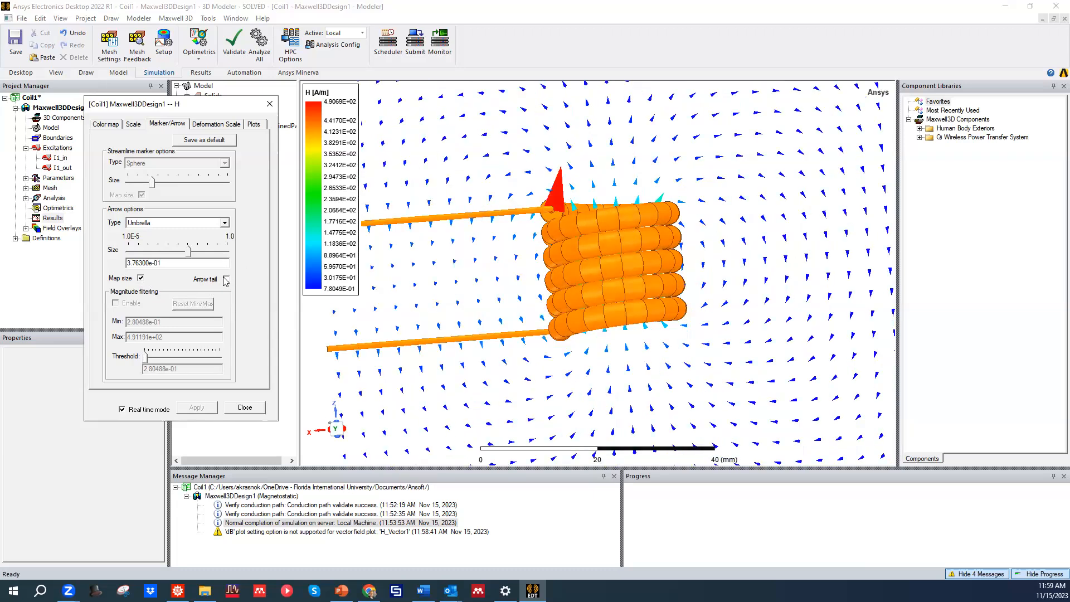
middle_click_drag(549, 237, 494, 186)
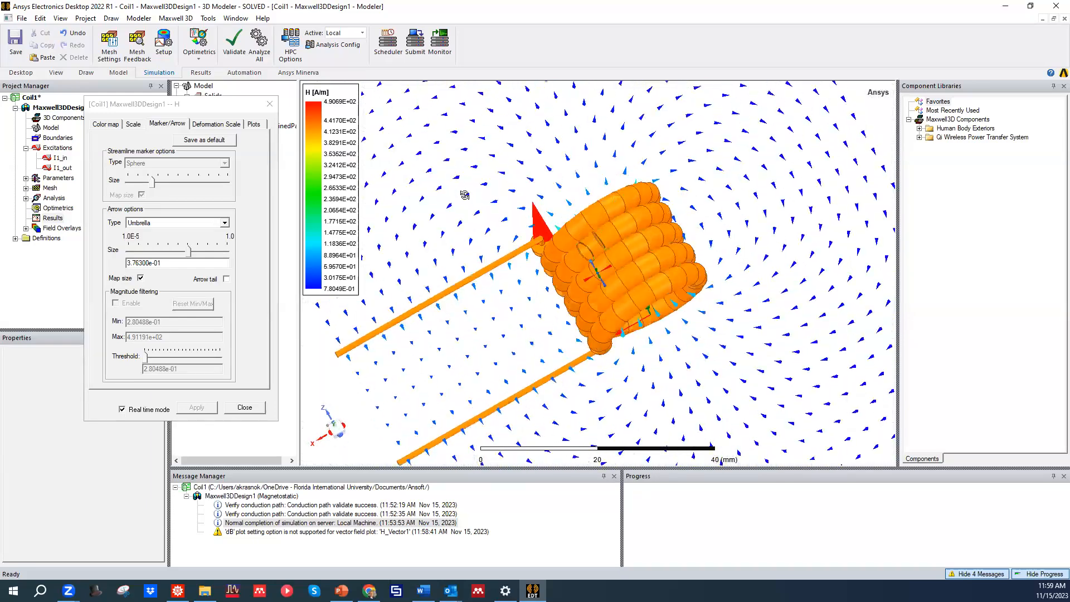
left_click_drag(523, 229, 232, 327)
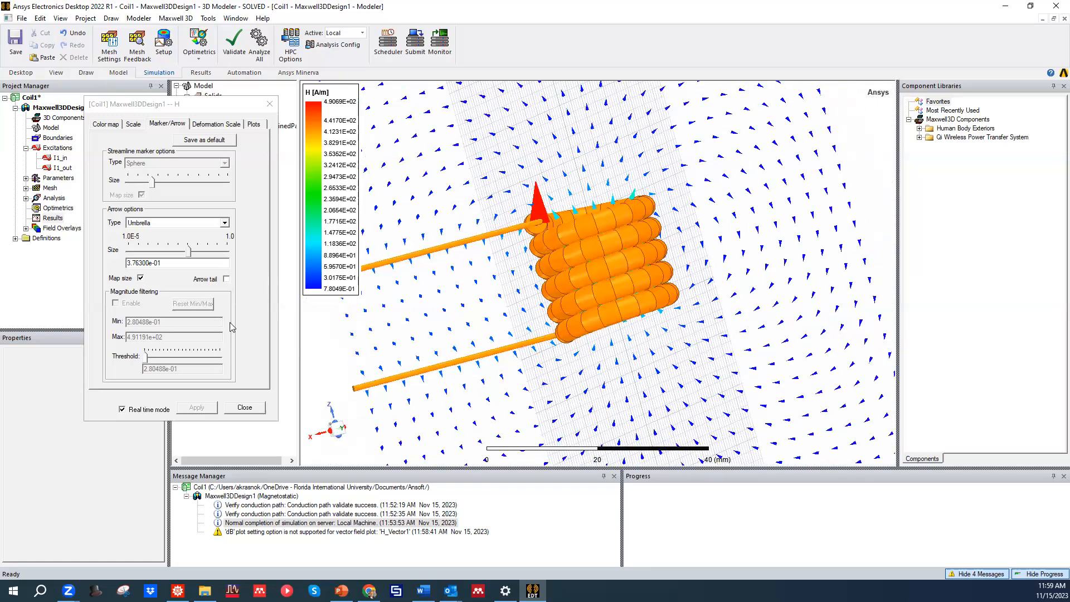
Set the deformation scale factor to 0.87, then apply and close the H plot settings
left_click(219, 125)
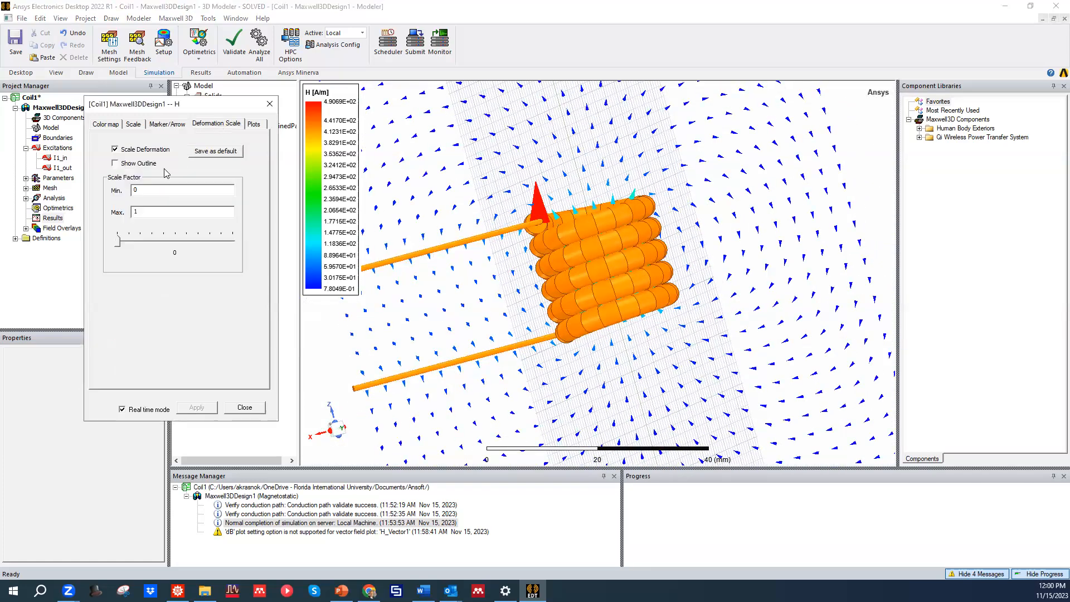
left_click_drag(118, 242, 215, 245)
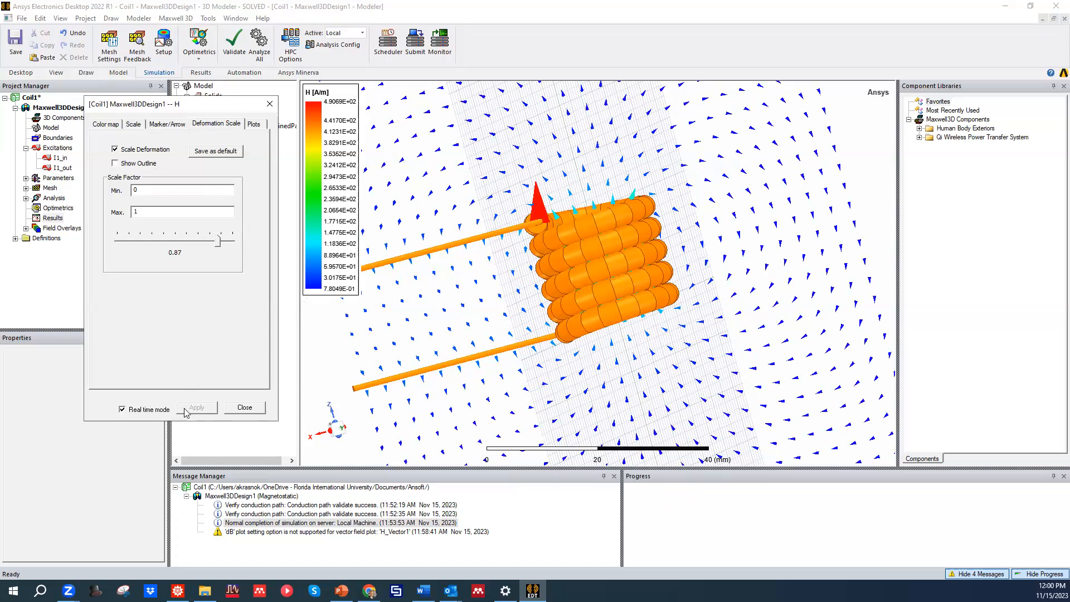
left_click(253, 124)
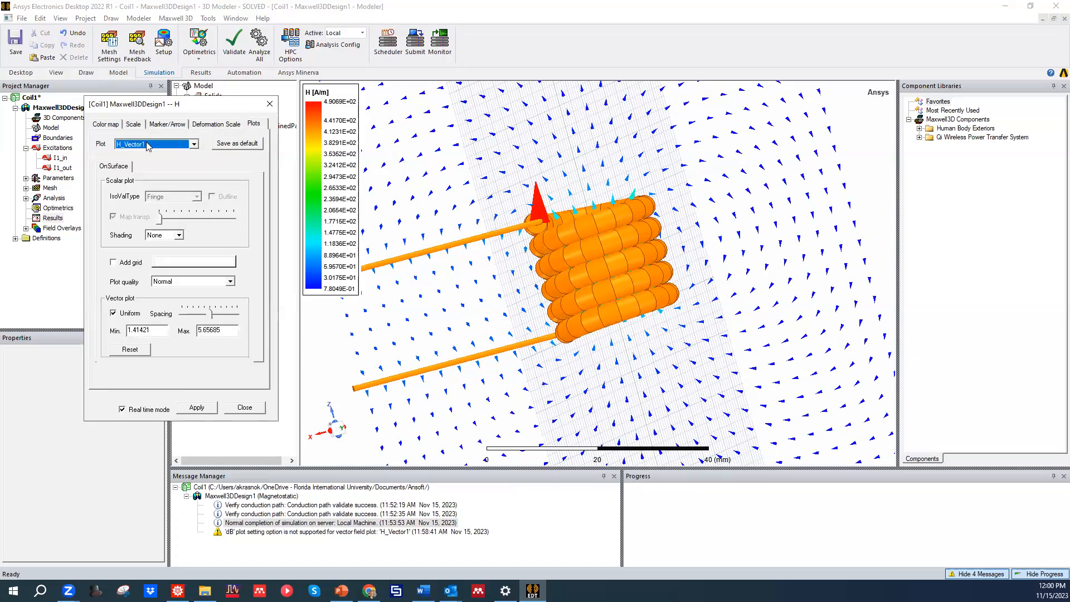
left_click(196, 408)
left_click(245, 408)
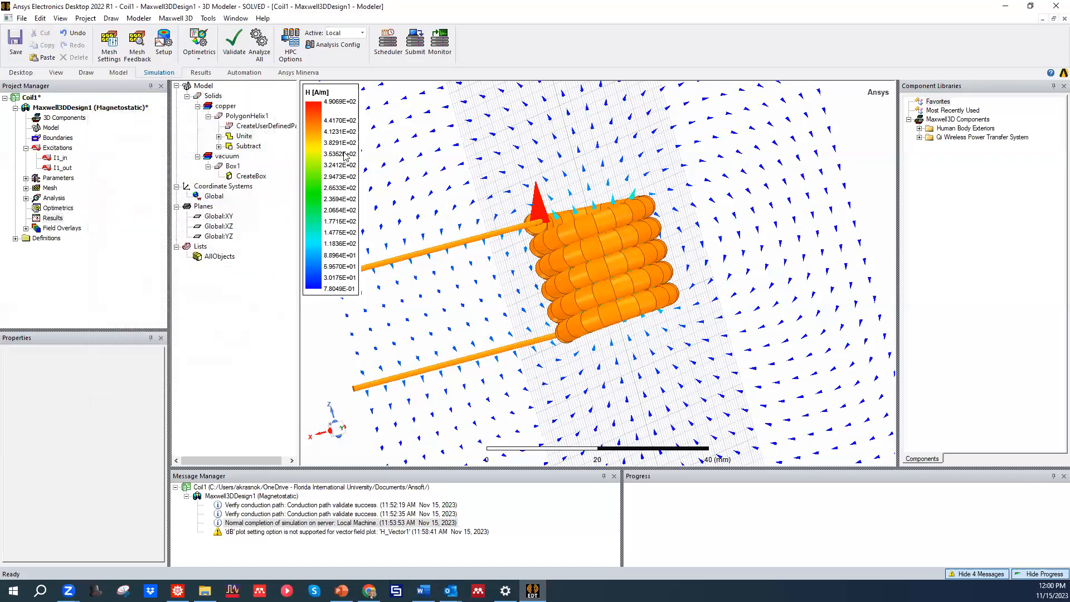
Create a Mag_B field plot on the Global:YZ plane
left_click_drag(417, 192, 563, 201, "alt")
left_click_drag(554, 240, 502, 228, "alt")
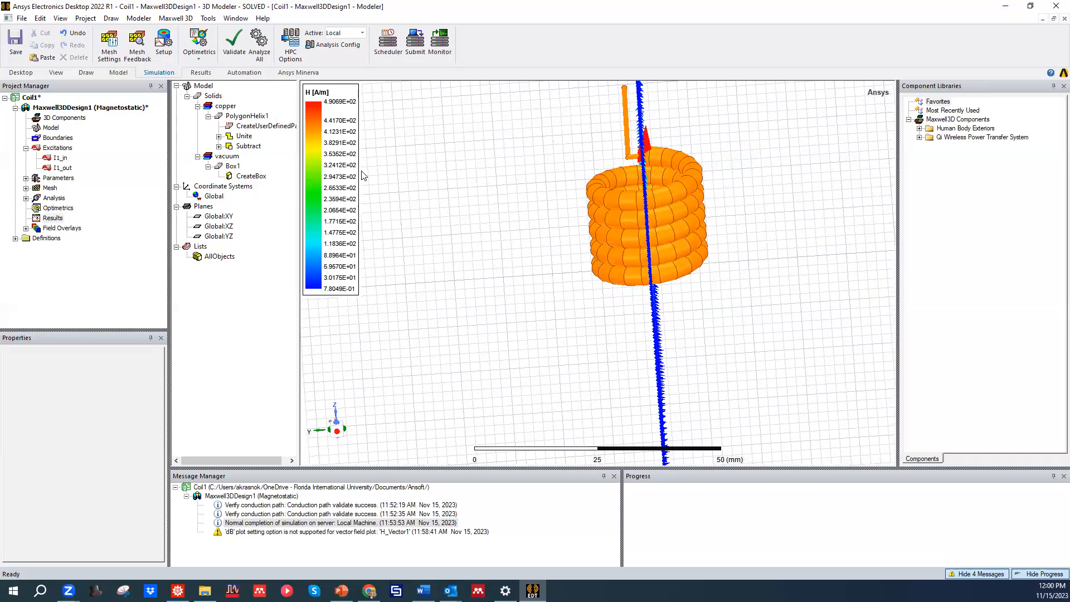
left_click(219, 226)
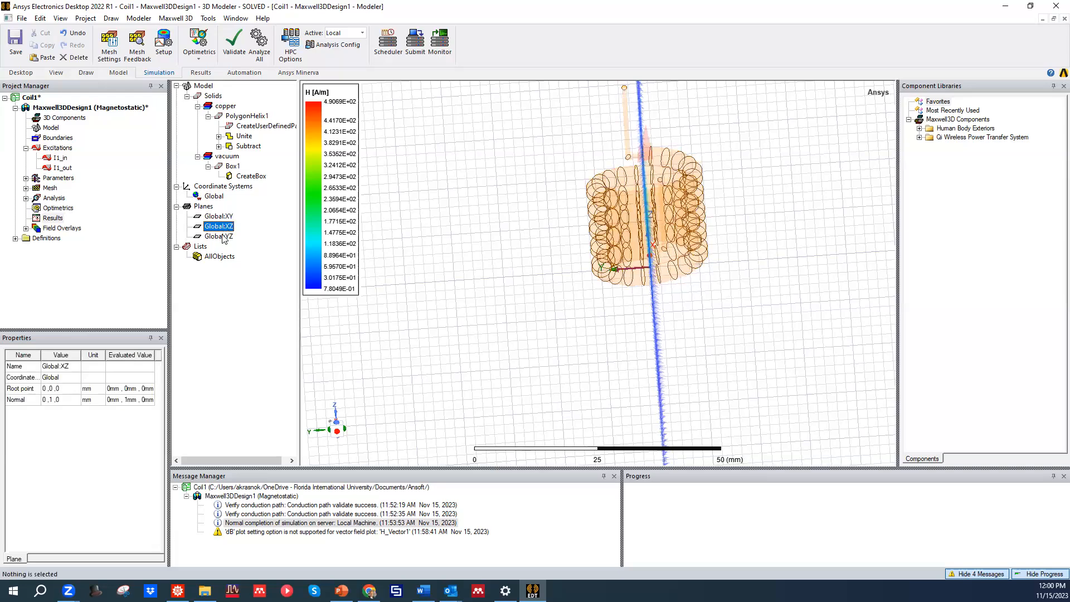
left_click(219, 236)
left_click_drag(524, 244, 630, 229, "alt")
left_click(219, 236)
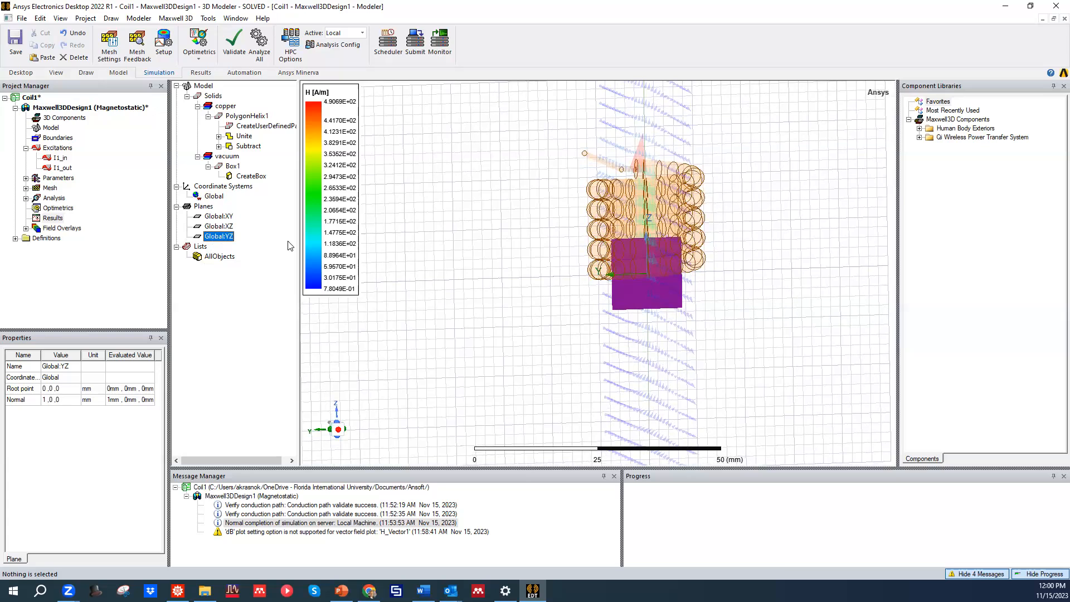
right_click(402, 224)
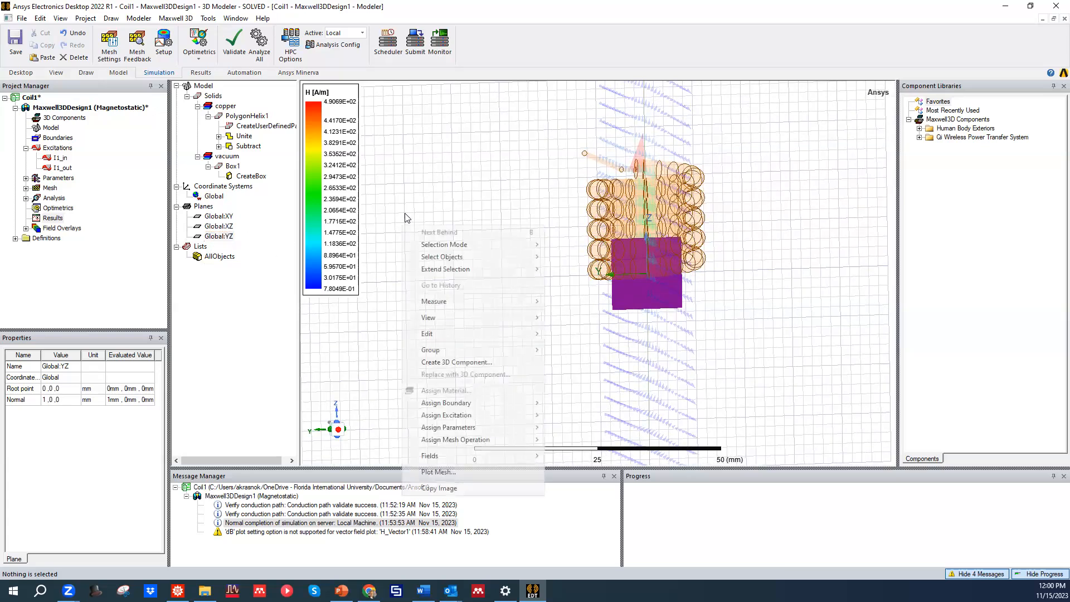
left_click(219, 239)
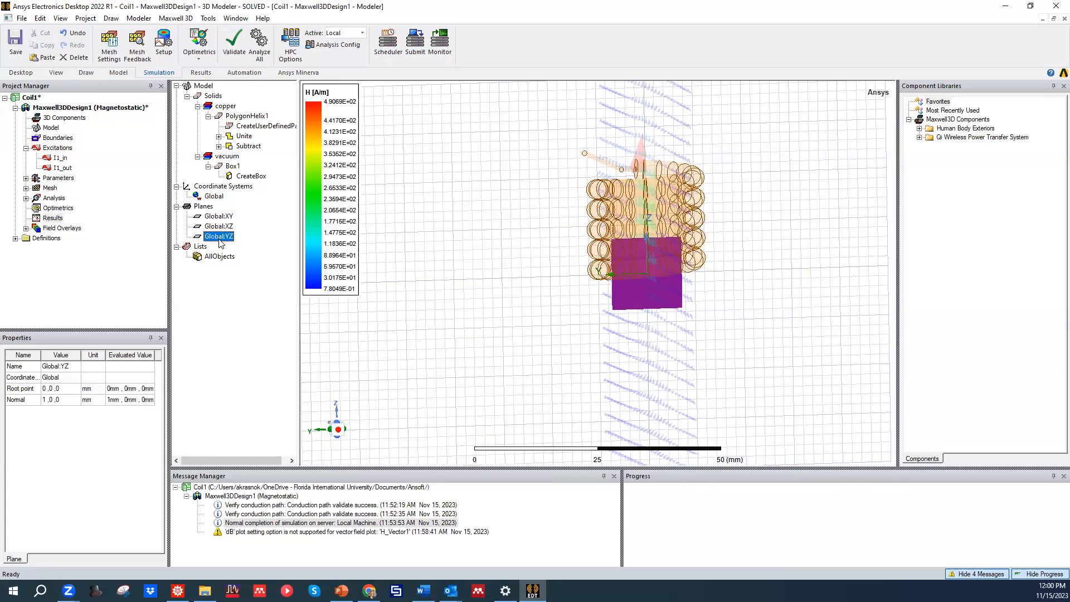
right_click(452, 208)
mouse_move(596, 440)
mouse_move(645, 449)
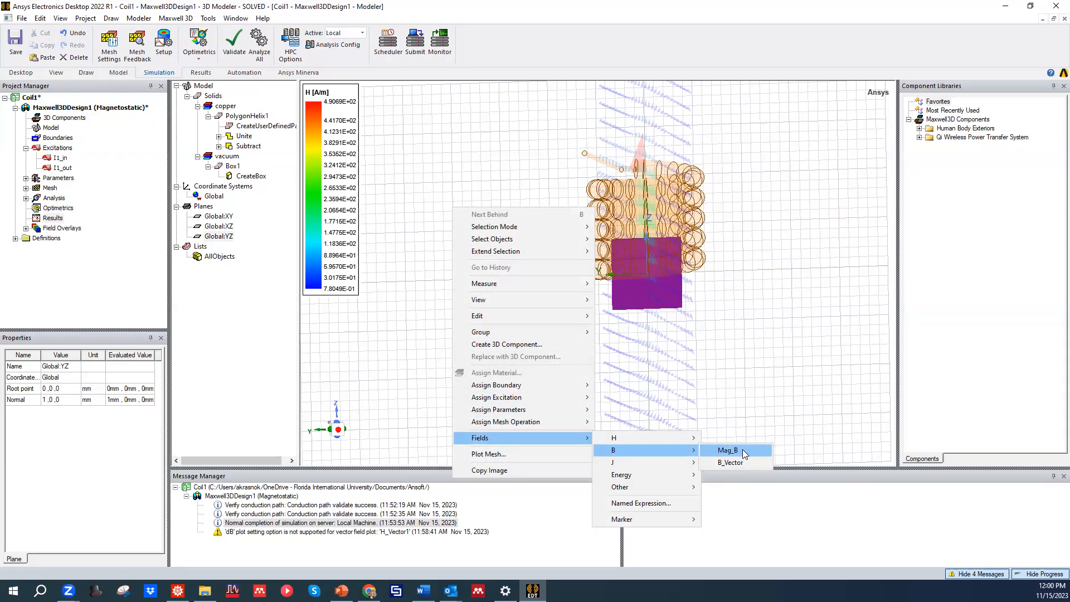
left_click(742, 451)
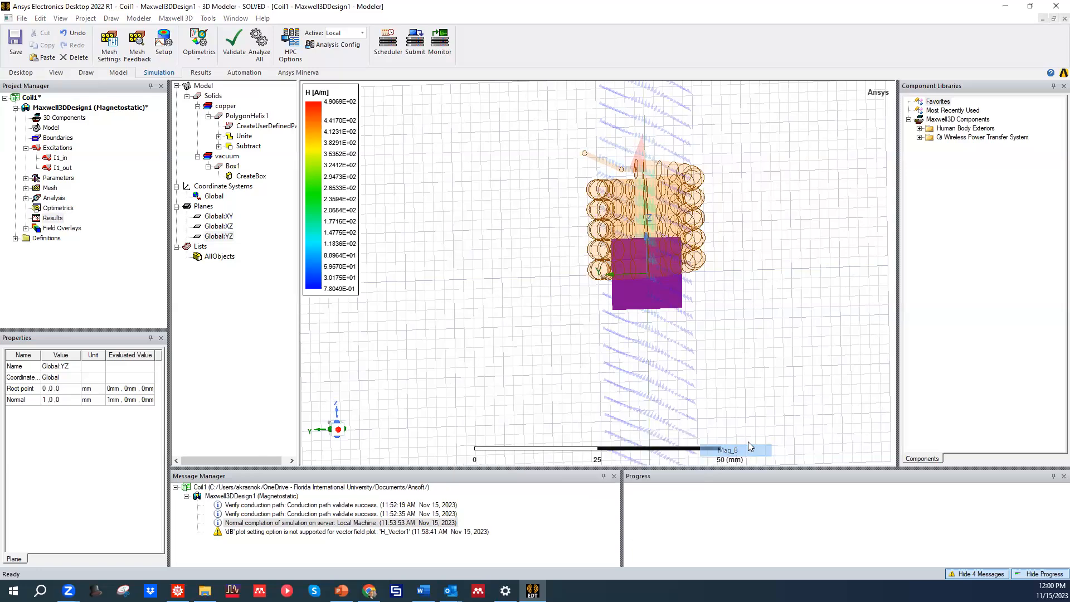
left_click(518, 391)
Examine the magnetic flux density distribution around the coil on the YZ plane against its tesla color scale
left_click_drag(537, 259, 487, 212, "alt")
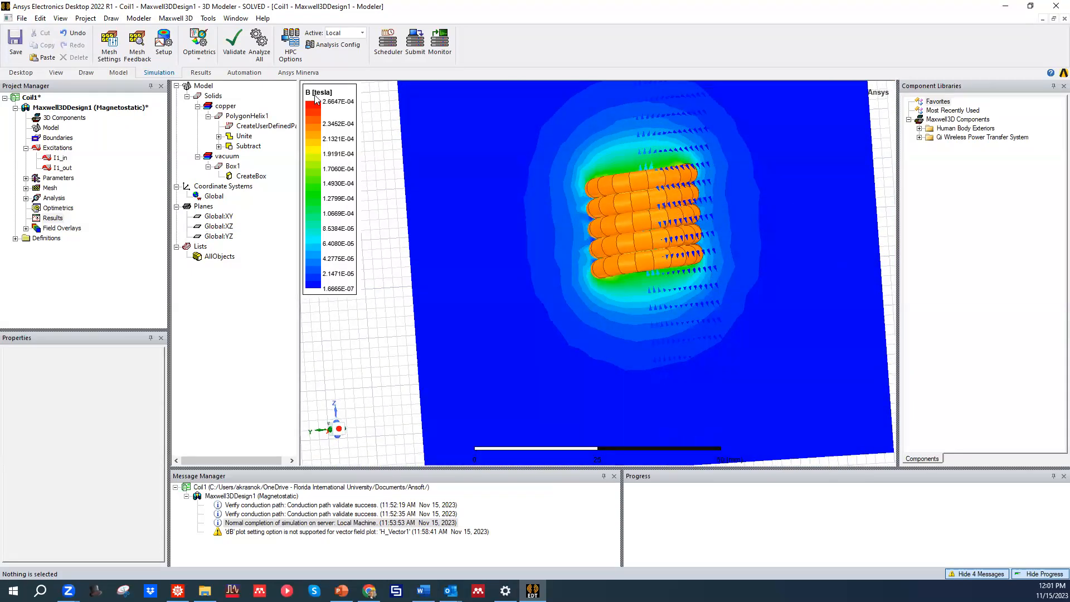
left_click_drag(526, 177, 343, 121, "alt")
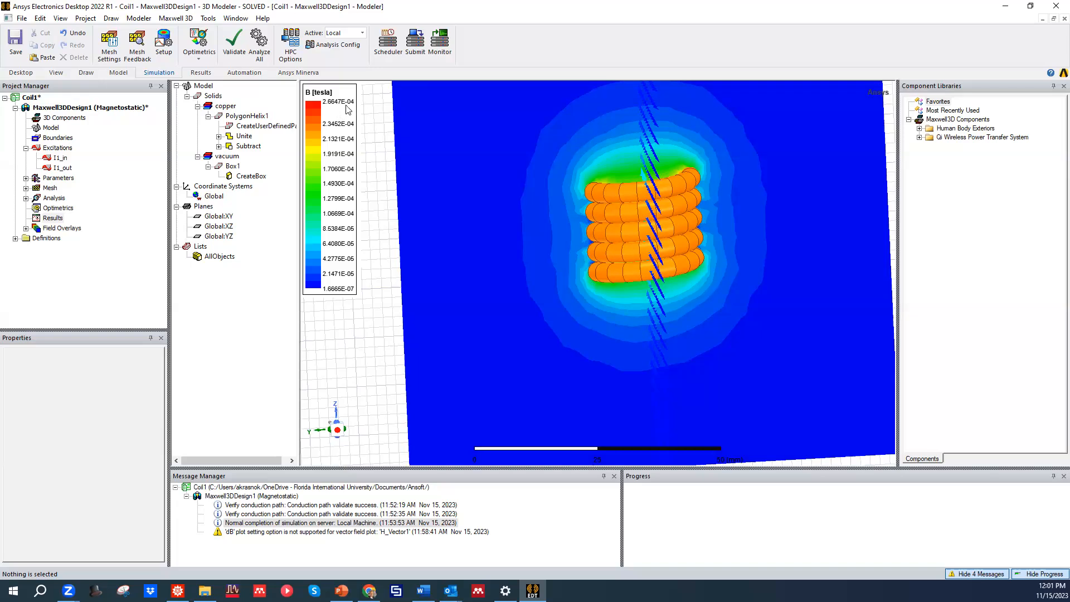
left_click_drag(482, 170, 541, 239, "alt")
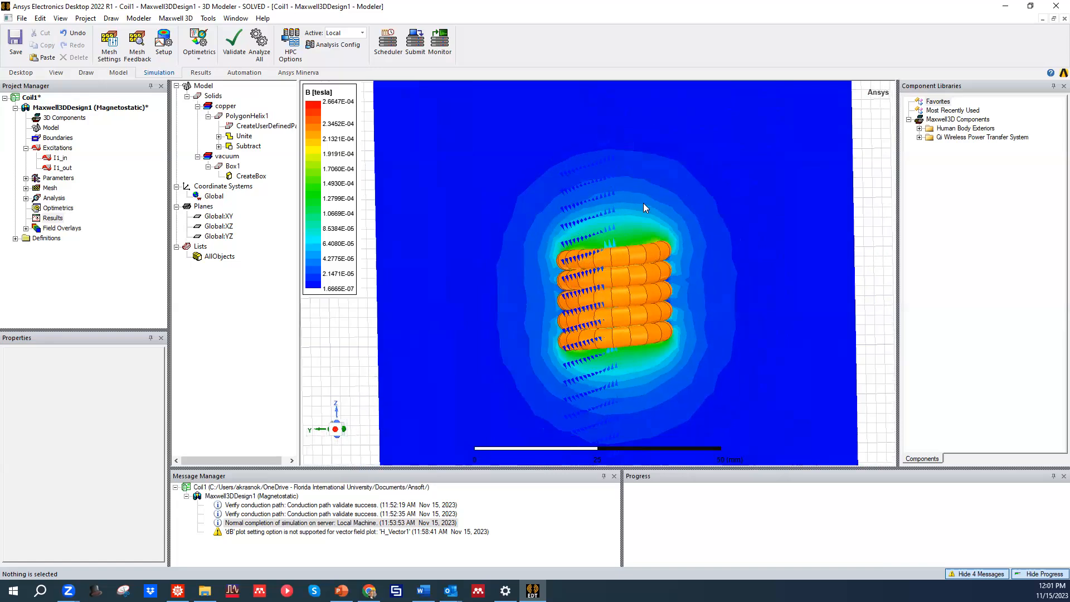
Inspect the B-field plot and H-field arrows around the coil up close and from oblique angles
scroll(643, 204, "up", 2)
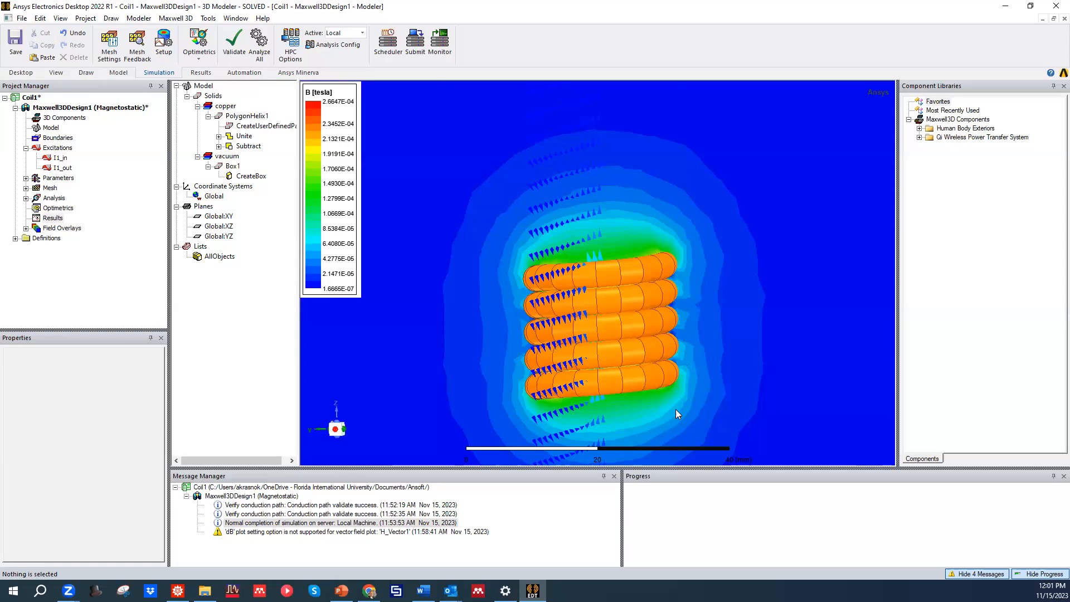
scroll(533, 307, "up", 2)
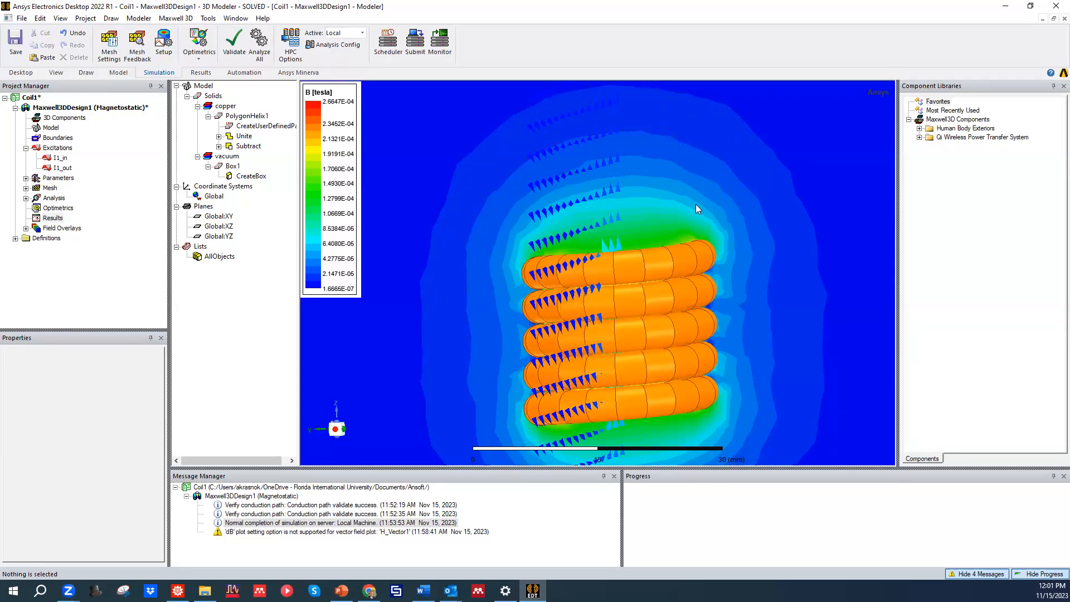
mouse_move(635, 253)
left_mouse_down("alt")
mouse_move(674, 299)
mouse_move(638, 272)
mouse_move(611, 273)
mouse_move(618, 261)
left_mouse_up("alt")
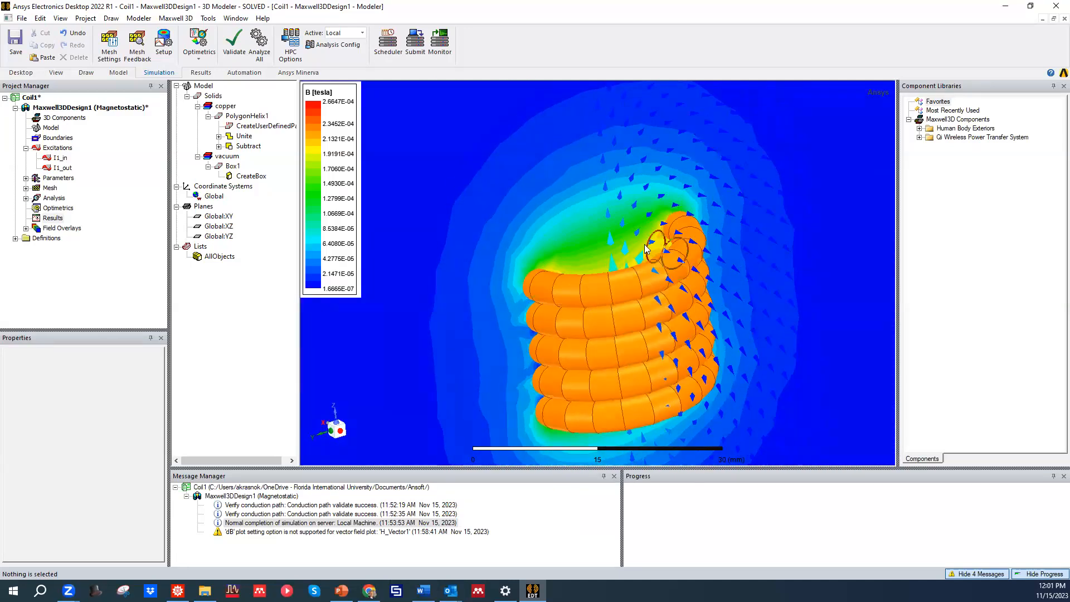
scroll(625, 225, "up", 2)
scroll(626, 226, "down", 2)
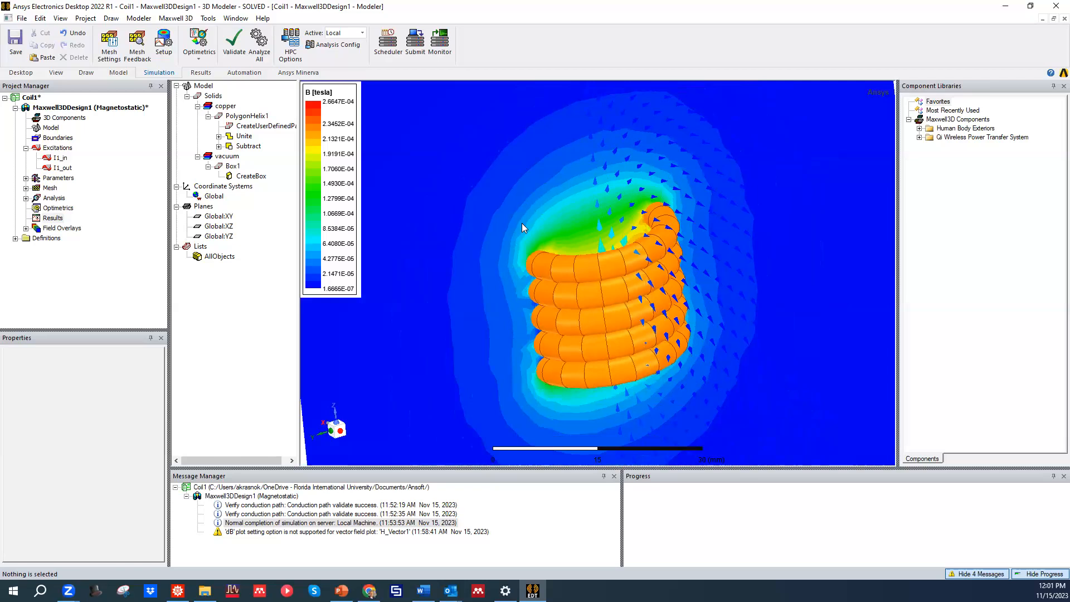
left_click_drag(575, 231, 604, 266, "alt")
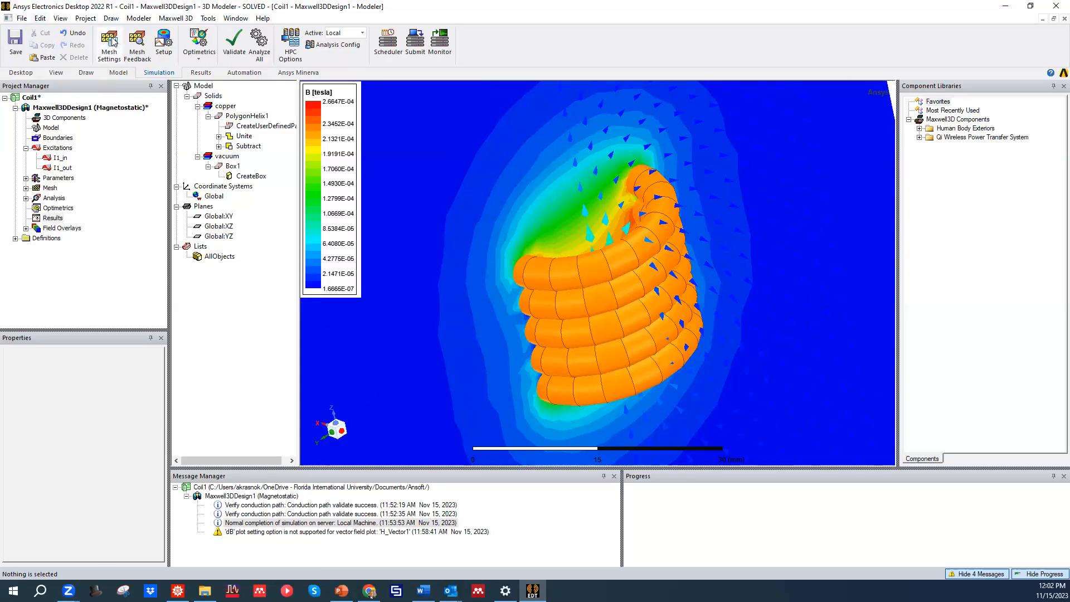
Set the maximum element length of the Box mesh operation to 10 mm
left_click(26, 188)
left_click(58, 198)
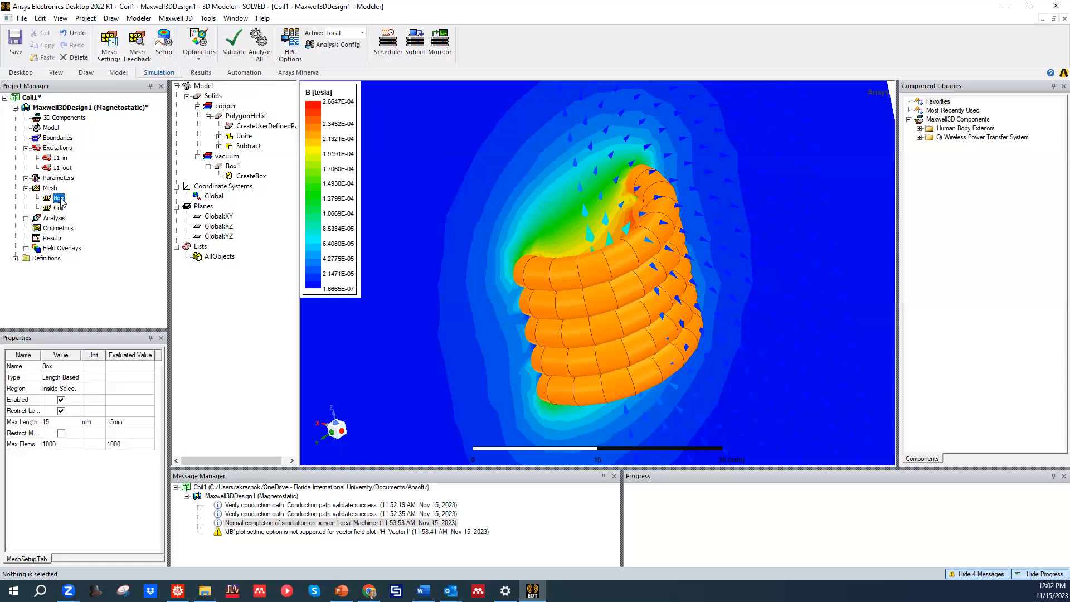
double_click(44, 198)
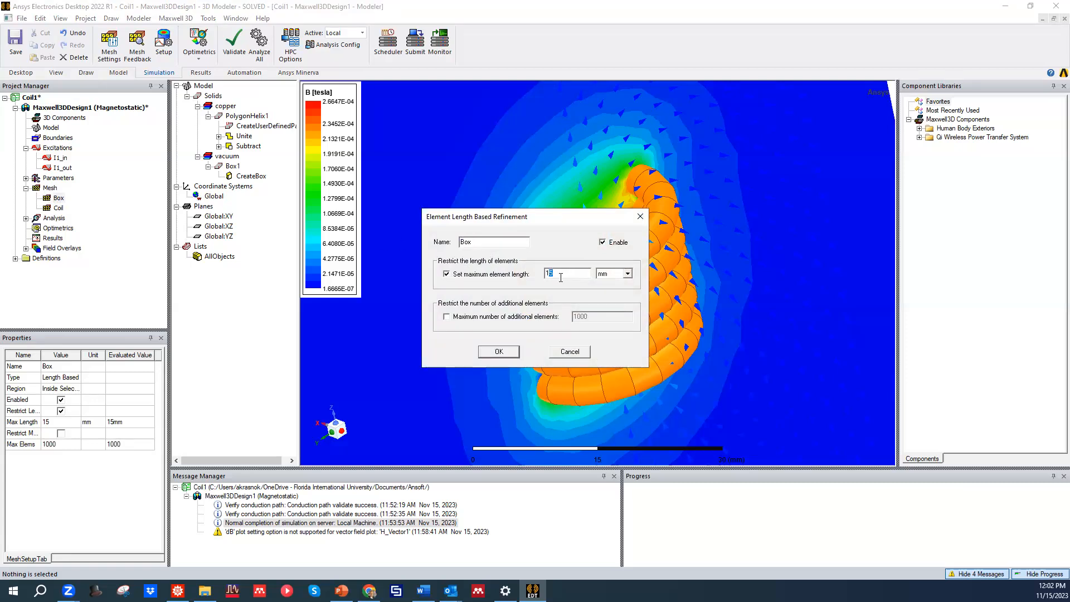
left_click(499, 352)
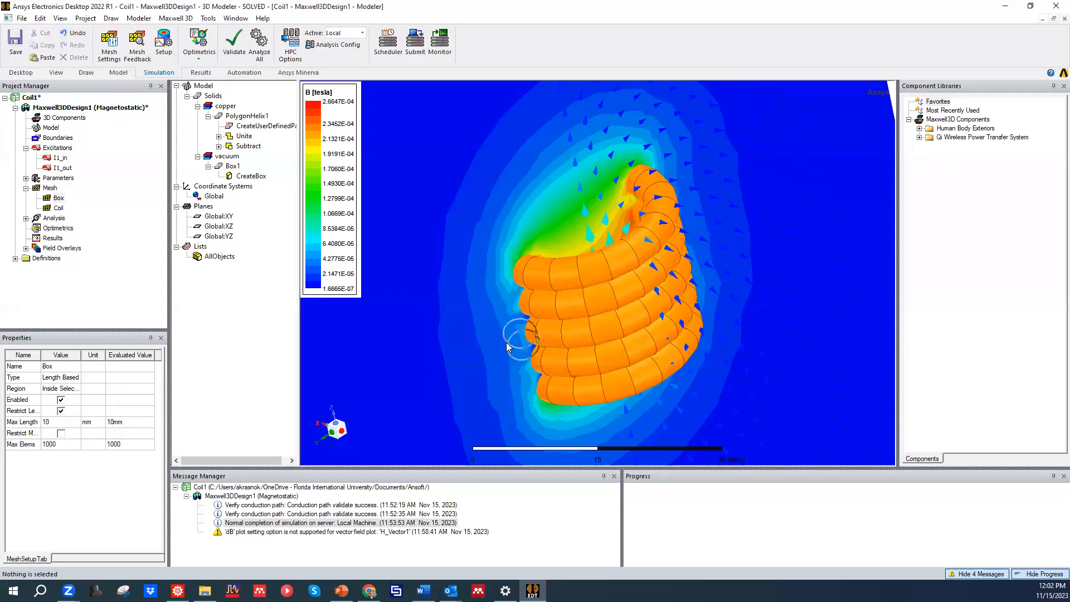
Raise the curved-surface mesh resolution slightly toward fine in the initial mesh settings and apply it
left_click(110, 42)
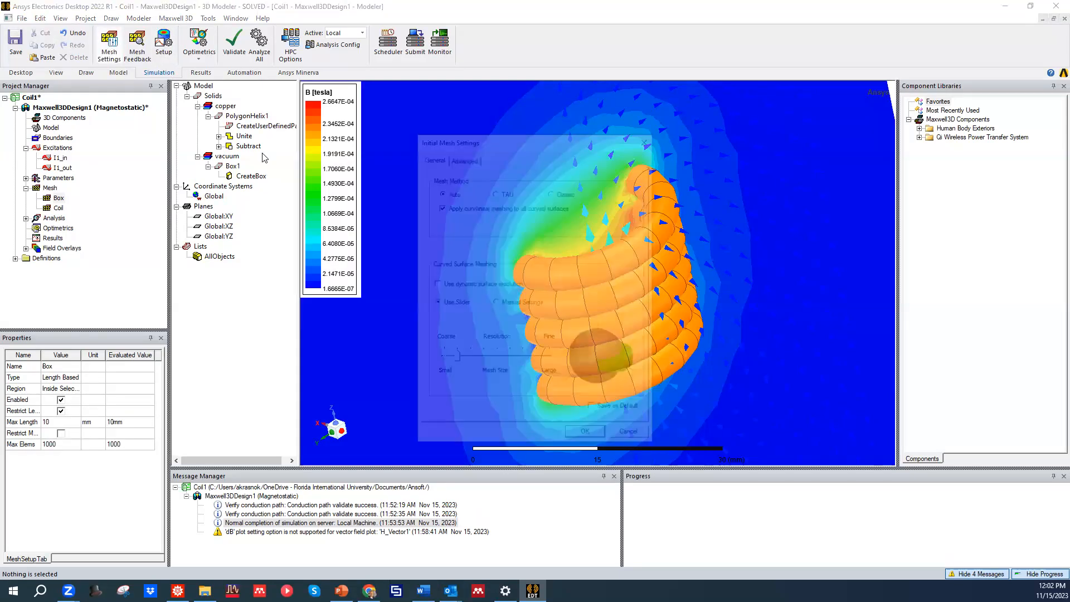
left_click_drag(454, 362, 464, 359)
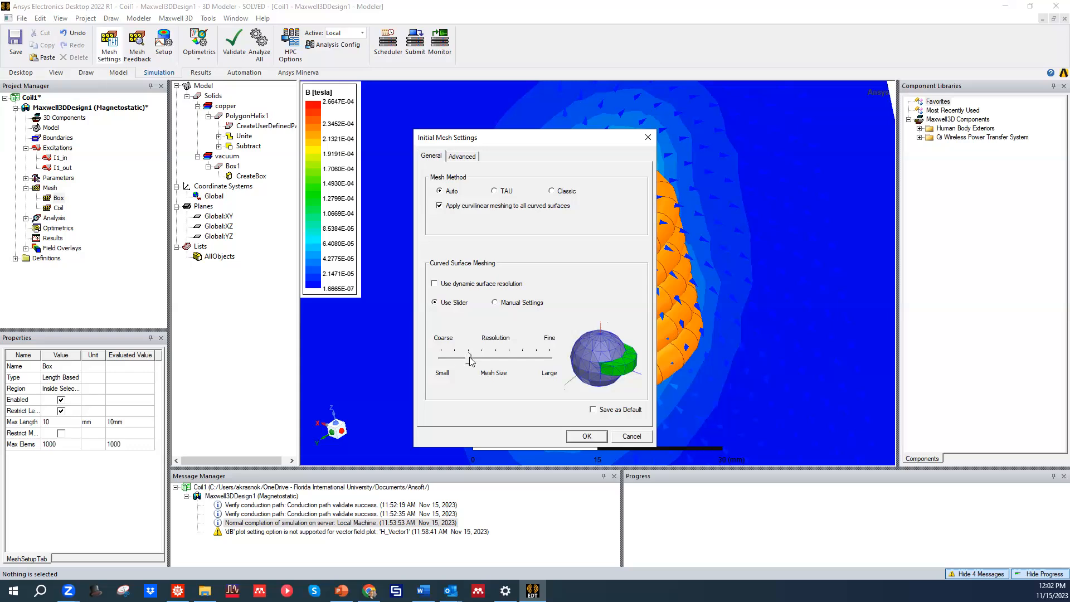
left_click_drag(470, 361, 482, 361)
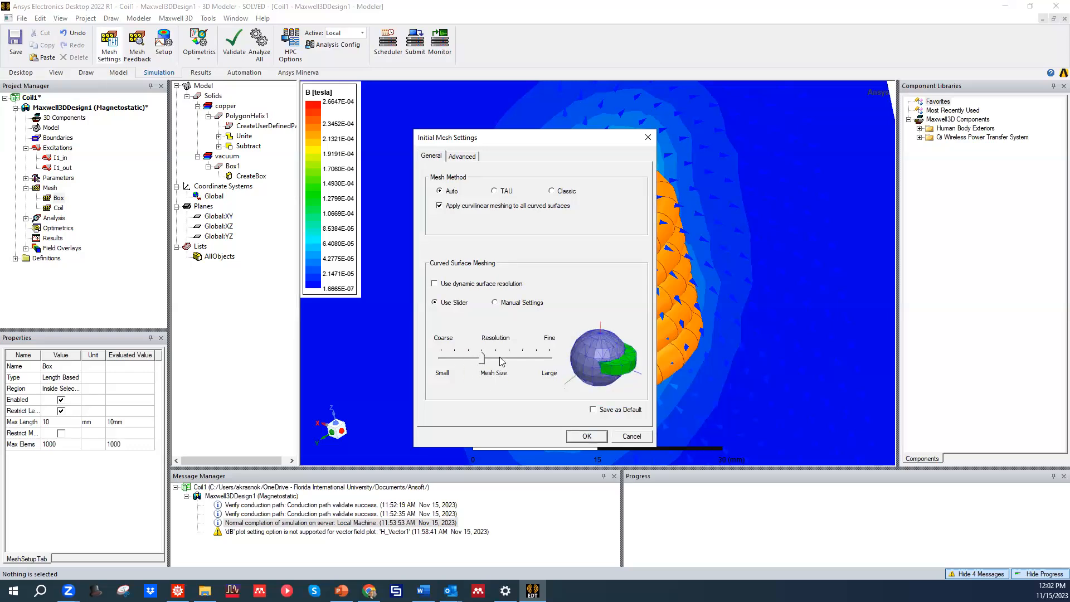
left_click_drag(482, 361, 477, 362)
left_click(585, 437)
Validate the design and run the analysis of all setups again with the refined mesh
left_click(234, 42)
left_click(501, 341)
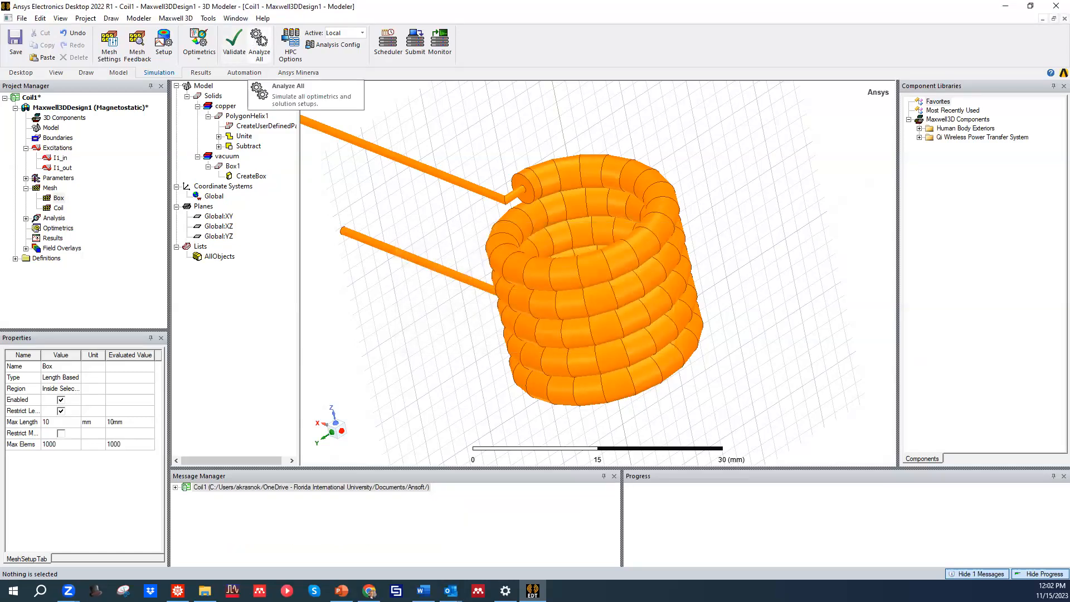
left_click(260, 42)
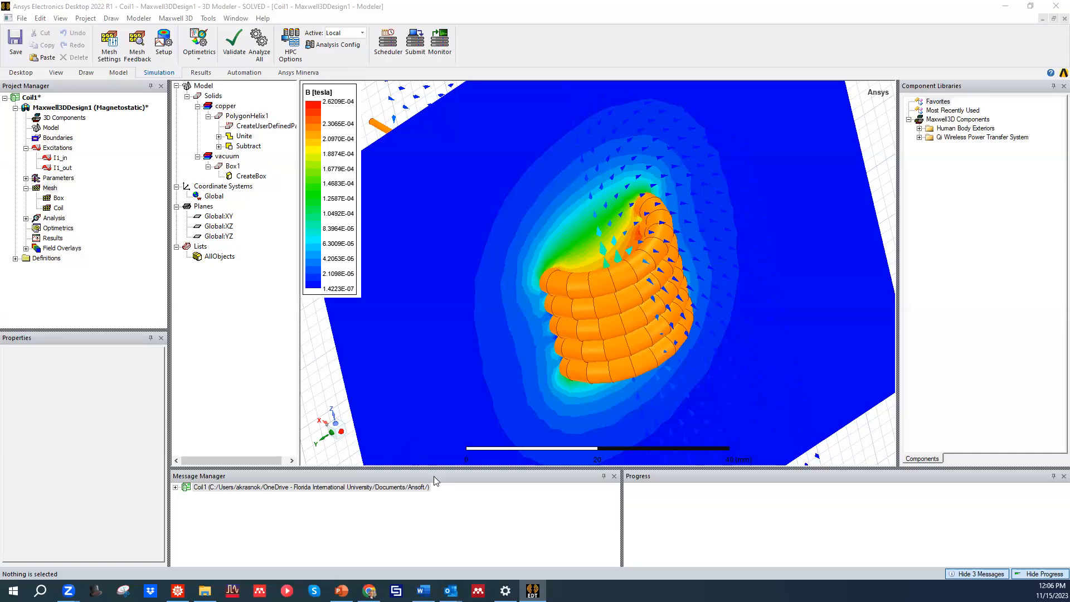
Inspect the re-solved B-field plot on the YZ plane and the H-field arrows from several angles
left_click_drag(436, 342, 559, 286, "alt")
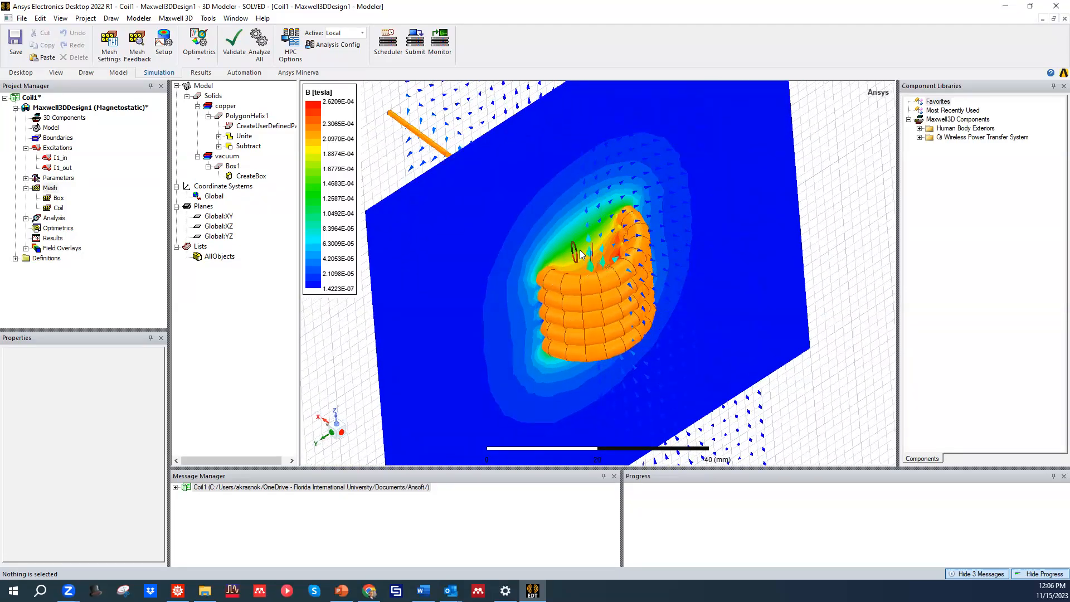
scroll(597, 262, "up", 4)
left_click_drag(665, 249, 603, 205, "alt")
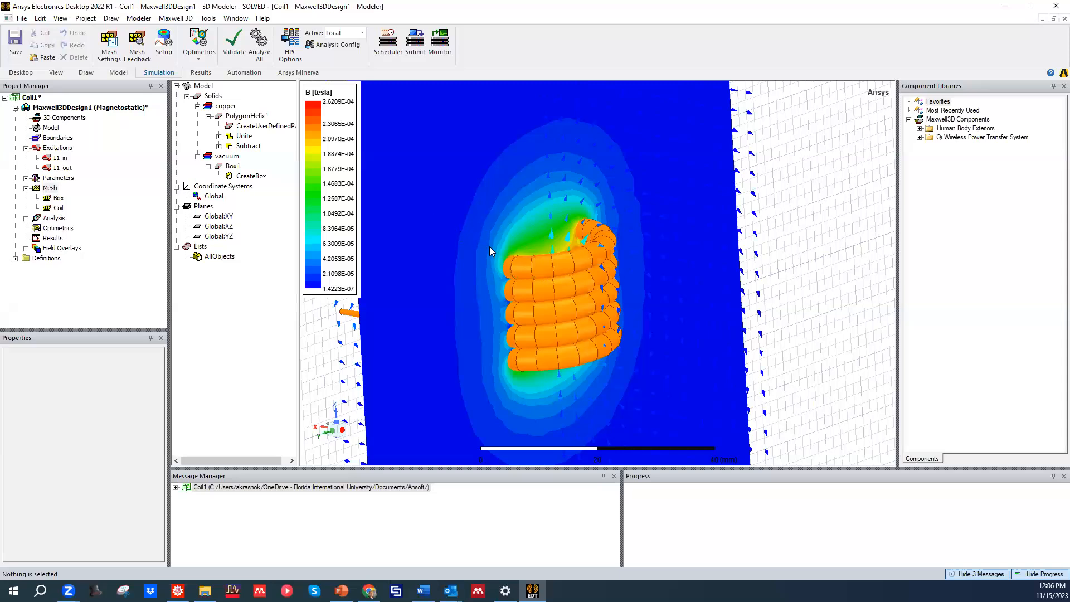
left_click_drag(482, 273, 509, 282, "alt")
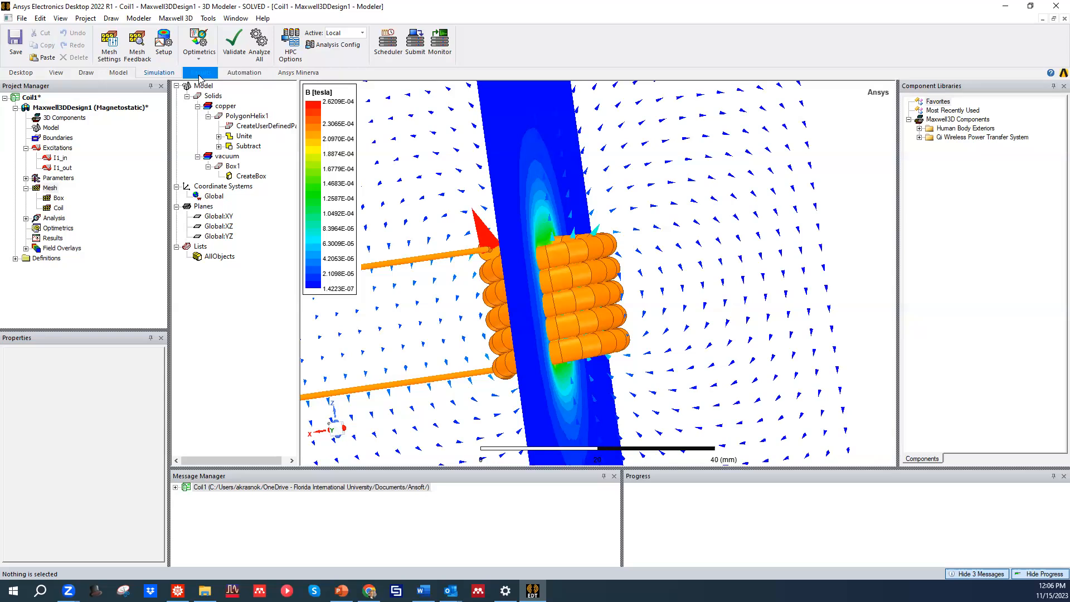
Open the solution data and review the solver profile's times, memory use and tetrahedra for each pass
left_click(201, 73)
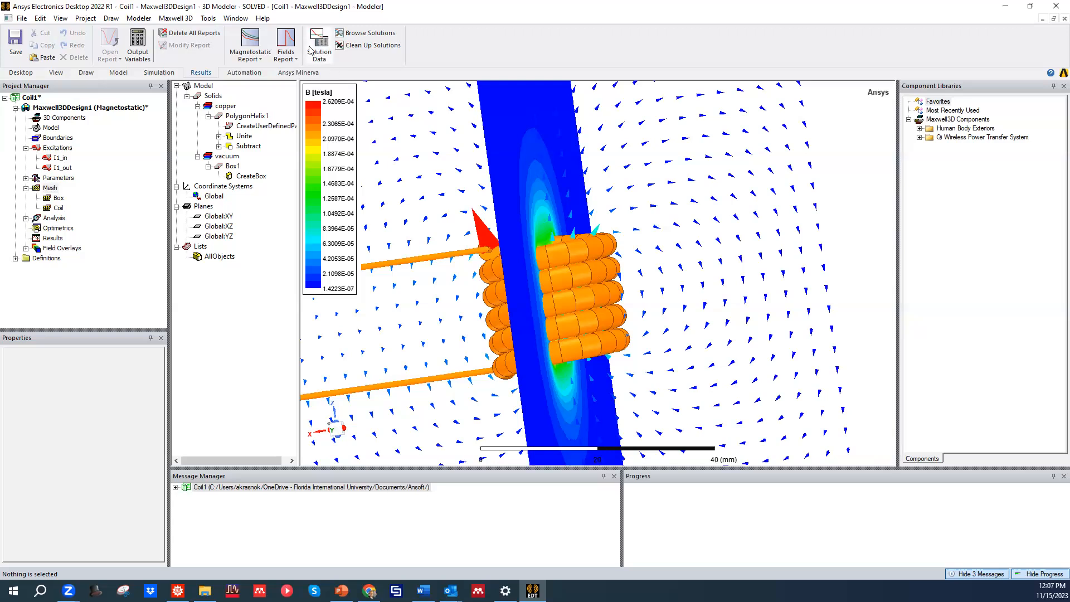
left_click(326, 58)
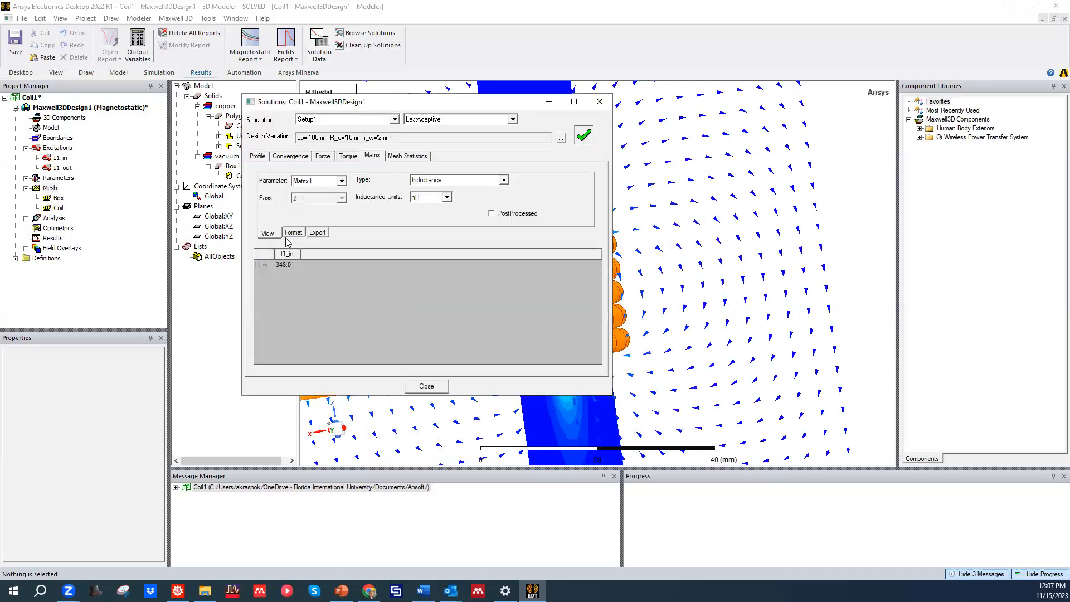
left_click(258, 156)
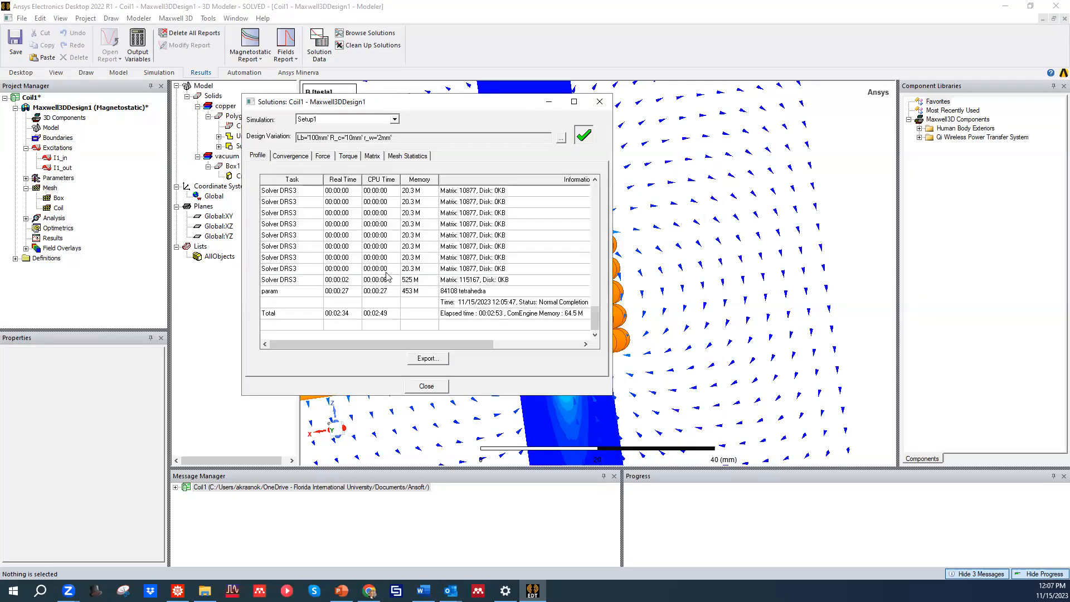
left_click(383, 317)
left_click(432, 316)
left_click(497, 316)
left_click(471, 292)
scroll(499, 289, "up", 10)
scroll(504, 275, "down", 10)
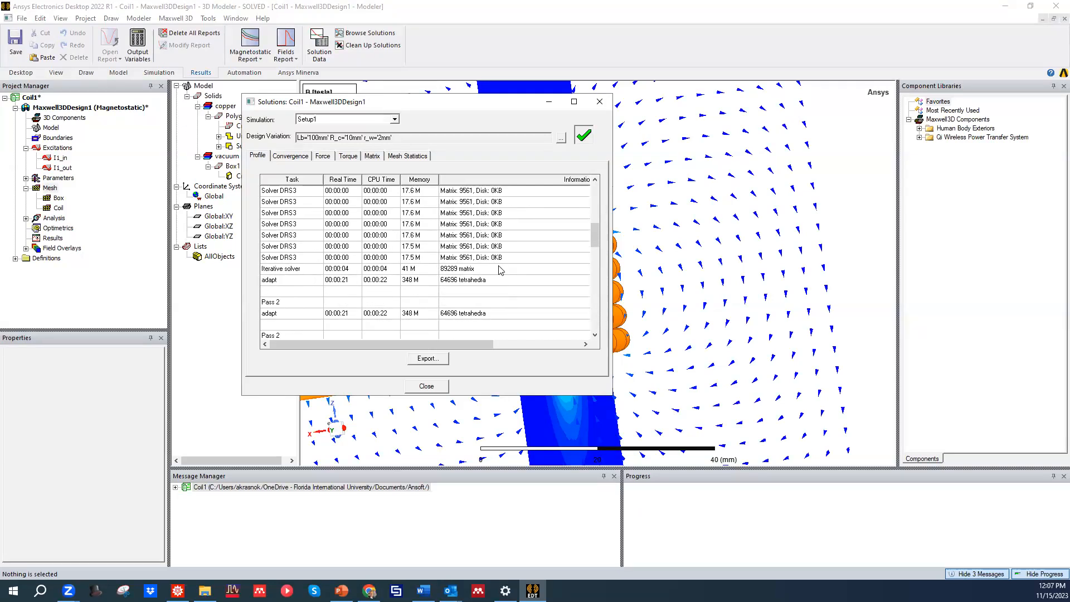
Review the convergence, force, torque and inductance matrix results, and close the solution data
left_click(301, 157)
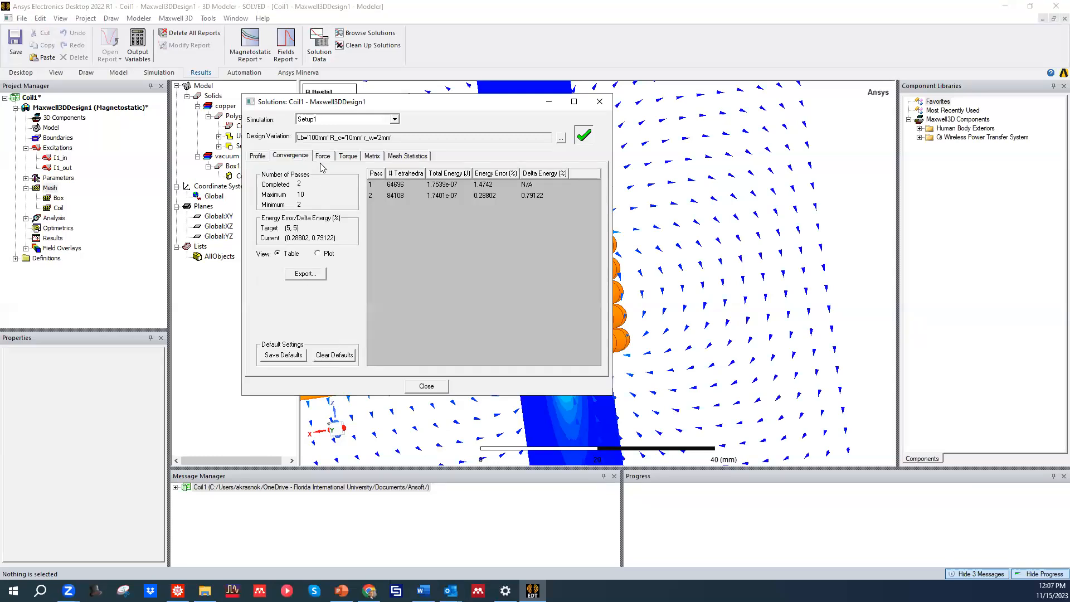
left_click(322, 156)
left_click(348, 156)
left_click(372, 156)
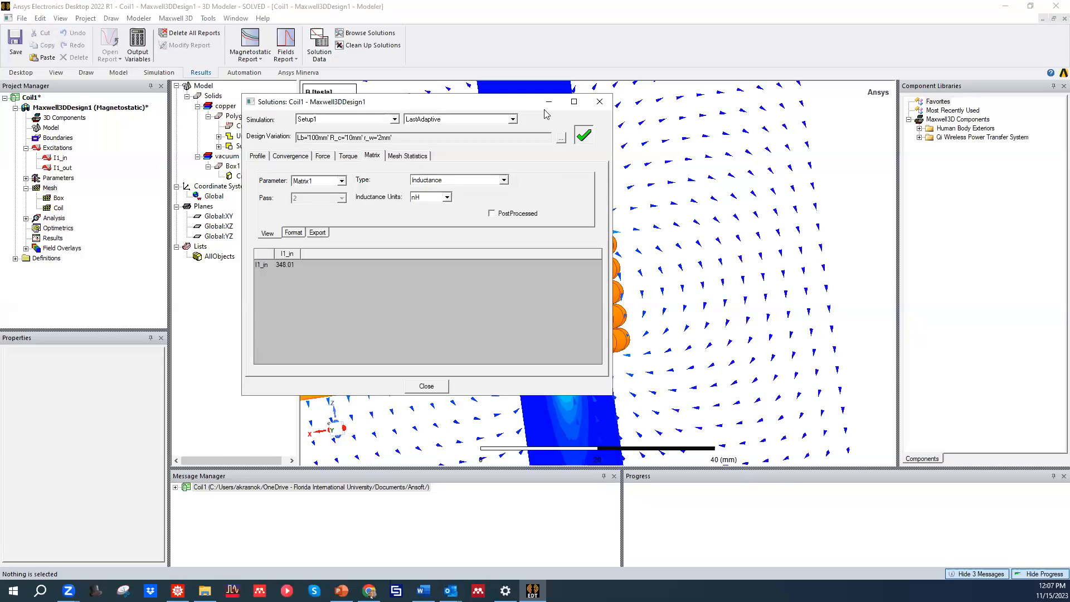
left_click(599, 102)
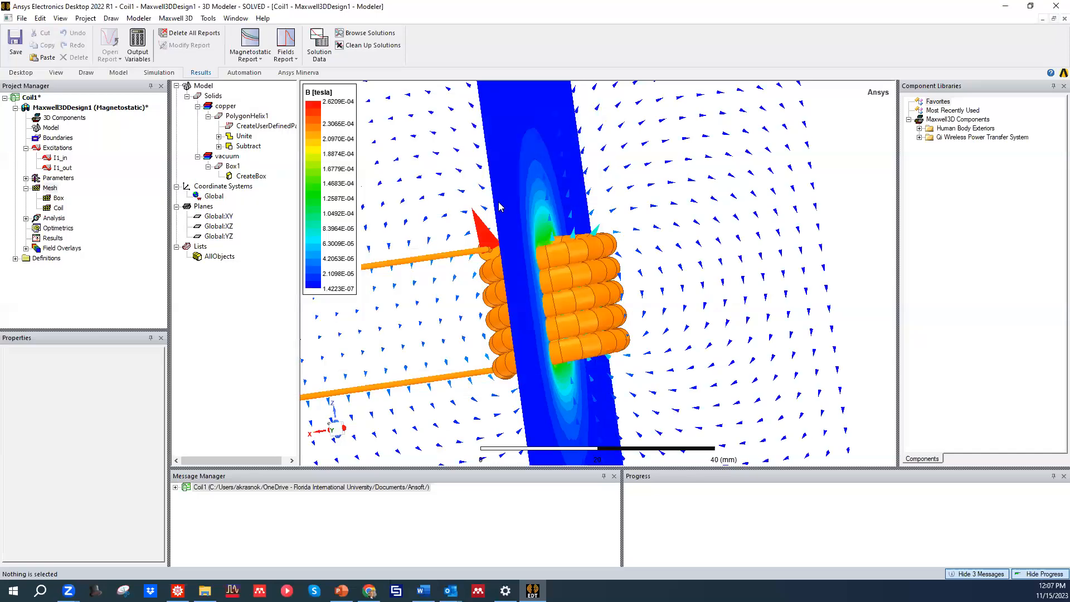
Create a rectangular magnetostatic report plotting the inductance Matrix1.L(I1_in,I1_in) against r_w
left_click_drag(490, 255, 537, 262, "alt")
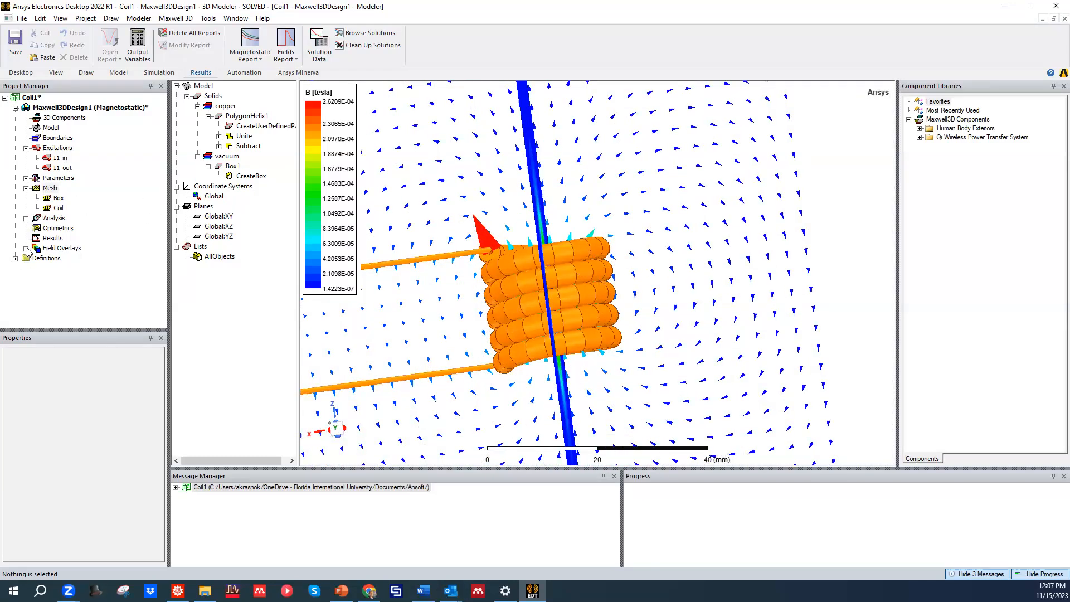
left_click(53, 239)
right_click(53, 239)
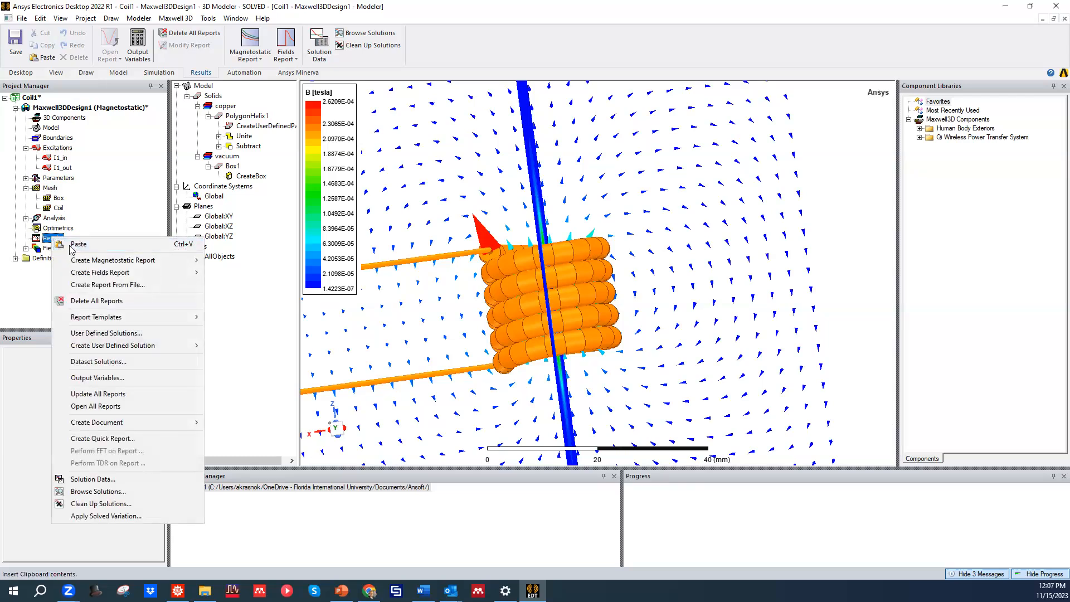
mouse_move(112, 262)
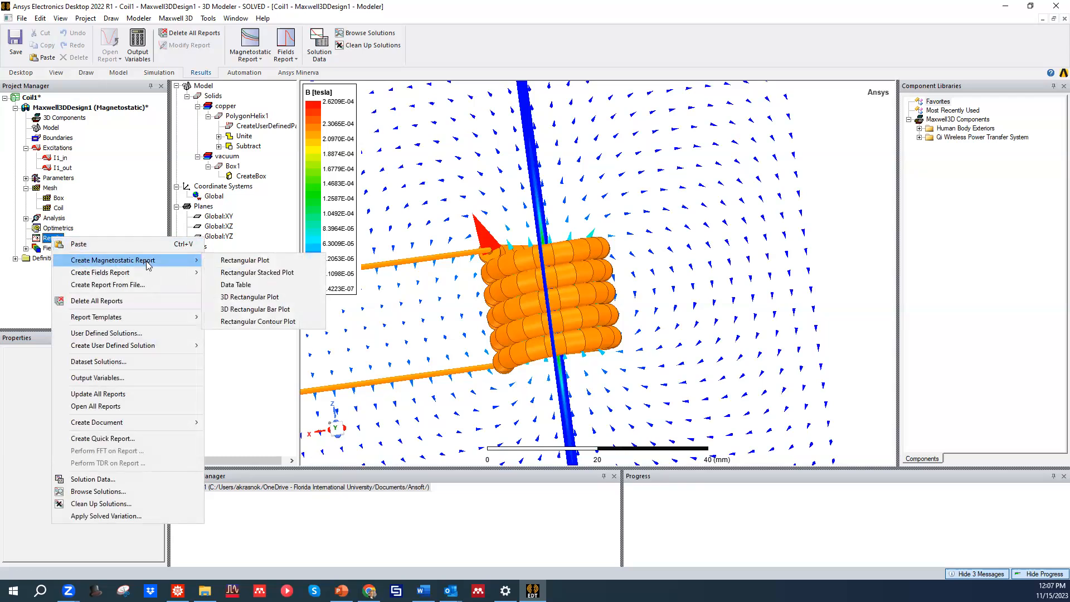
left_click(272, 262)
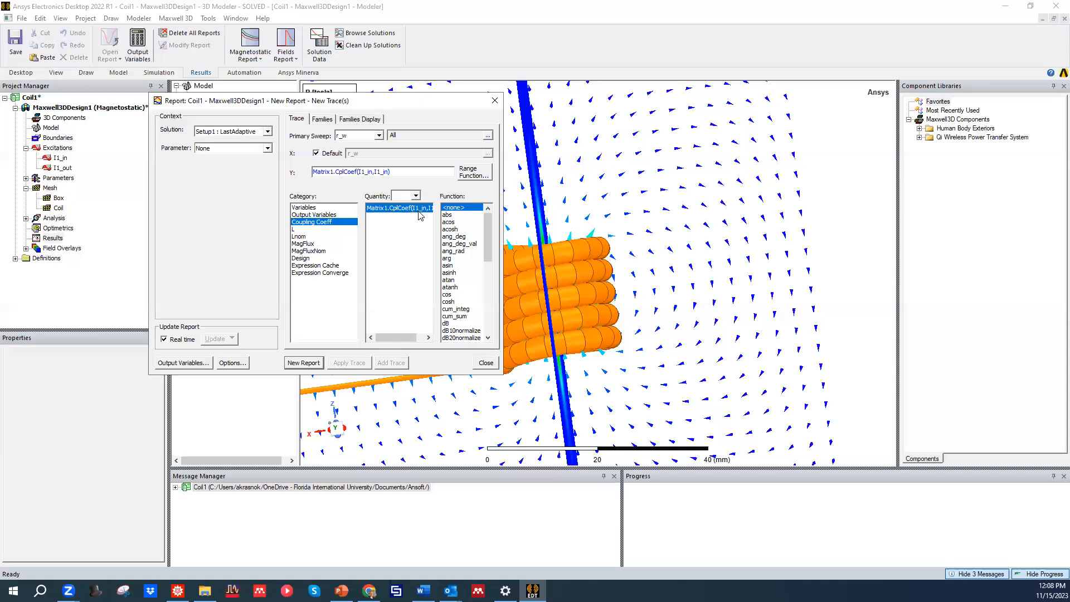
left_click_drag(412, 338, 420, 338)
left_click_drag(418, 339, 366, 338)
left_click(312, 229)
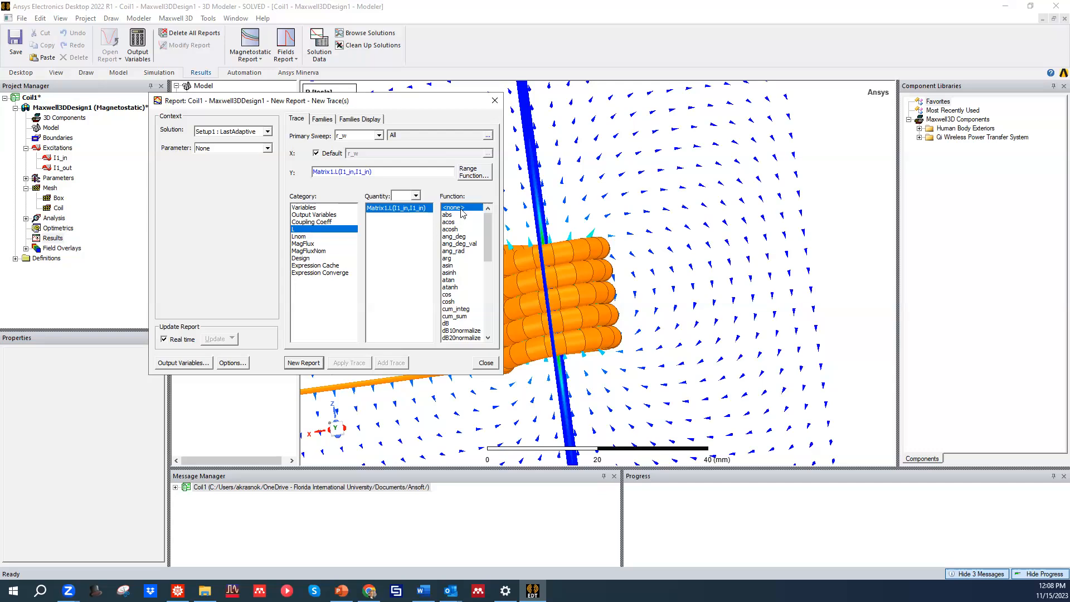
left_click(303, 363)
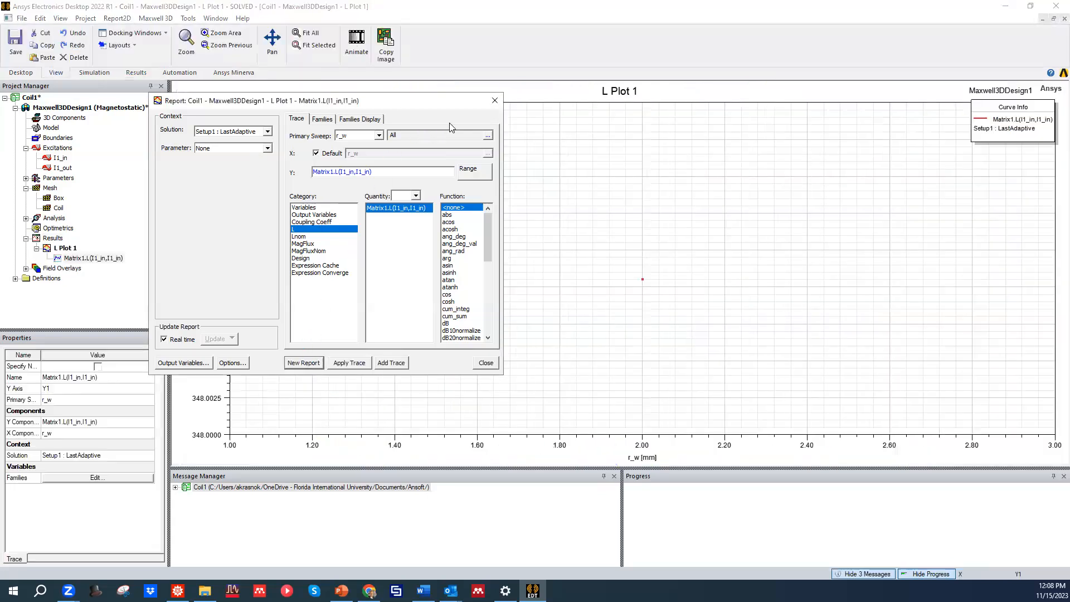
Move the report setup aside and examine the inductance data point on L Plot 1
left_click_drag(438, 107, 516, 447)
scroll(641, 281, "up", 4)
scroll(645, 280, "down", 3)
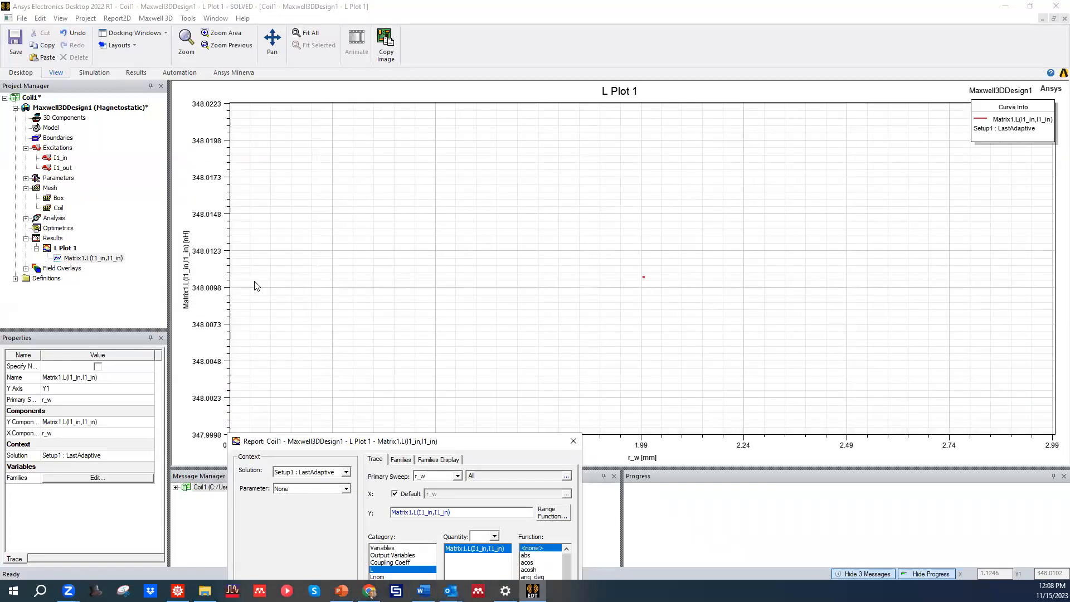
left_click(638, 281)
left_click(644, 278)
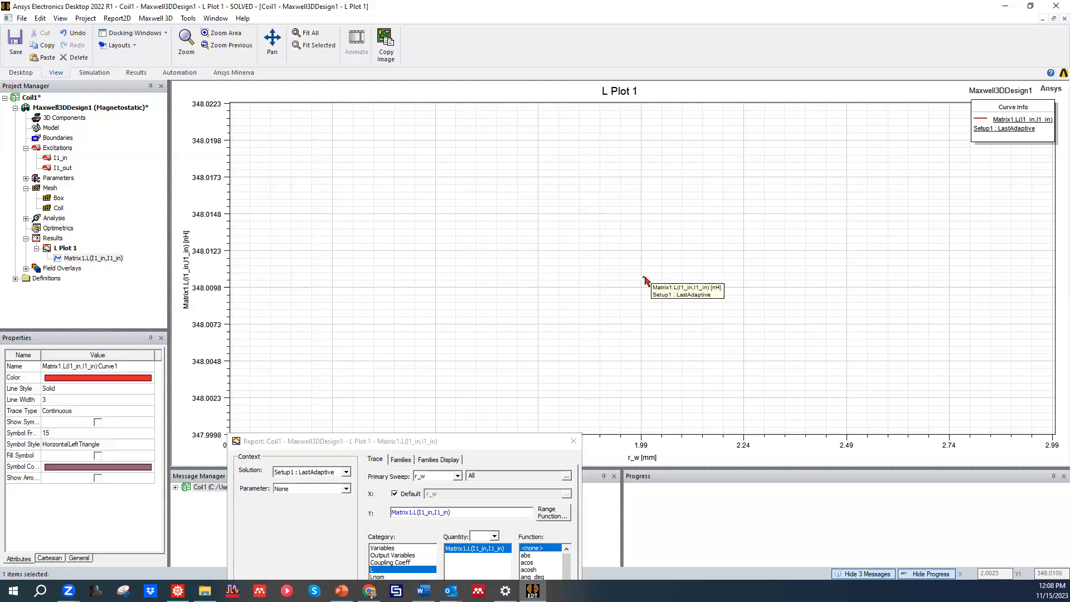
Look over the inductance trace definition in the report setup and close it
left_click_drag(454, 444, 435, 159)
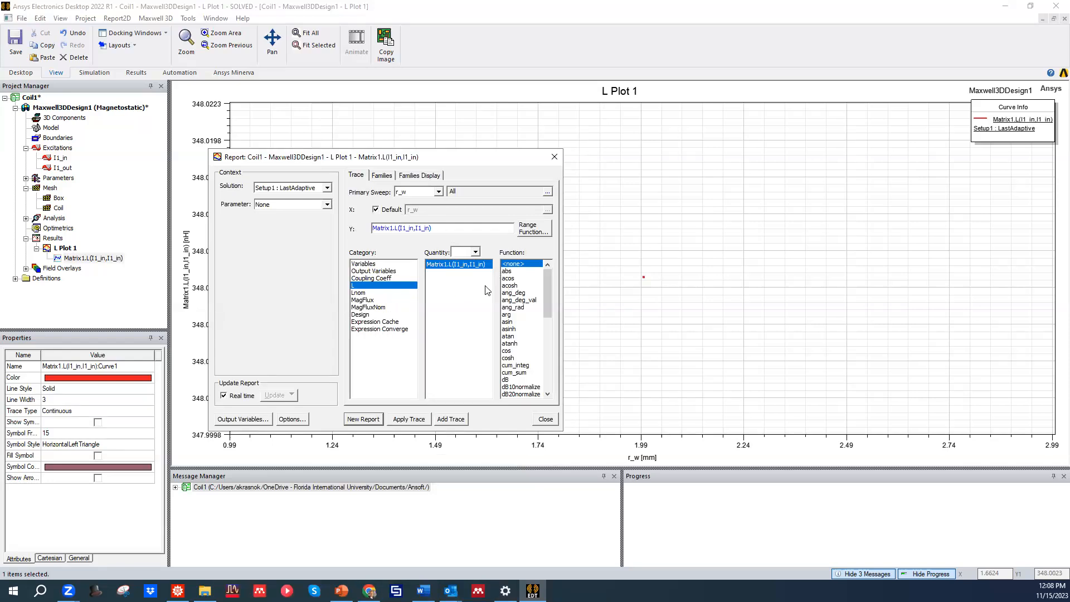
scroll(520, 329, "down", 4)
scroll(497, 320, "up", 4)
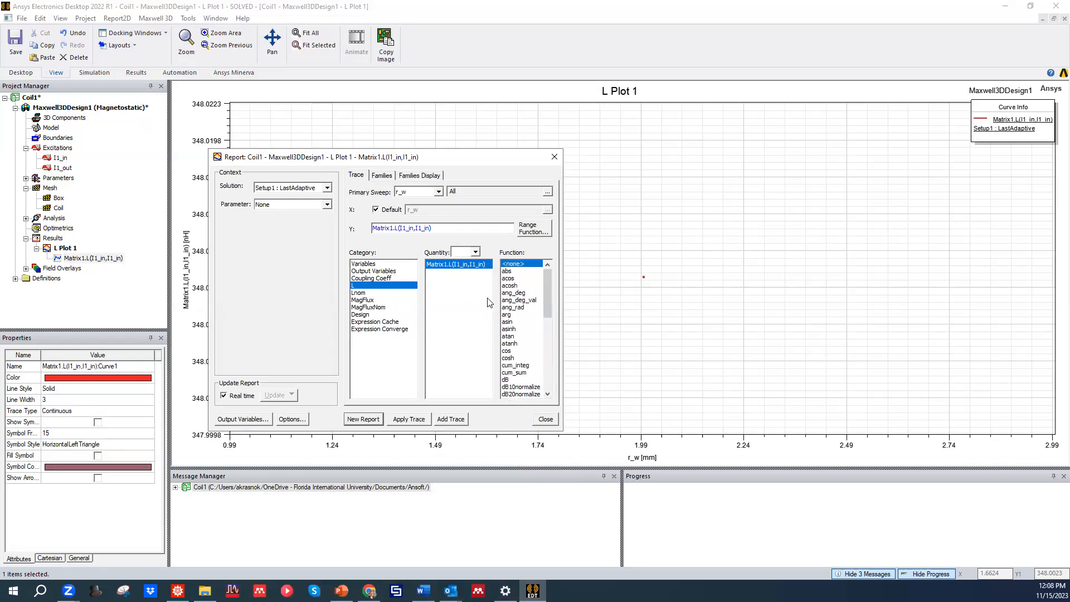
left_click(554, 156)
Create a magnetostatic data table of the coupling coefficient Matrix1.CplCoef(I1_in,I1_in) and inspect its value
left_click(83, 258)
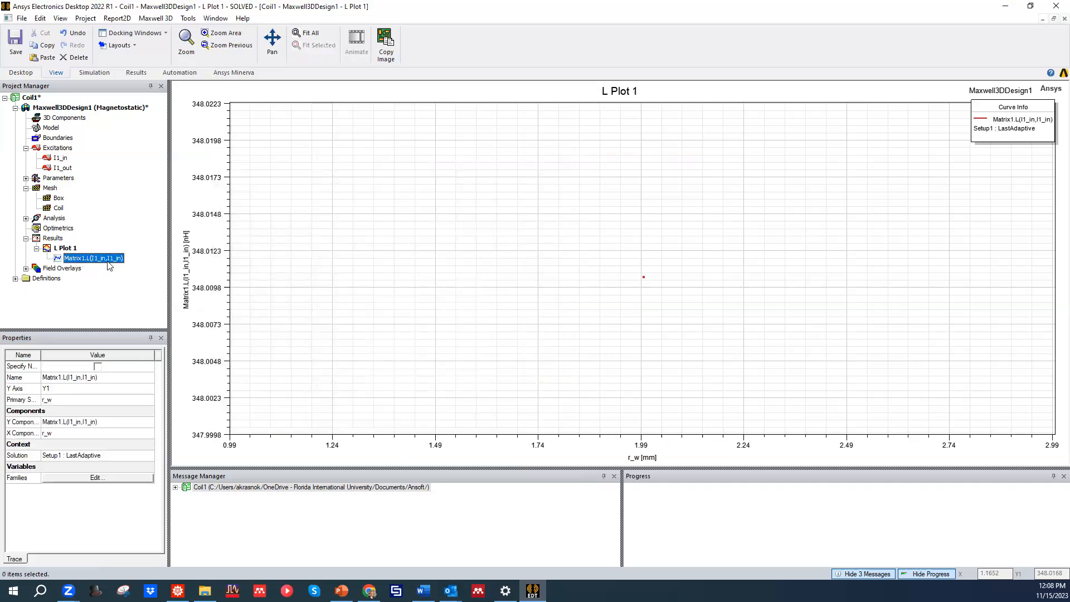
right_click(56, 240)
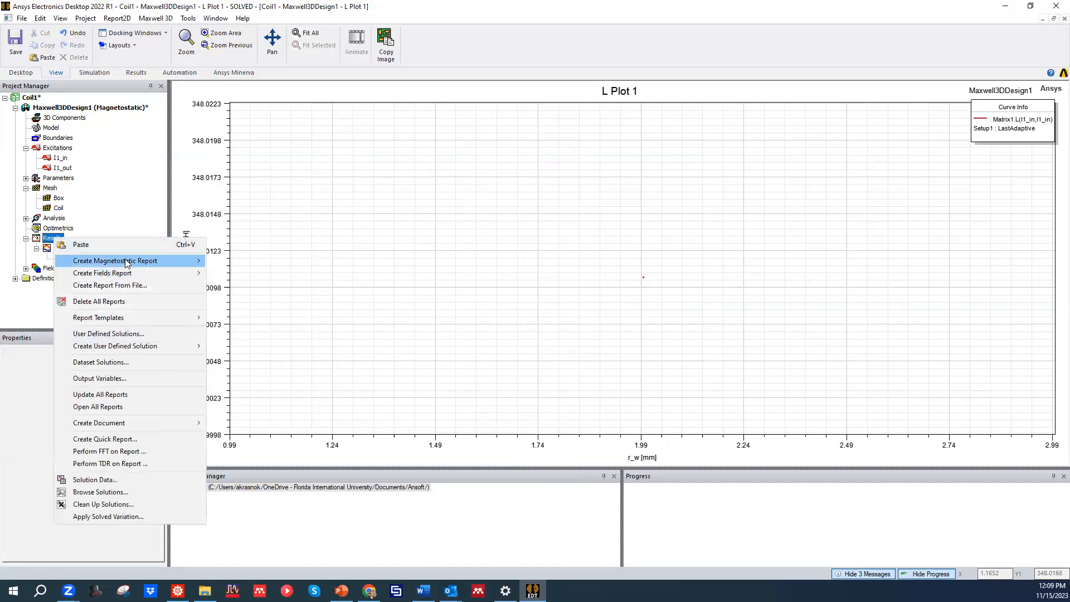
mouse_move(125, 261)
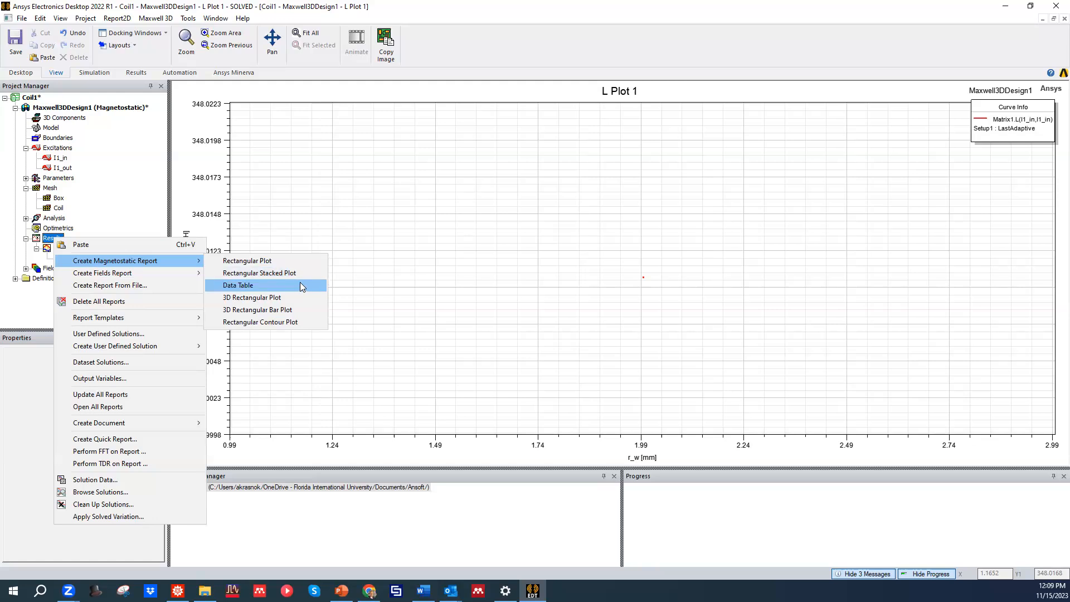
left_click(270, 285)
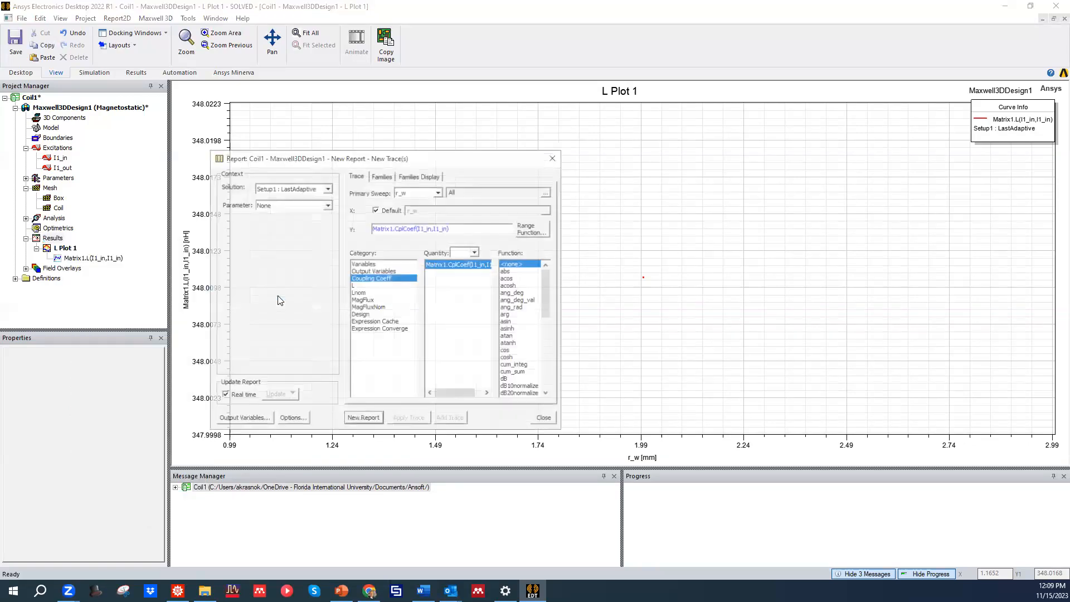
left_click(365, 421)
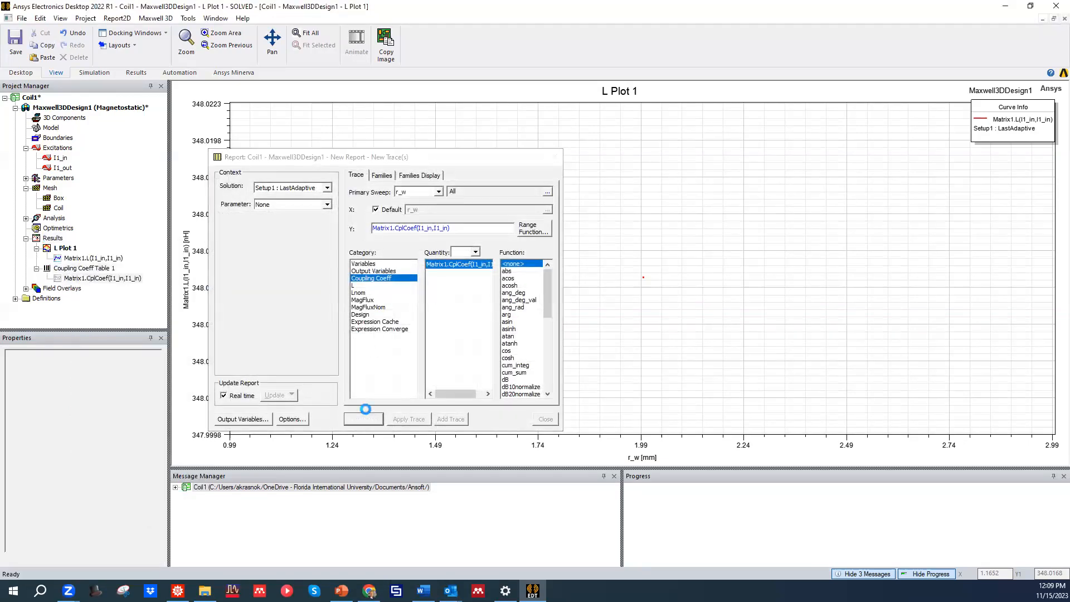
left_click(553, 159)
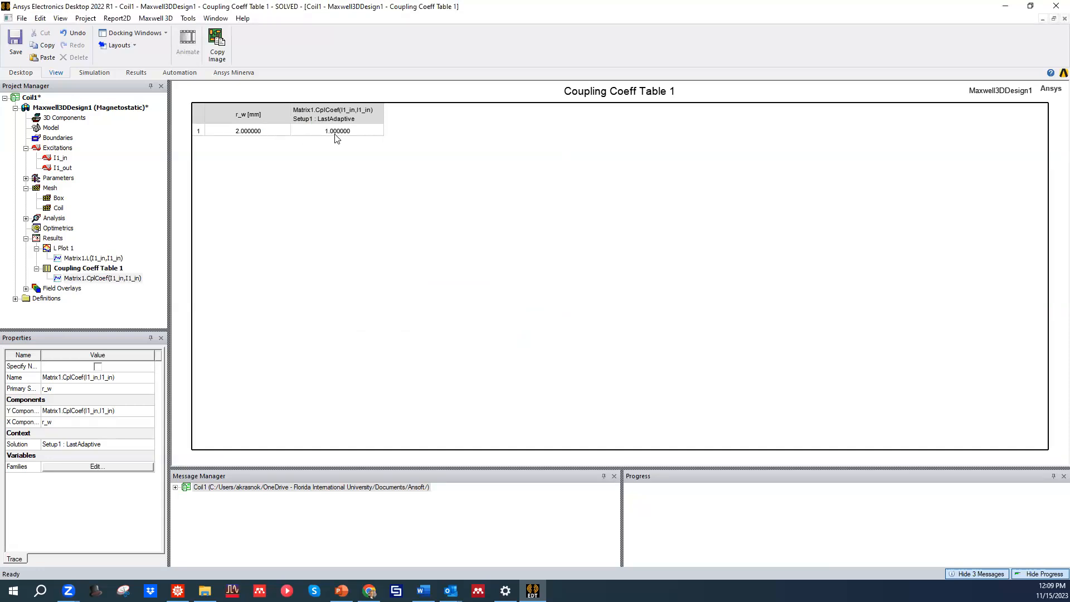
left_click(310, 132)
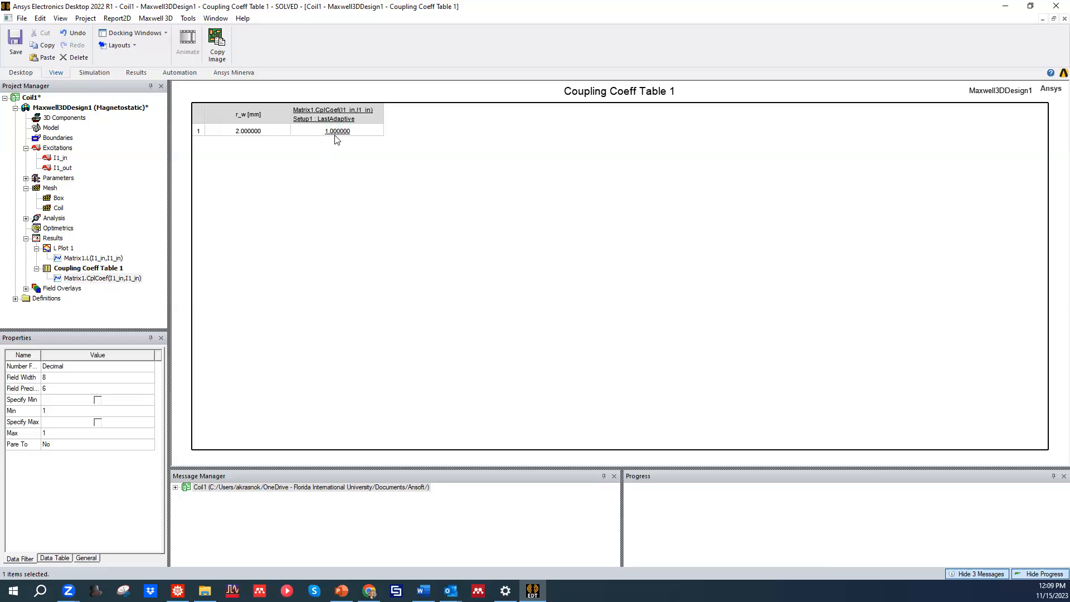
Delete the coupling coefficient table and the L Plot 1 report from the results
left_click(82, 277)
left_click(88, 268)
key("Delete")
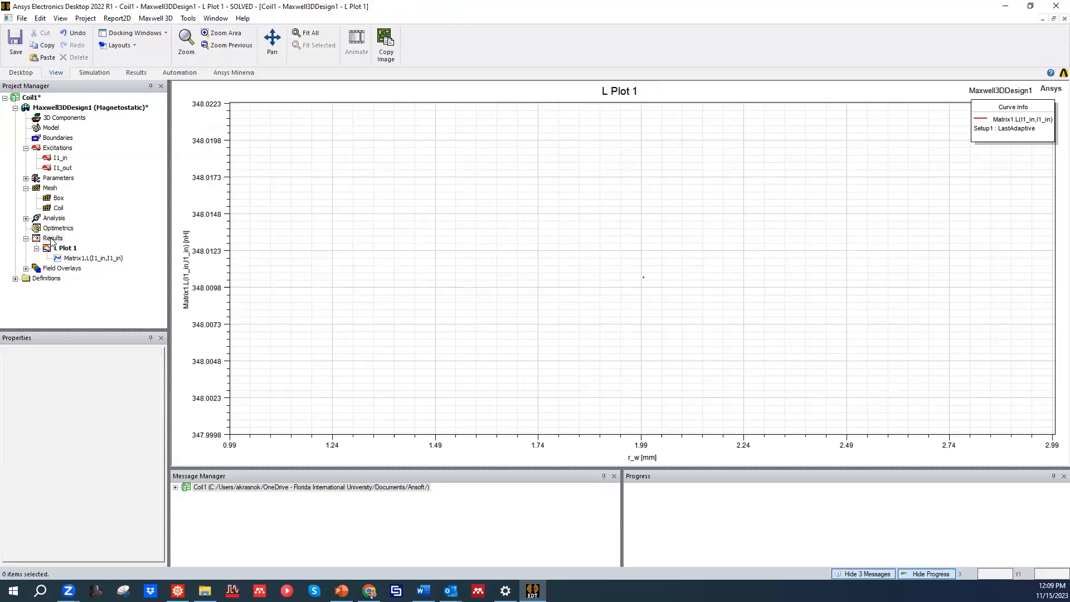
left_click(61, 248)
key("Delete")
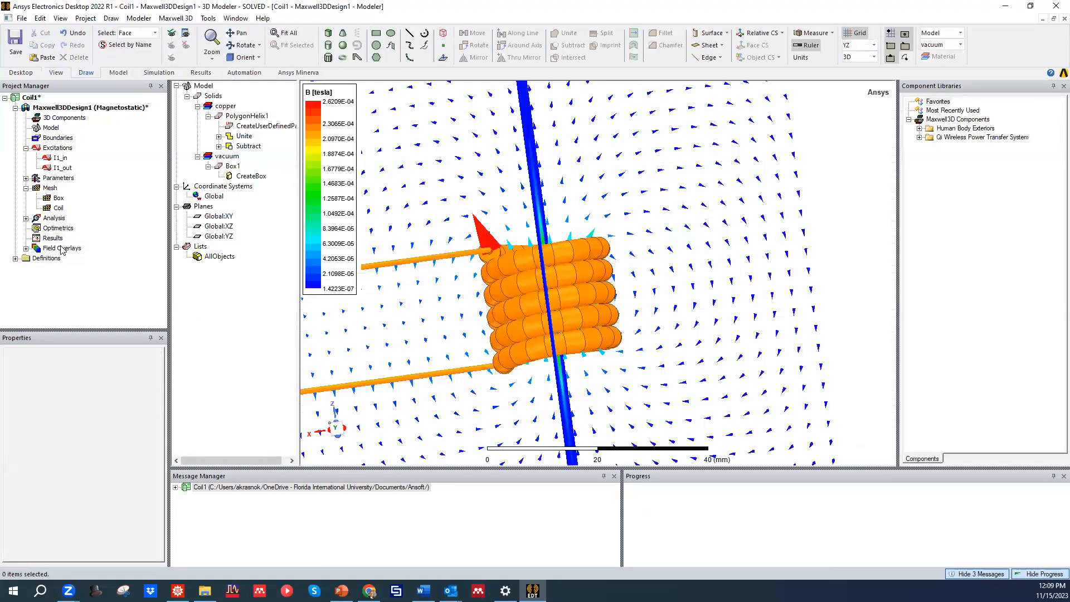
Create a magnetostatic data table of the inductance Matrix1.L(I1_in,I1_in) against r_w and inspect its entries
right_click(52, 238)
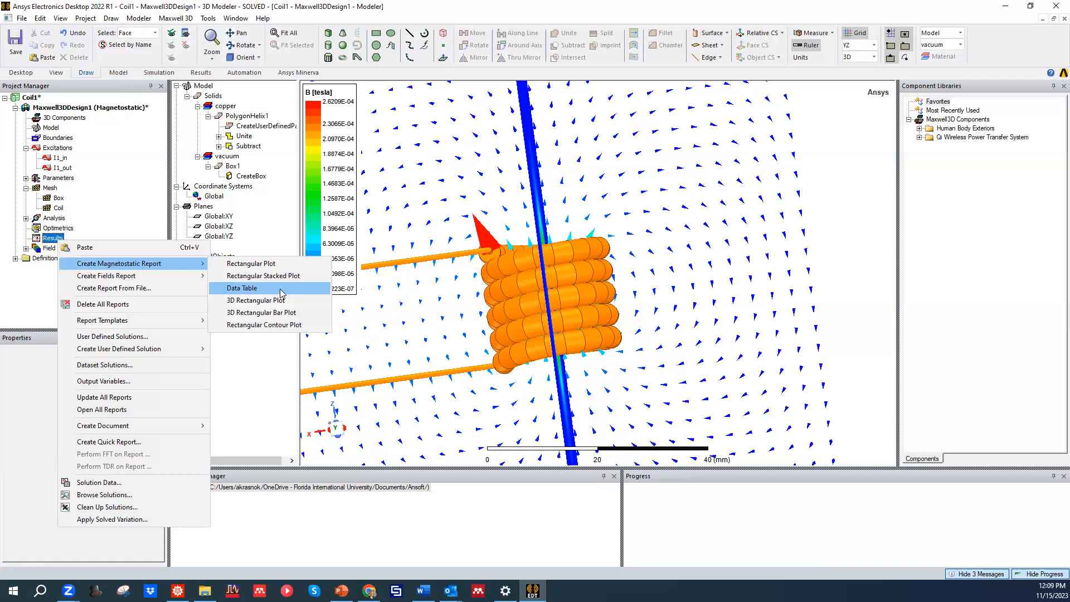
left_click(281, 289)
left_click(377, 285)
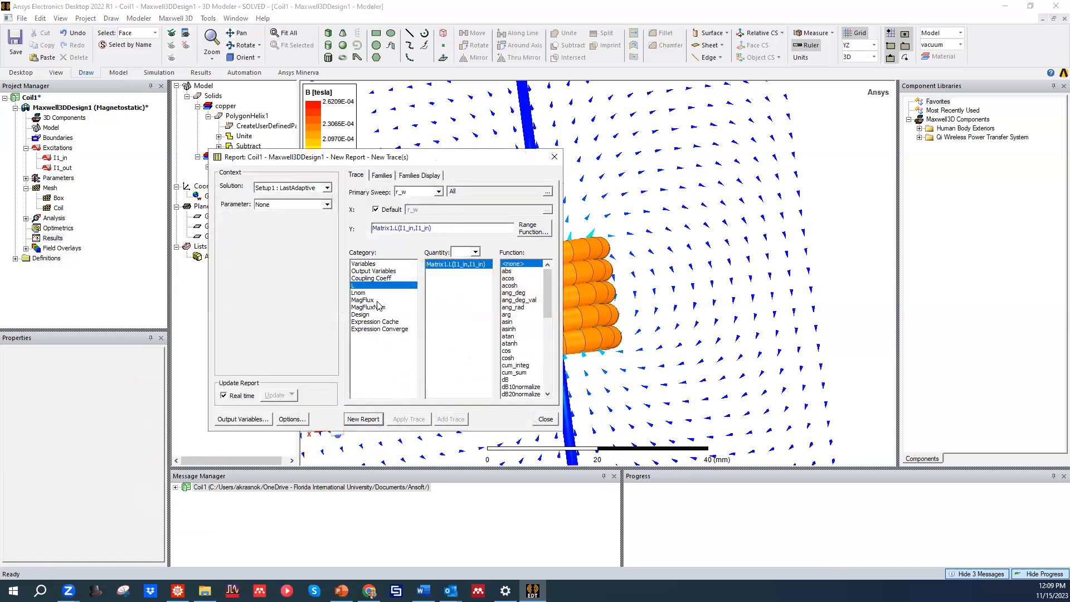
left_click(363, 419)
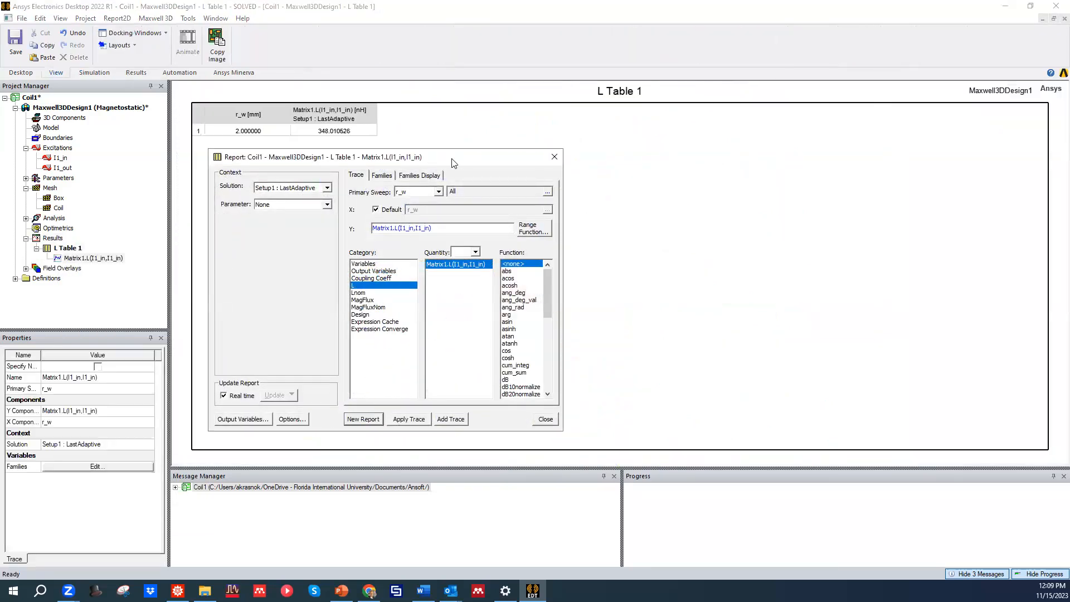
left_click(545, 419)
left_click(334, 132)
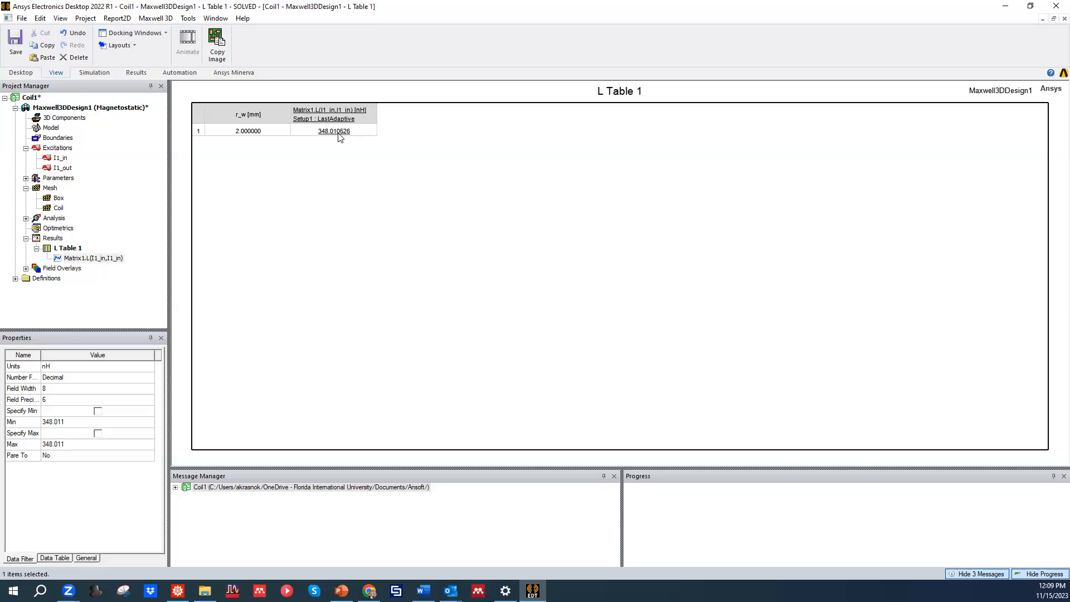
left_click(249, 129)
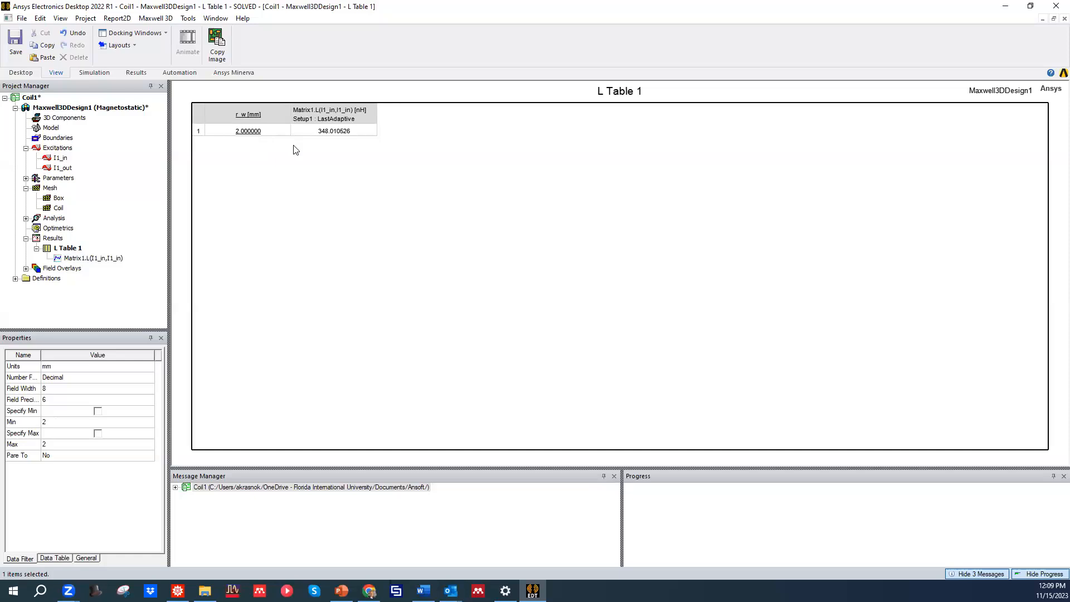
Check the design variables of Maxwell3DDesign1 and return to the 3D model of the coil
left_click(60, 109)
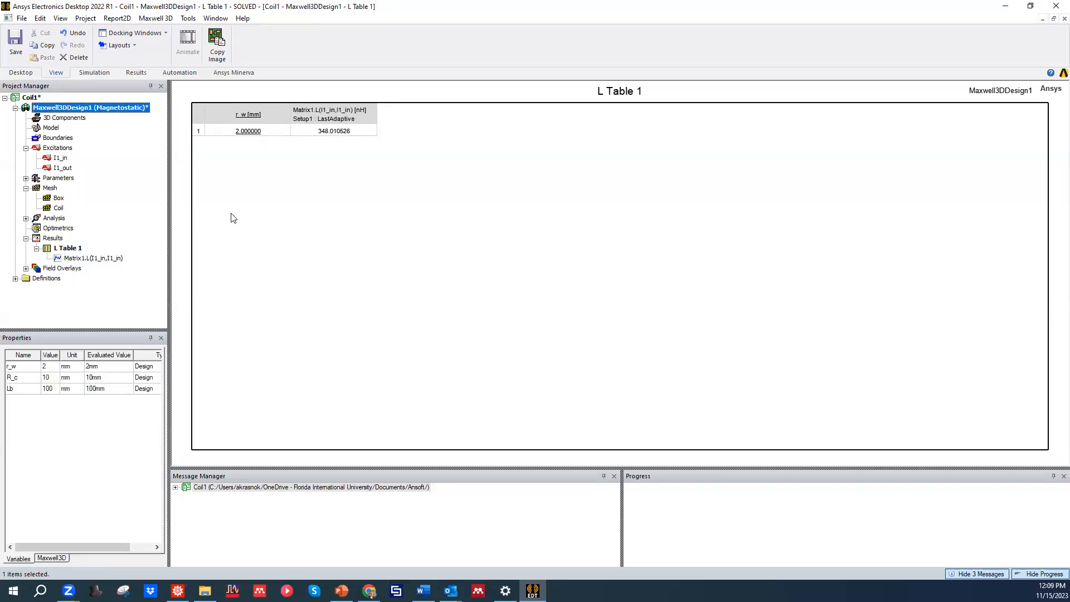
left_click(54, 229)
double_click(79, 107)
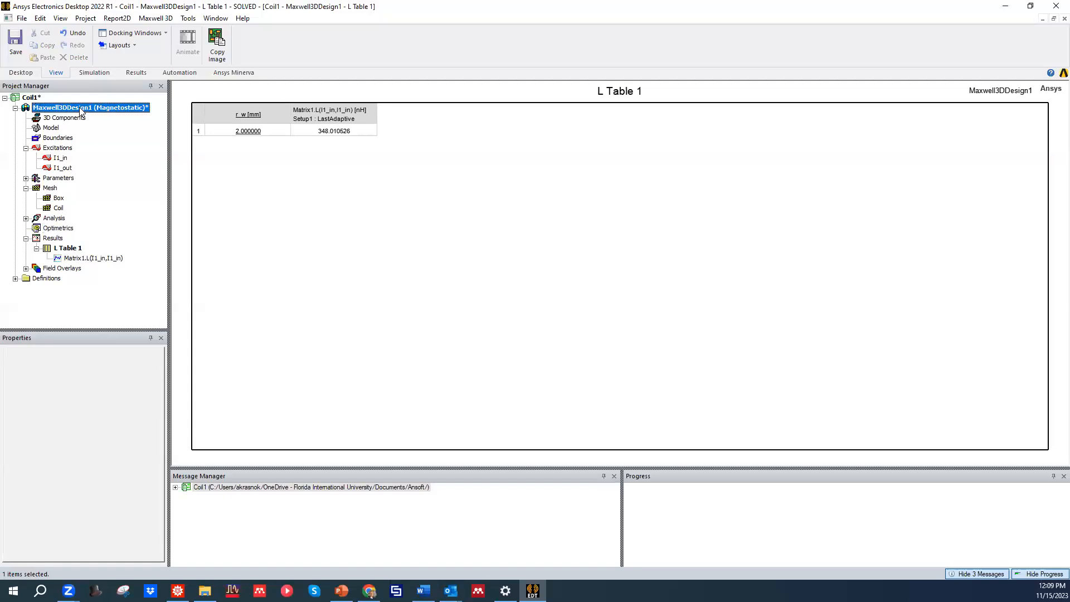
mouse_move(490, 287)
middle_mouse_down()
mouse_move(544, 312)
mouse_move(524, 323)
mouse_move(501, 312)
mouse_move(527, 312)
middle_mouse_up()
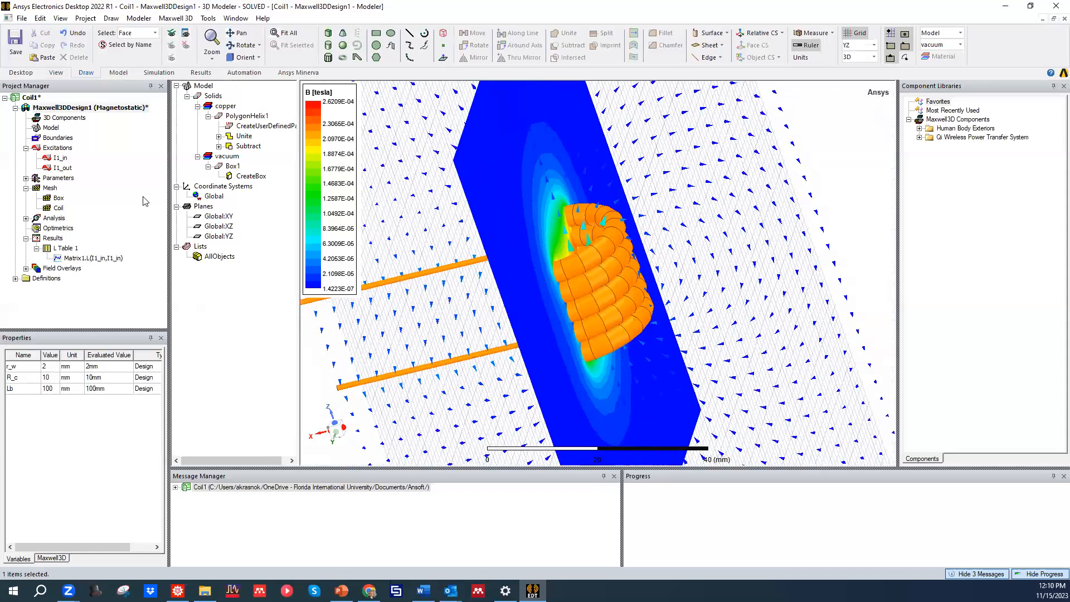
Define a parametric sweep of r_w with a linear step from 1 mm to 3 mm in 1 mm increments
left_click(56, 230)
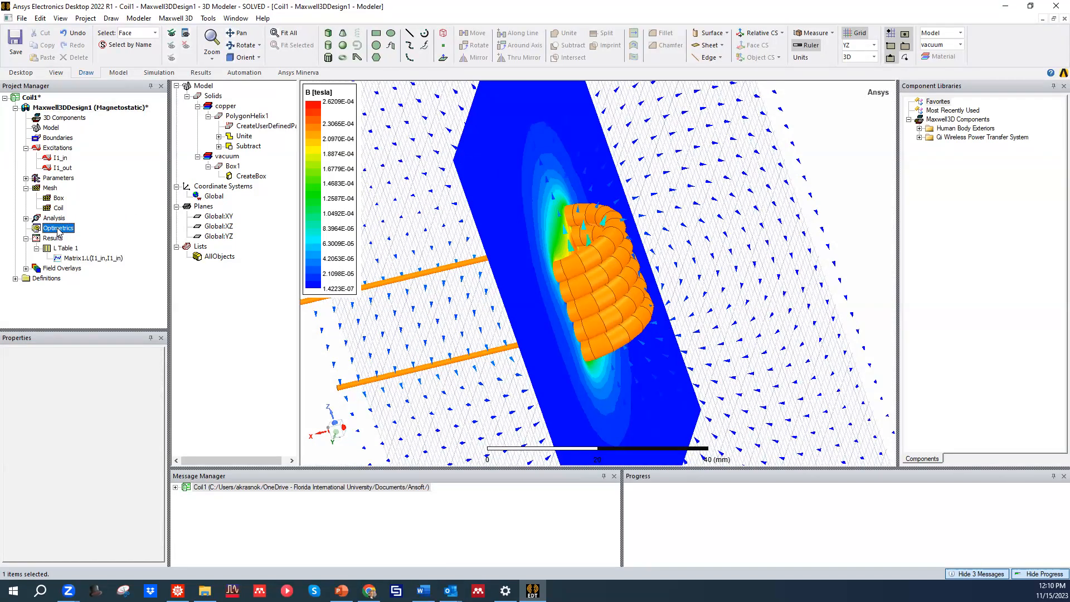
right_click(58, 231)
mouse_move(116, 256)
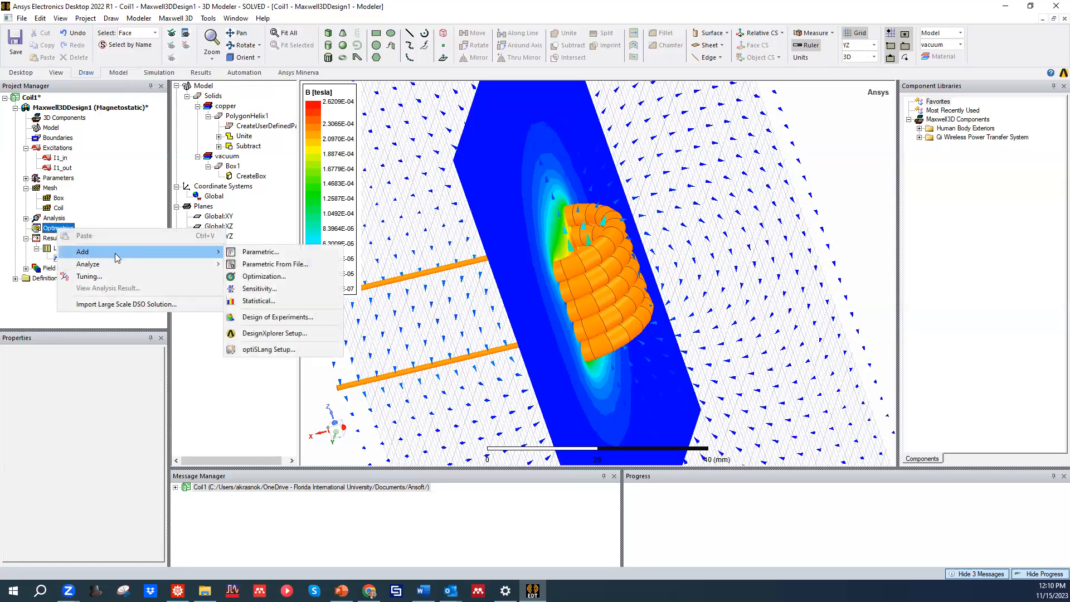
left_click(282, 257)
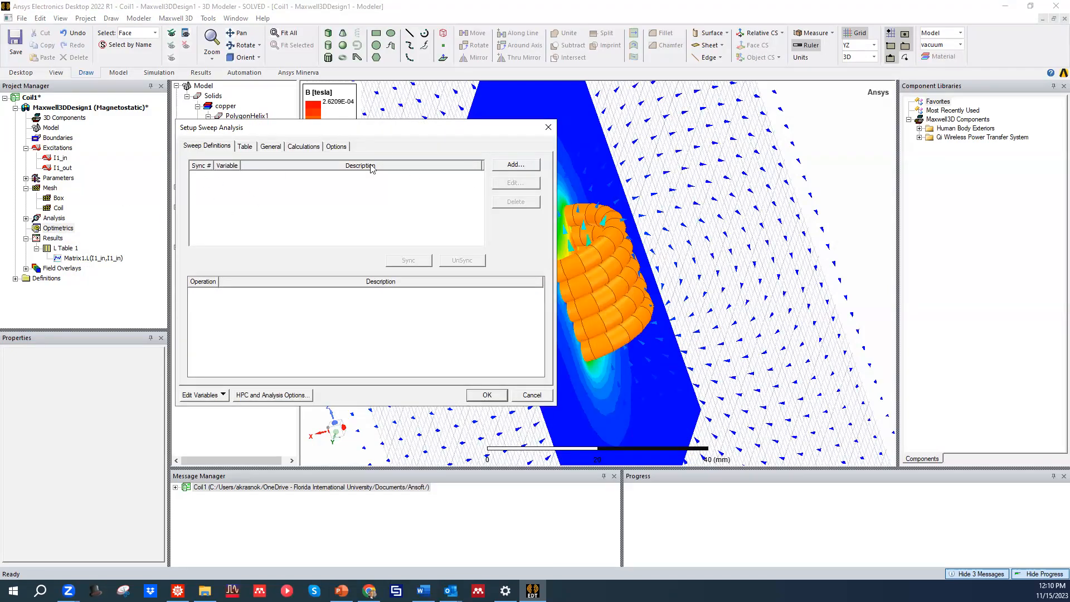
left_click(516, 166)
left_click(298, 207)
left_click(300, 216)
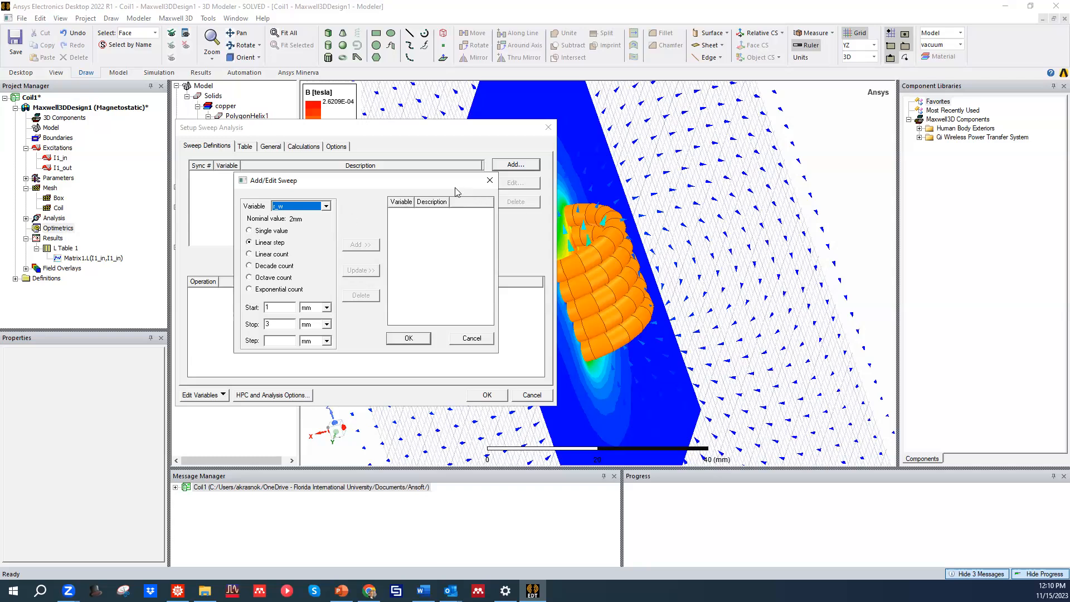
left_click_drag(456, 187, 434, 214)
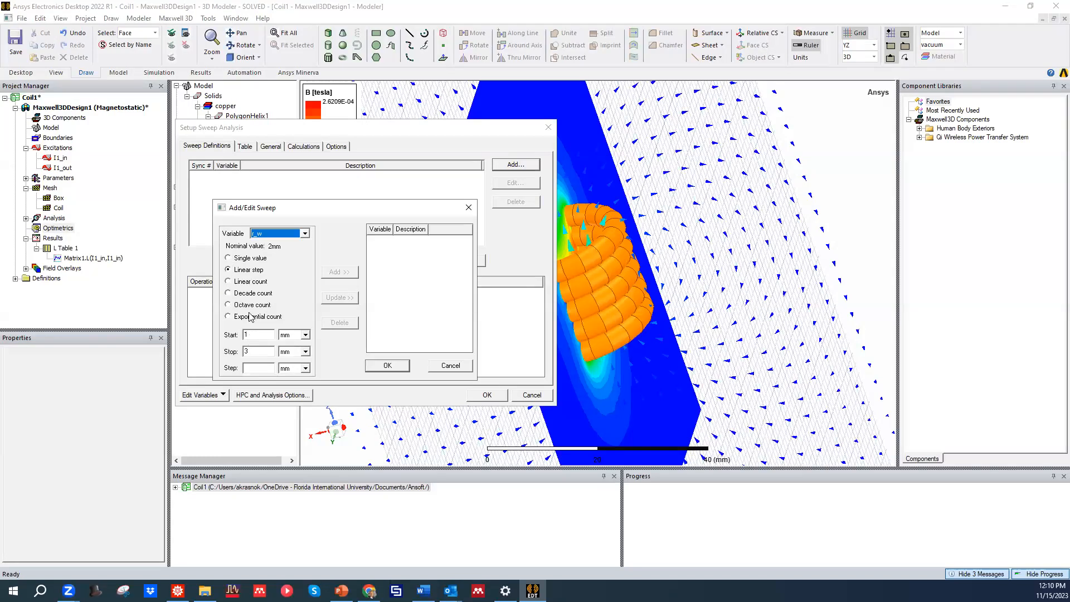
left_click(262, 369)
type("1")
left_click(342, 272)
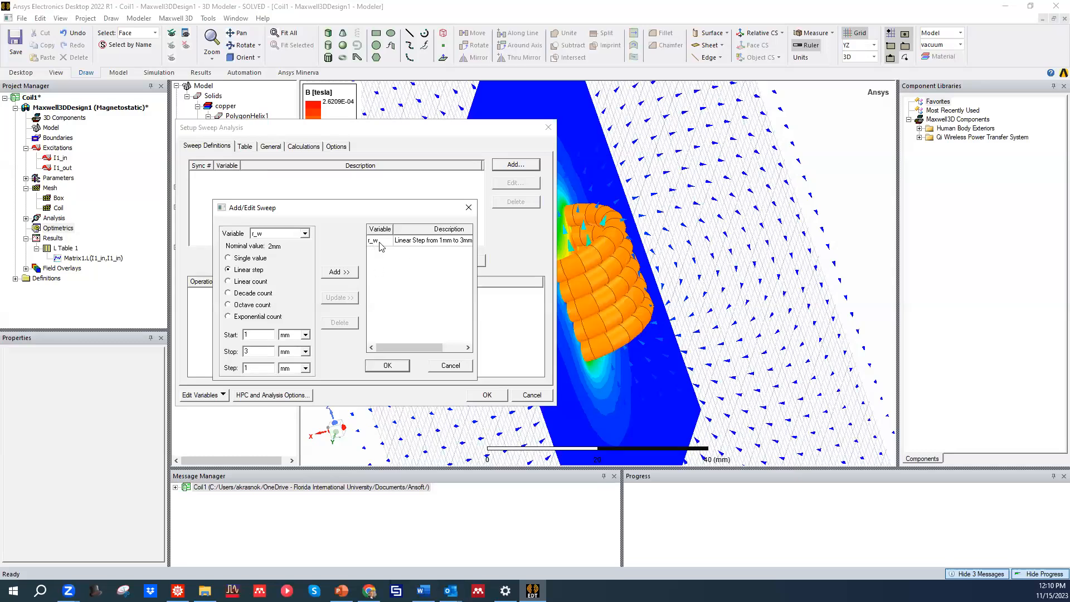
left_click(400, 367)
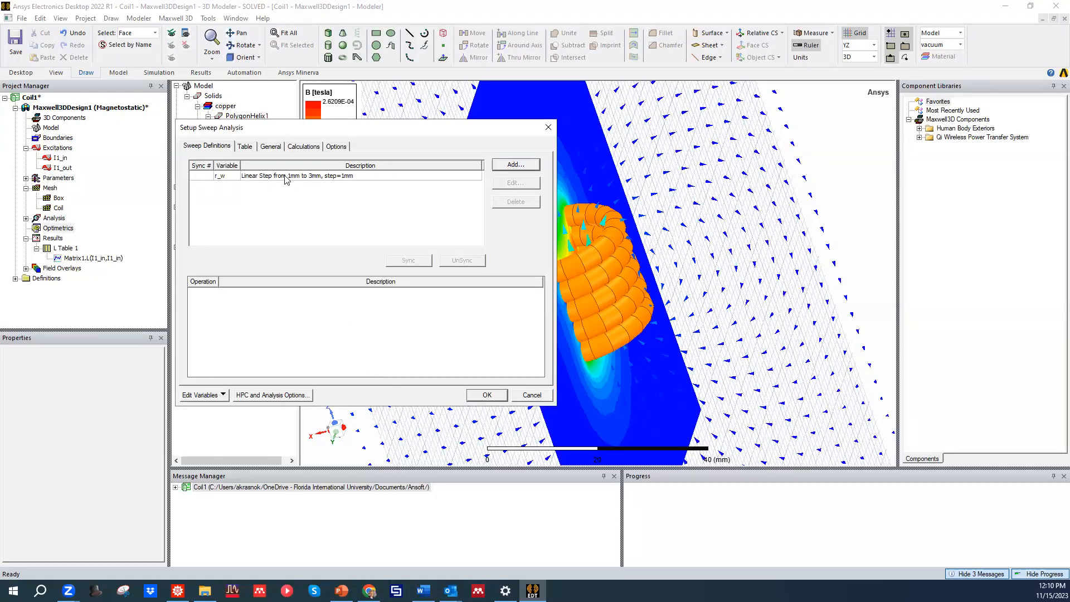
Delete the r_w sweep definition and leave the parametric setup without adding it to the design
left_click(314, 176)
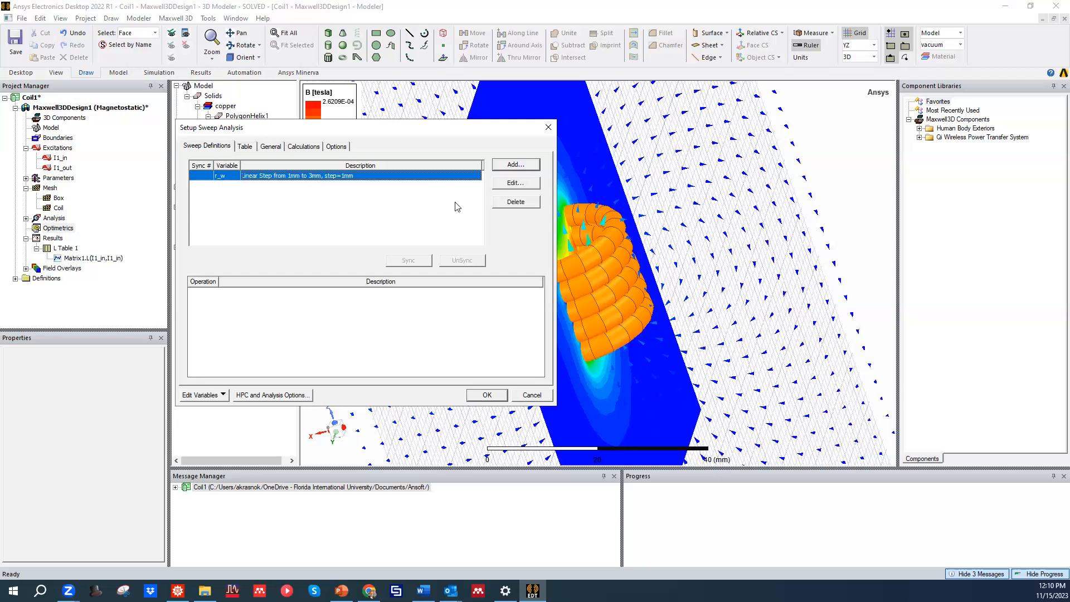
left_click(516, 203)
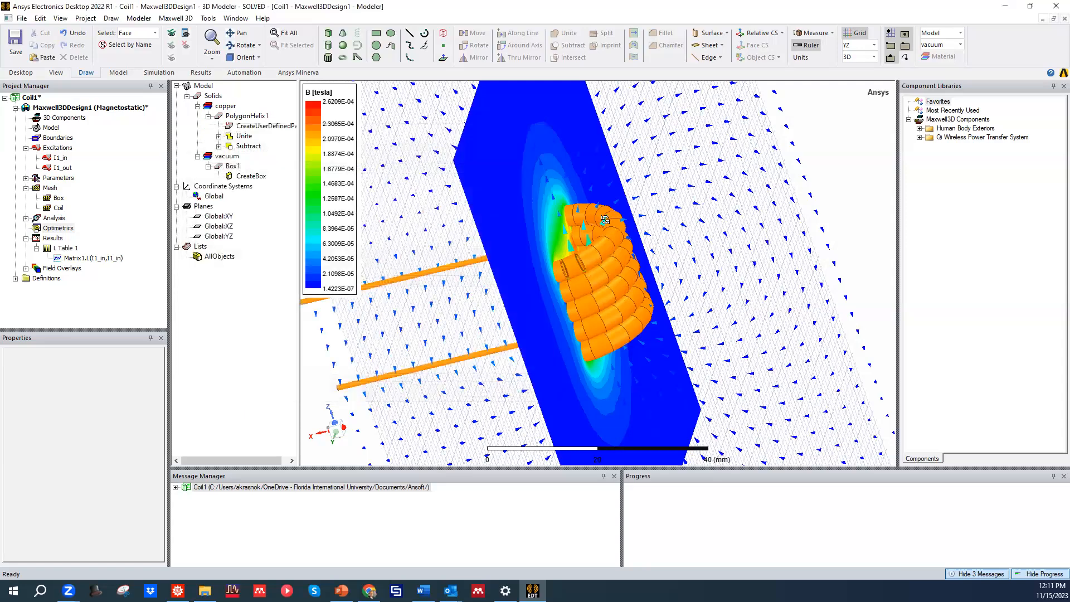
middle_click_drag(604, 218, 780, 201)
middle_click_drag(609, 255, 532, 295)
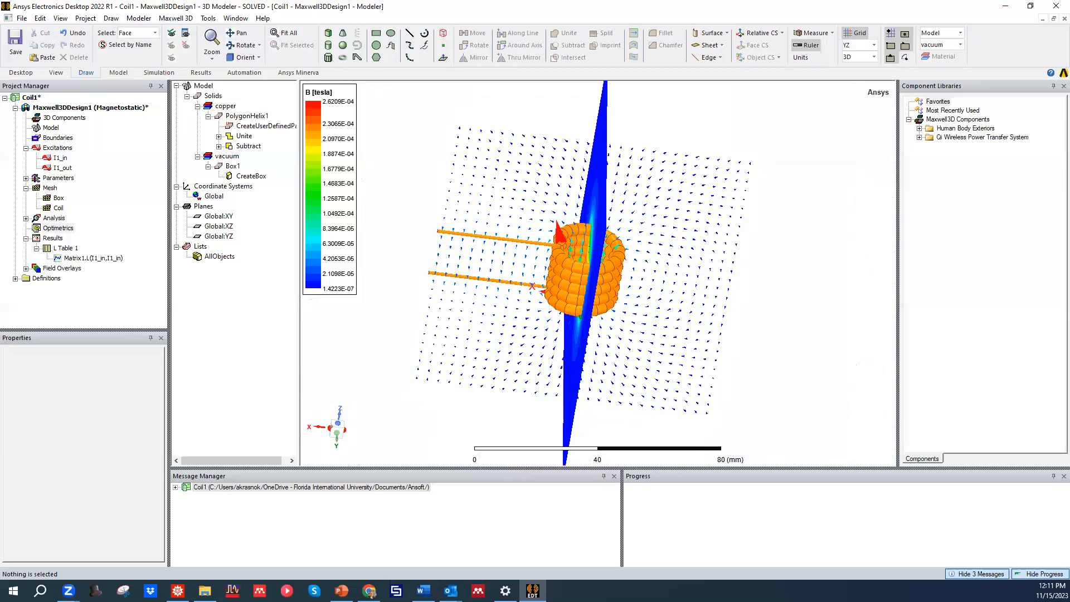